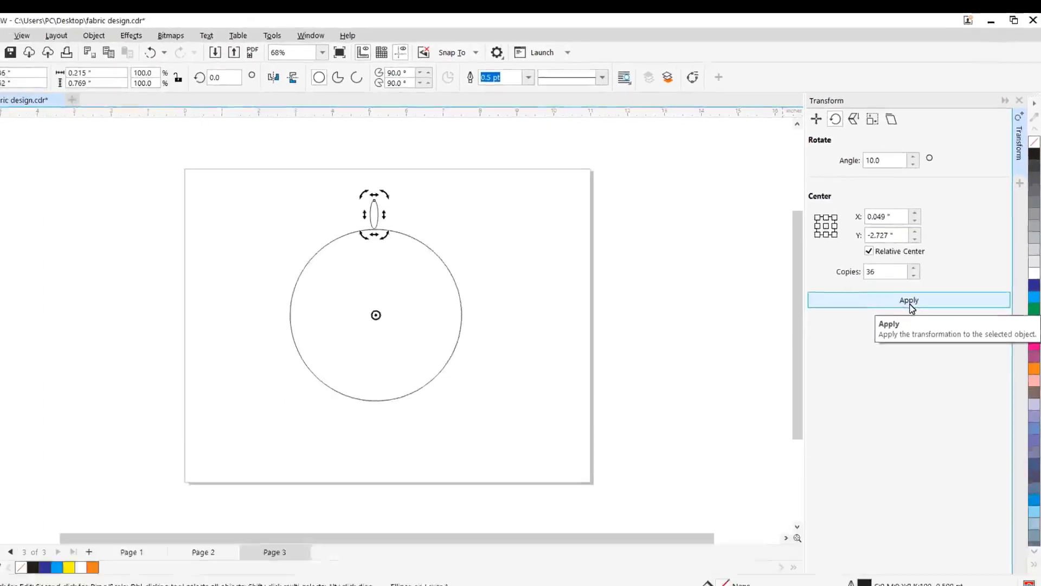
- Fill the small ellipse black and create 36 copies of it rotated at 10° intervals around the large circle's center
left_click(910, 301)
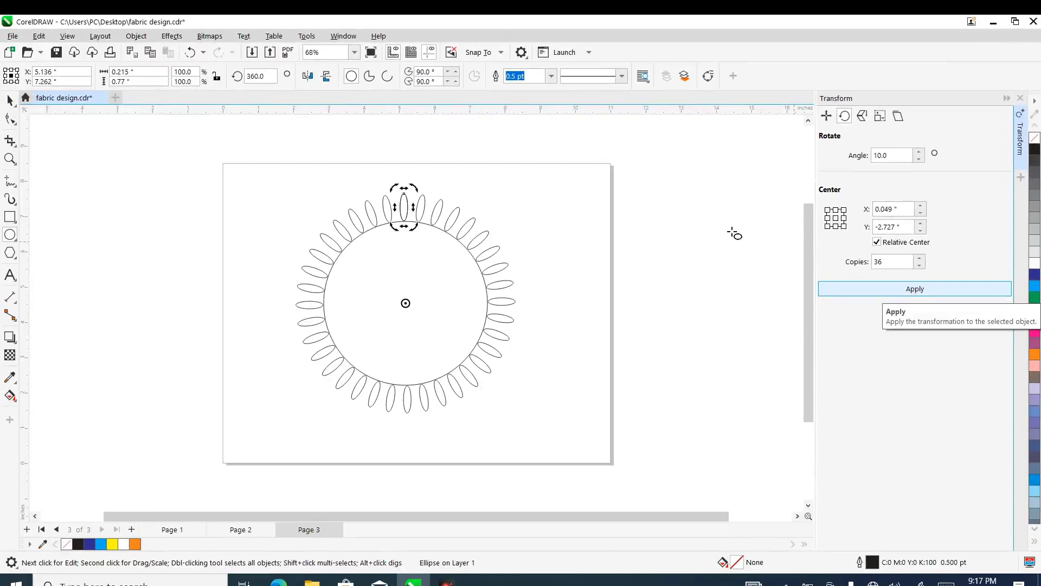
left_click(193, 54)
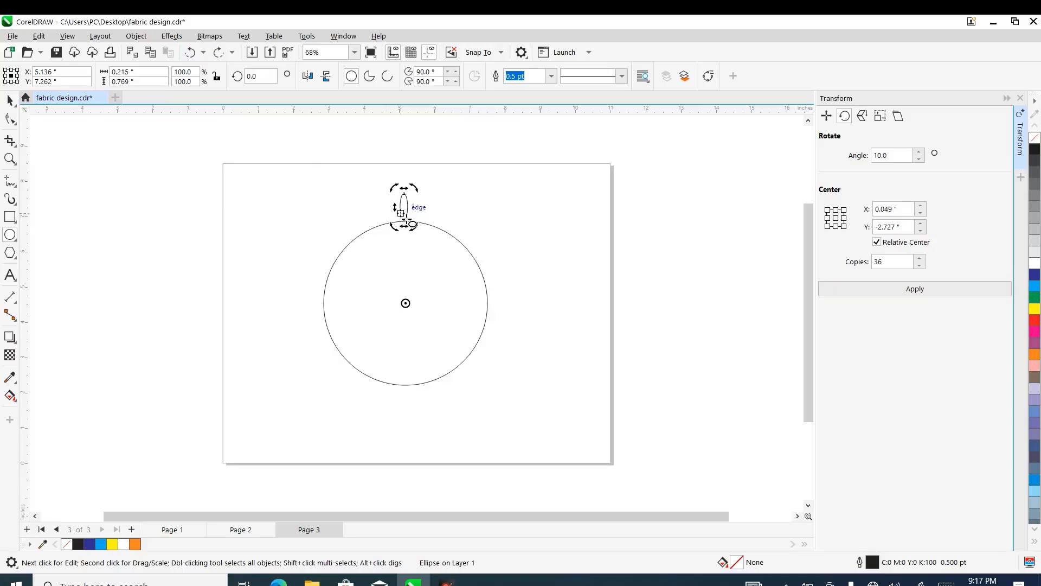
left_click(1036, 153)
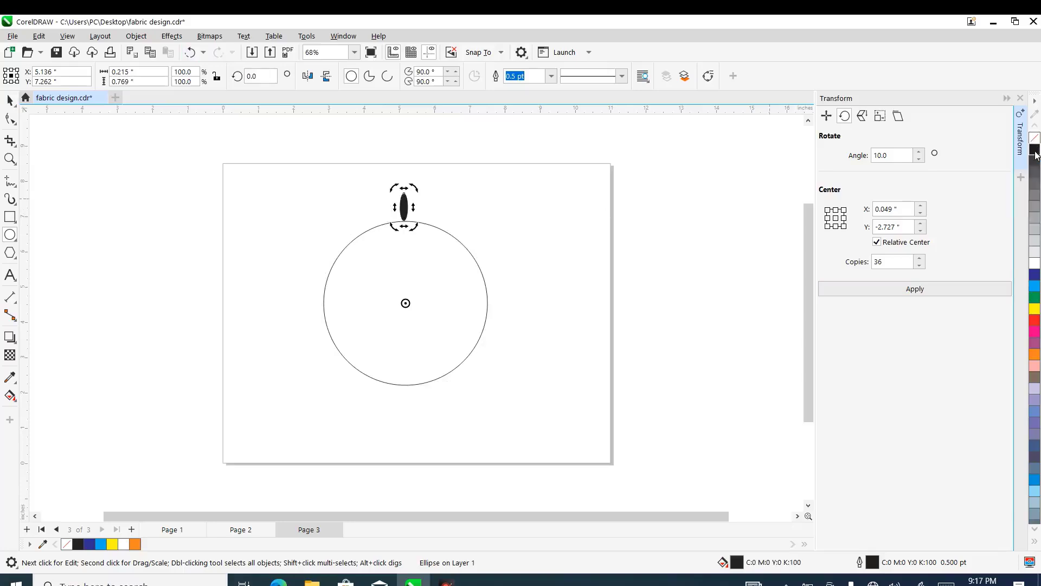
left_click(915, 290)
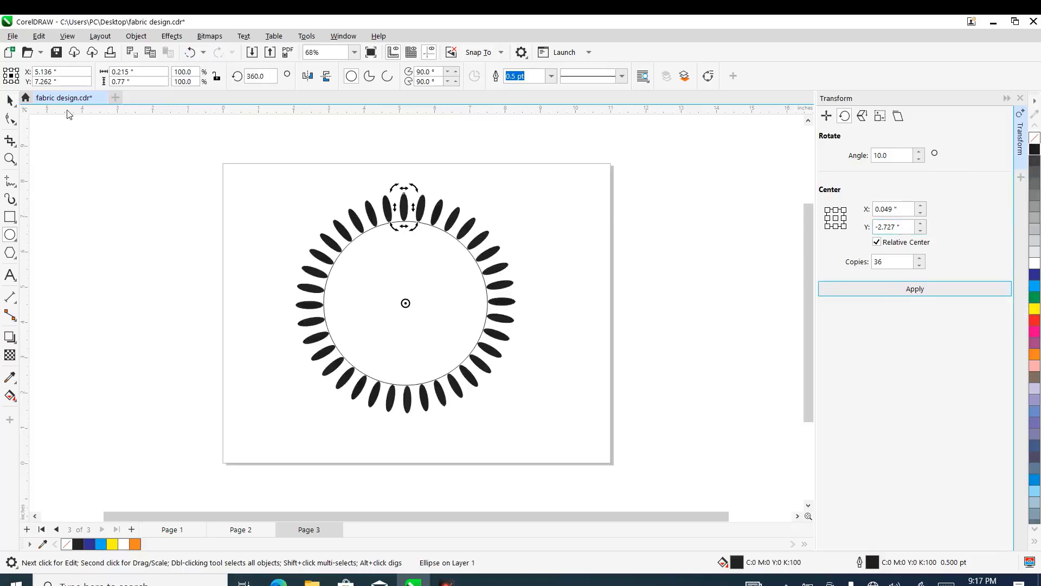
- Enlarge the large circle from its center to about 5.2 inches in diameter so it passes through the black petals
left_click(9, 101)
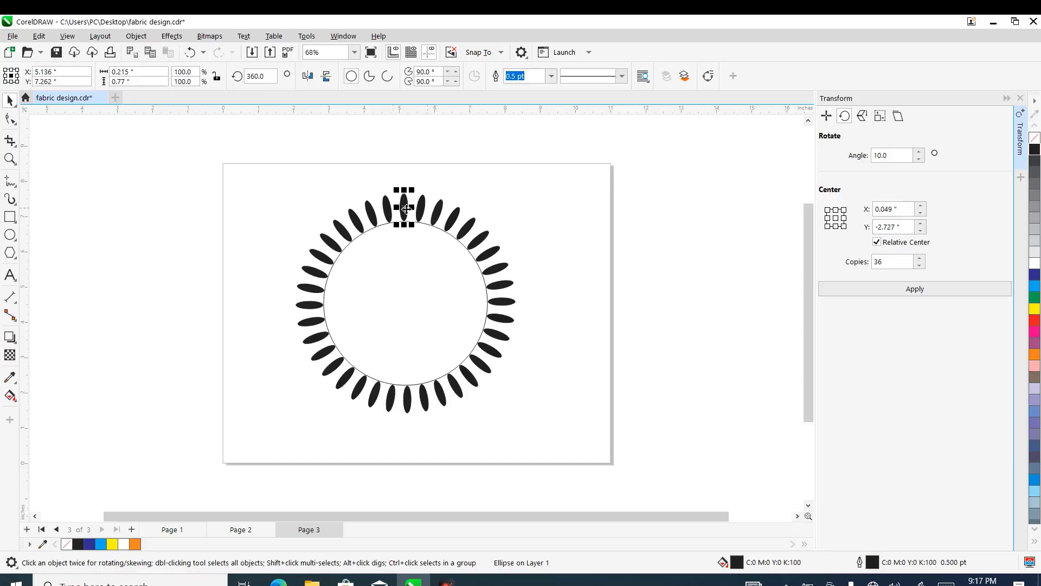
left_click(384, 228)
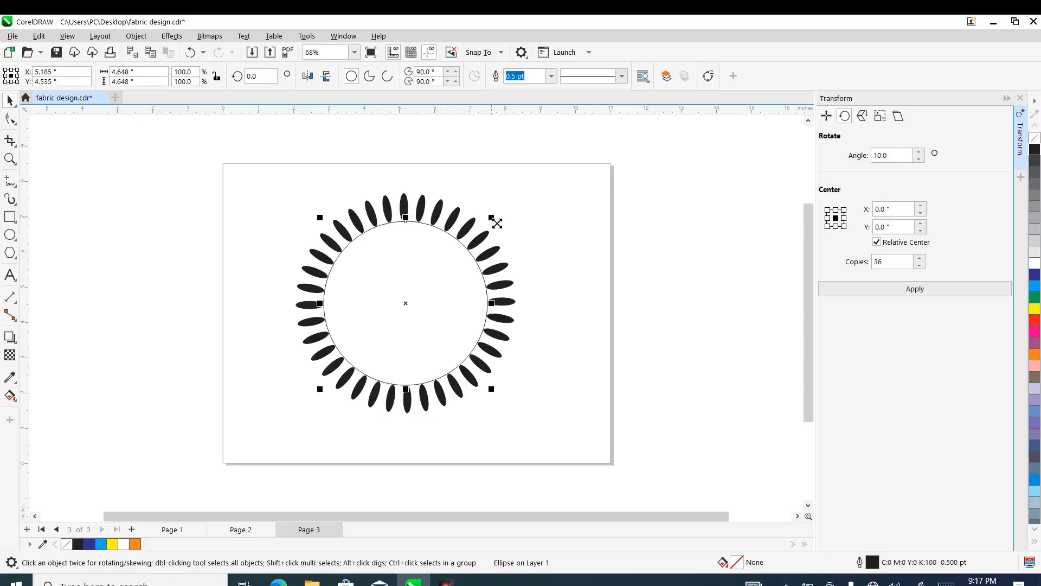
left_click_drag(498, 222, 509, 213)
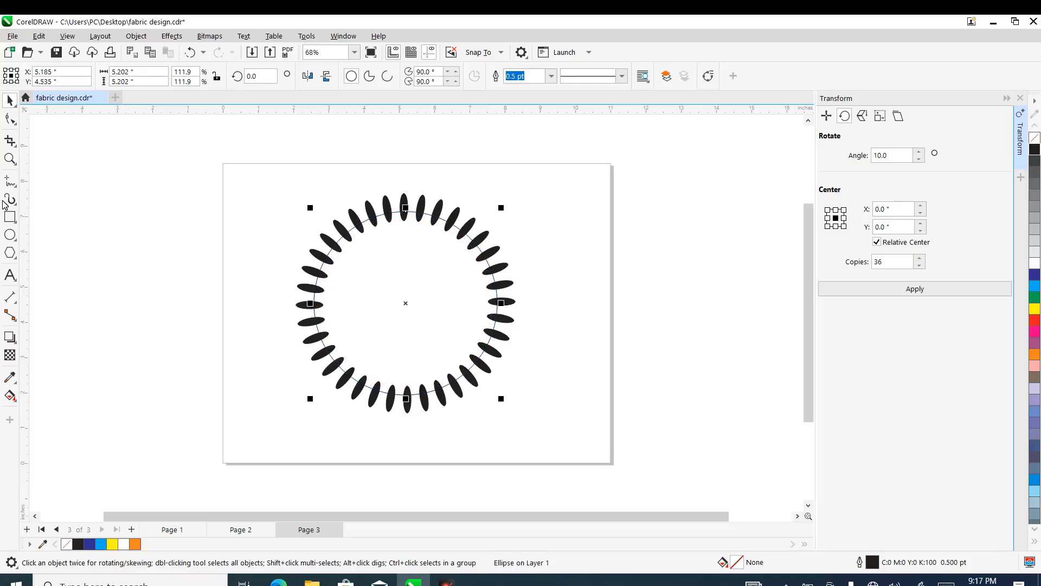
- Draw a circle about 0.17 inch wide in the middle of an upper-left petal, with a cyan fill and no outline
left_click(10, 235)
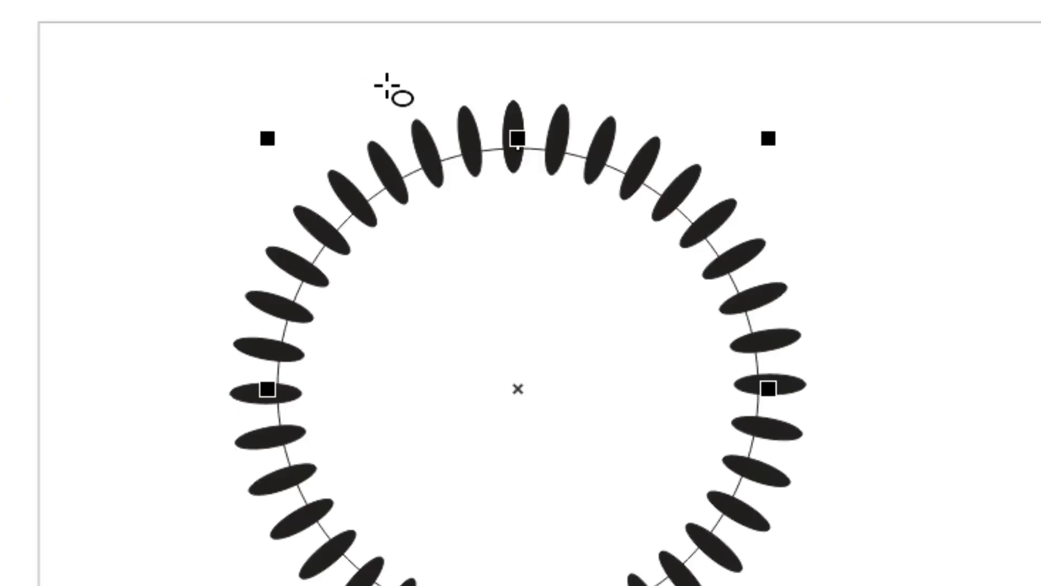
left_click_drag(386, 86, 428, 152)
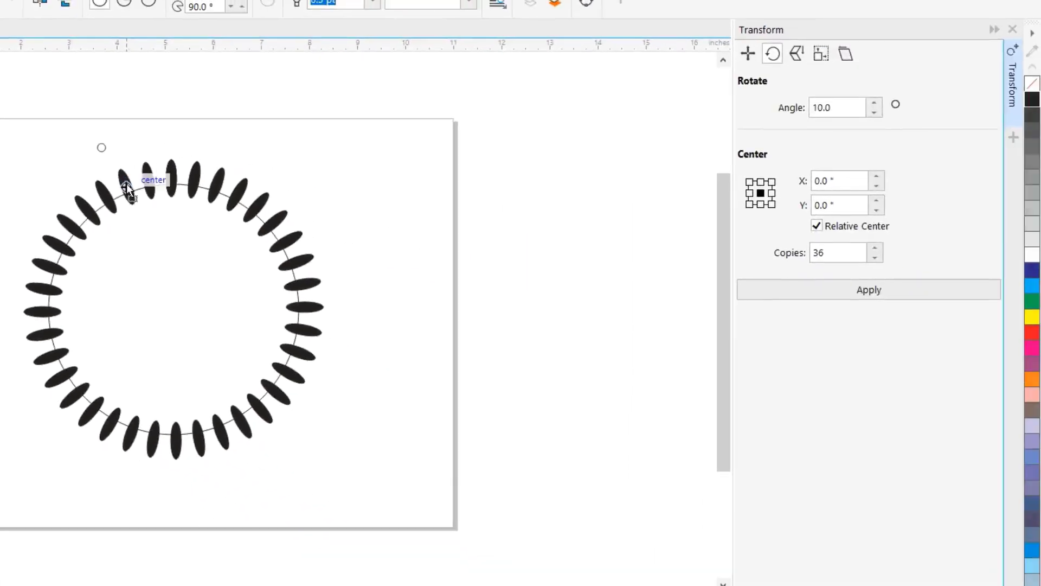
left_click_drag(127, 190, 127, 187)
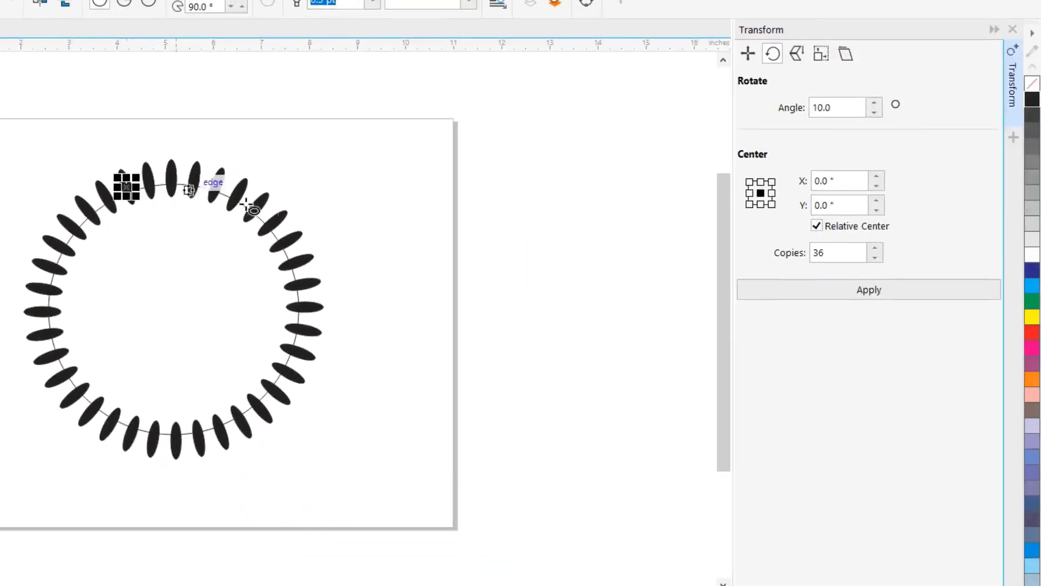
left_click(1032, 271)
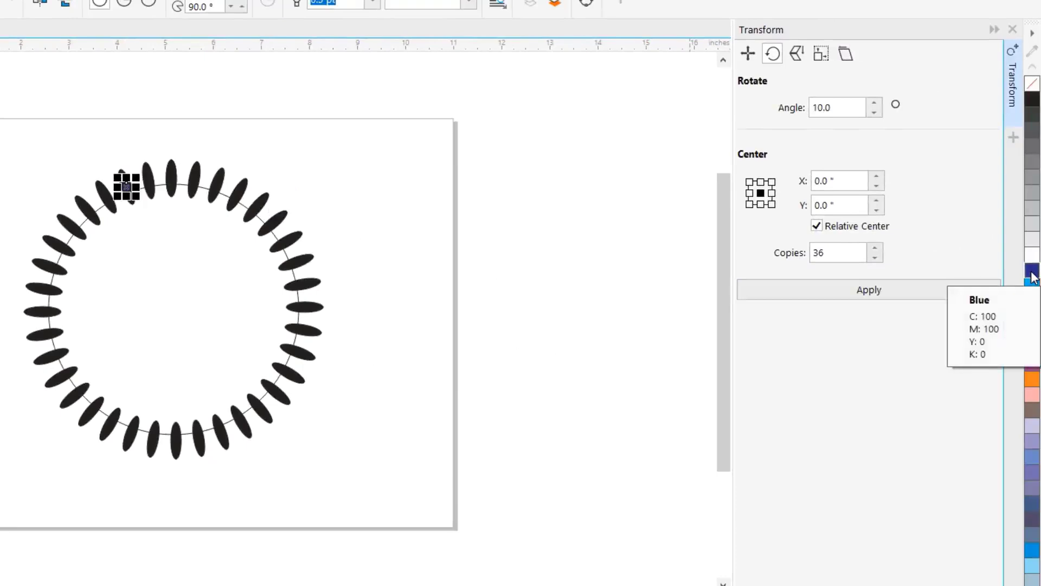
left_click(1032, 287)
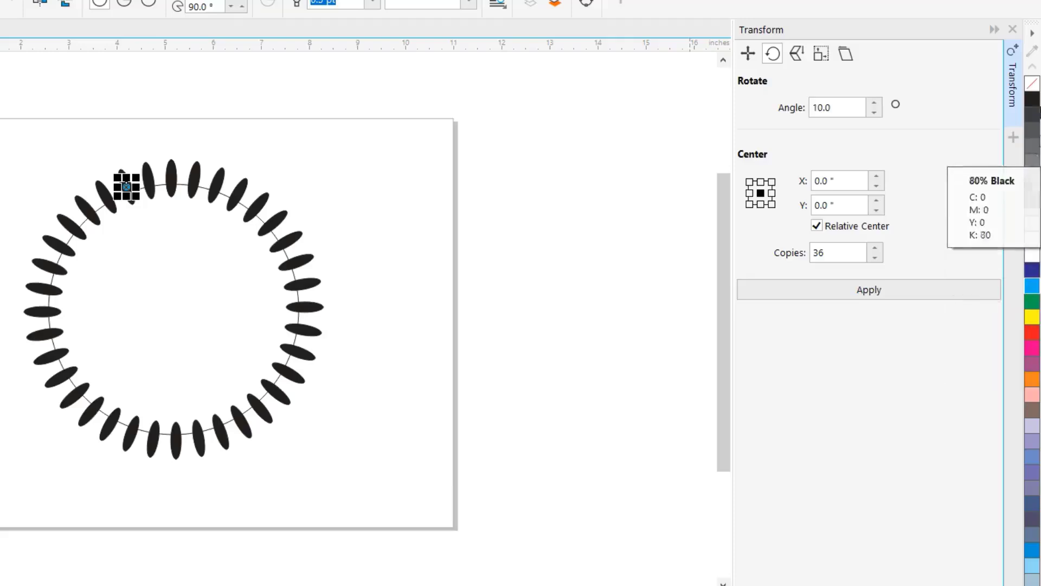
right_click(1032, 84)
left_click(609, 156)
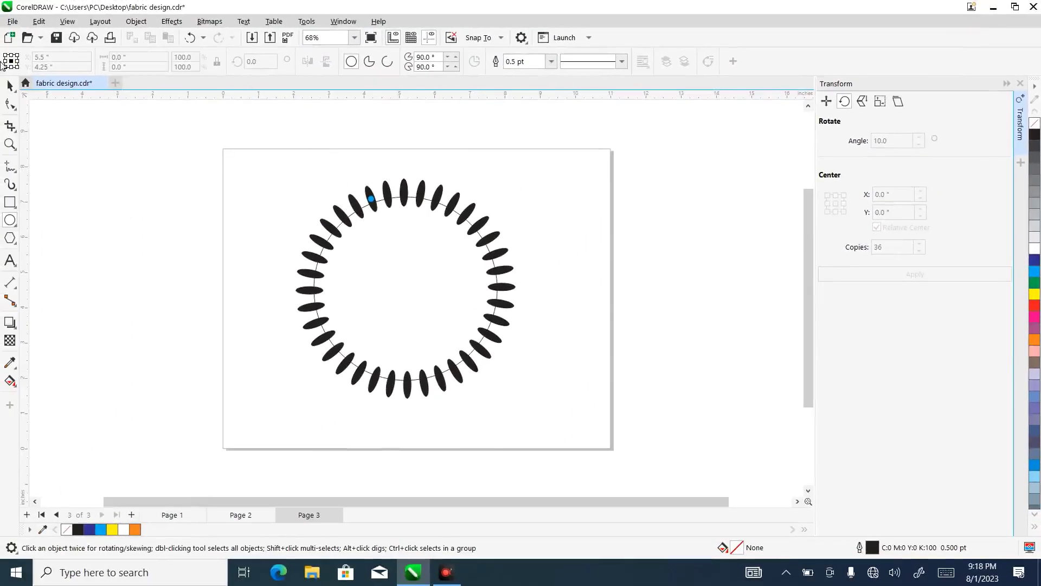
- Set the cyan dot's rotation center at the large circle's center and create 36 copies at 10° intervals
left_click(11, 87)
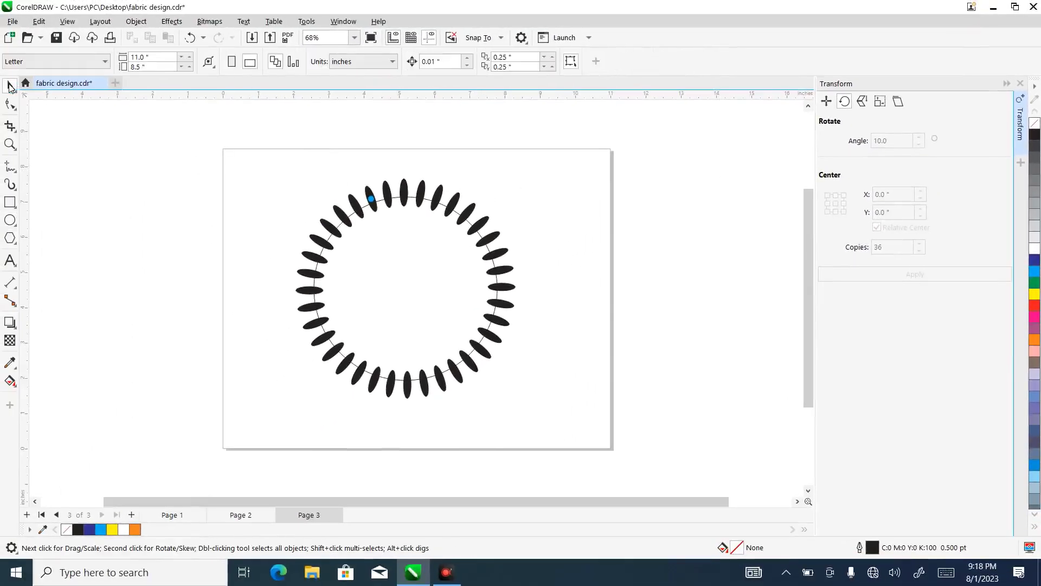
left_click(371, 200)
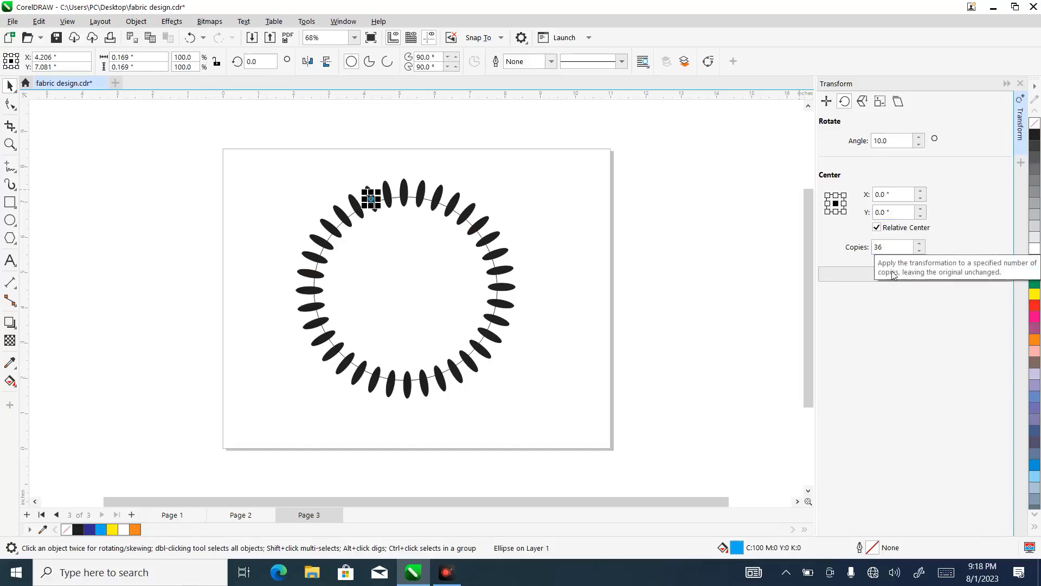
left_click(908, 278)
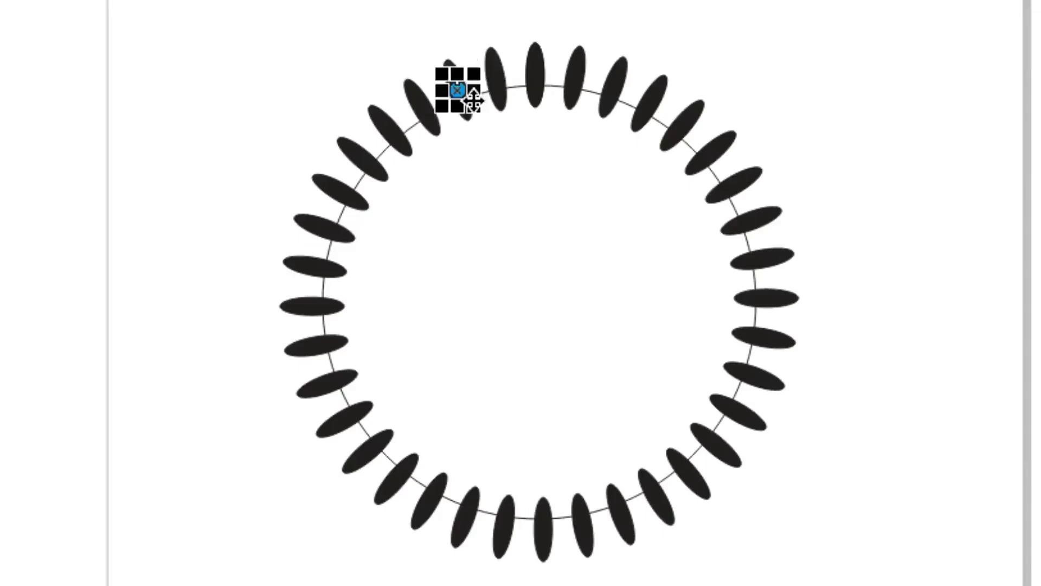
left_click(474, 101)
mouse_move(457, 89)
left_mouse_down()
mouse_move(497, 133)
mouse_move(532, 277)
mouse_move(555, 316)
left_mouse_up()
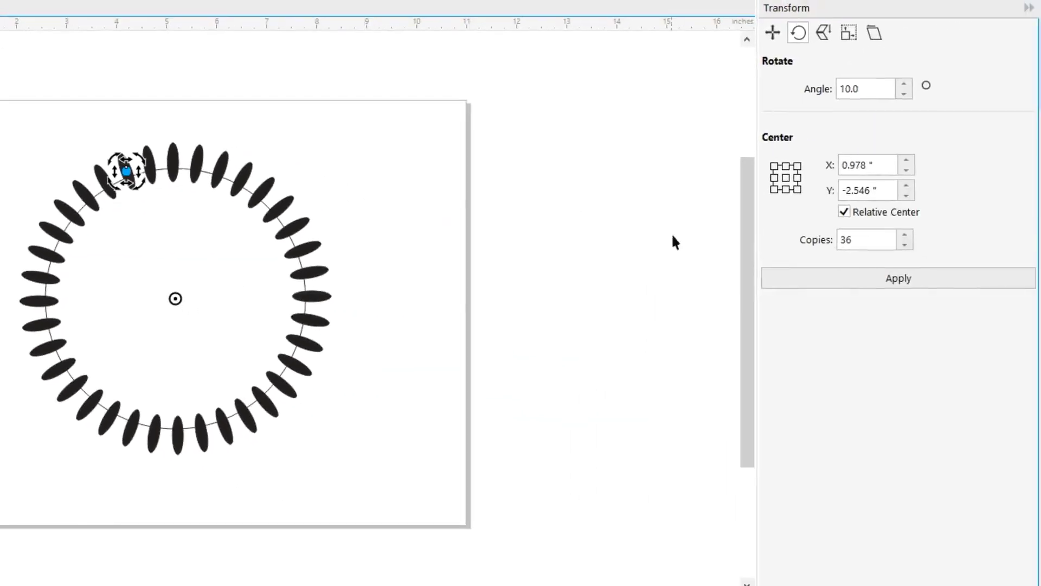
left_click(904, 282)
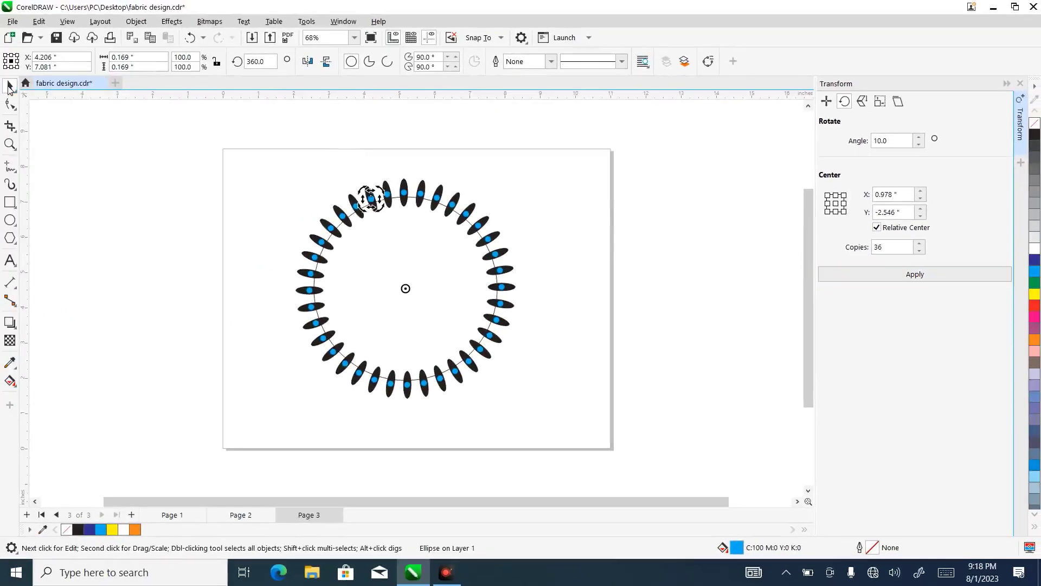
left_click(163, 196)
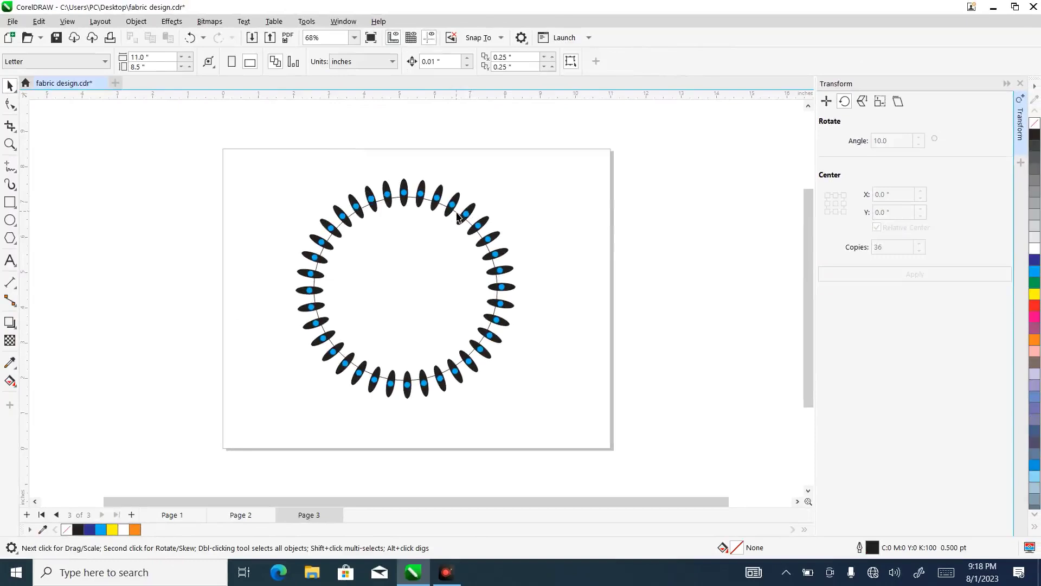
- Pull the large circle out of the ring beyond the page's right edge and group all the petals with their cyan dots
left_click(432, 261)
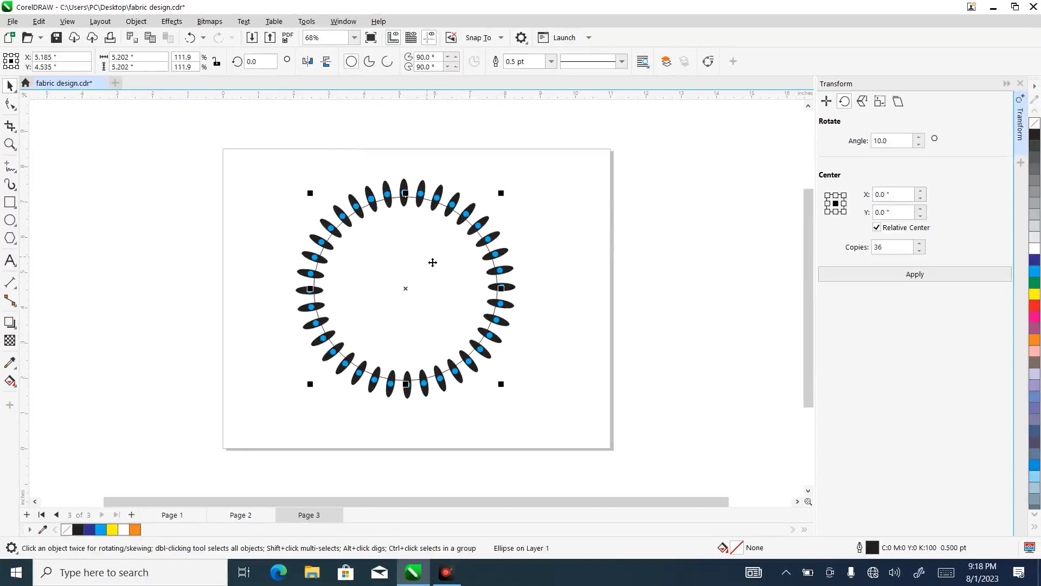
left_click_drag(429, 266, 708, 222)
left_click_drag(256, 185, 428, 271)
left_click_drag(270, 159, 546, 423)
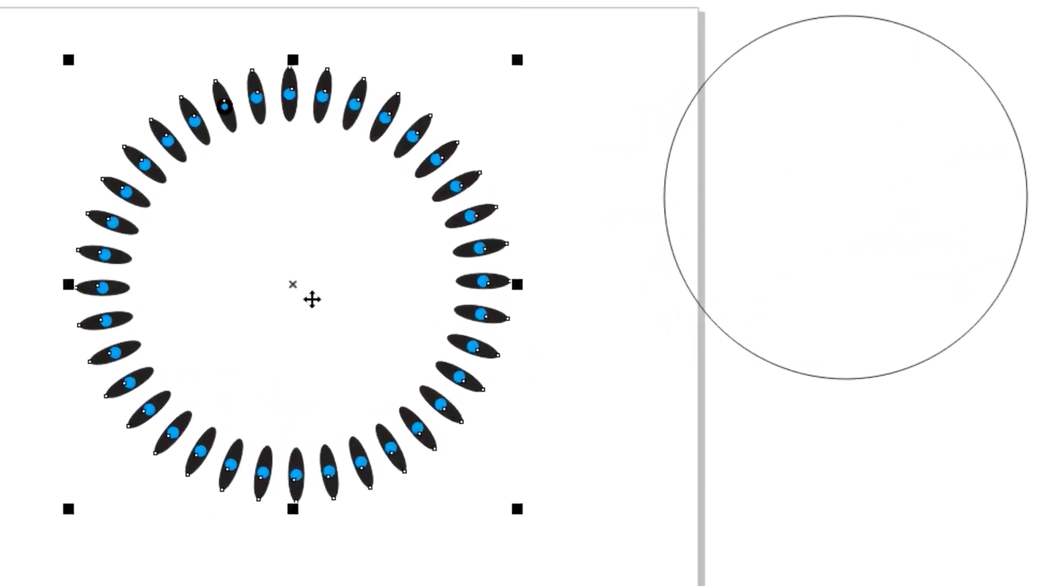
right_click(410, 290)
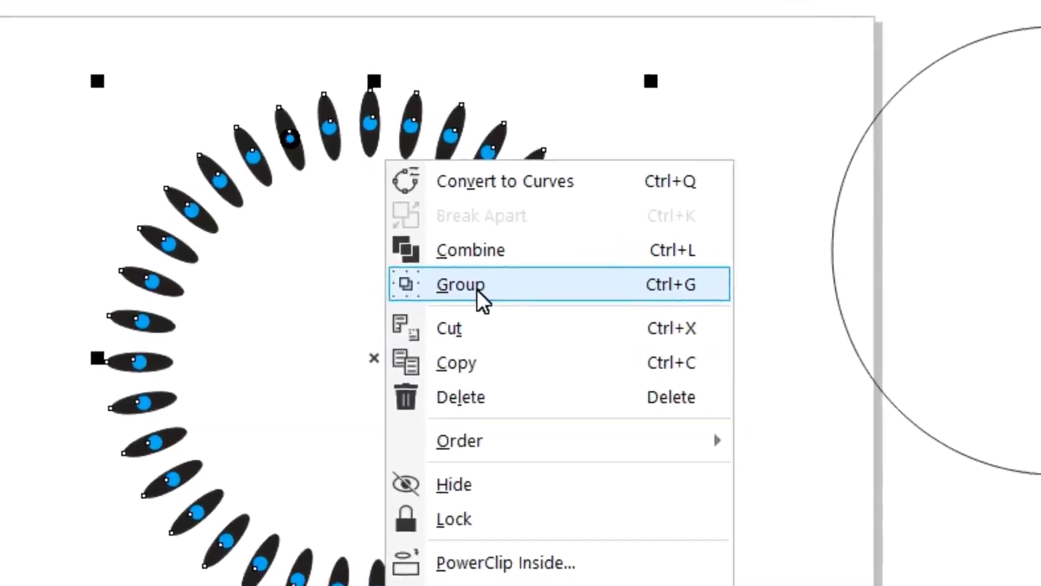
left_click(477, 289)
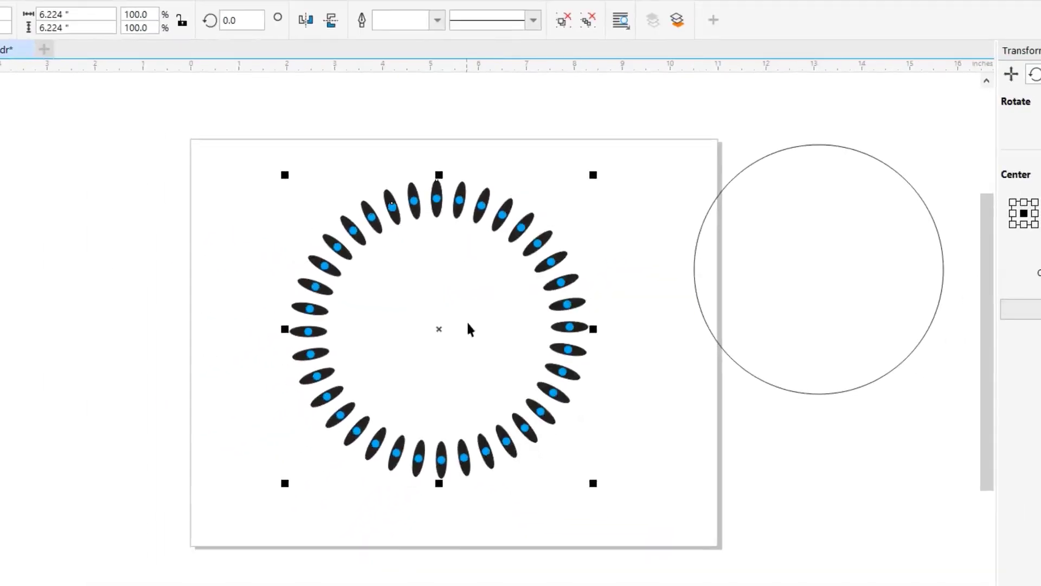
- Move the large circle back to the ring's center and shrink it to about 4.12 inches in diameter, inside the petals
left_click(801, 298)
left_click_drag(818, 269, 443, 336)
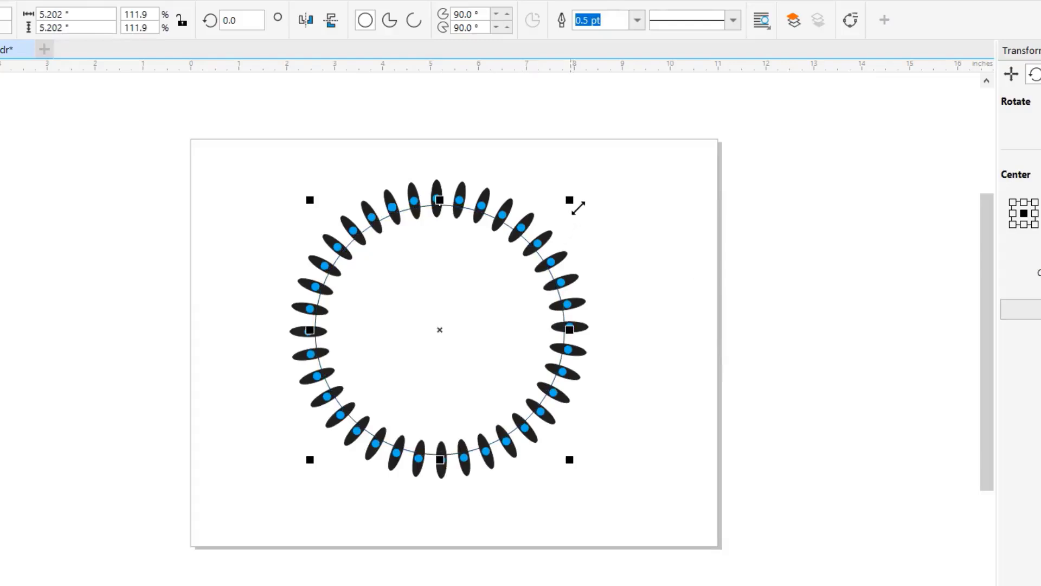
left_click_drag(578, 208, 574, 228)
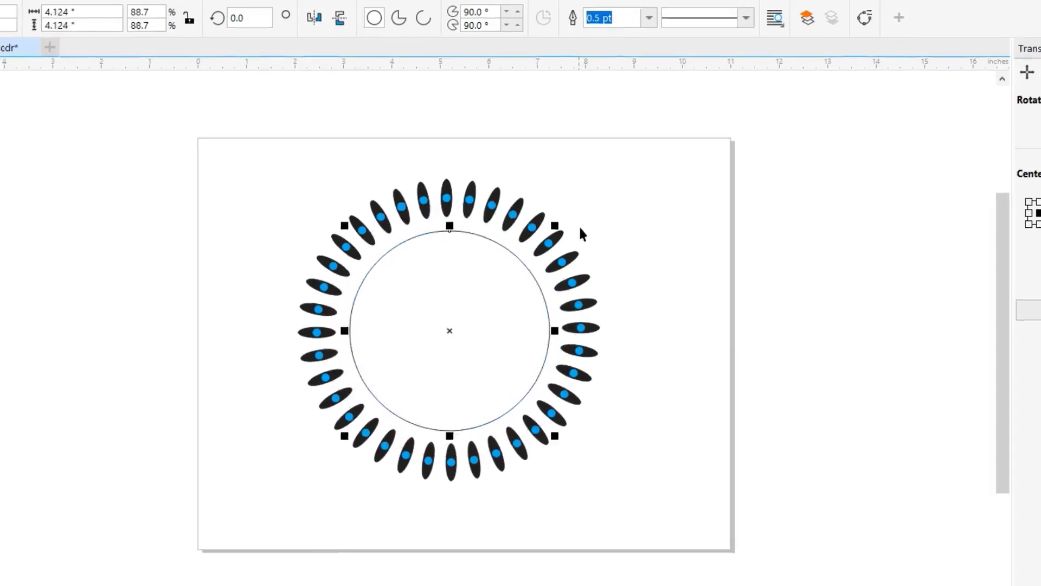
- Draw a small circle beside the ring, place it on the upper edge of the inner circle and fill it black
left_click(18, 233)
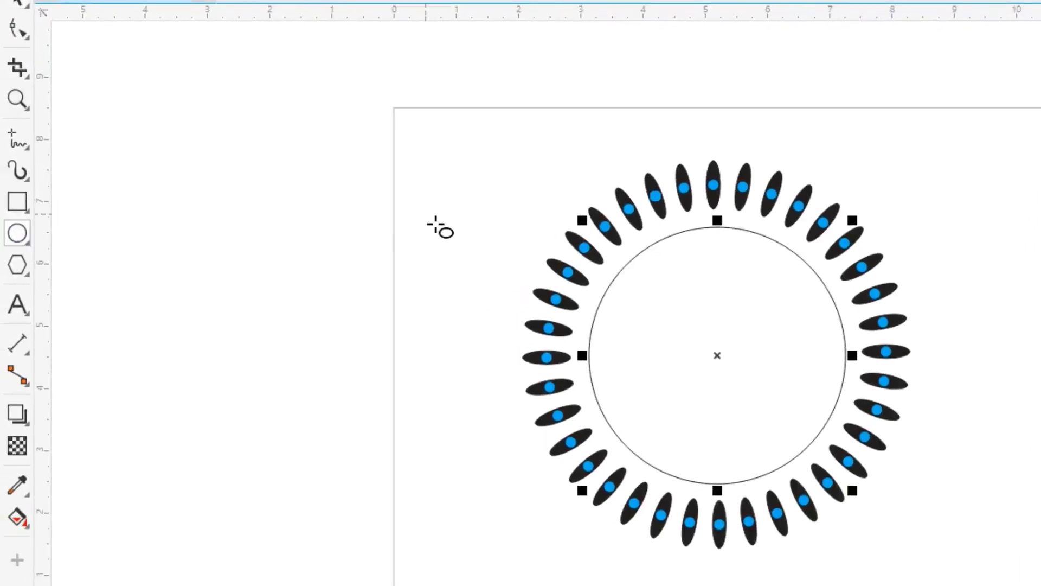
left_click_drag(436, 224, 448, 238)
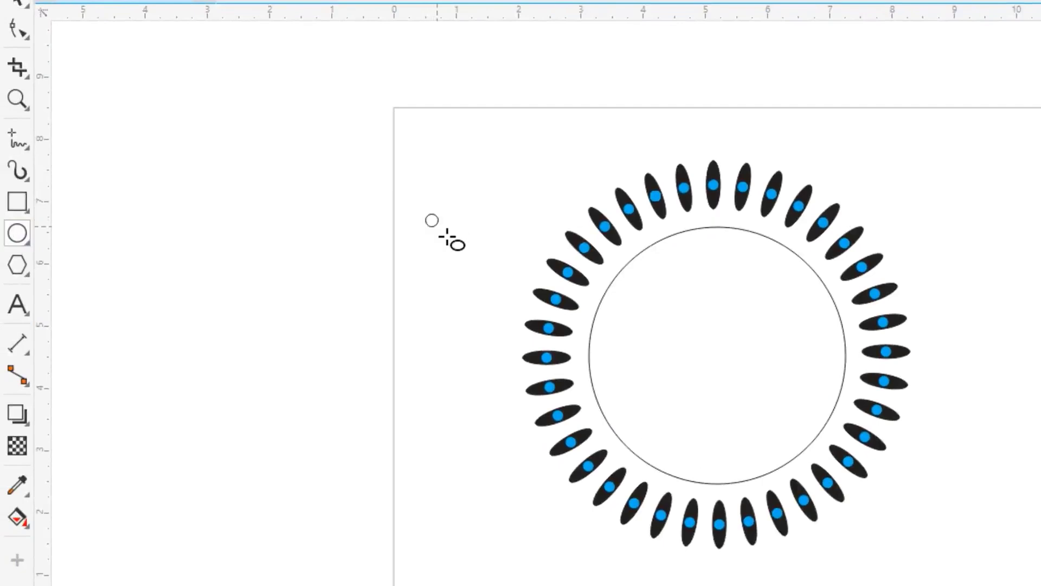
left_click_drag(447, 236, 450, 239)
left_click(15, 5)
left_click_drag(433, 221, 700, 226)
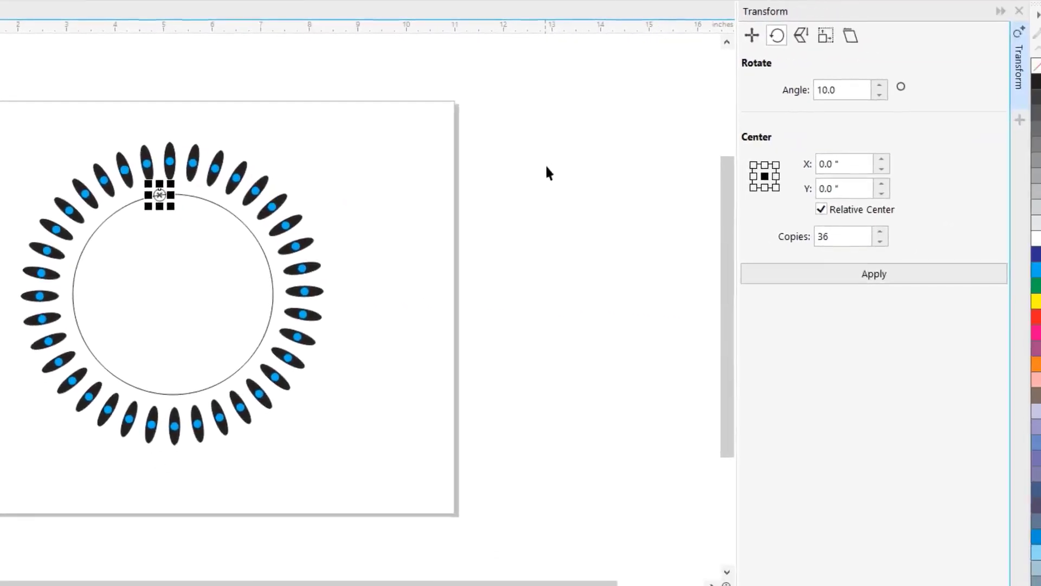
left_click(1032, 84)
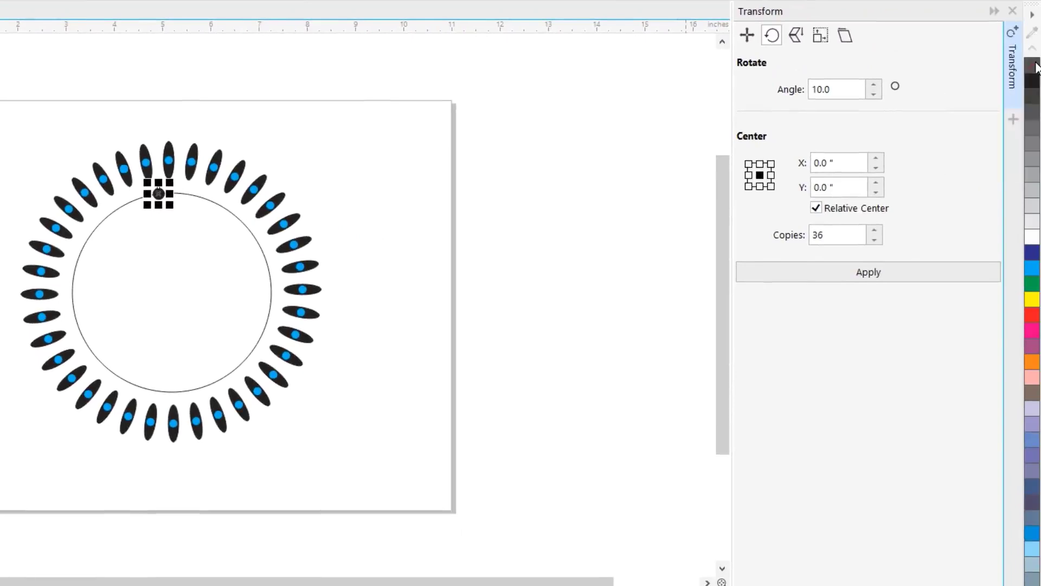
left_click(569, 142)
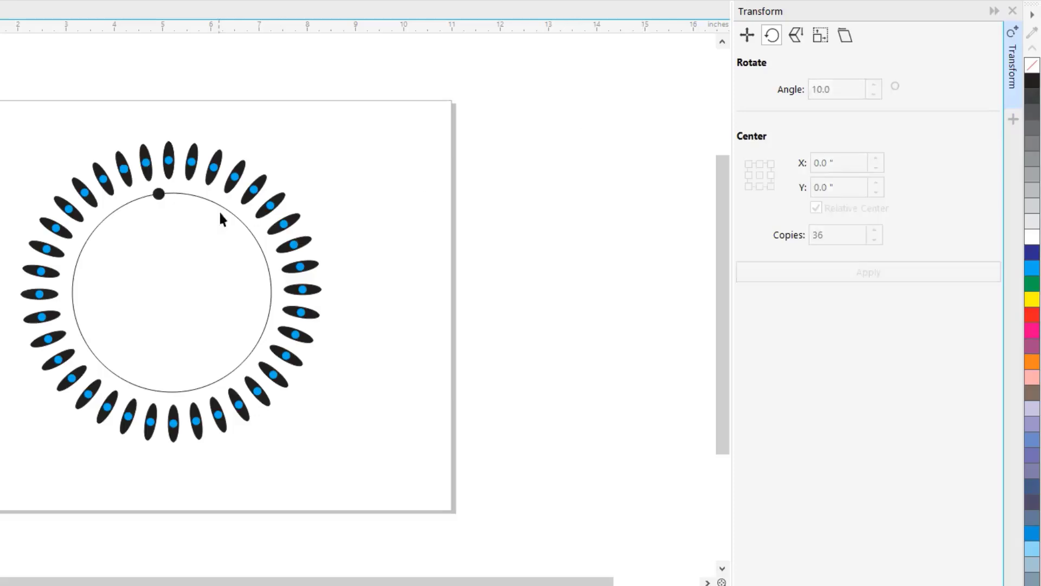
- Set the black dot's rotation center at the center of the inner circle
left_click(159, 195)
left_click(158, 193)
left_click_drag(158, 194, 180, 305)
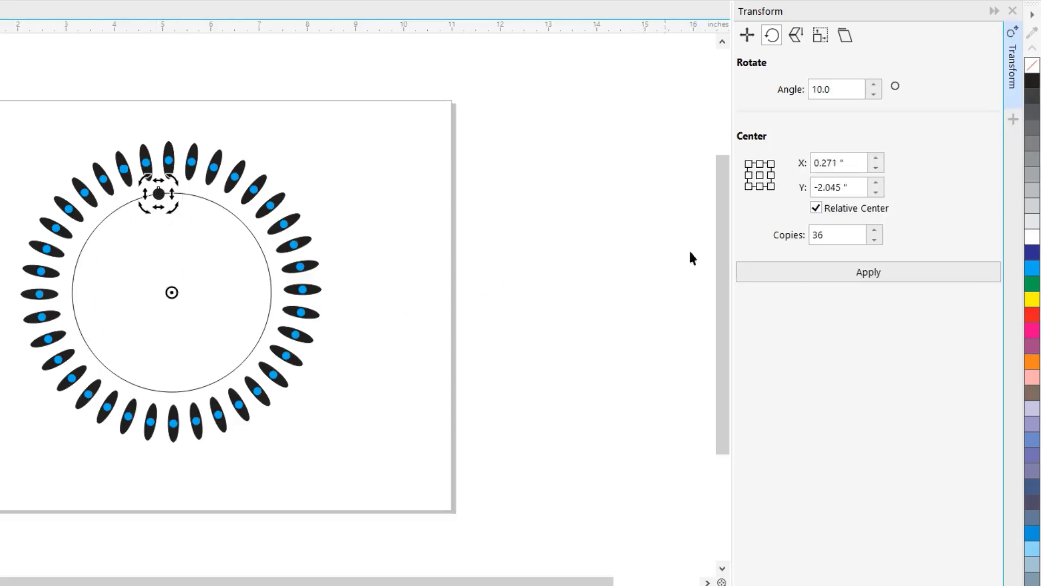
- Try rotating the black dot around the inner circle at 10° intervals with 50 copies
left_click(832, 239)
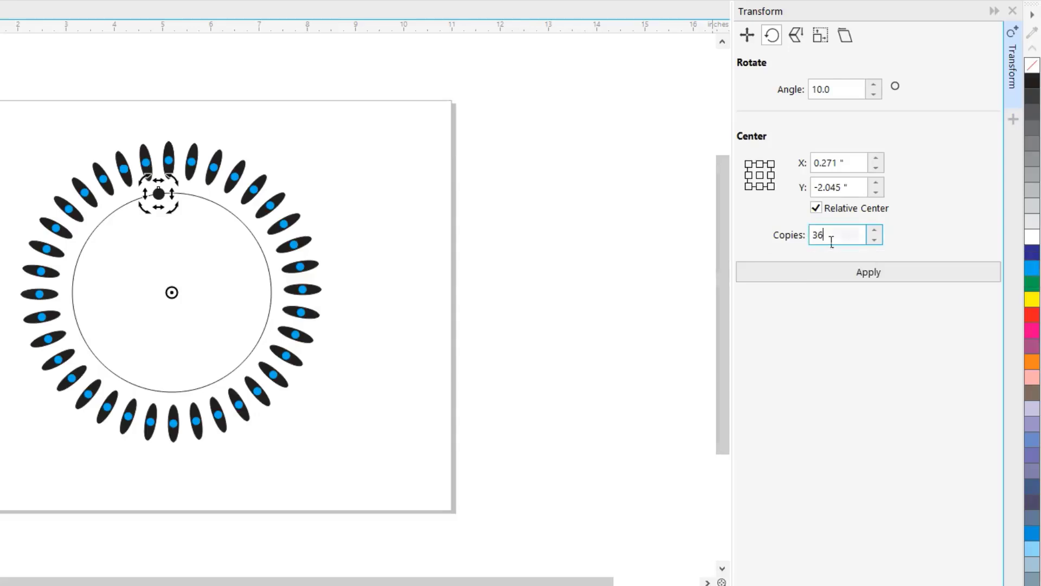
type("50")
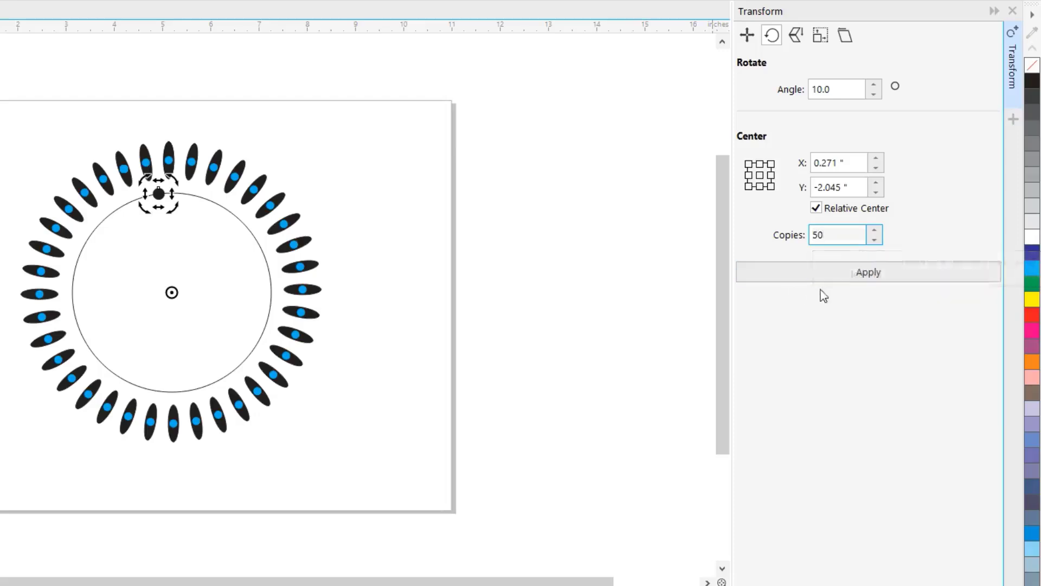
left_click(866, 275)
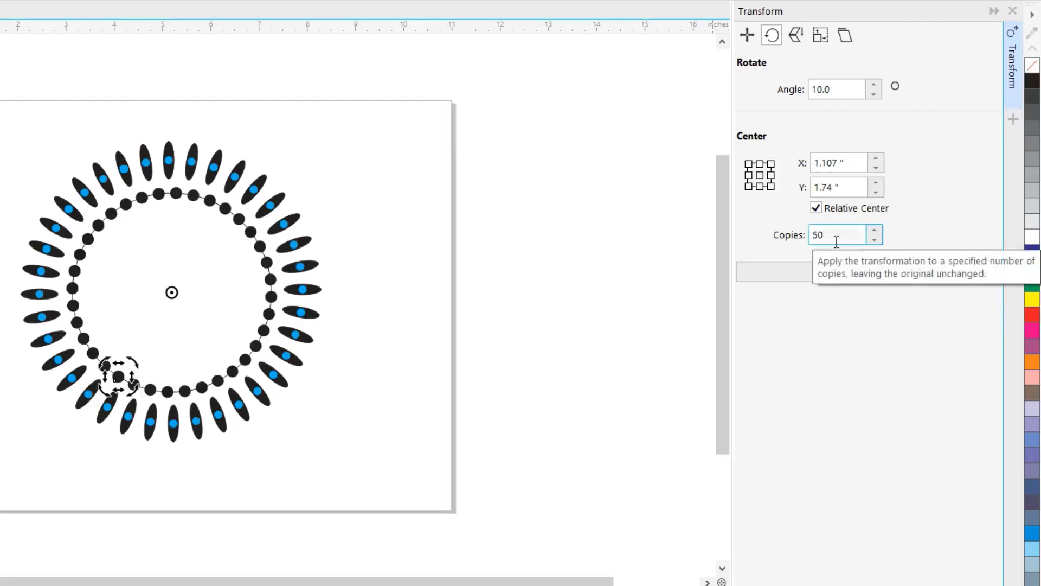
- Set the number of copies to 60, undo the black dot's applied rotations and reapply the 10° rotation to the original dot
type("6")
left_click(840, 273)
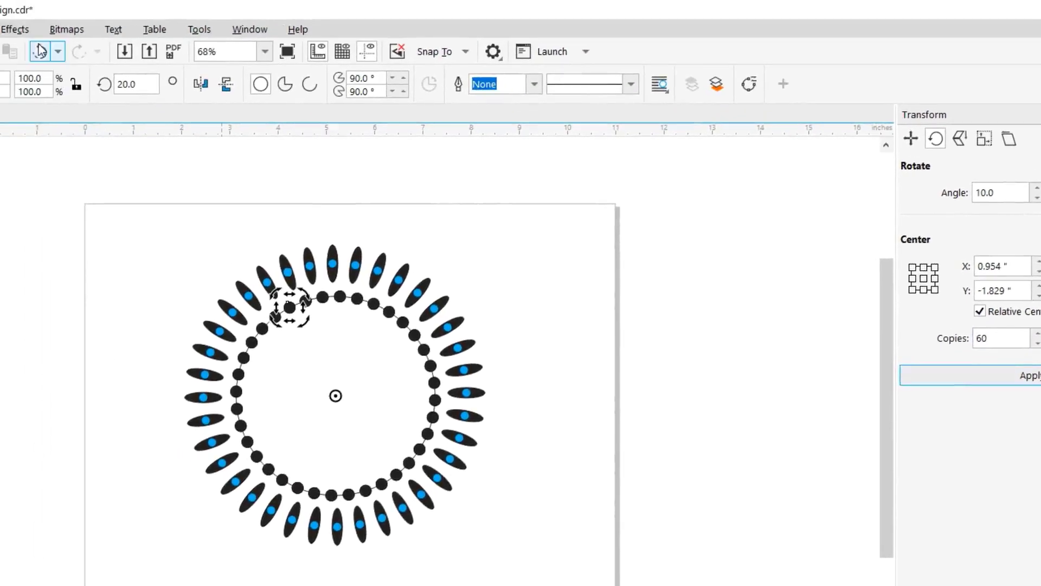
left_click(41, 50)
left_click(41, 50)
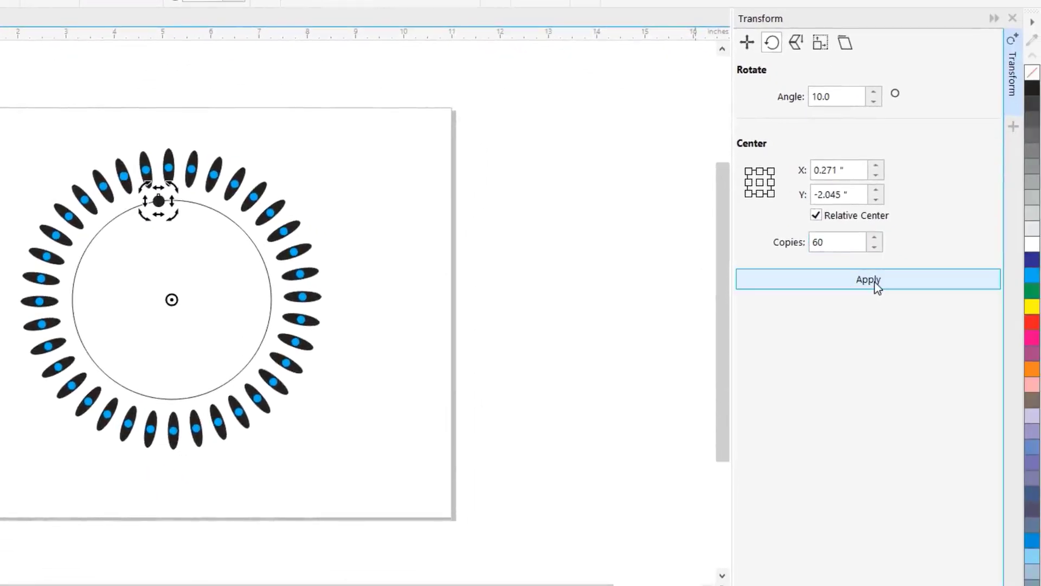
left_click(877, 287)
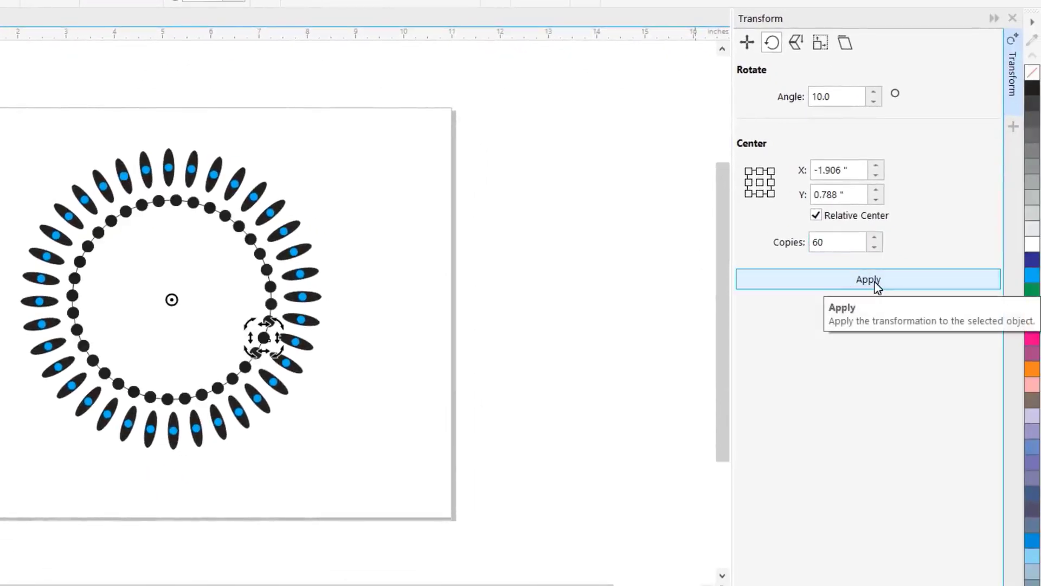
- Move the inner circle outline off to the side of the page and group the ring of black dots
left_click(595, 243)
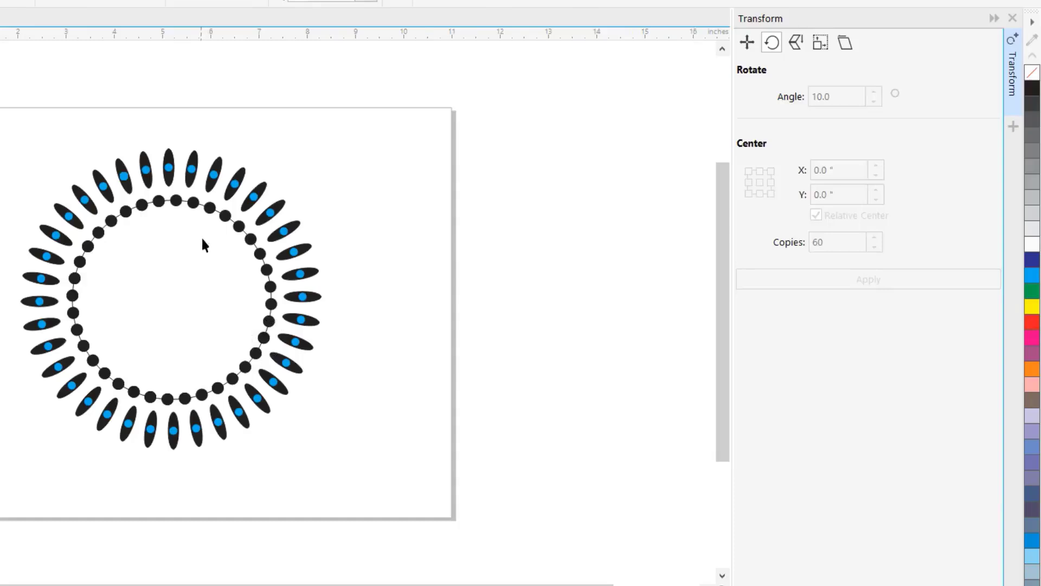
left_click(189, 260)
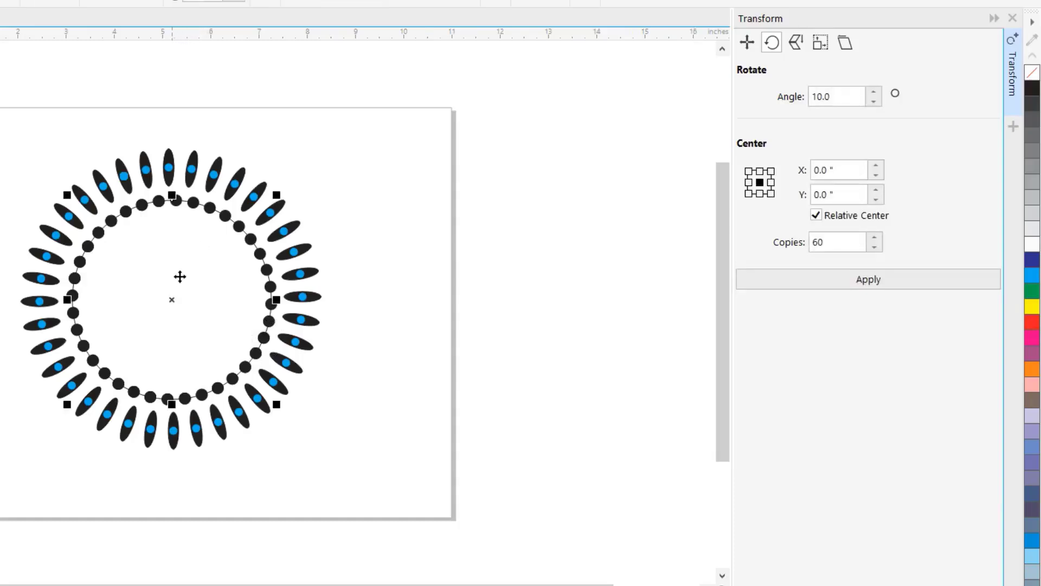
left_click_drag(177, 284, 538, 253)
left_click_drag(1, 179, 296, 408)
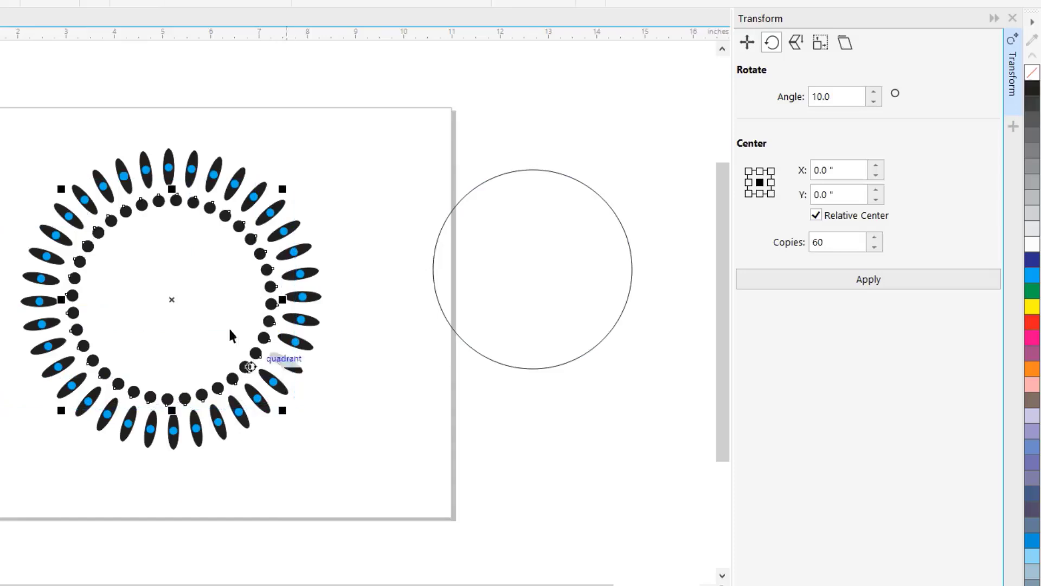
right_click(181, 305)
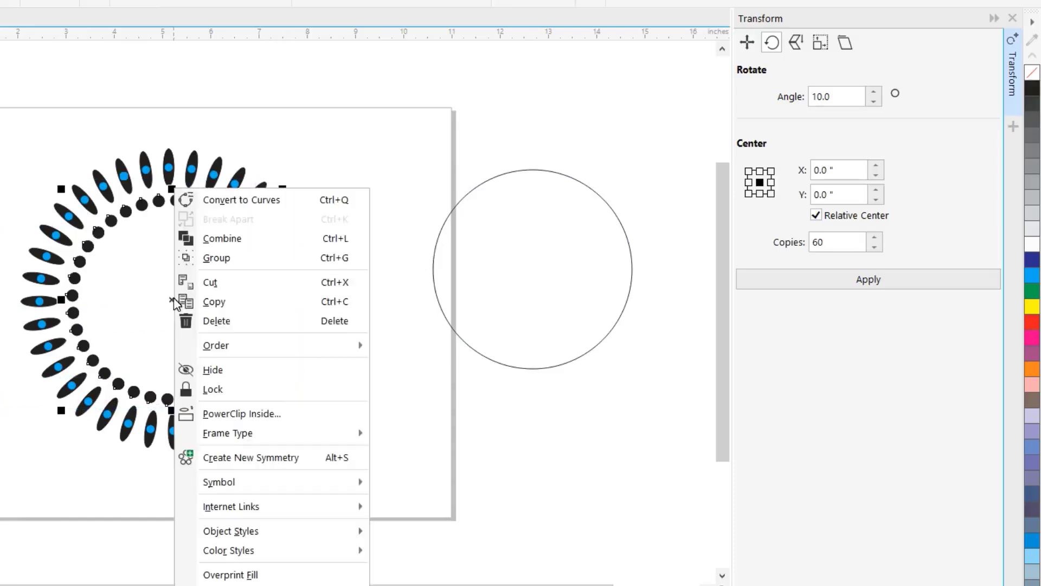
left_click(231, 256)
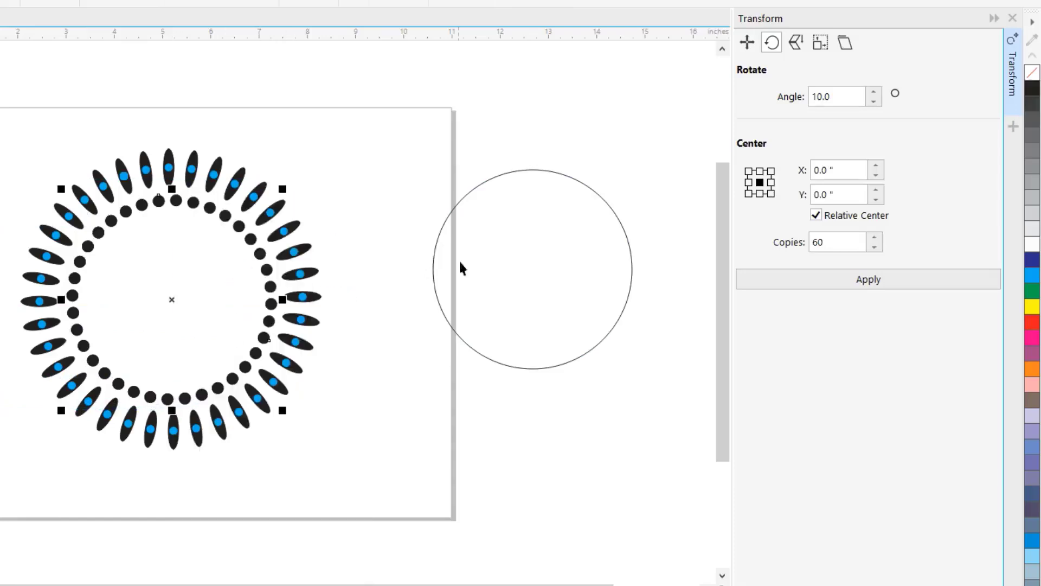
- Return the circle outline to the center of the dot ring and shrink it to about 3.35 inches in diameter
left_click_drag(536, 258, 175, 282)
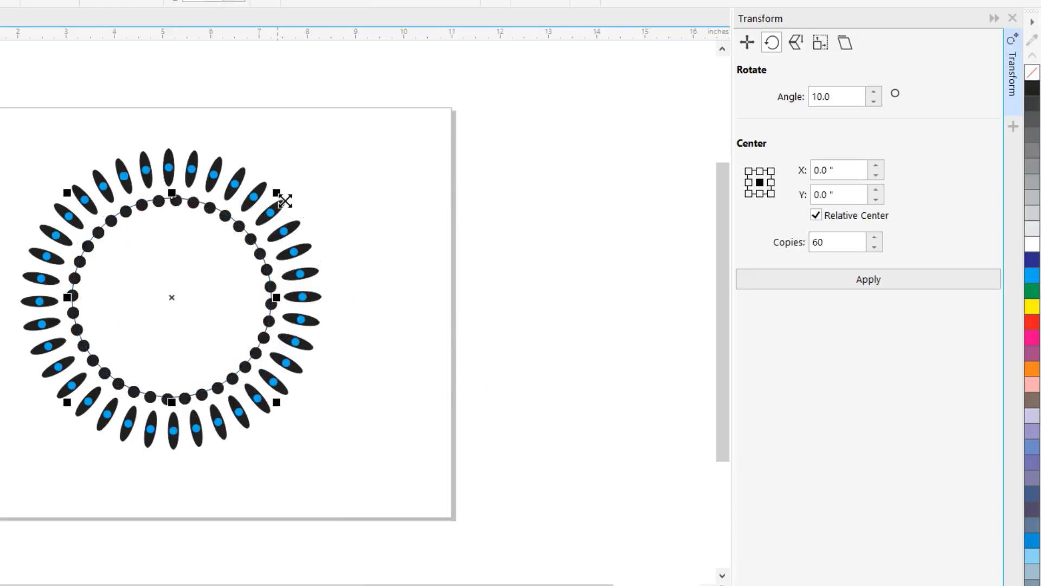
mouse_move(284, 200)
left_mouse_down()
mouse_move(274, 213)
mouse_move(283, 226)
mouse_move(278, 215)
left_mouse_up()
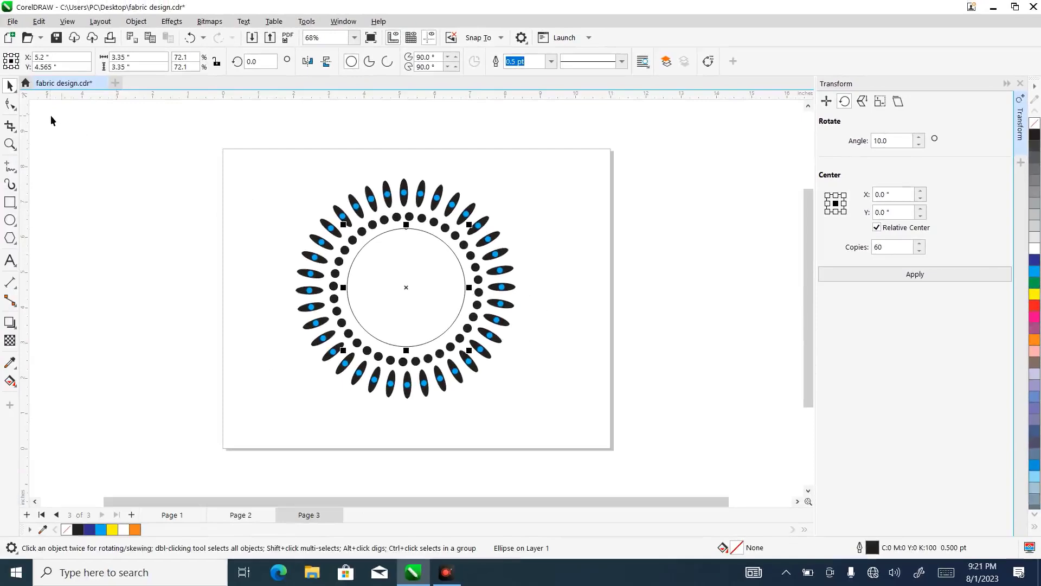
- Draw a narrow vertical ellipse about 0.145 by 1.69 inches, place it inside the circle's upper edge and fill it black
left_click(10, 219)
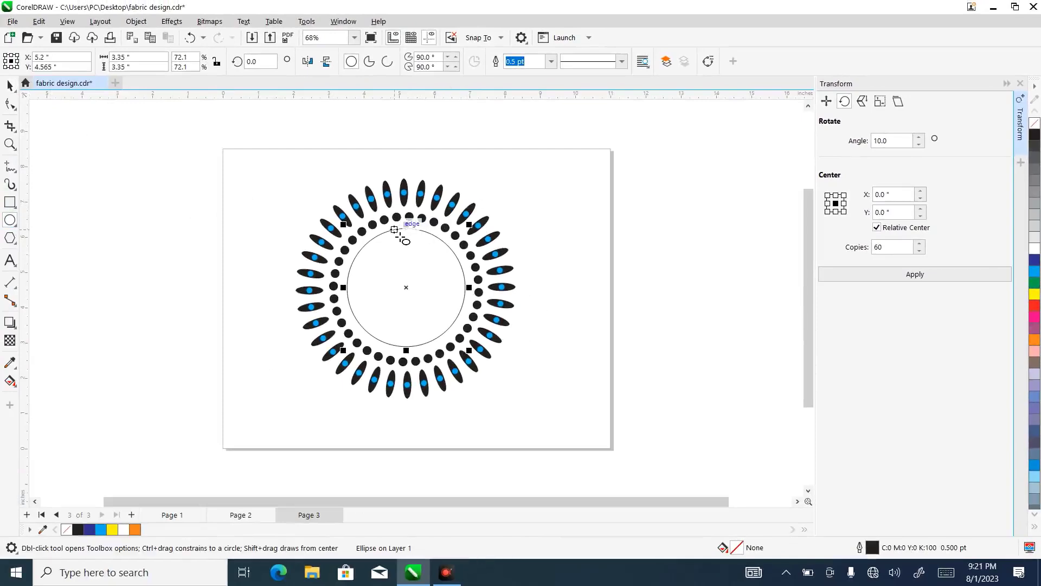
left_click_drag(393, 230, 403, 297)
left_click(10, 86)
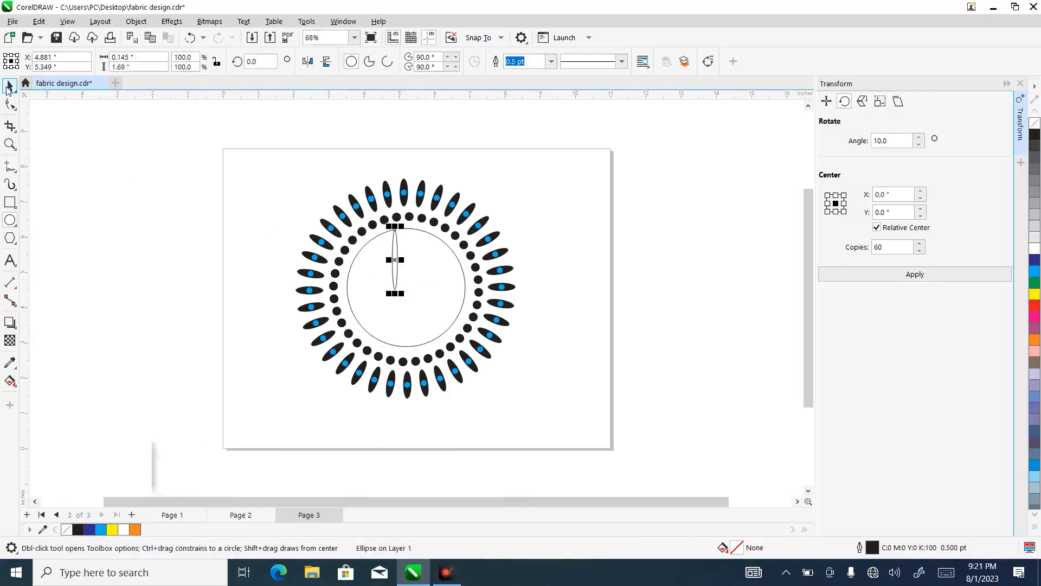
left_click_drag(402, 262, 411, 263)
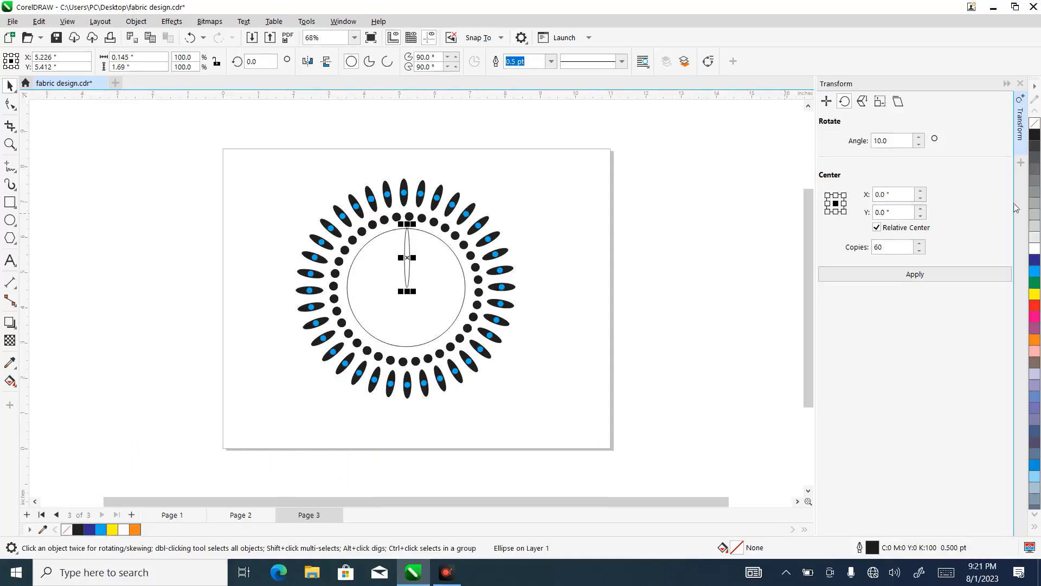
left_click(1034, 135)
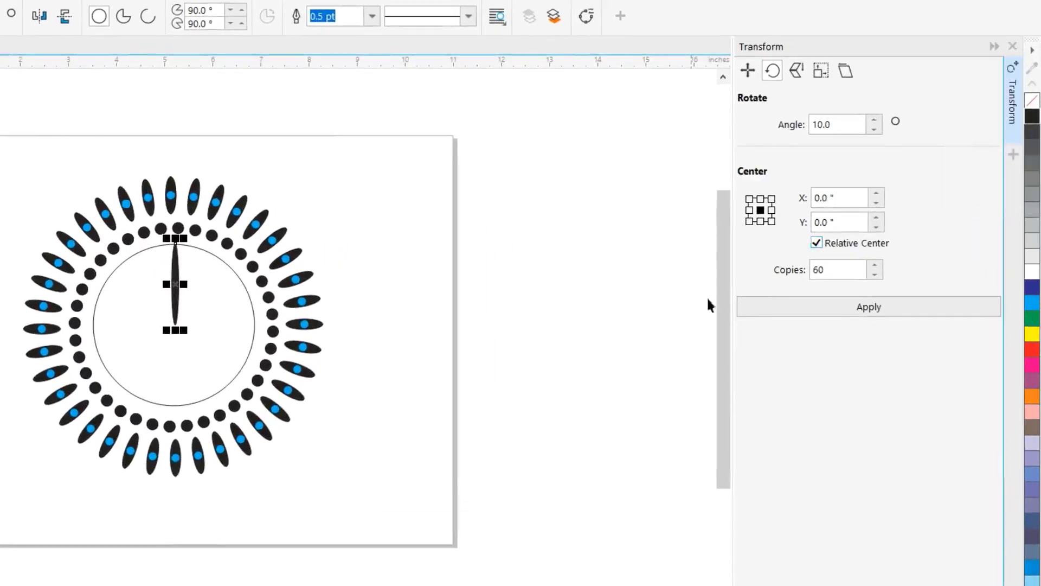
- Set the number of copies to 36, try the 10° rotation of the narrow ellipse about its own center and undo it
left_click(838, 273)
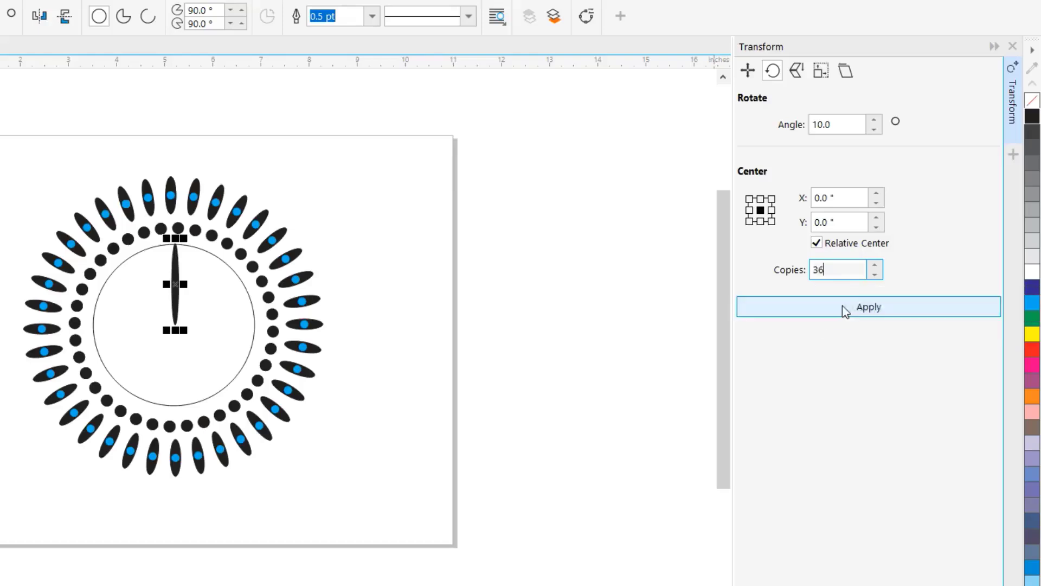
left_click(845, 306)
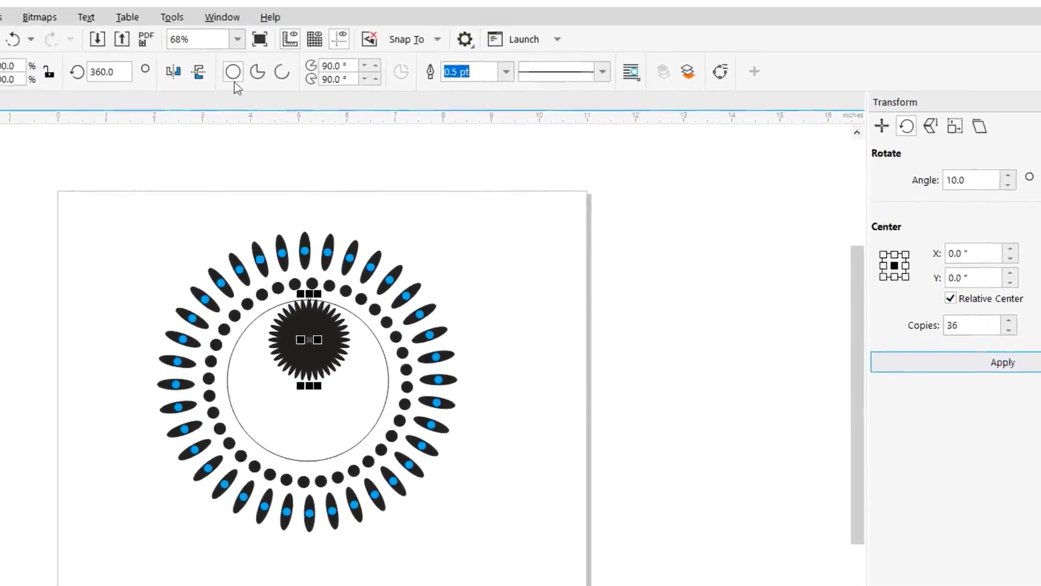
left_click(44, 52)
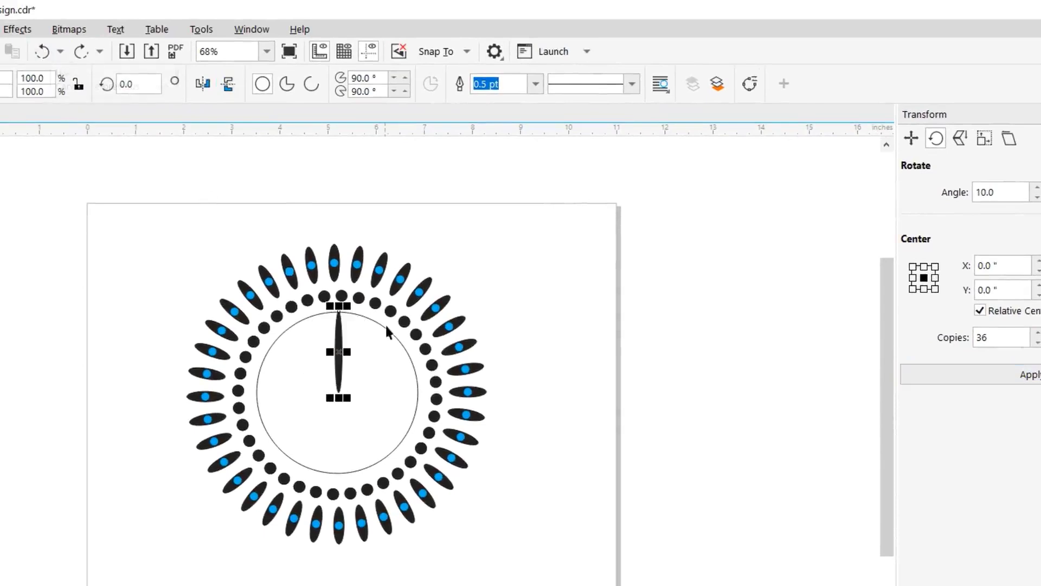
- Try rotating 36 copies of the narrow ellipse at 10° intervals around its lower end, and undo the rotation
left_click(347, 358)
left_click_drag(346, 361, 348, 402)
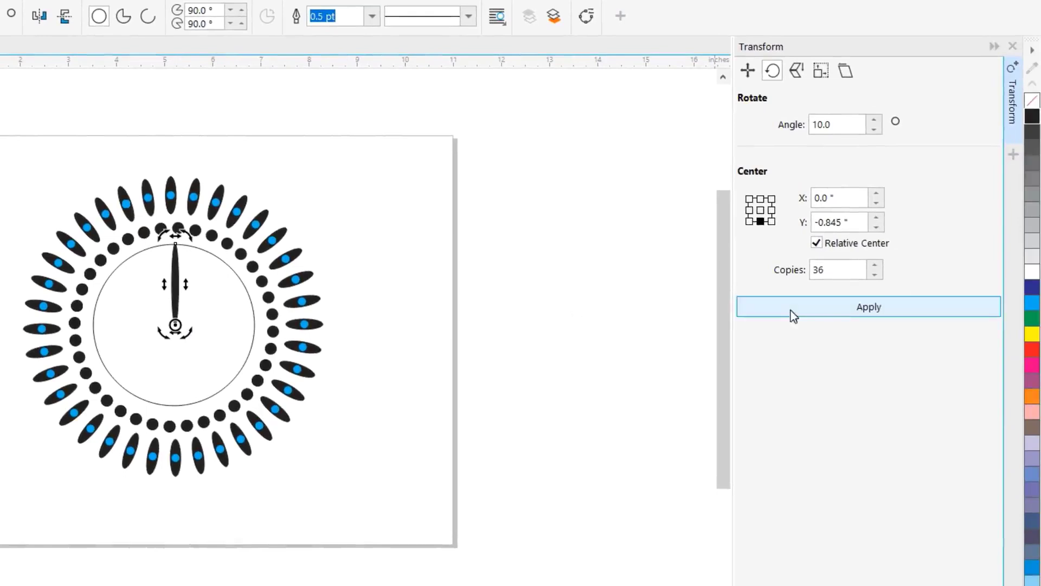
left_click(857, 307)
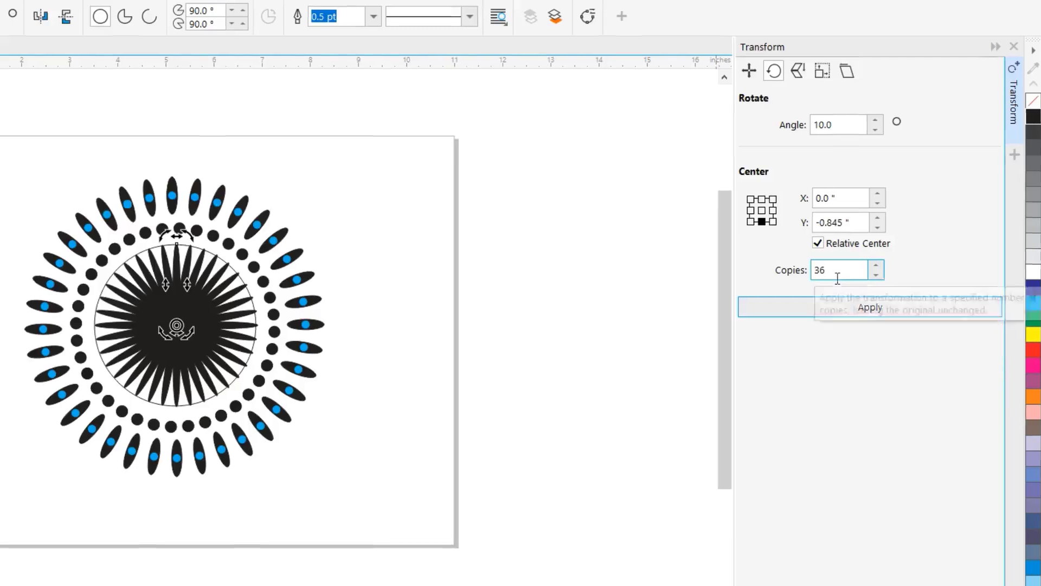
left_click(27, 17)
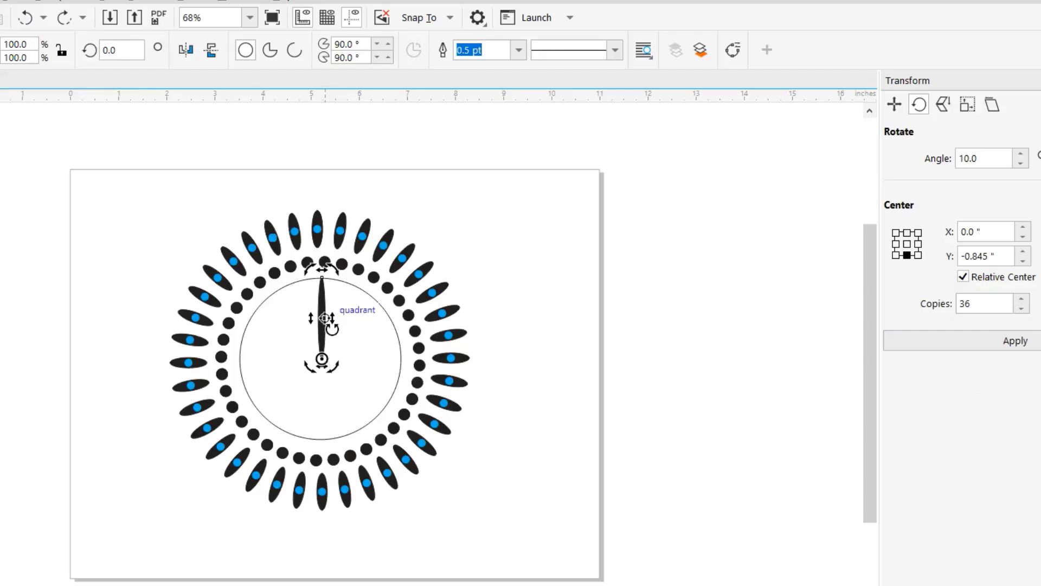
- Try shortening the narrow ellipse to about 1.542 inches and rotating 36 copies around the circle's center, and undo the rotation
left_click(323, 325)
mouse_move(323, 364)
left_mouse_down()
mouse_move(326, 333)
mouse_move(327, 362)
left_mouse_up()
left_click(324, 337)
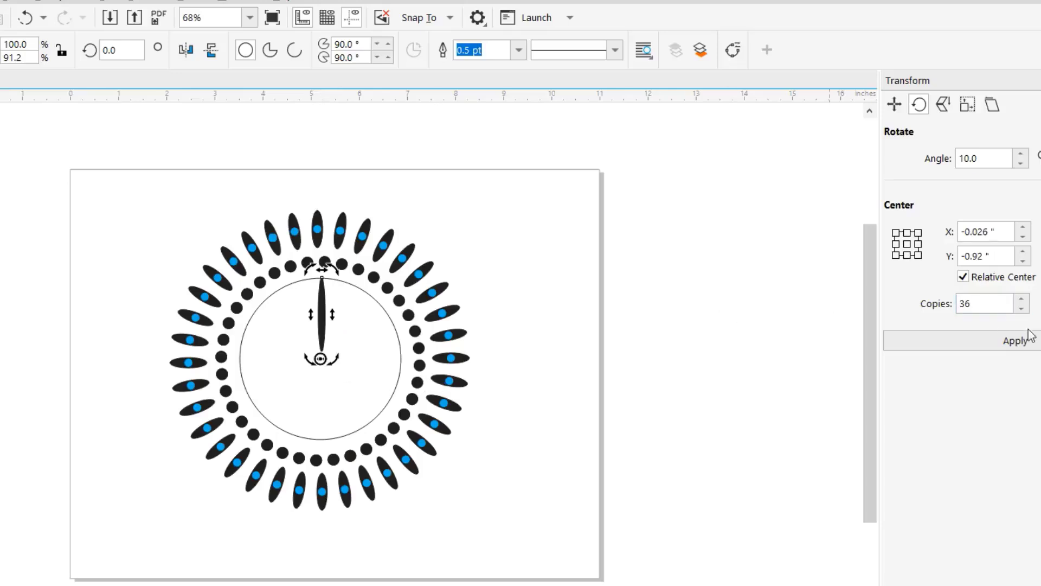
left_click(1015, 340)
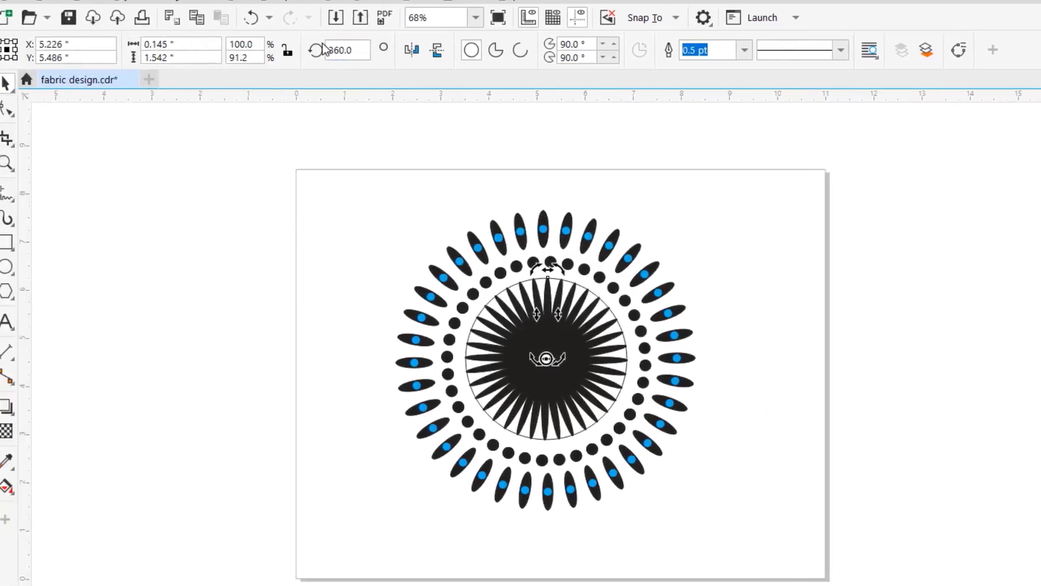
left_click(269, 16)
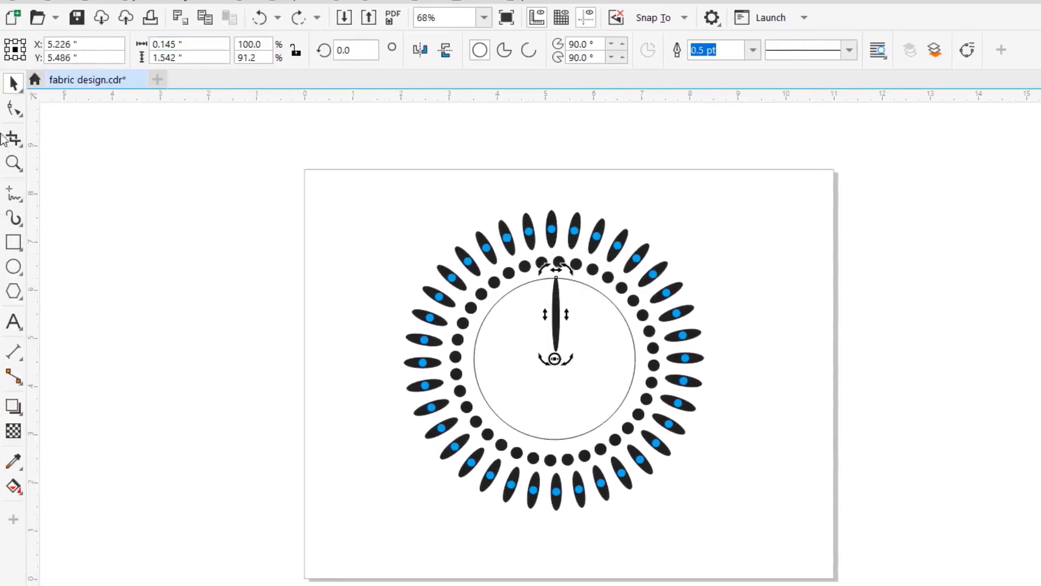
- Shorten the narrow black ellipse from its lower end to about 1.4 inches in height
left_click(14, 163)
left_click_drag(472, 269, 681, 471)
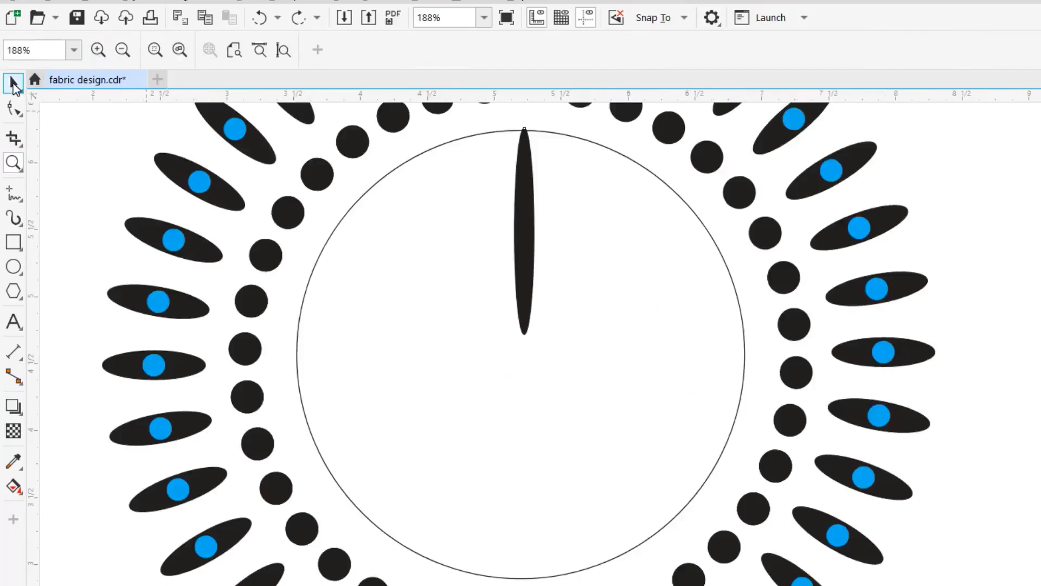
left_click(13, 84)
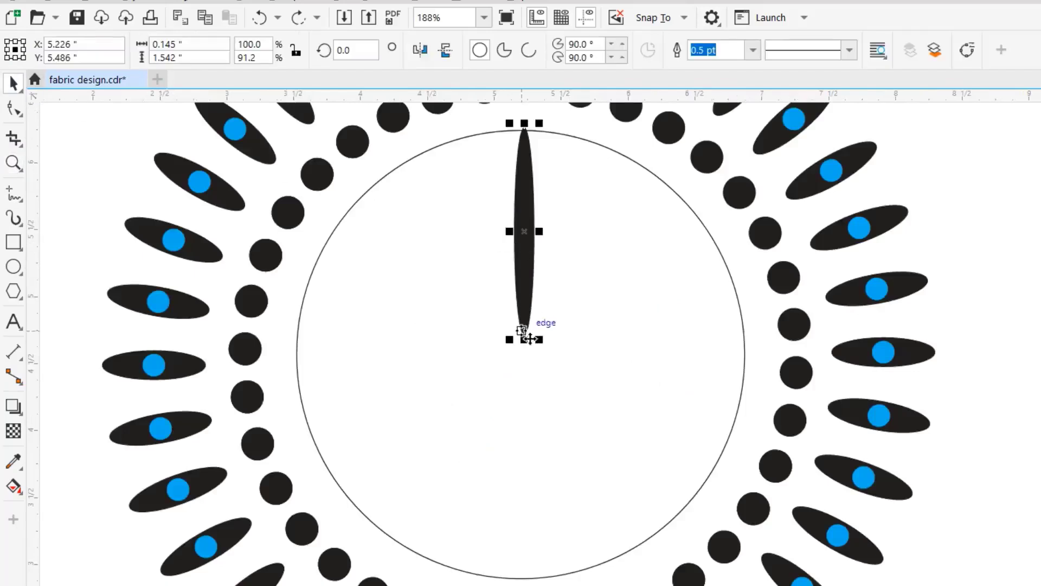
left_click_drag(530, 340, 532, 316)
left_click_drag(547, 230, 535, 222)
- Set the ellipse's rotation center at the circle's center and rotate 36 copies of it at 10° intervals
left_click(532, 301)
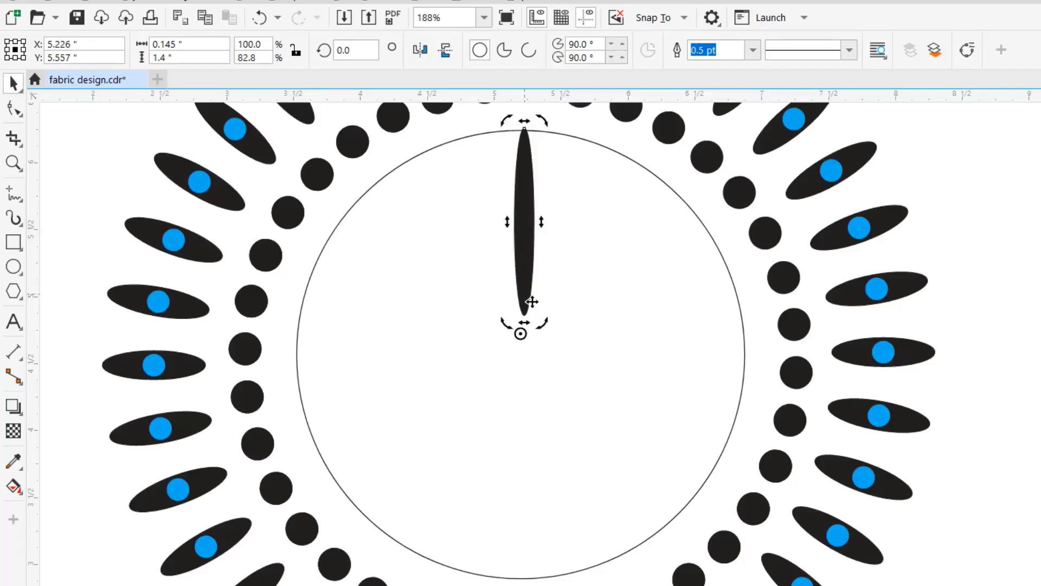
left_click_drag(521, 333, 532, 365)
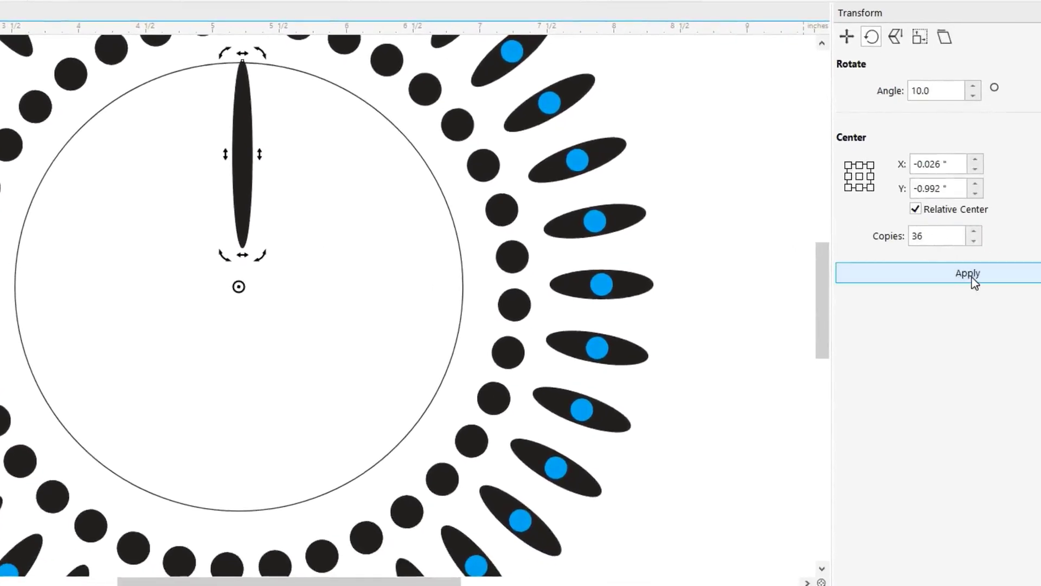
left_click(970, 274)
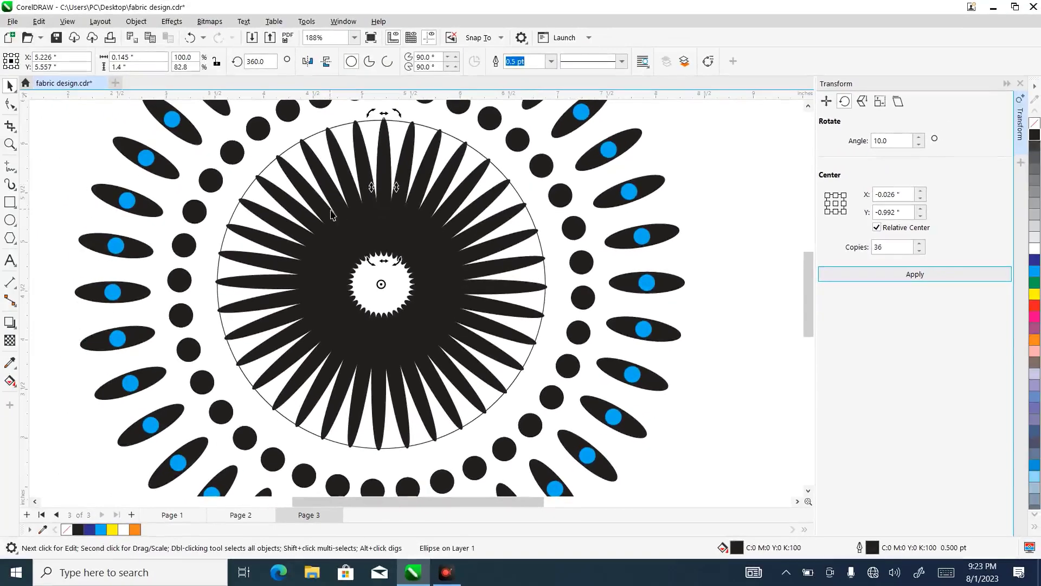
key("shift+F4")
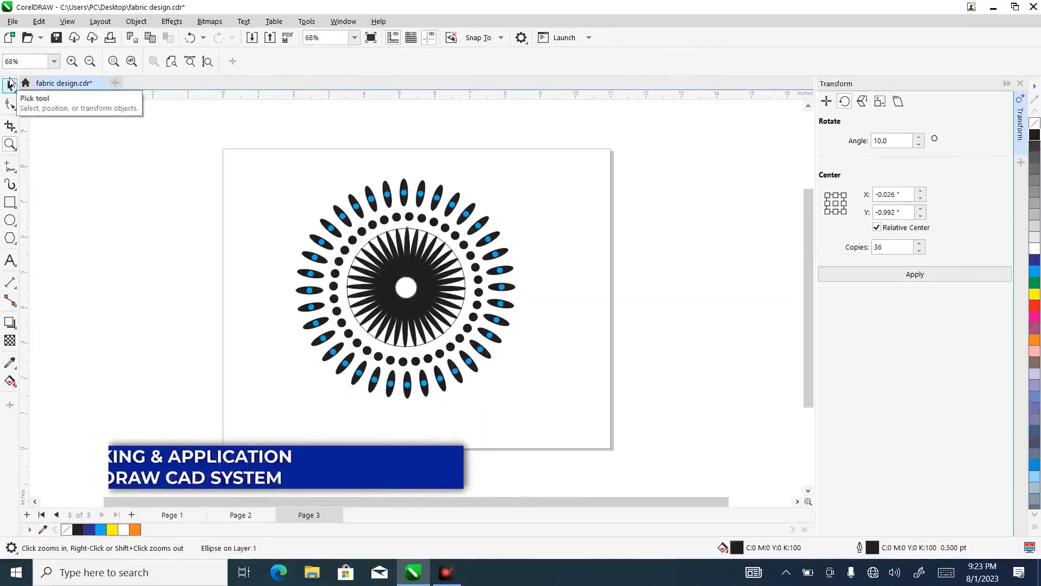
- Fill the circle behind the rotated black ellipses with light blue
left_click(8, 87)
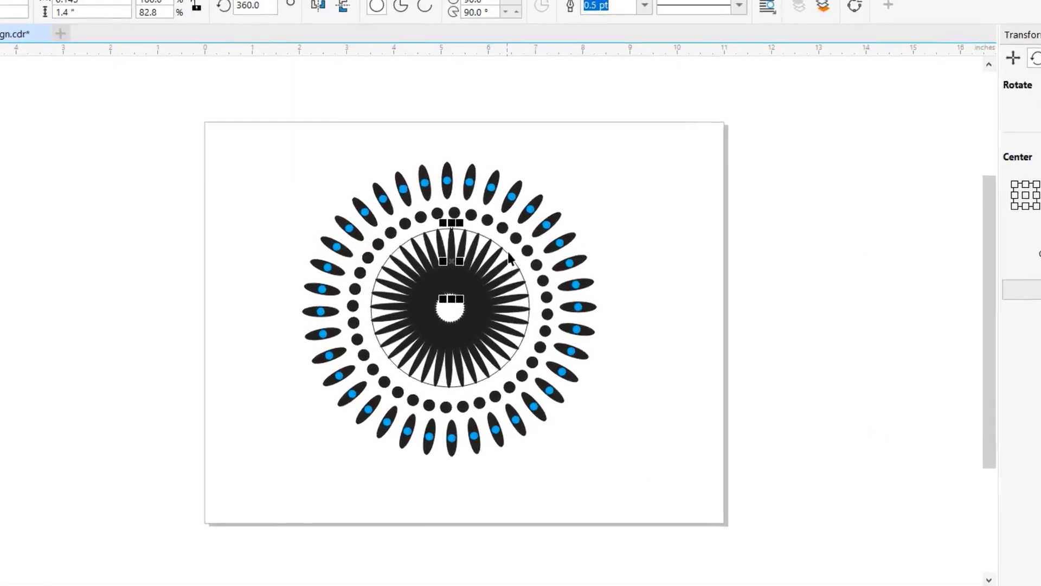
left_click(510, 255)
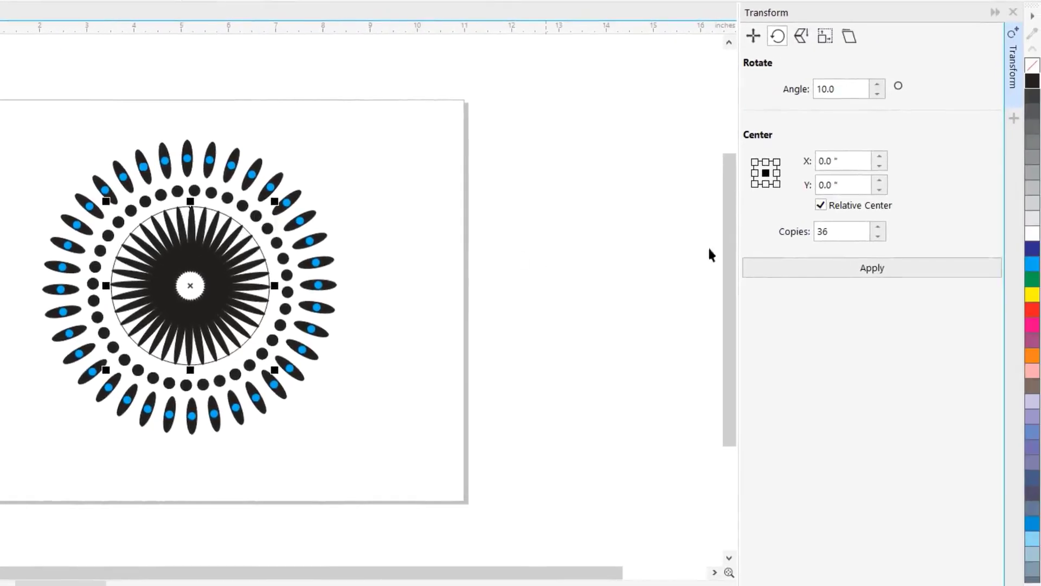
left_click(1035, 265)
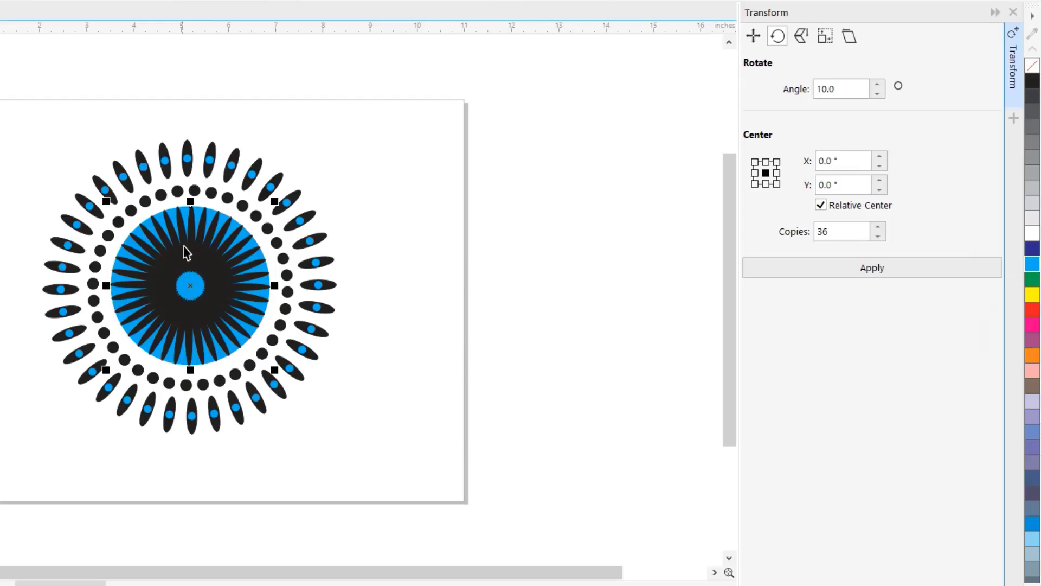
- Select the blue circle together with all the narrow black ellipses and group them
left_click_drag(0, 177, 268, 299)
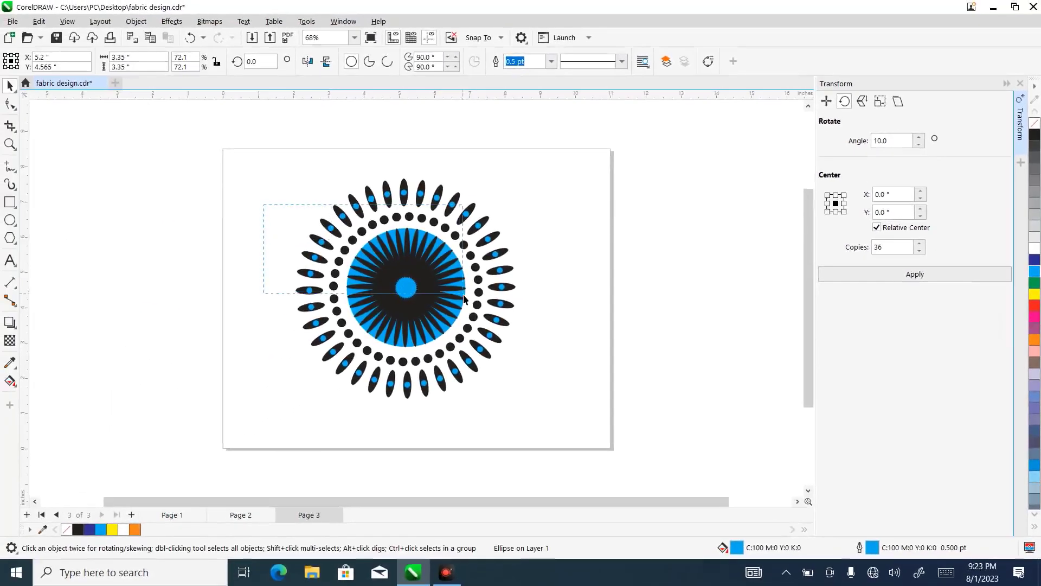
left_click_drag(464, 298, 484, 359)
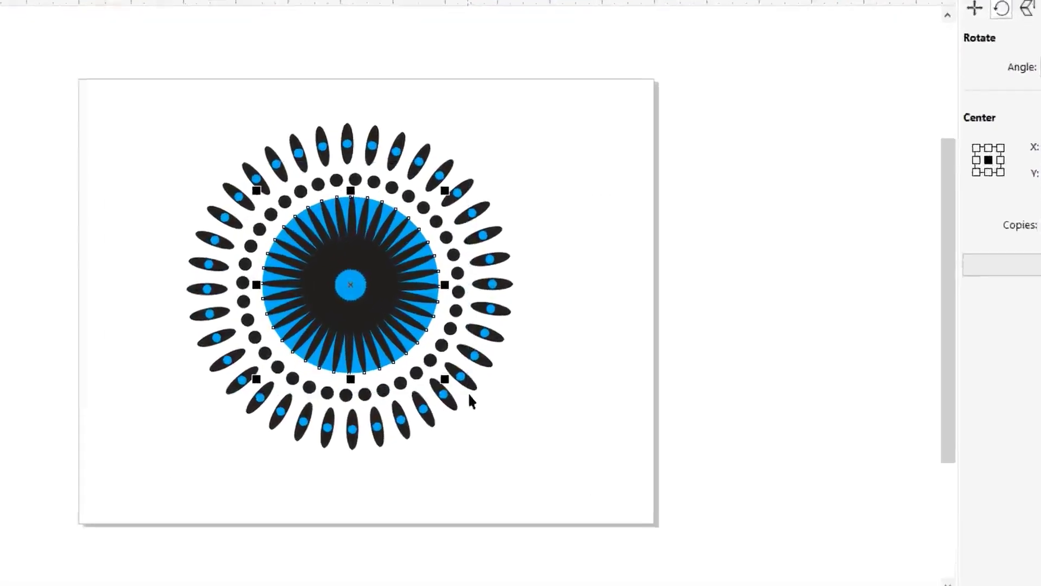
right_click(395, 290)
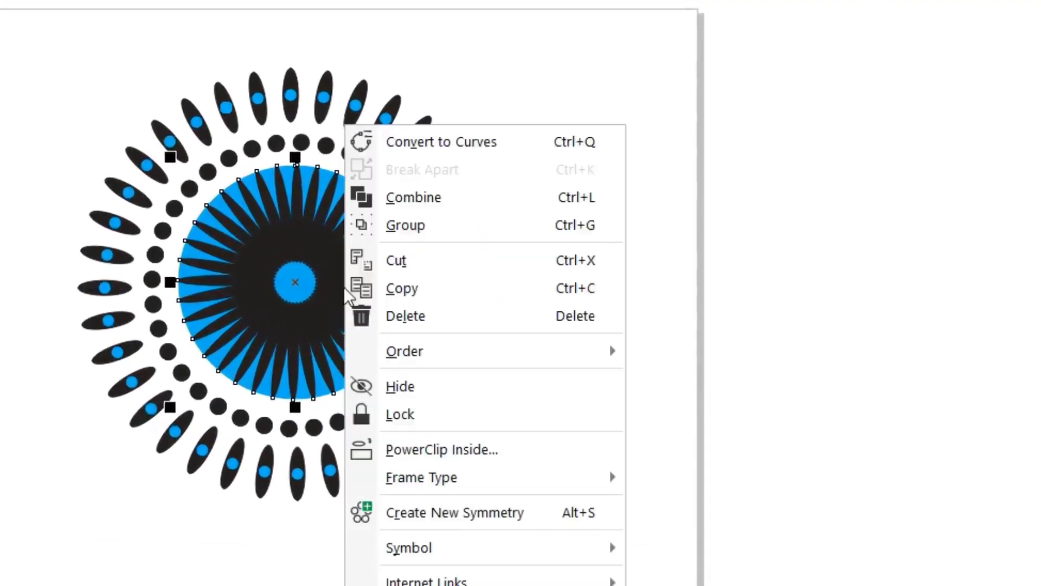
left_click(431, 227)
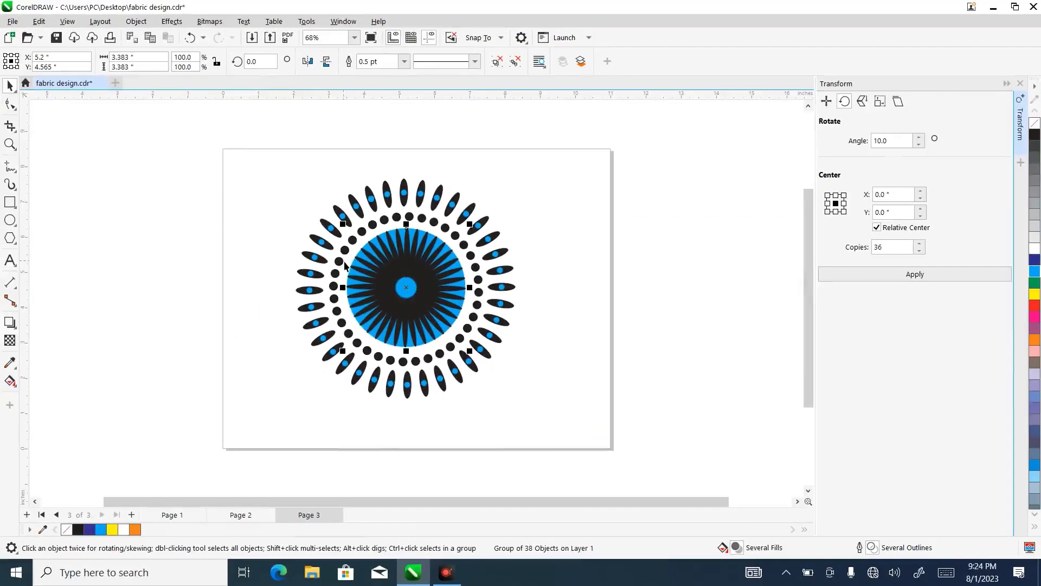
- Draw a circle about 1.2 inches in diameter over the center of the pattern and fill it yellow
left_click(10, 221)
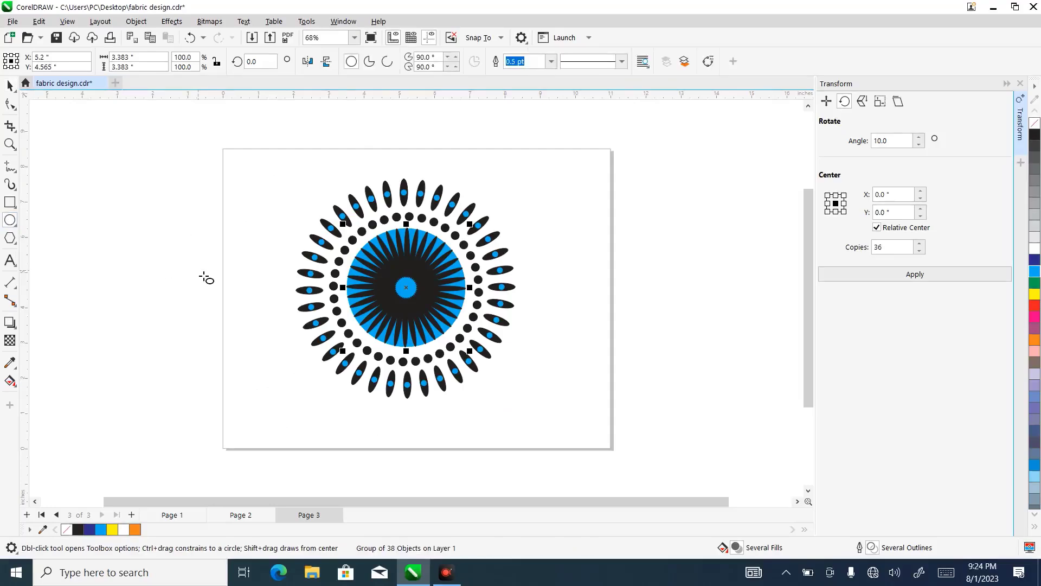
left_click_drag(198, 271, 407, 289)
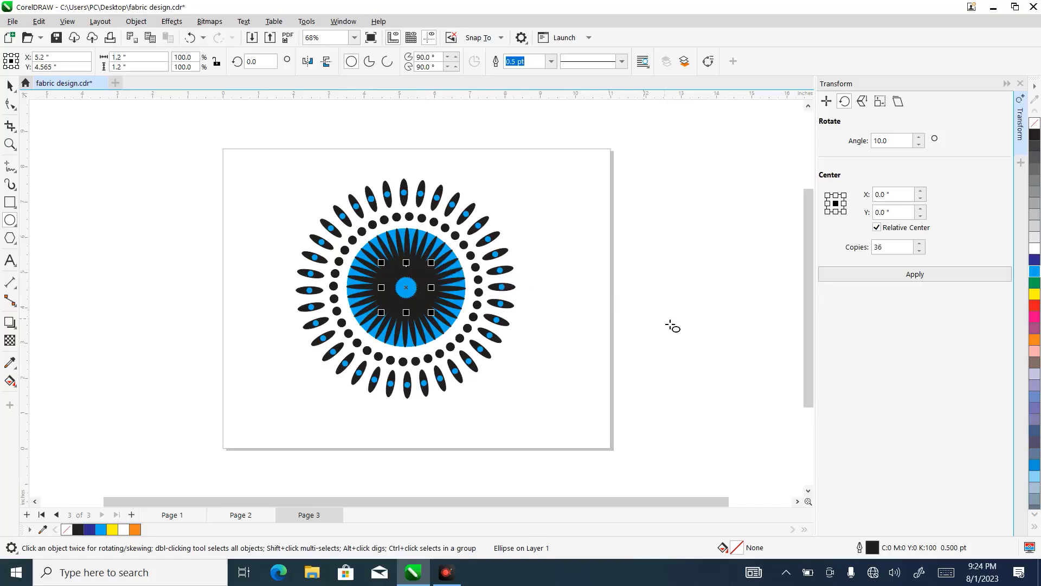
left_click(1038, 295)
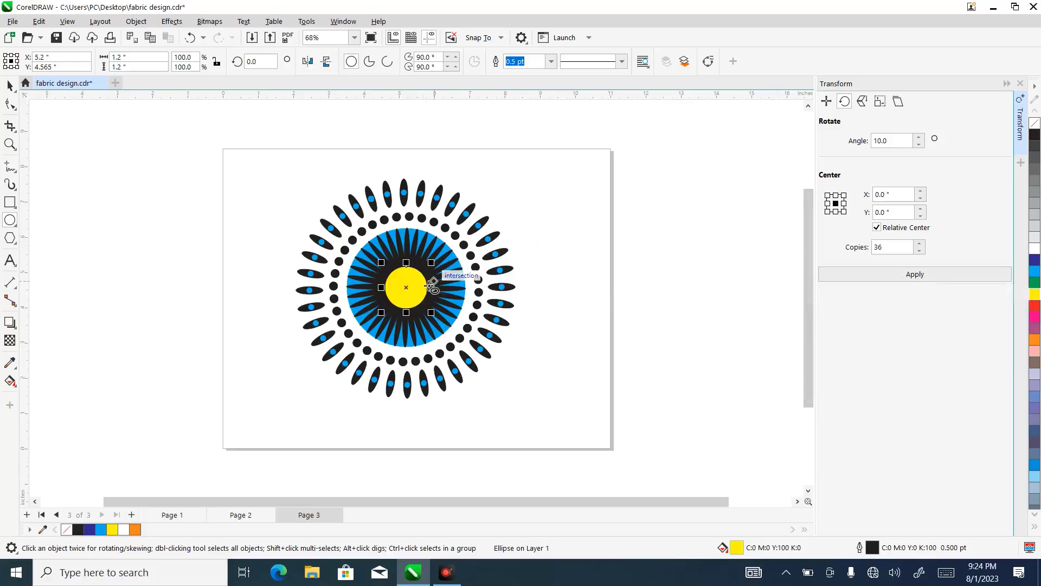
- Place a copy of the yellow center circle beside the pattern at the page's edge and remove the copy's fill
left_click_drag(409, 291, 194, 290)
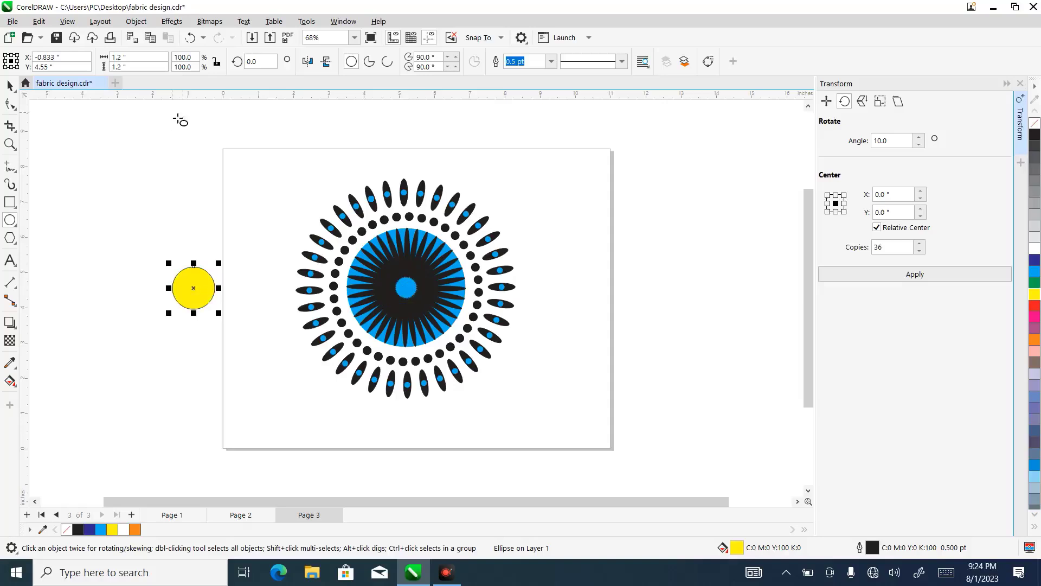
left_click(189, 38)
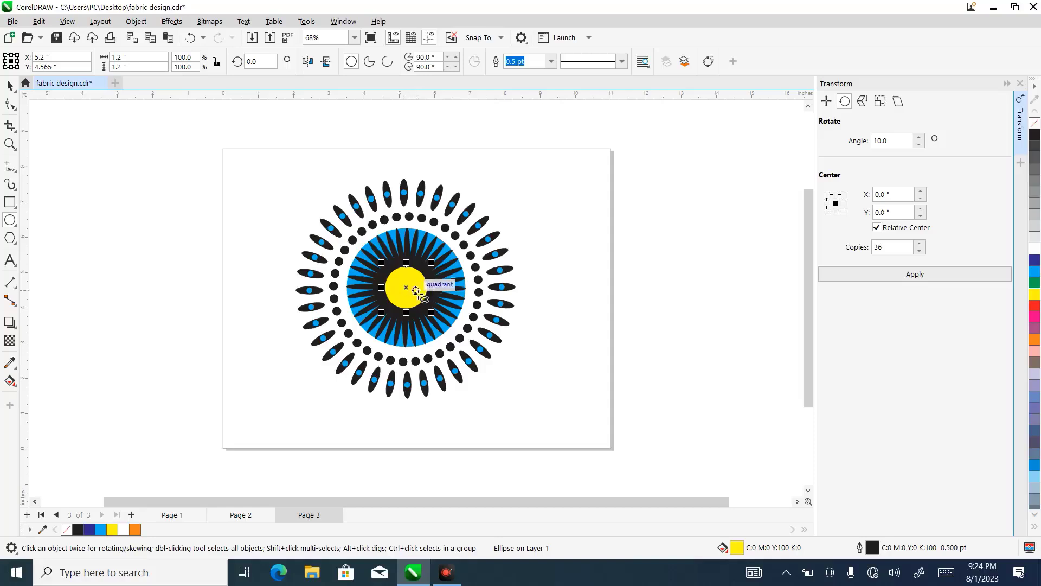
left_click_drag(409, 290, 239, 278)
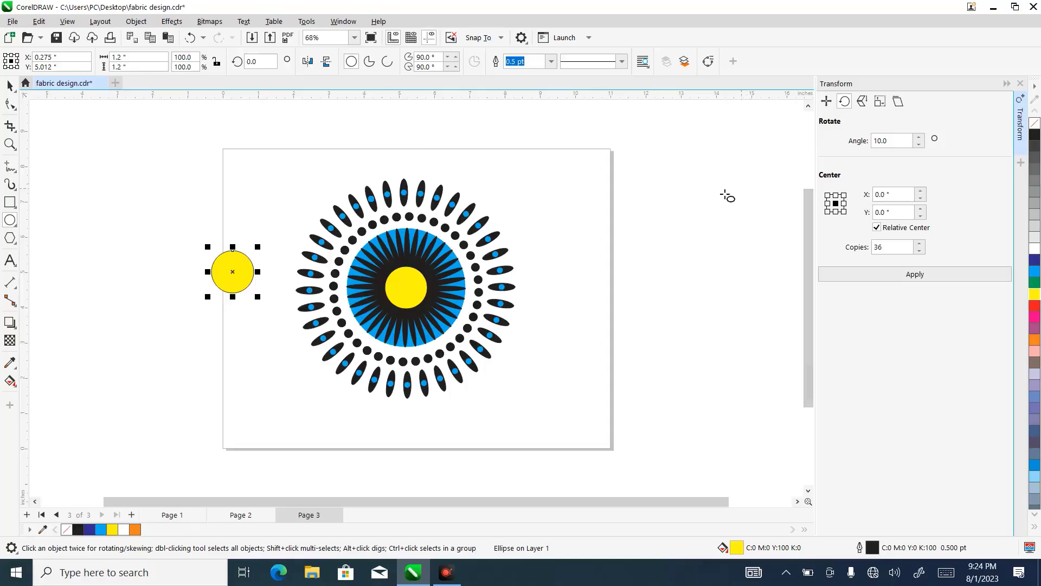
left_click(10, 87)
left_click(1037, 125)
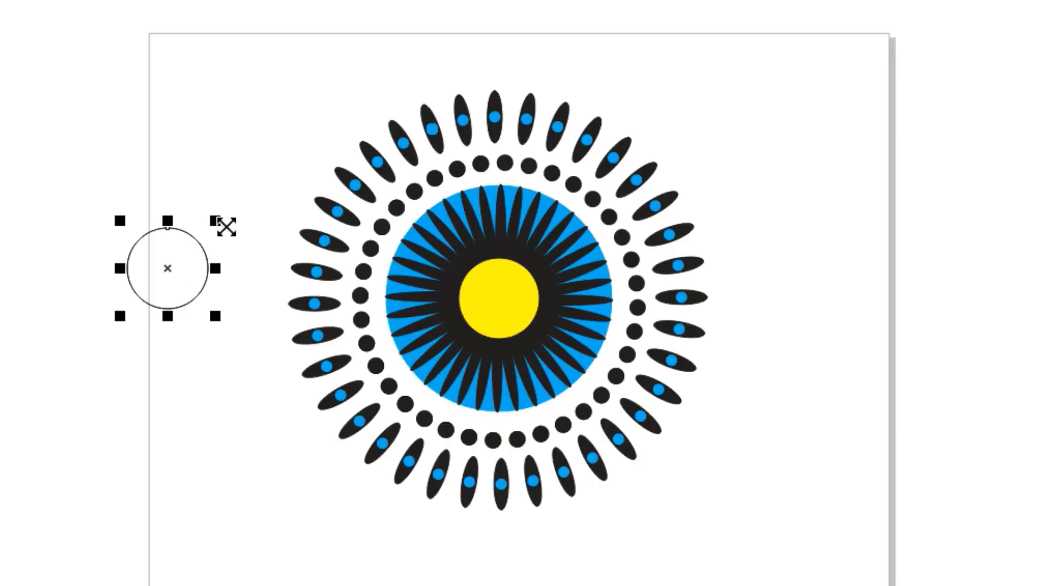
- Make a smaller concentric copy of the unfilled circle, about 0.985 inches across, and trim it out of the larger one
left_click_drag(227, 226, 229, 263)
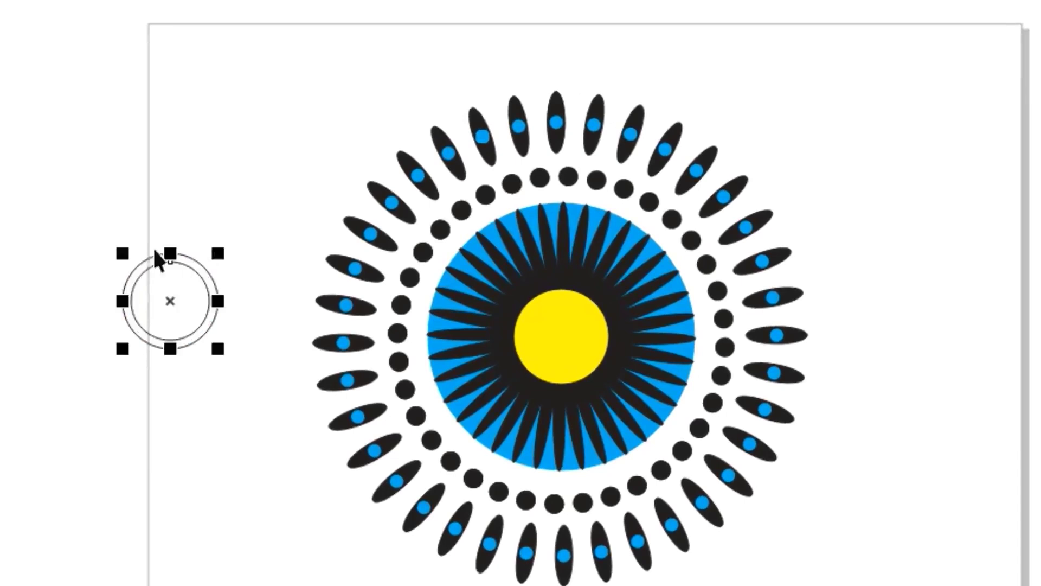
left_click(55, 197)
left_click_drag(49, 191, 265, 412)
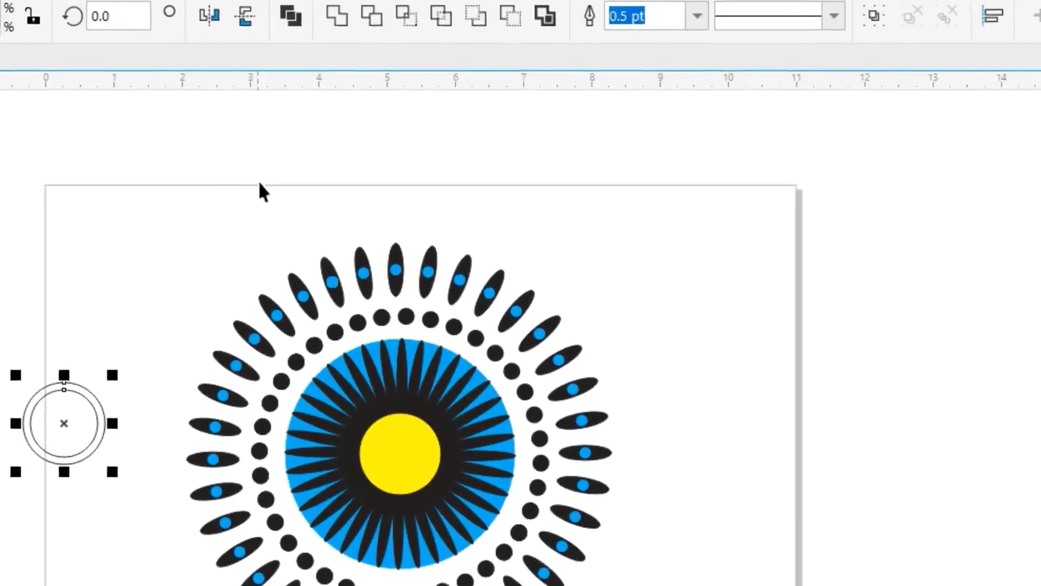
left_click(365, 30)
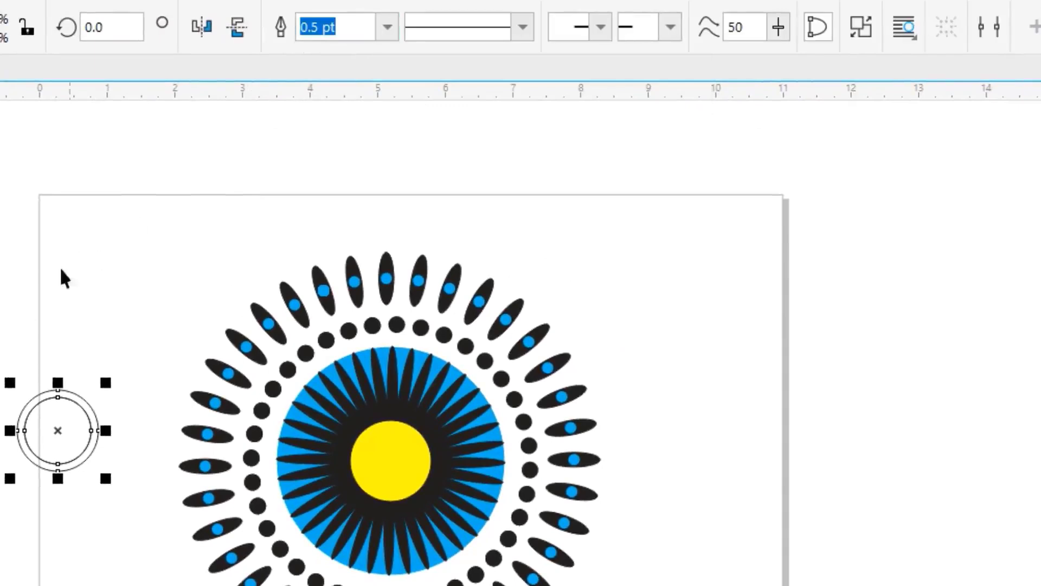
key("Escape")
- Separate the trimmed ring from the inner circle, fill it black and center it on the yellow circle
left_click(65, 397)
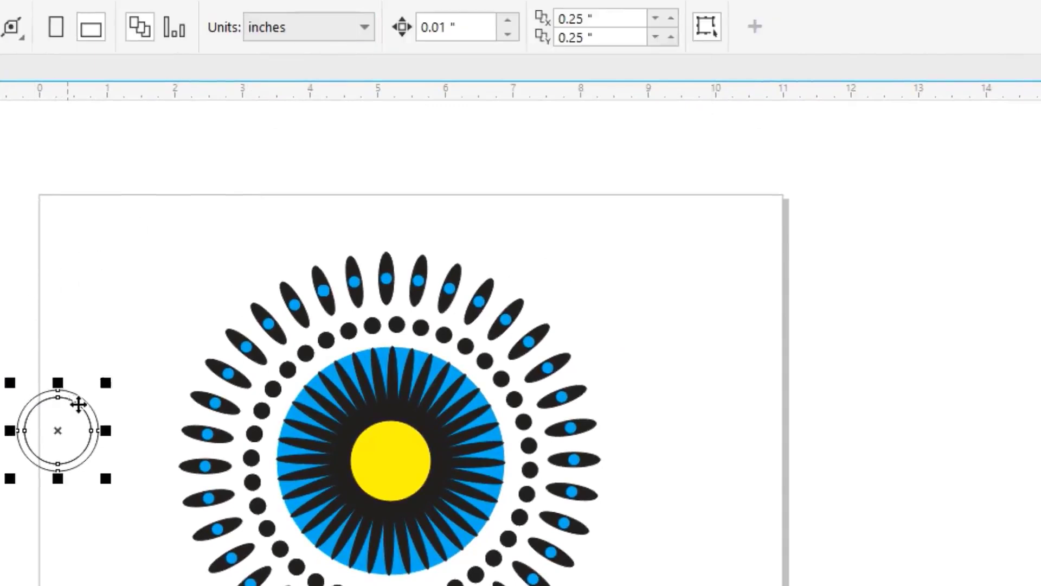
left_click_drag(70, 393, 142, 241)
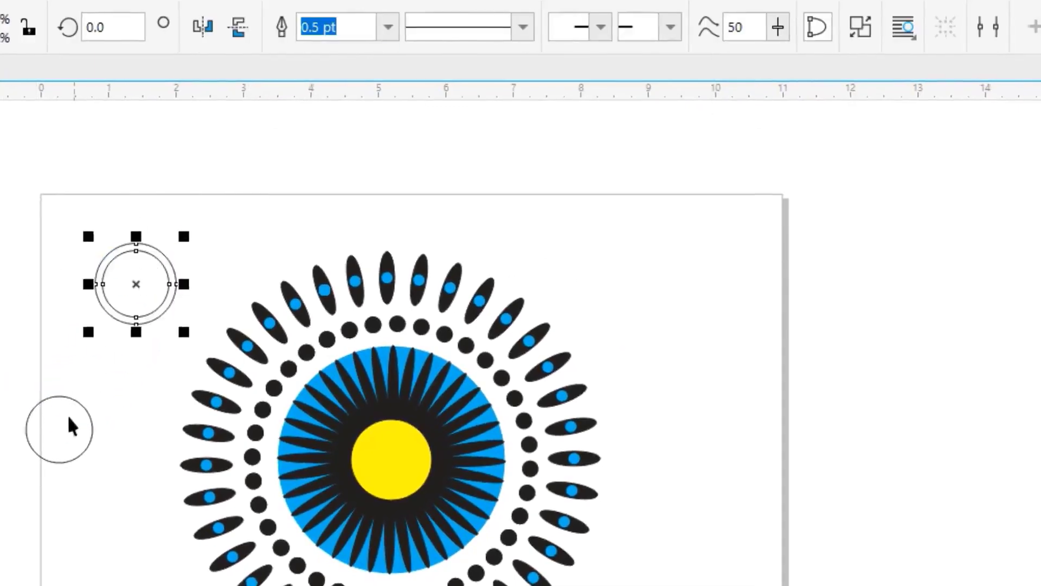
left_click_drag(302, 193, 165, 265)
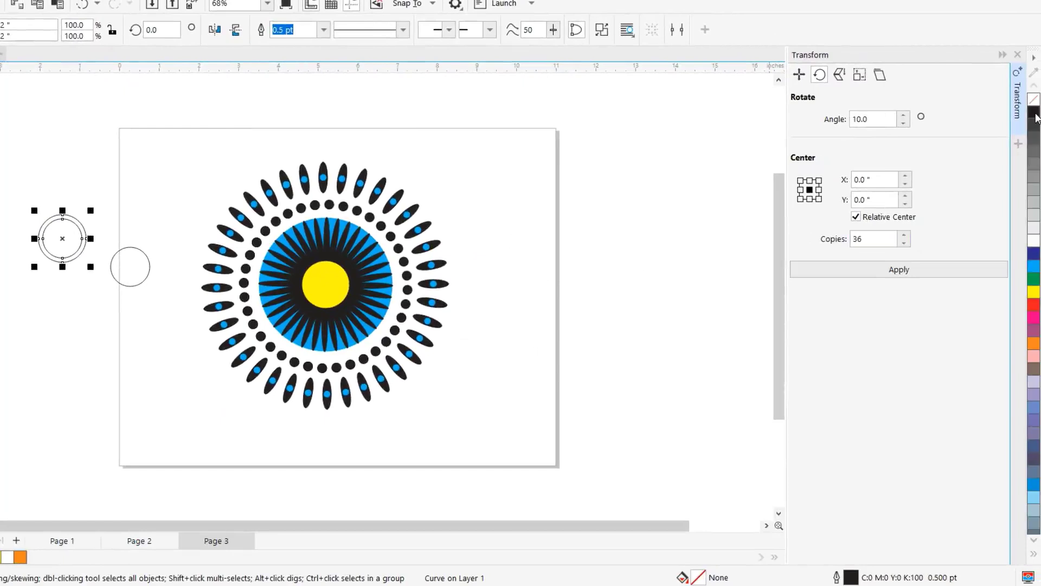
left_click(1036, 116)
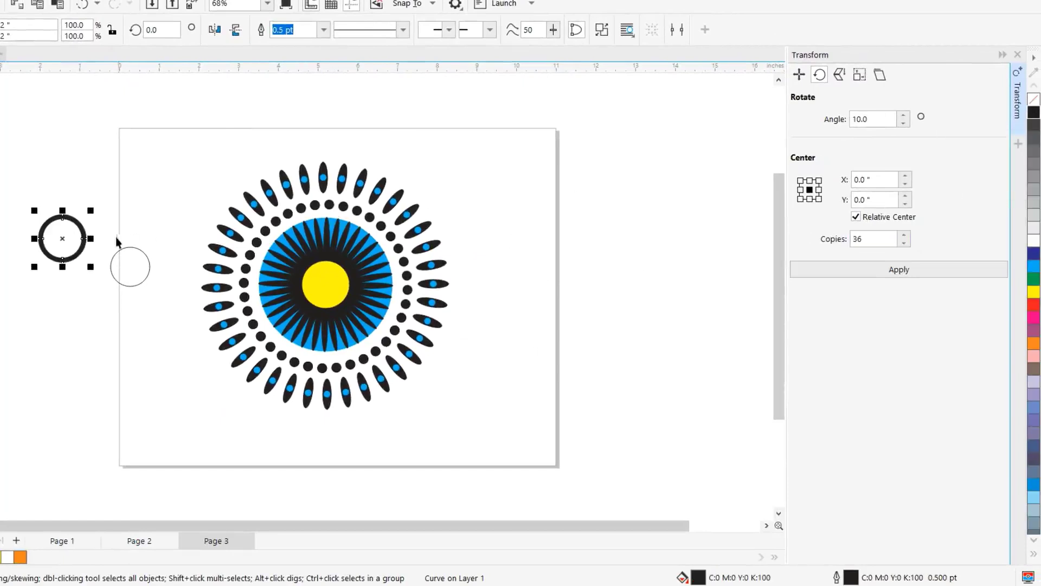
left_click_drag(63, 238, 331, 279)
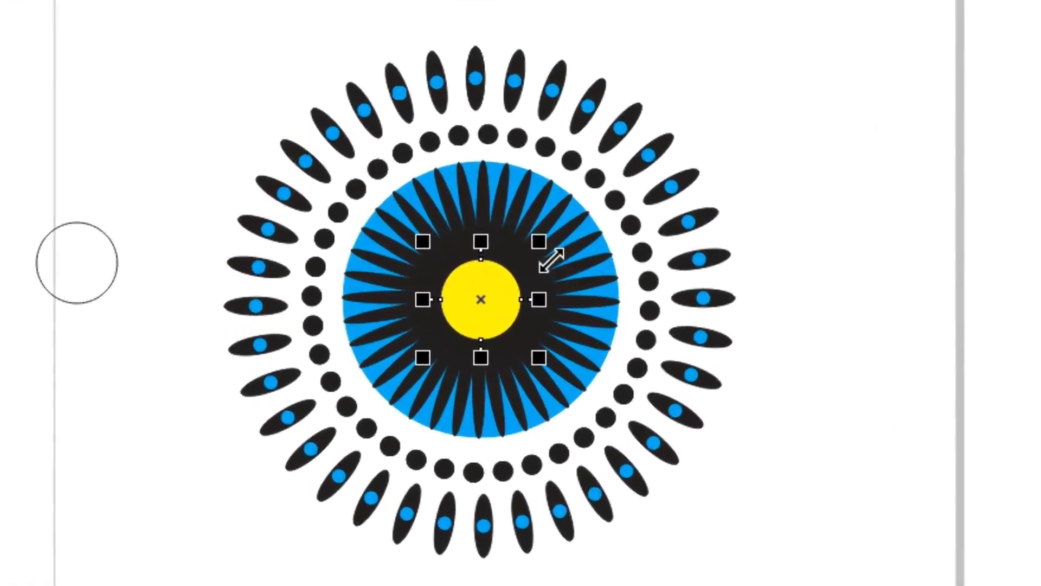
- Scale the black ring from its center to about 0.987 inches so it sits inside the yellow circle
mouse_move(552, 260)
left_mouse_down()
mouse_move(534, 256)
mouse_move(548, 275)
mouse_move(535, 265)
left_mouse_up()
left_click(536, 265)
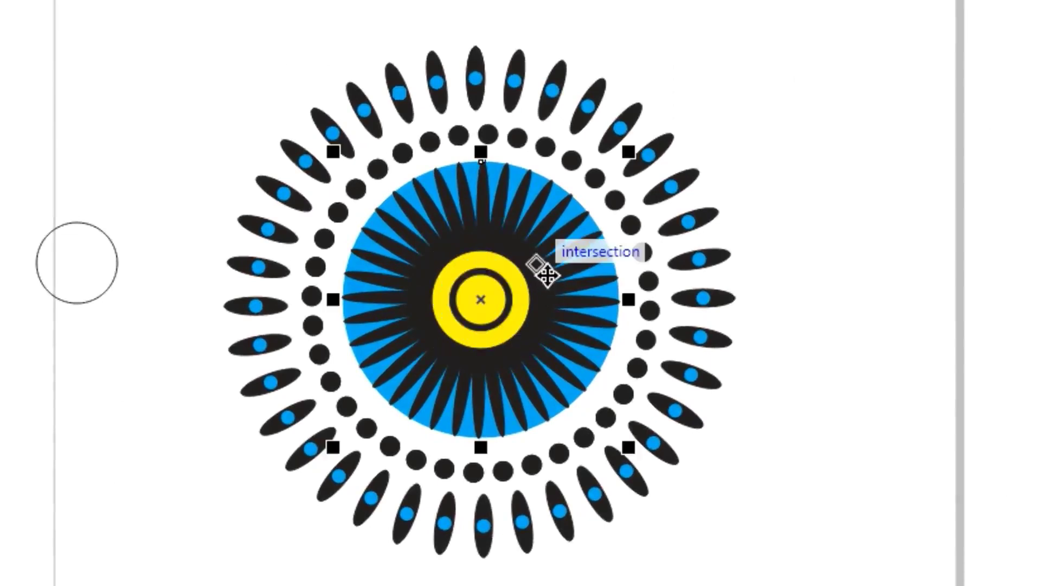
left_click(496, 307)
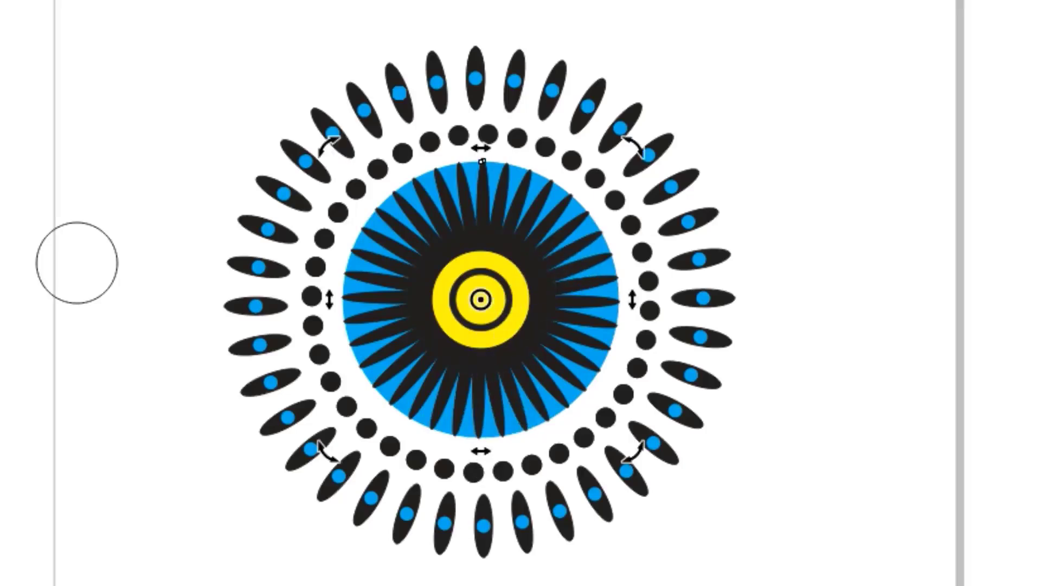
key("Escape")
left_click(499, 321)
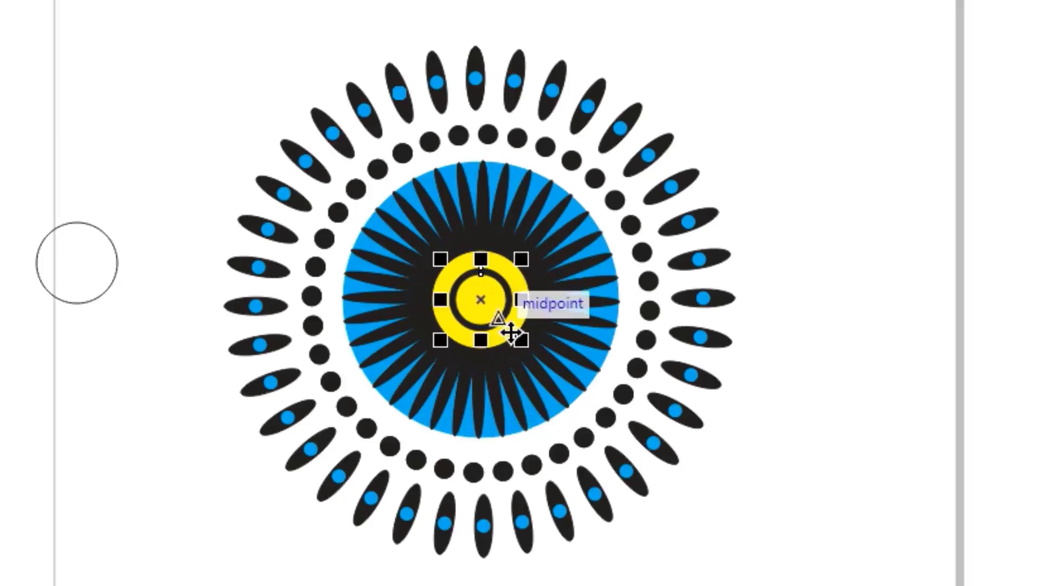
left_click_drag(539, 269, 552, 260)
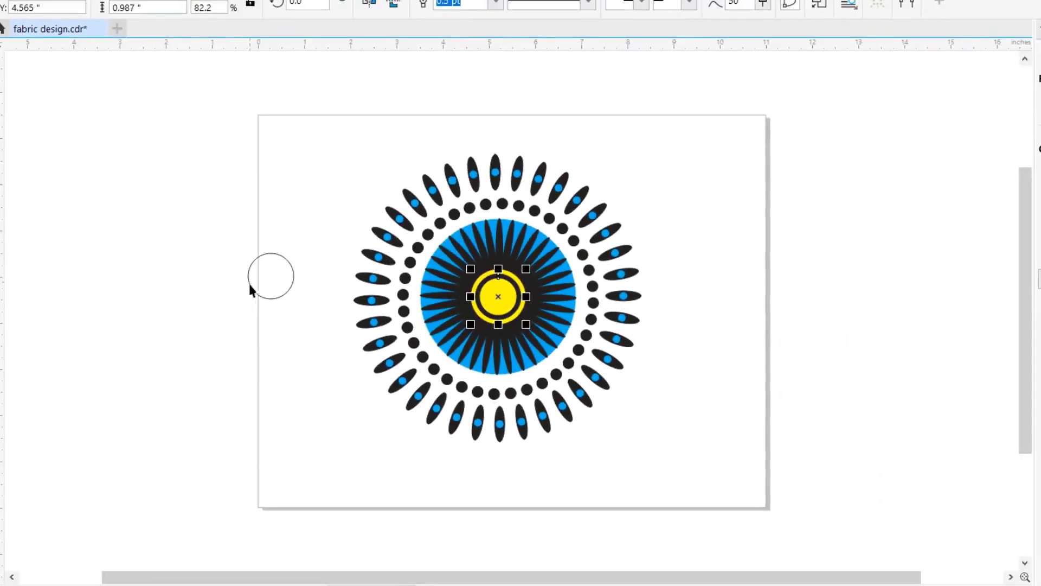
- Center the leftover unfilled circle on the pattern, enlarge it to about 6.34 inches around the outer ellipses and fill it yellow
left_click(270, 283)
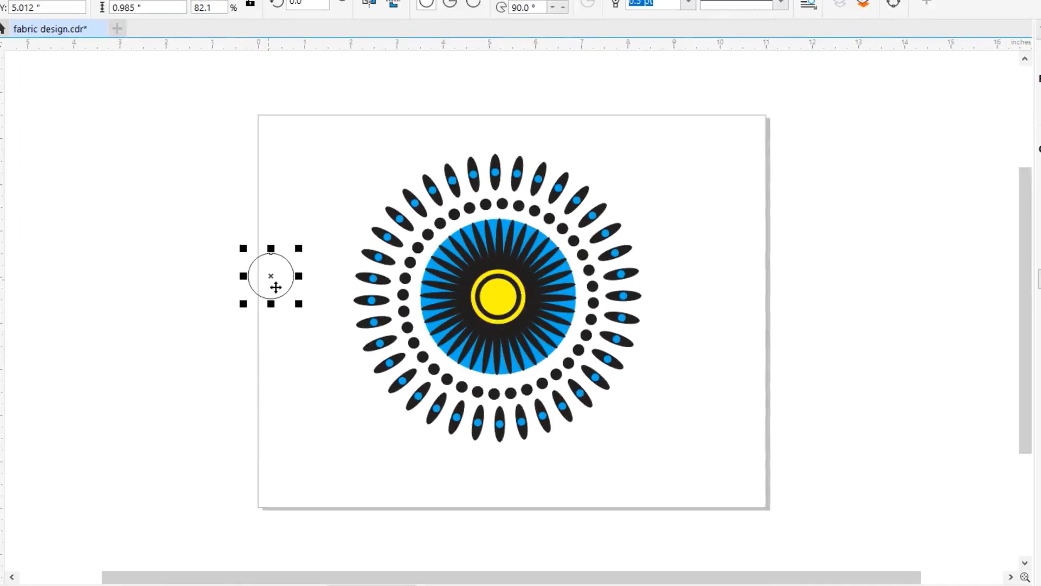
left_click_drag(276, 287, 498, 296)
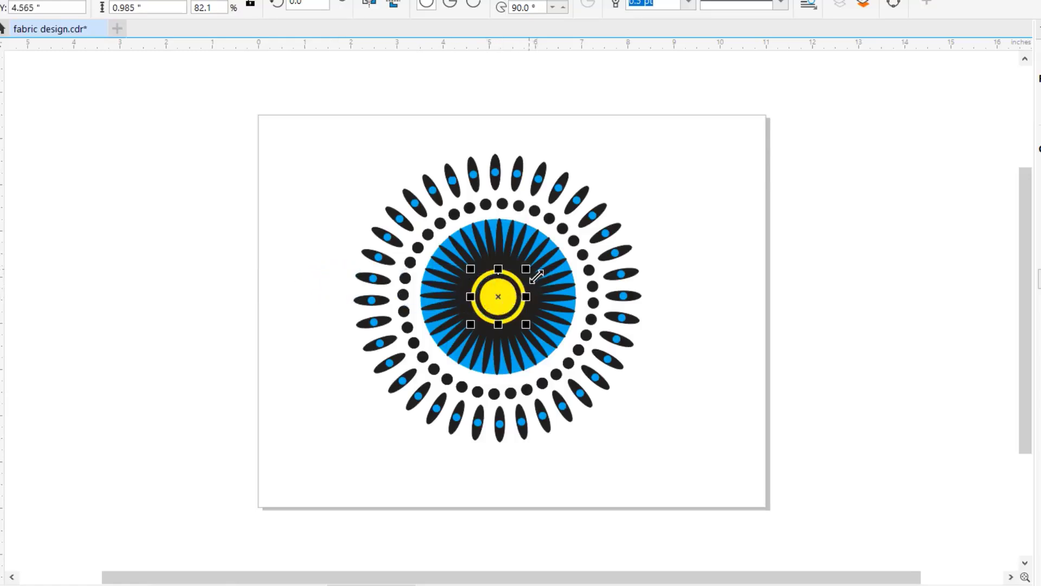
left_click_drag(535, 277, 722, 155)
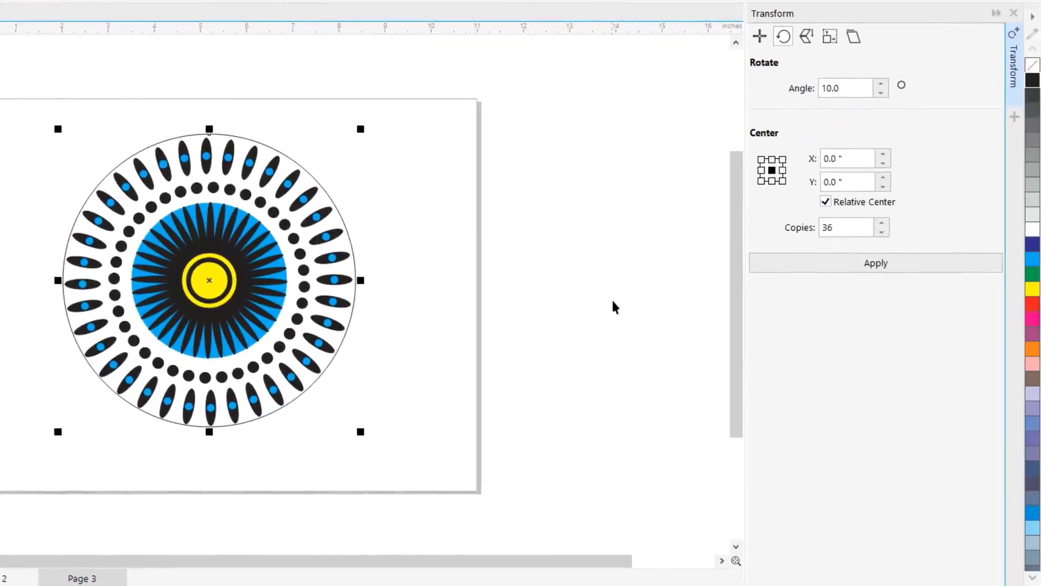
left_click(1033, 291)
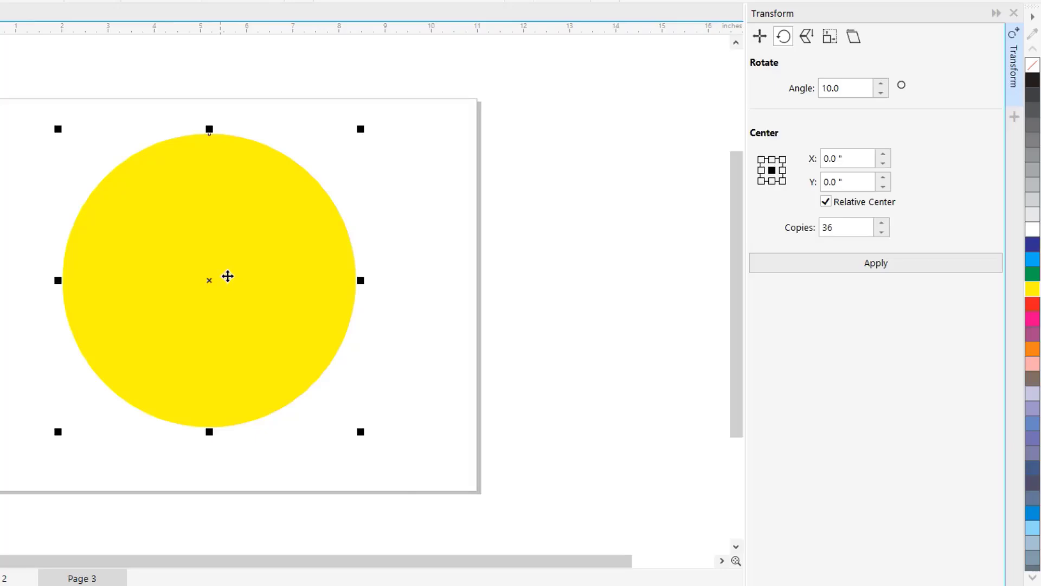
- Send the large yellow circle to the back of the page, behind the pattern
right_click(227, 277)
mouse_move(291, 284)
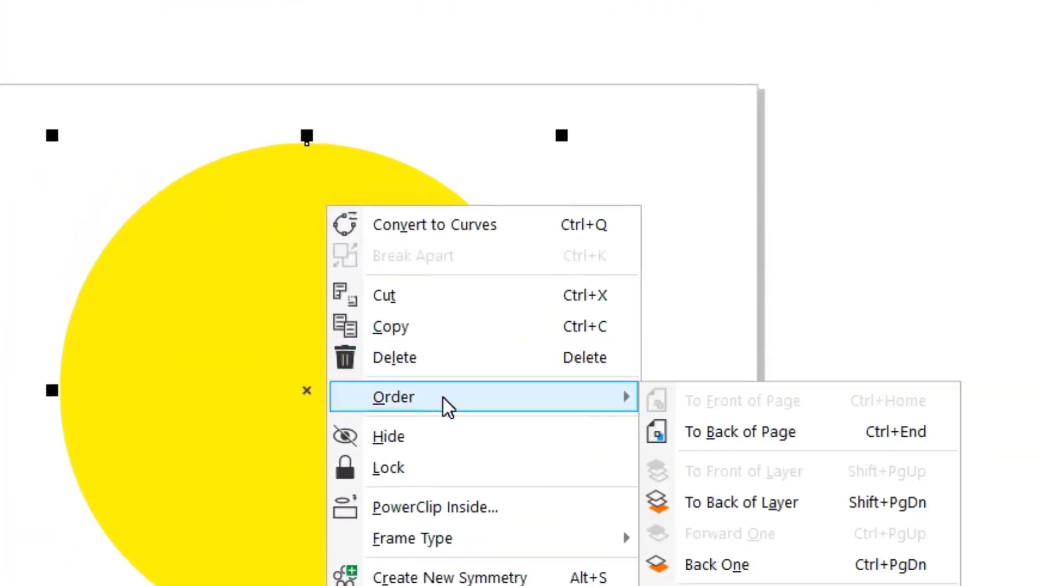
left_click(716, 430)
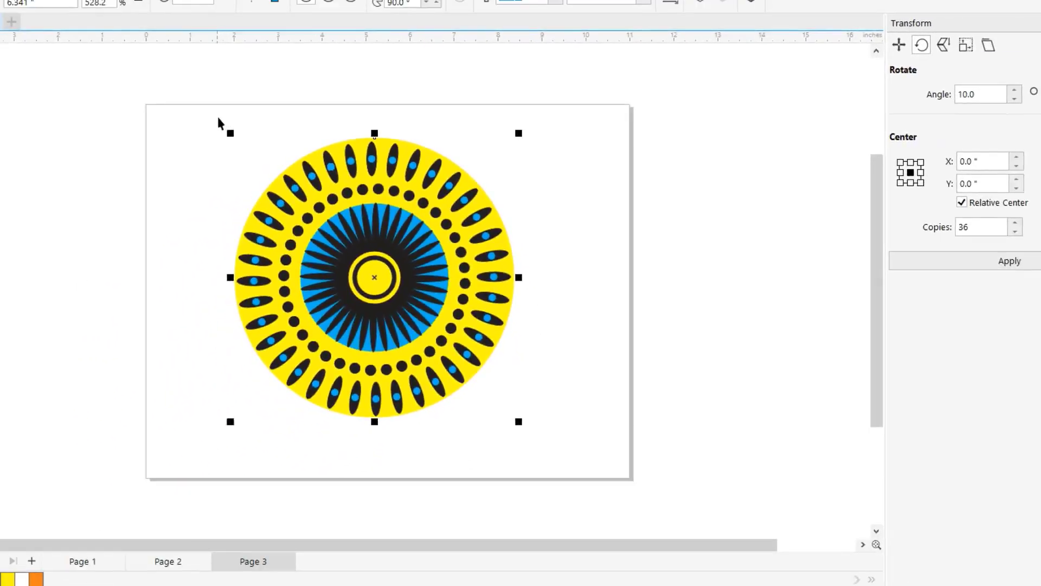
- Select the whole circular pattern with its yellow background circle and group it
left_click_drag(201, 101, 585, 457)
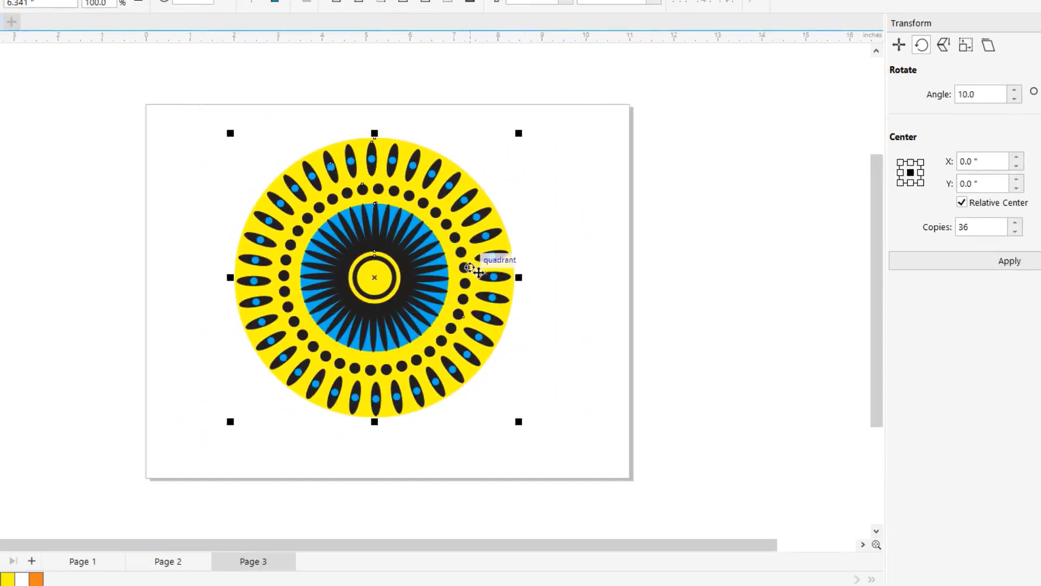
right_click(445, 242)
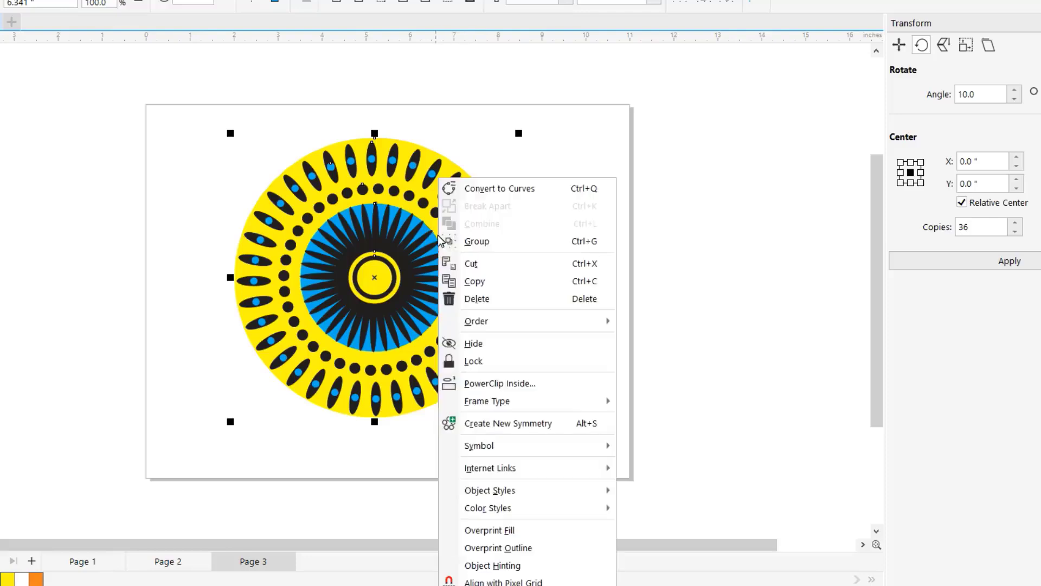
left_click(494, 242)
- Shift the grouped pattern toward the page's right side and place a duplicate of it over the page's left edge
left_click_drag(432, 214, 485, 219)
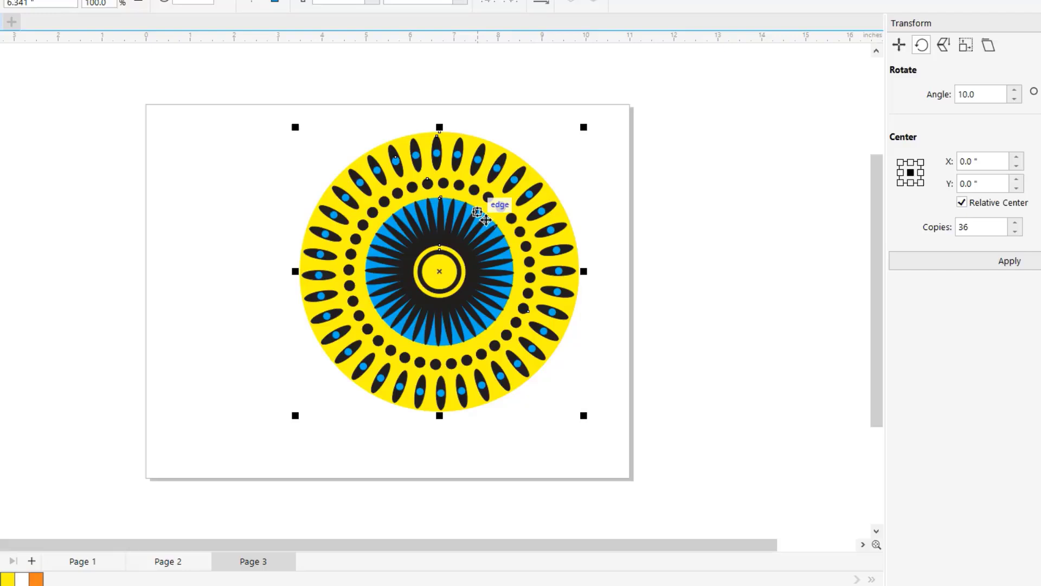
left_click_drag(486, 215, 130, 183)
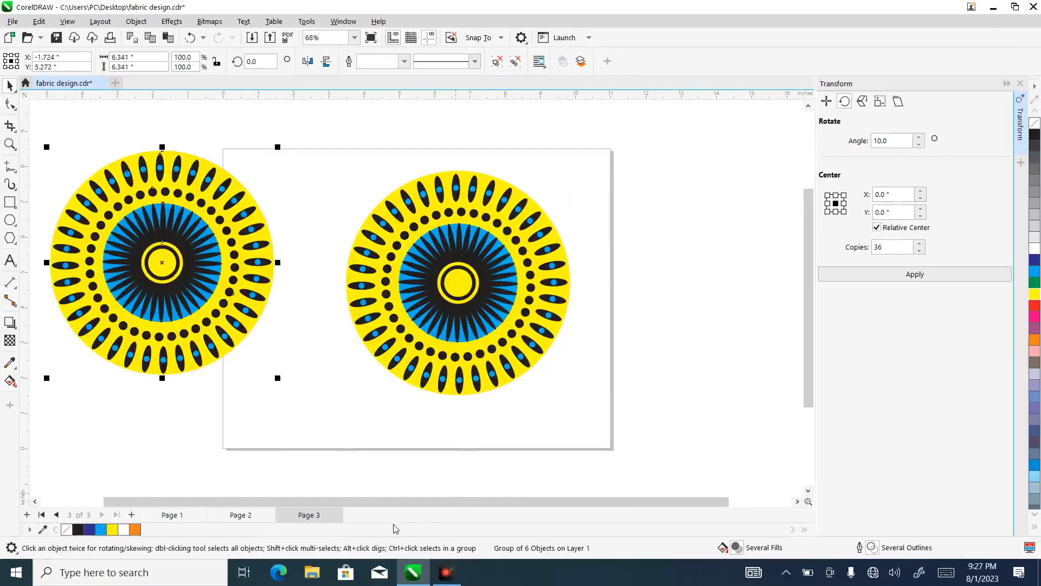
left_click_drag(154, 505, 108, 505)
left_click_drag(301, 199, 260, 213)
- Ungroup the duplicated pattern beside the page
left_click(250, 166)
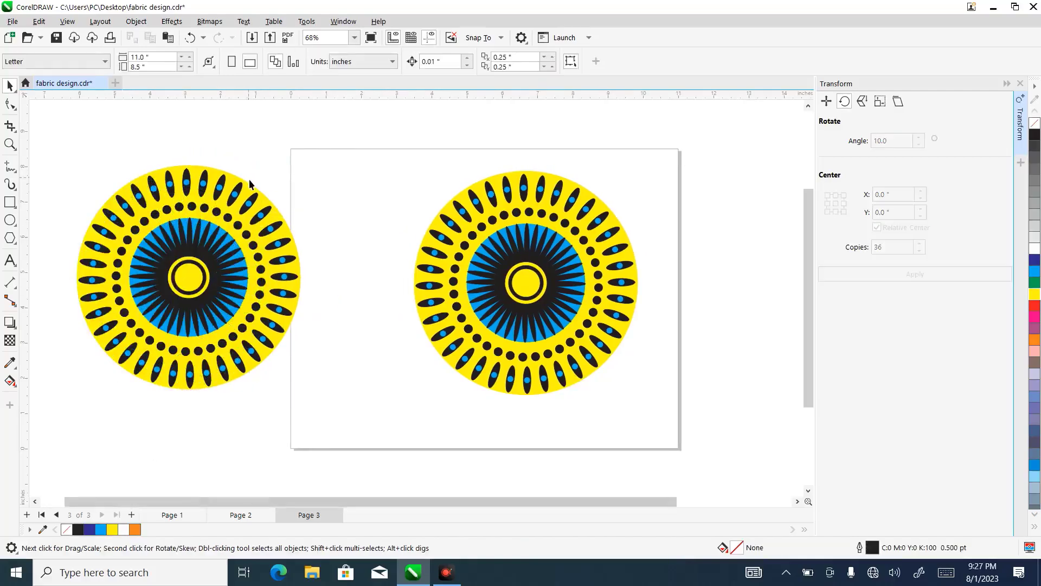
left_click(253, 193)
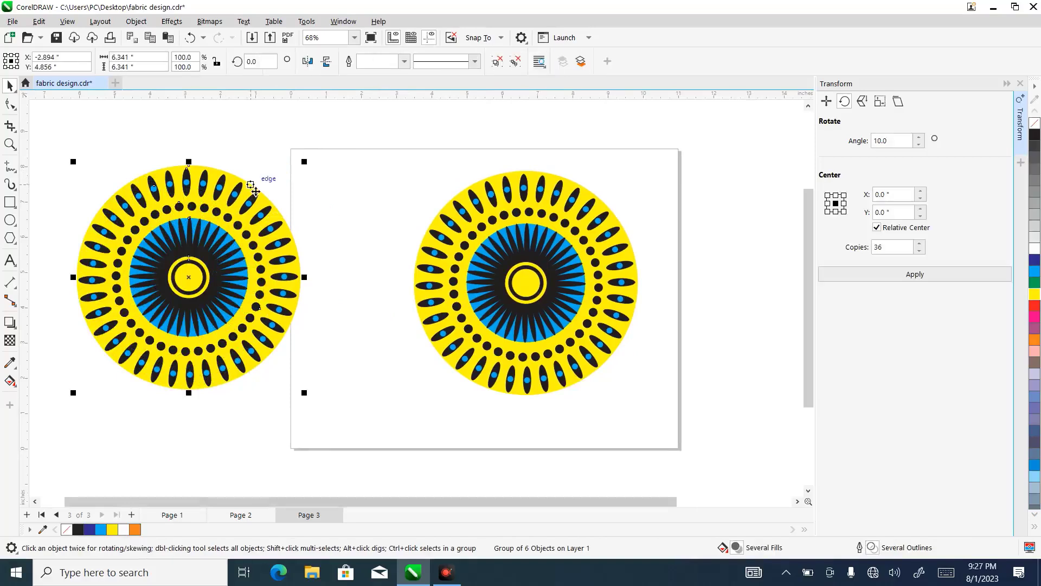
right_click(252, 187)
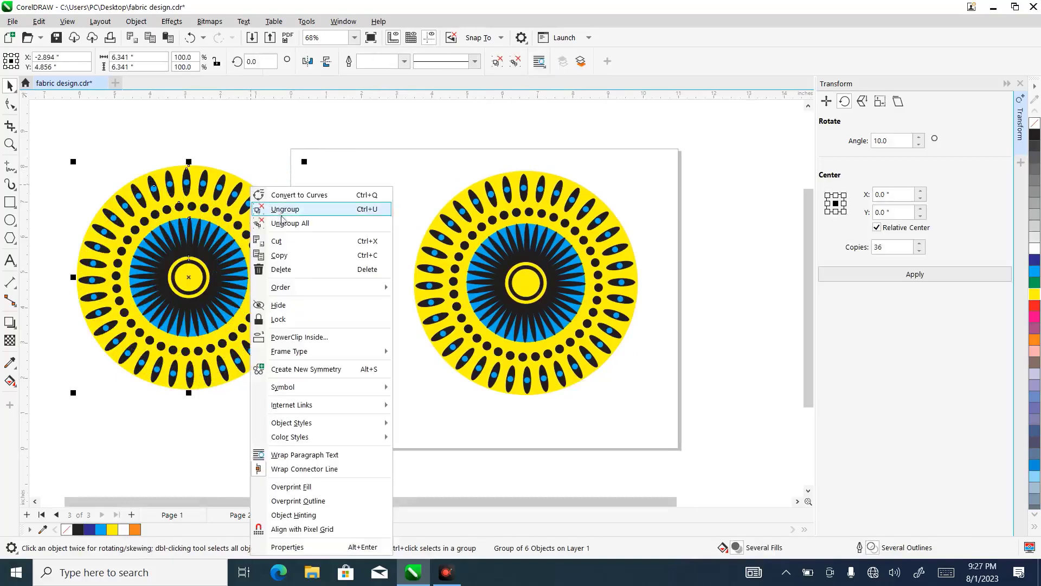
left_click(296, 212)
left_click(267, 195)
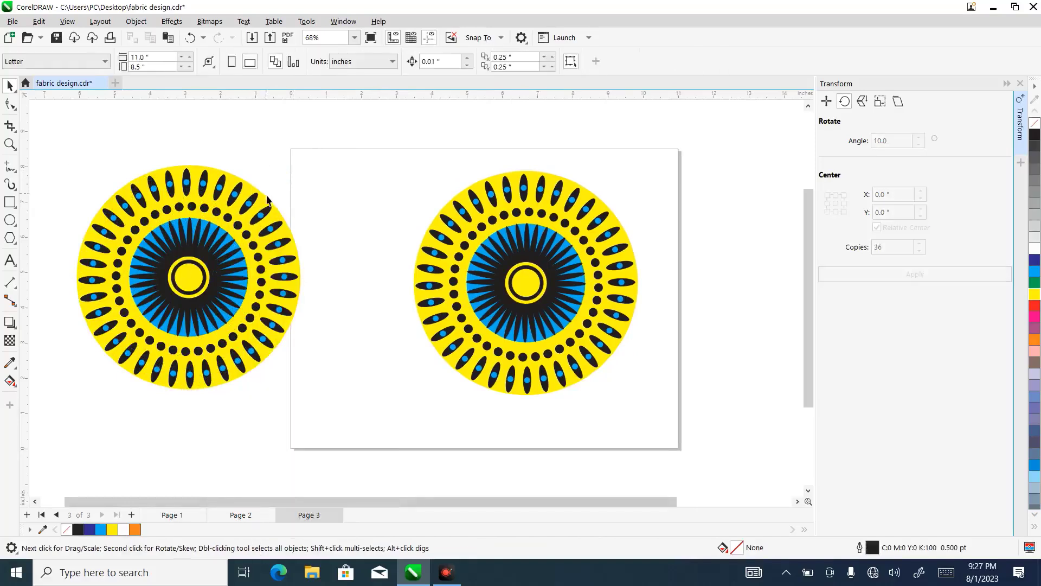
- Give the duplicate's large background circle a white fill and white outline, and fill its yellow center circle white
left_click(266, 201)
left_click_drag(269, 203, 315, 161)
left_click(191, 37)
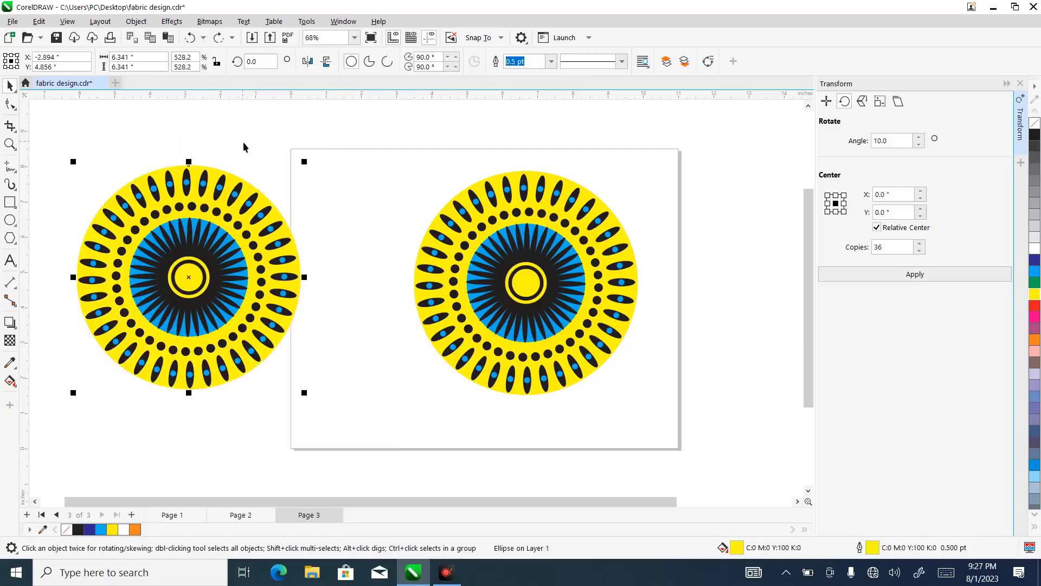
left_click(1035, 252)
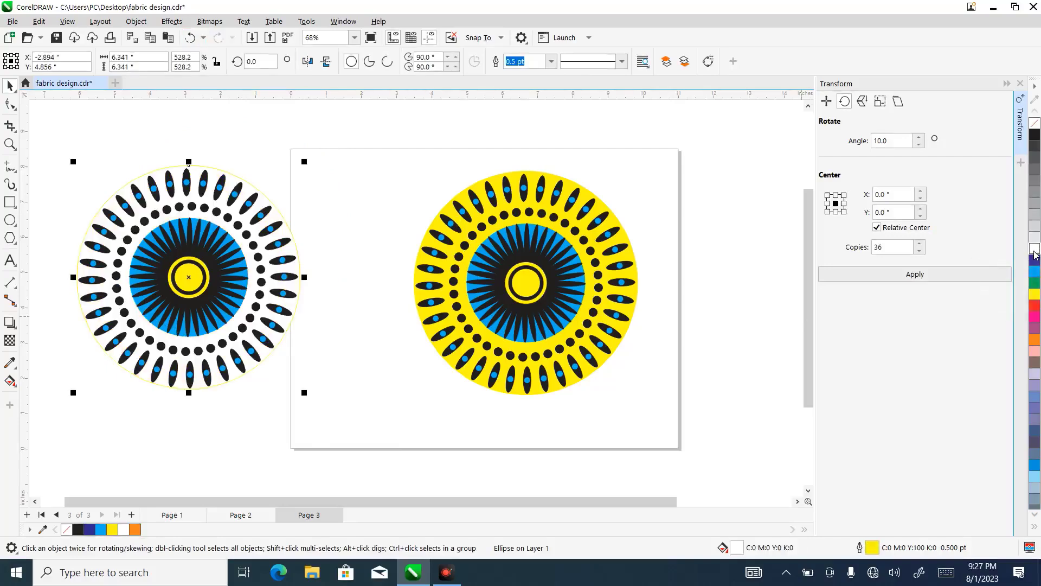
right_click(1035, 253)
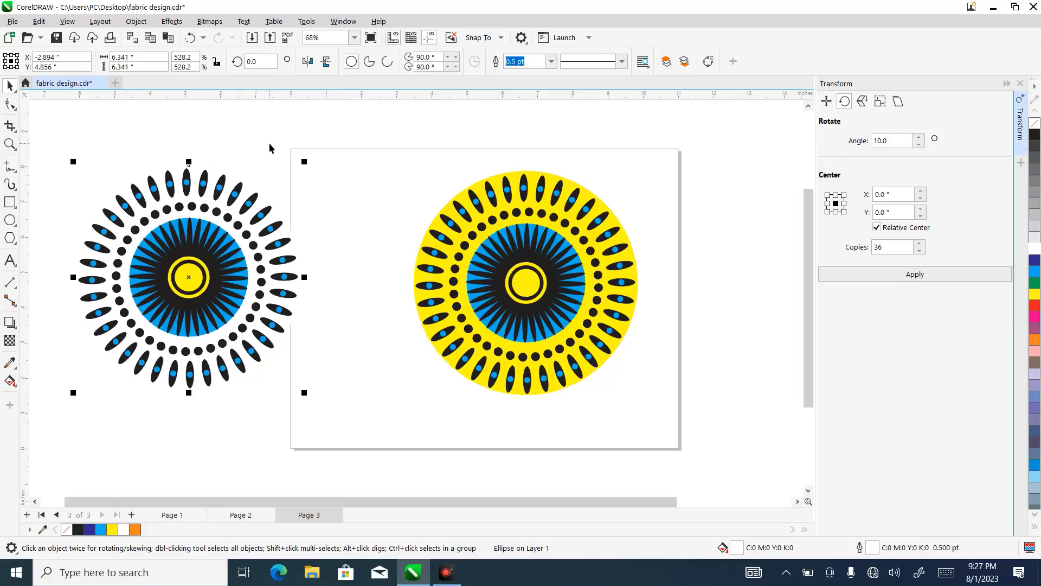
left_click(194, 264)
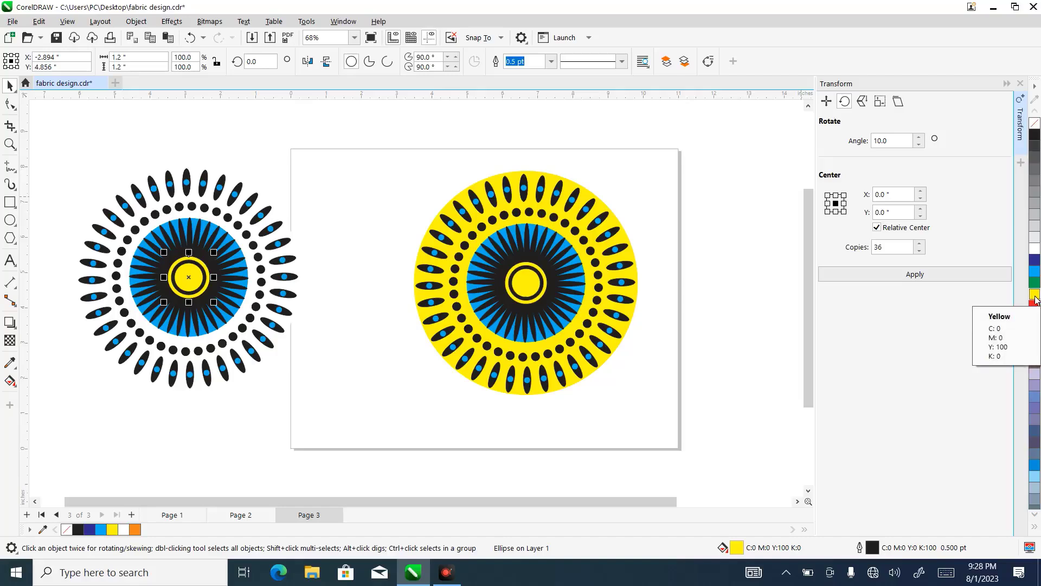
left_click(1036, 249)
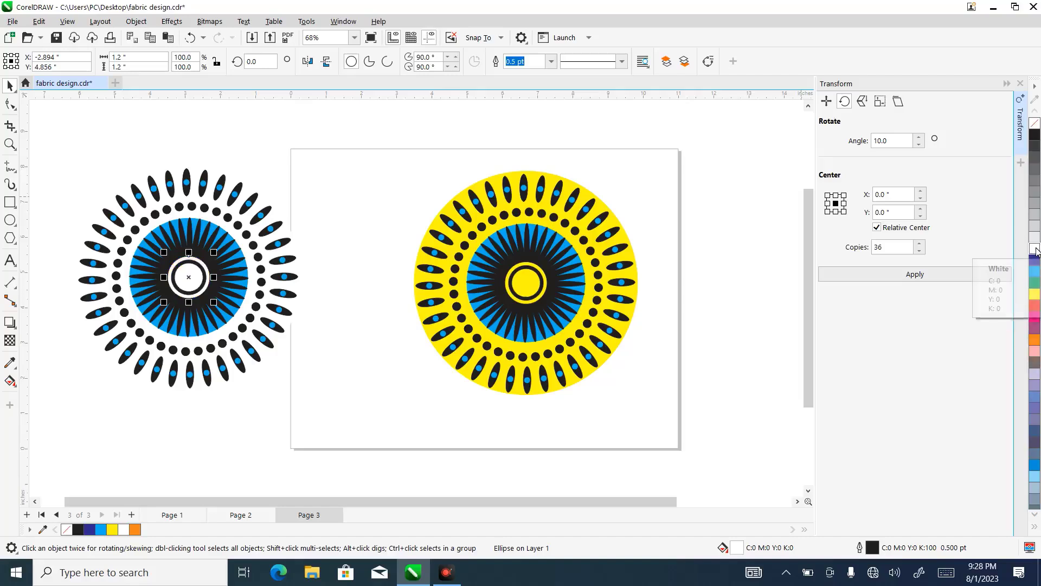
- Select all parts of the white-recolored pattern beside the page and group them
left_click_drag(53, 124, 347, 426)
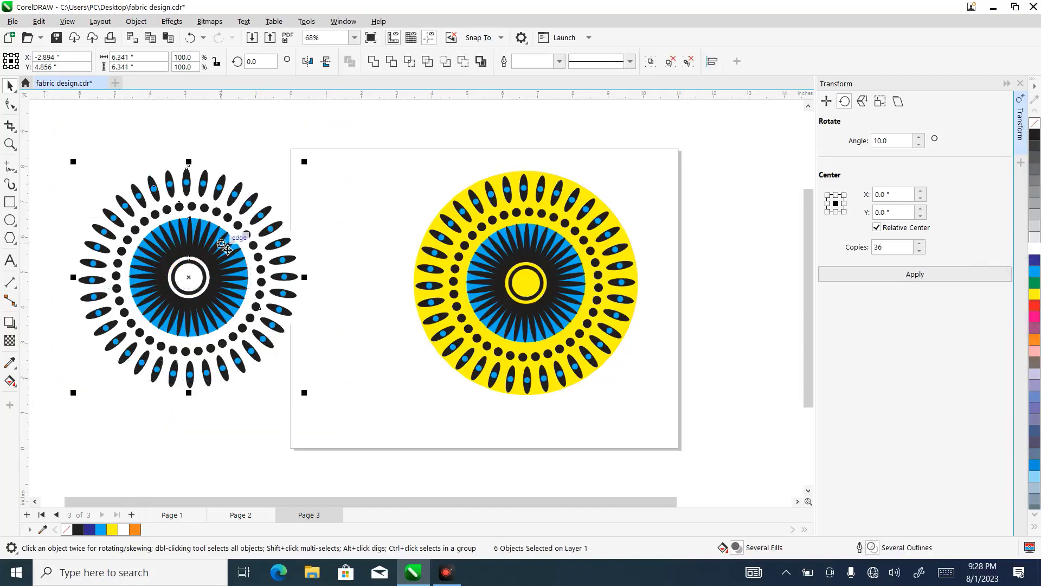
right_click(225, 249)
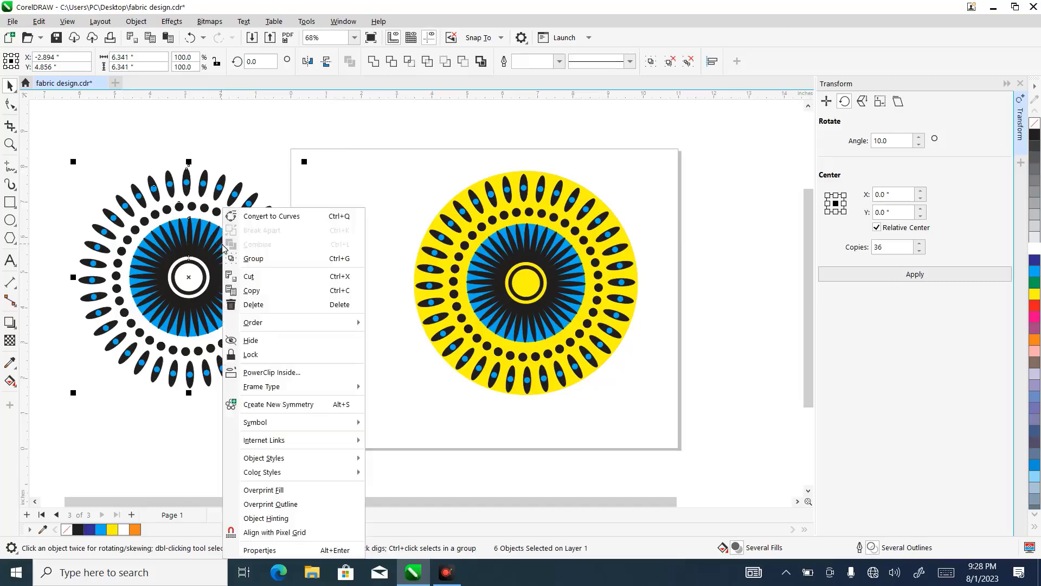
left_click(263, 259)
- Move the white pattern further left off the page and shift the yellow pattern left and slightly down on the page
left_click_drag(243, 234, 219, 225)
left_click_drag(528, 262, 493, 275)
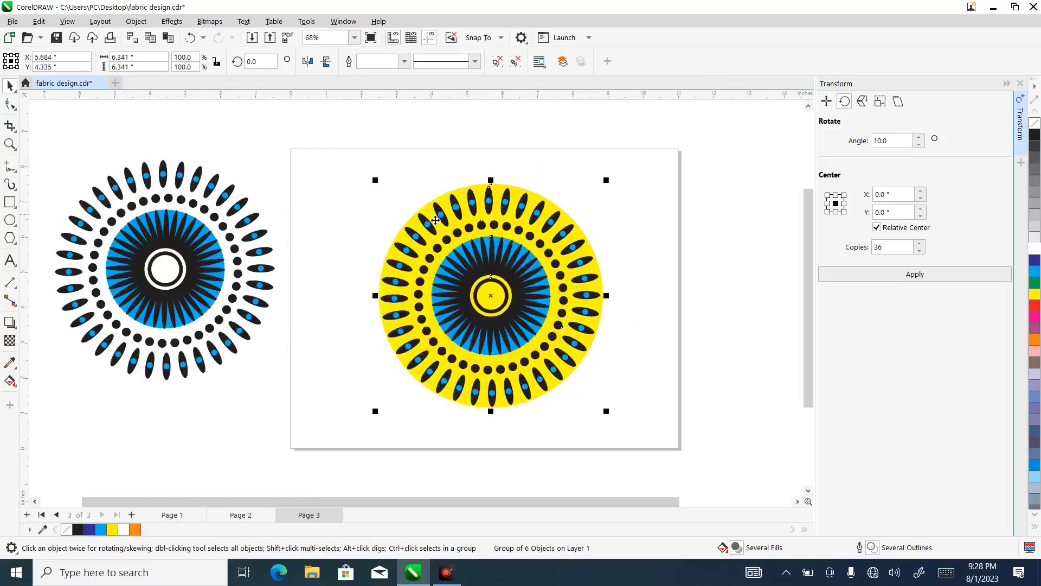
left_click_drag(231, 225, 215, 232)
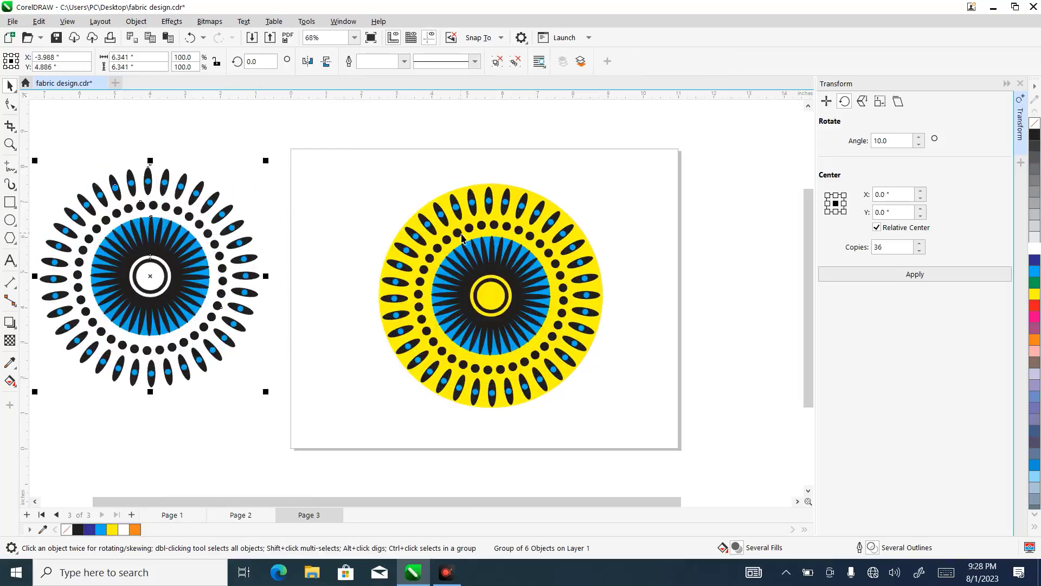
left_click_drag(506, 248, 491, 252)
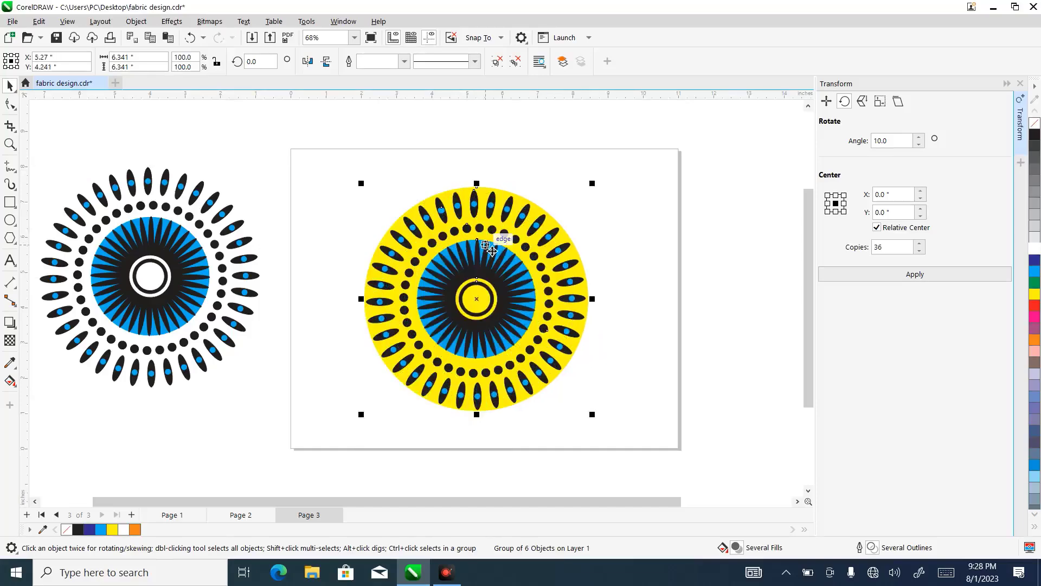
left_click(255, 145)
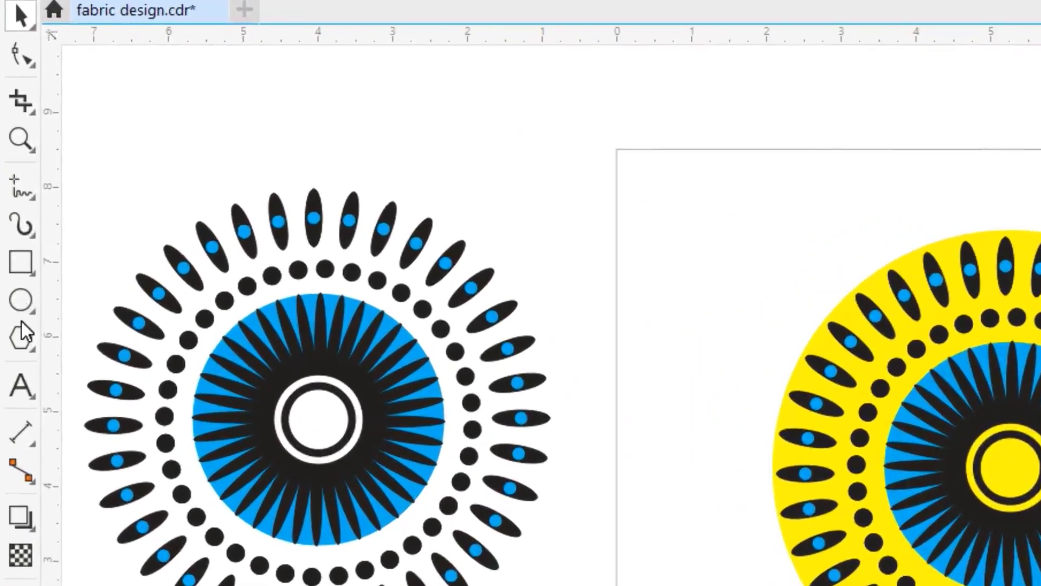
- Draw a tall ellipse about 1.94 × 4.14 in over the yellow pattern's upper-left part and undo the stray small ellipse
left_click(21, 299)
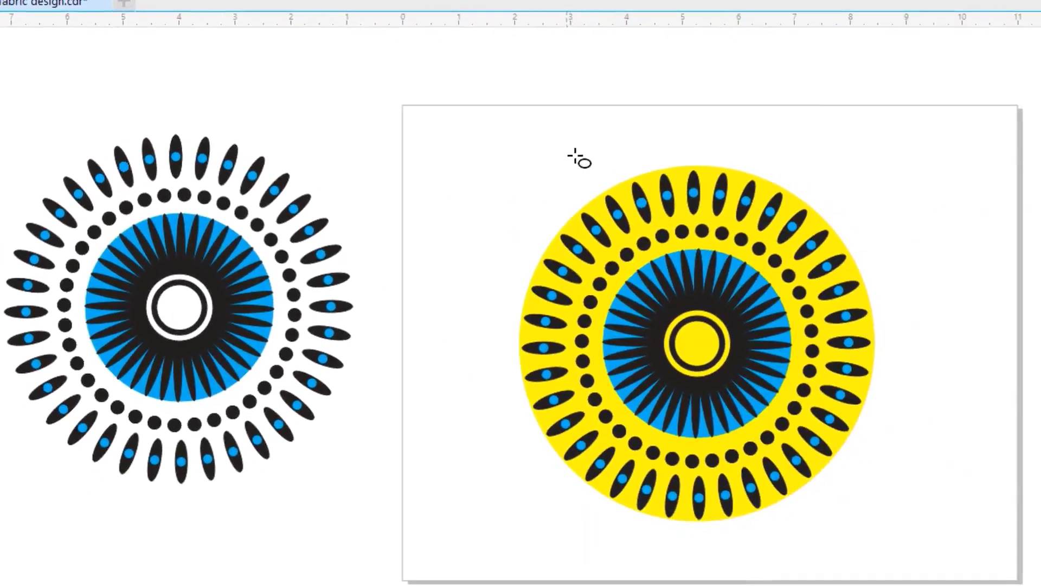
mouse_move(567, 151)
left_mouse_down()
mouse_move(697, 267)
mouse_move(743, 348)
mouse_move(717, 381)
mouse_move(675, 385)
mouse_move(685, 371)
mouse_move(678, 356)
mouse_move(660, 368)
left_mouse_up()
left_click(616, 263)
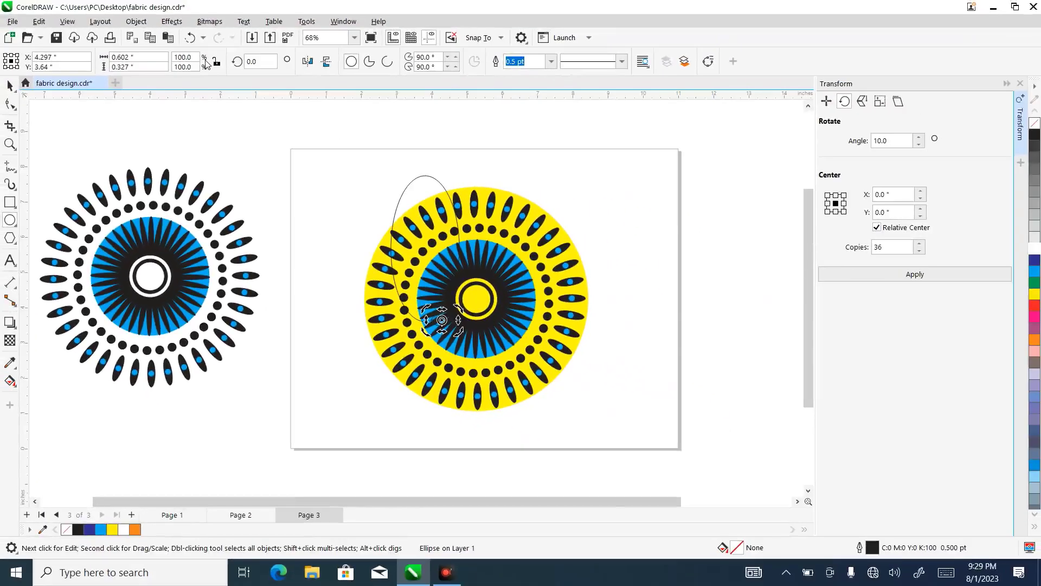
left_click(189, 37)
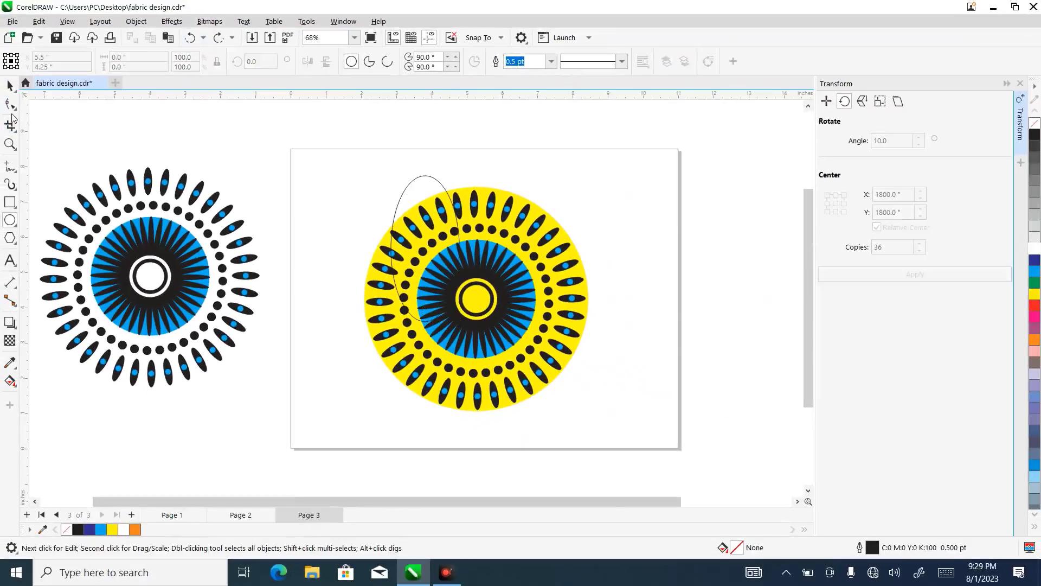
left_click(9, 86)
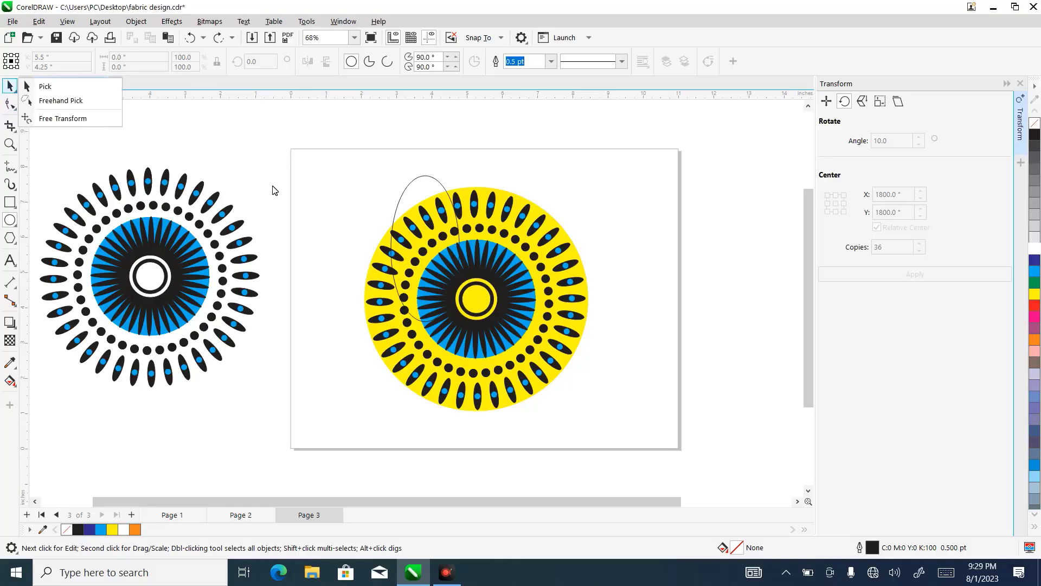
left_click(51, 87)
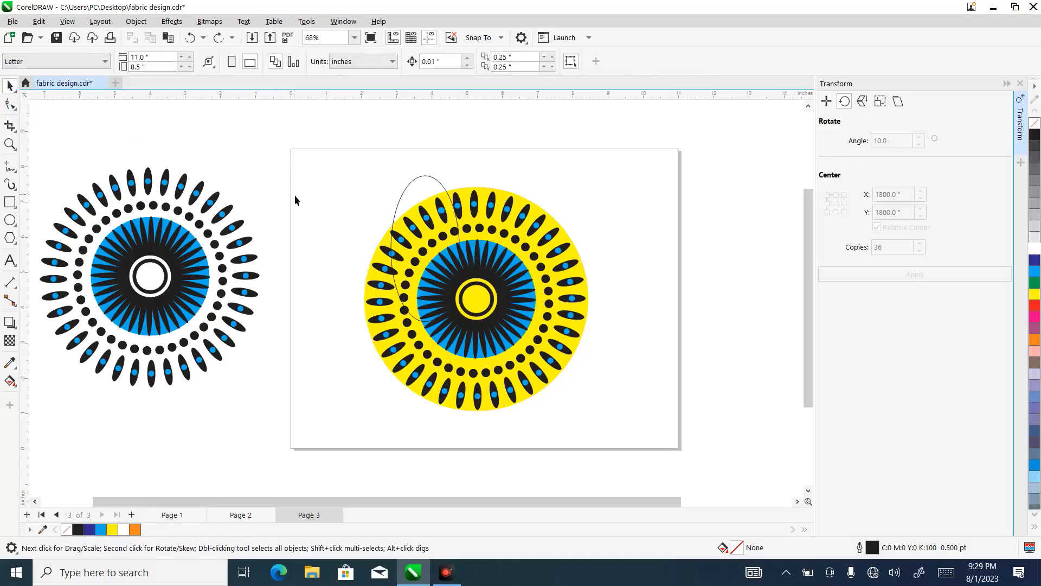
- Select the tall ellipse and skew it horizontally so its lower end leans right toward the yellow pattern's center
left_click(459, 216)
left_click(428, 192)
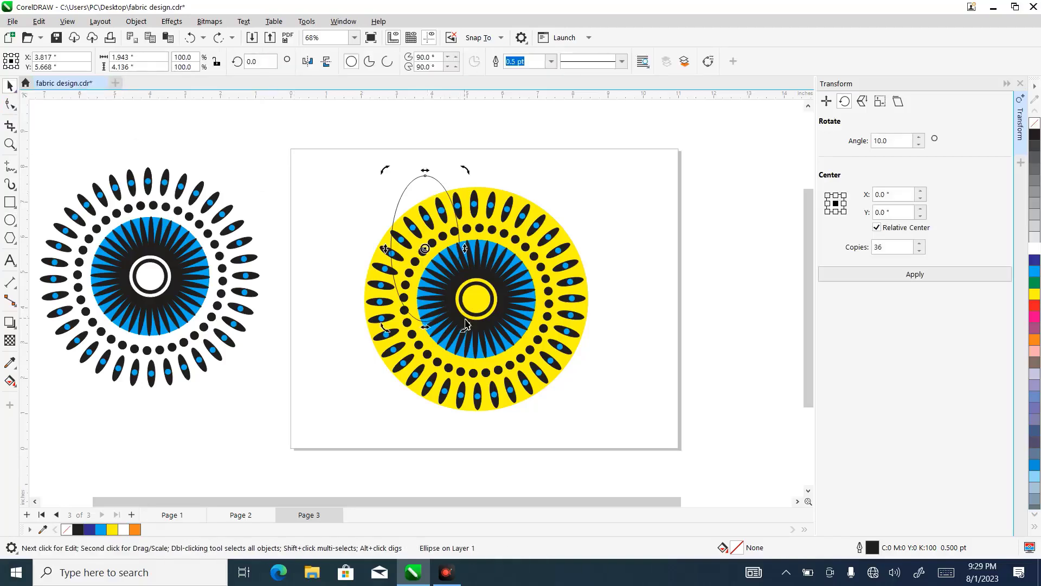
left_click_drag(426, 327, 482, 313)
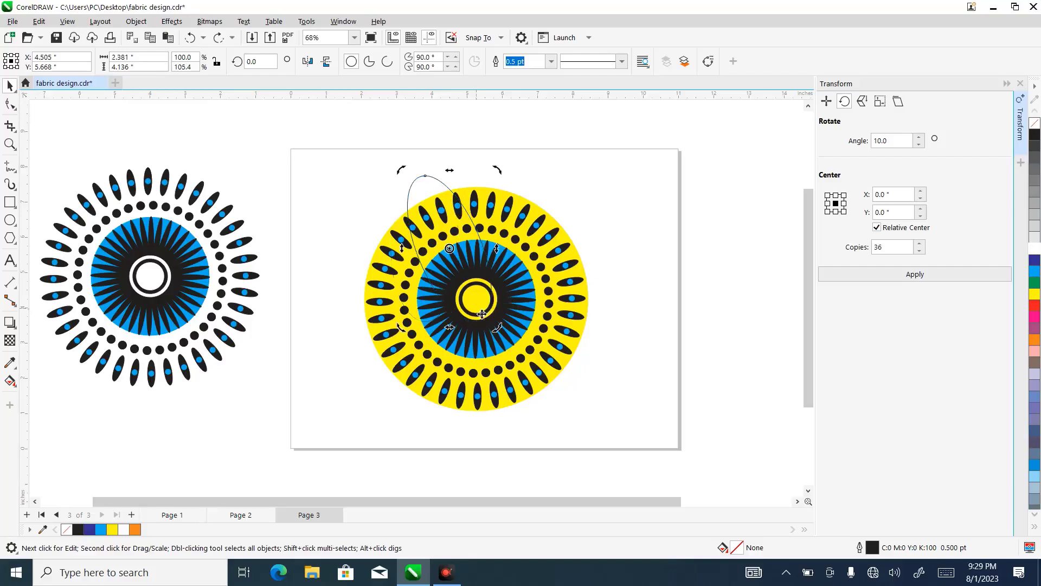
left_click(458, 251)
left_click(453, 223)
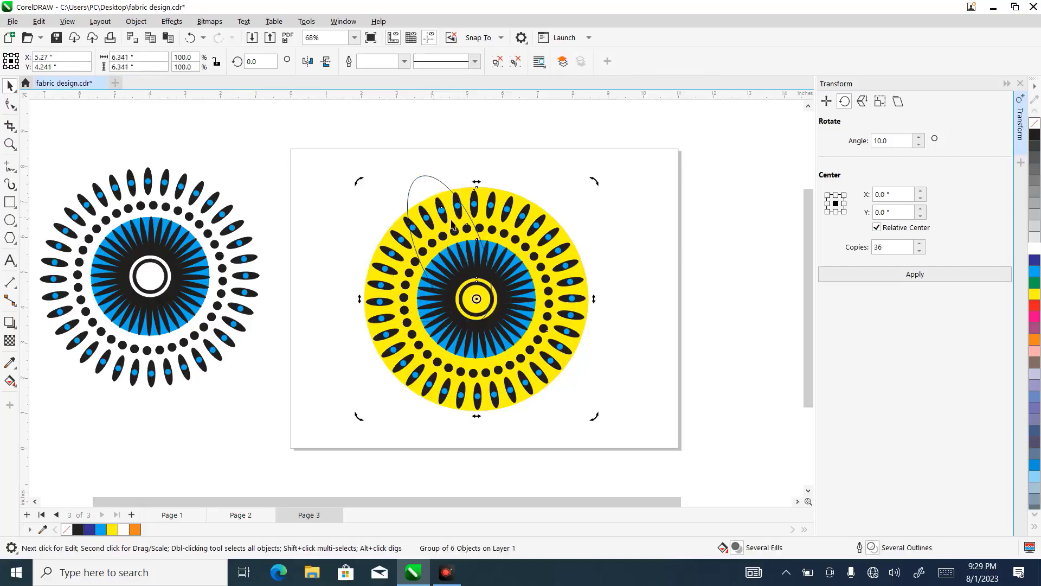
left_click(437, 183)
left_click_drag(457, 244, 458, 236)
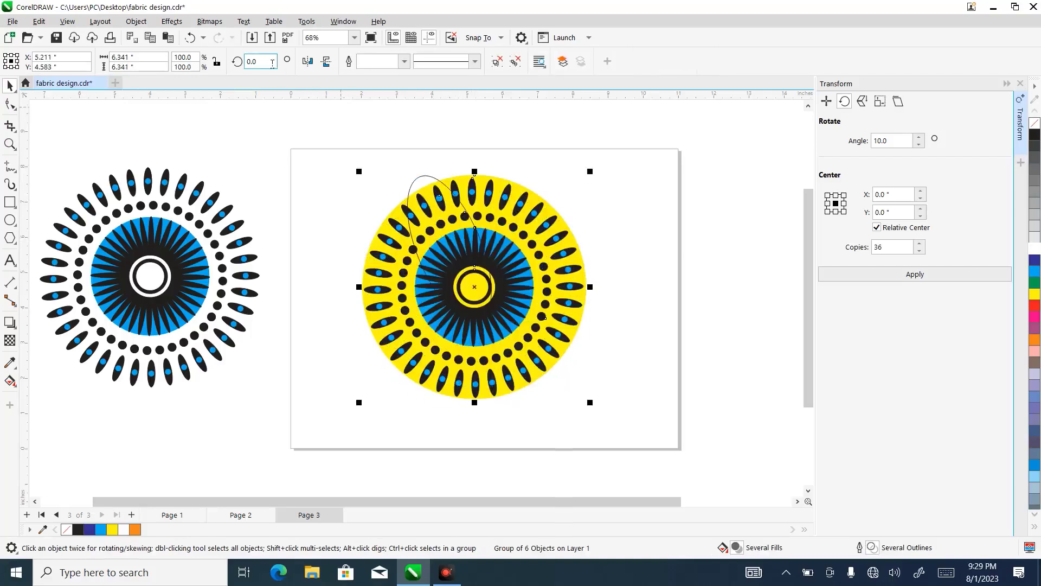
left_click(191, 38)
- Move the skewed ellipse up and left and rotate it about 11.7 degrees counterclockwise, with its lower end over the pattern's center
left_click(427, 183)
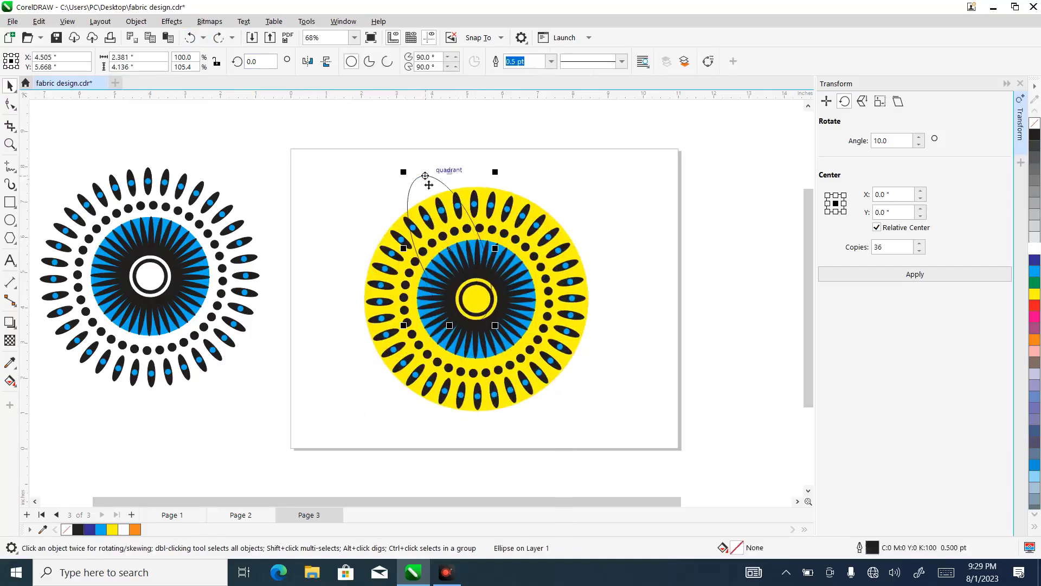
left_click_drag(434, 193, 415, 173)
left_click(427, 184)
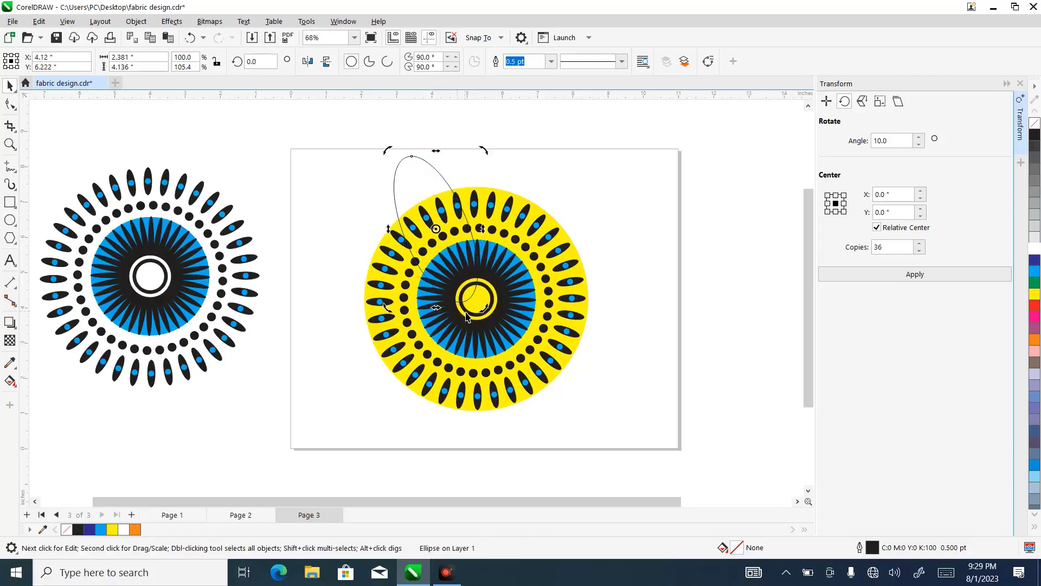
left_click_drag(467, 308, 477, 307)
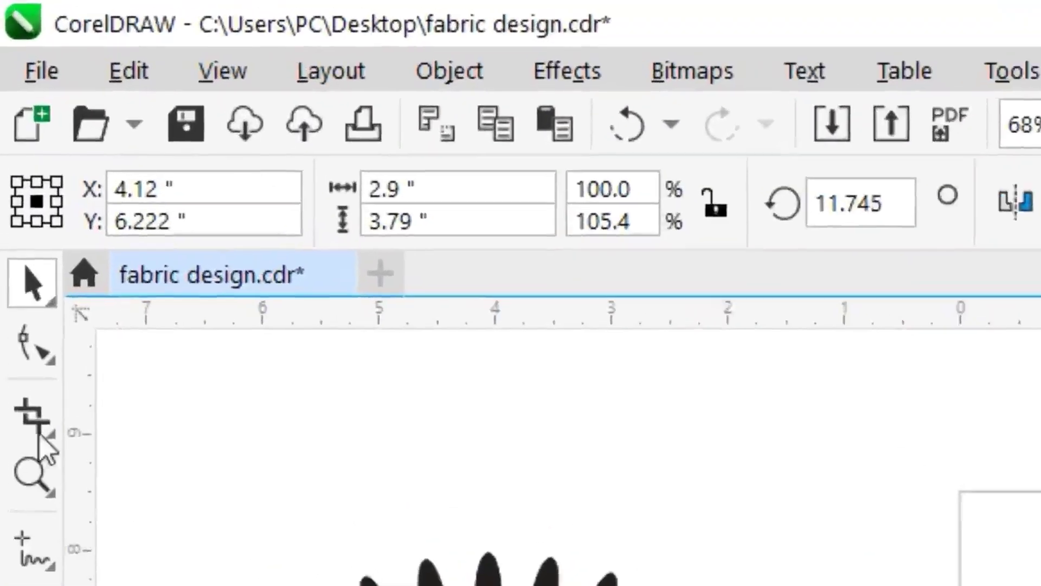
- Convert the tilted ellipse to curves and add a node on its upper-left edge
left_click(33, 344)
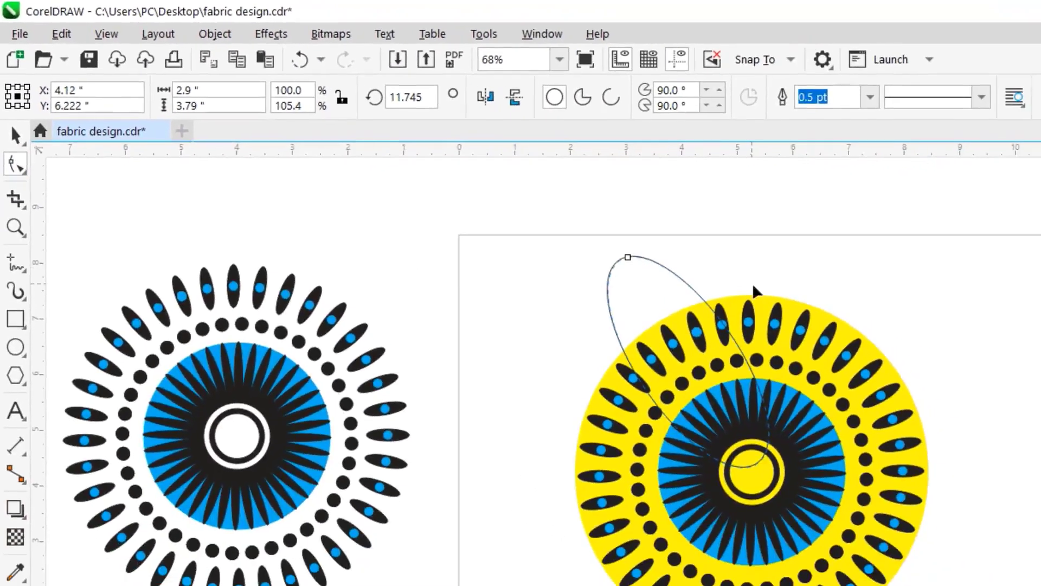
right_click(632, 261)
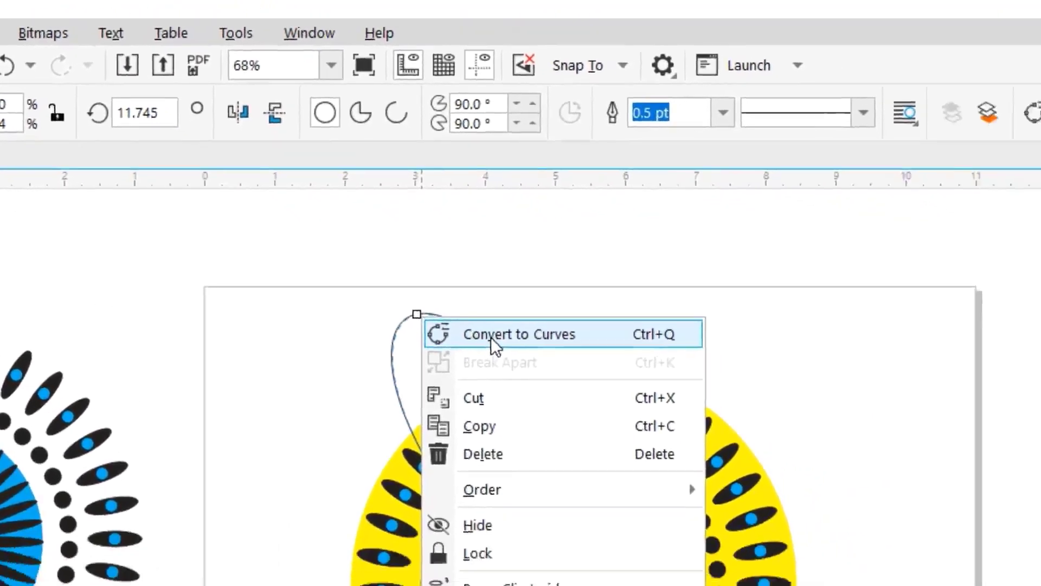
left_click(574, 359)
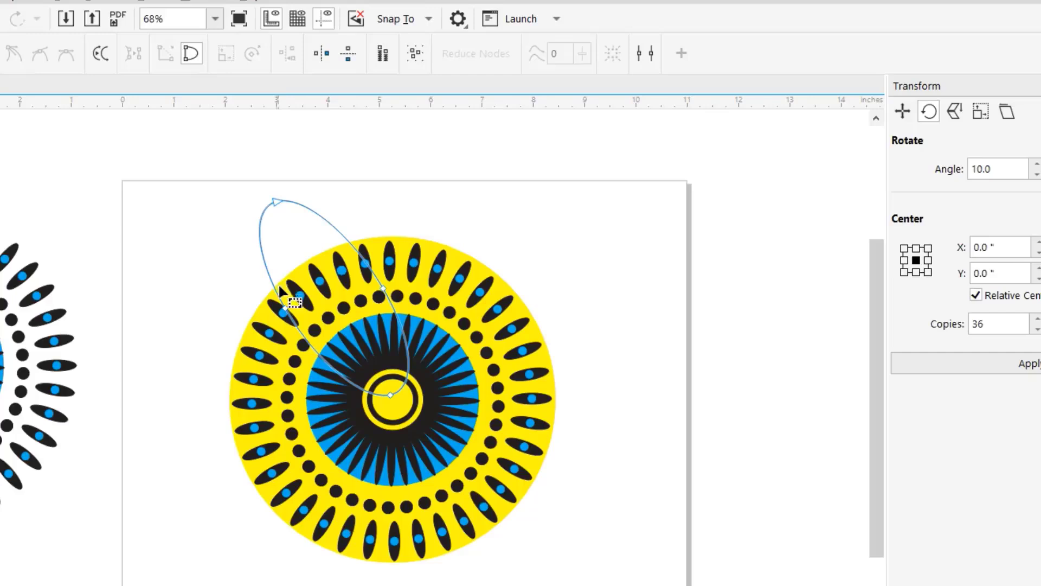
left_click(261, 245)
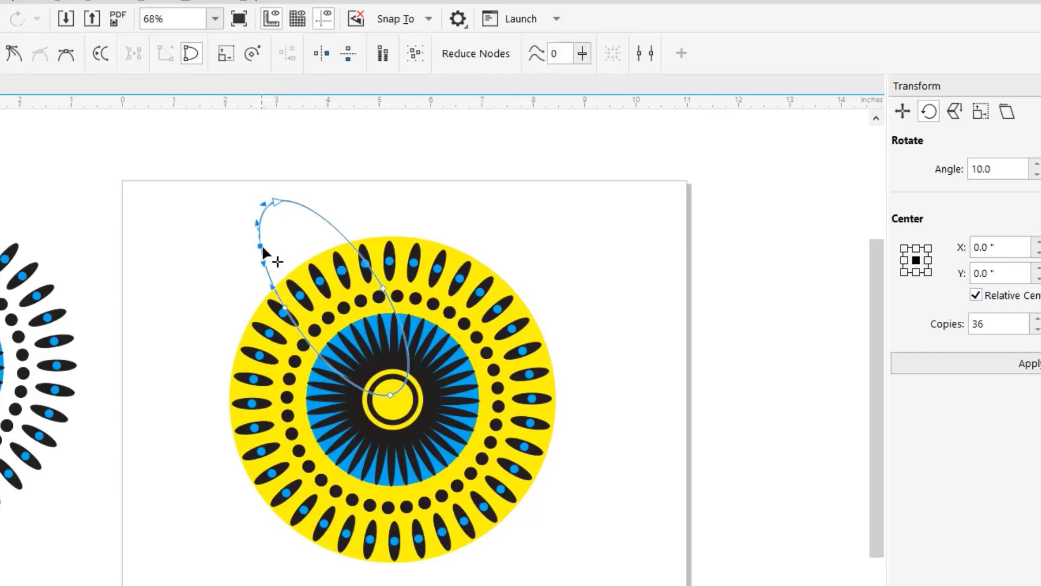
- Pull the new left-edge node inward and stretch the top node's handle outward, adding another node beside the tip
mouse_move(261, 244)
left_mouse_down()
mouse_move(293, 242)
mouse_move(282, 243)
left_mouse_up()
left_click_drag(265, 203, 245, 203)
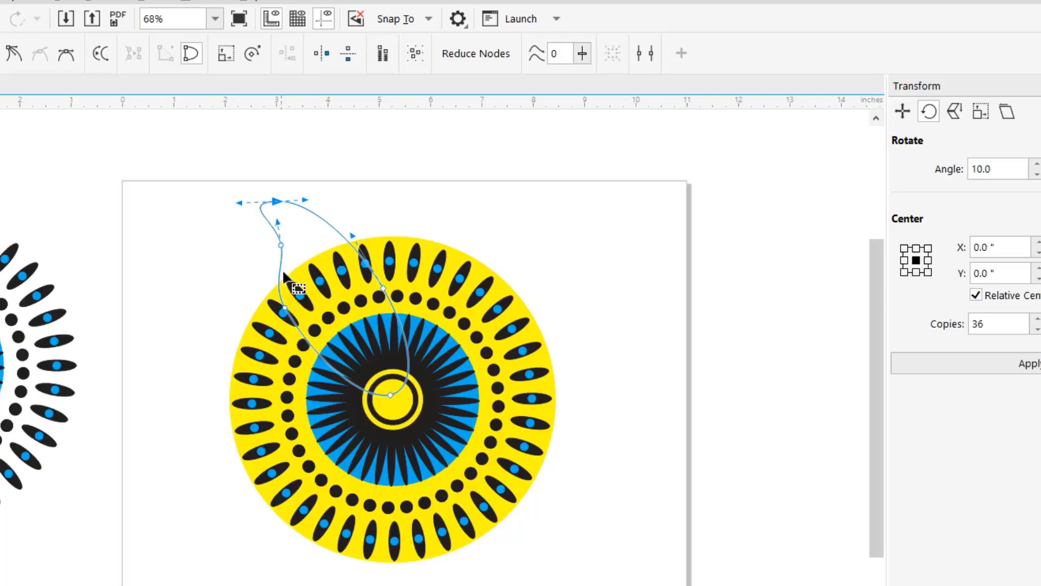
left_click(286, 310)
left_click_drag(274, 199, 236, 196)
left_click(260, 202)
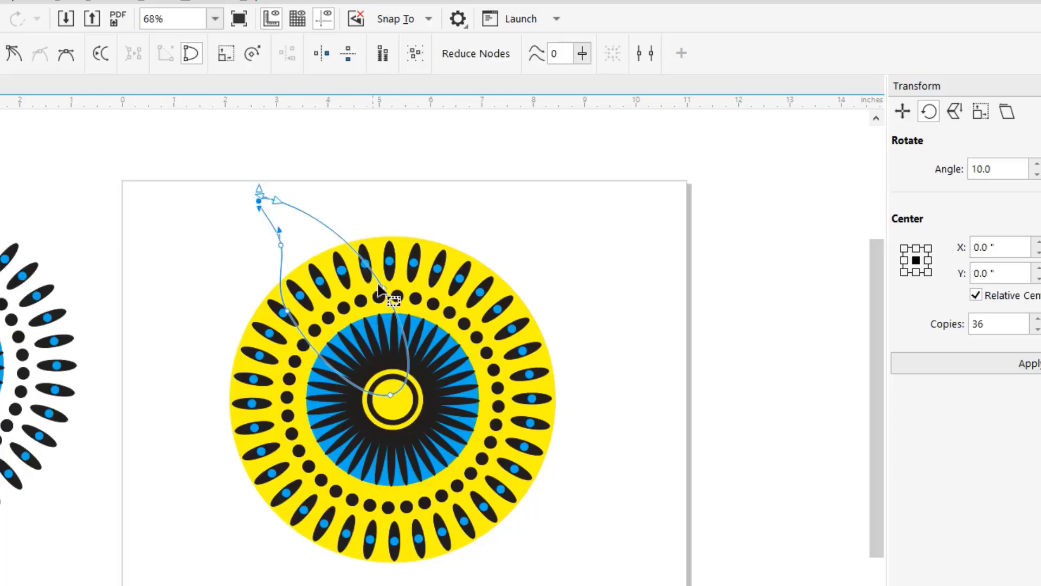
- Extend the curve's top node left into a sharp curved tip and smooth the edges leading to it
left_click_drag(378, 286, 374, 264)
left_click_drag(276, 203, 241, 202)
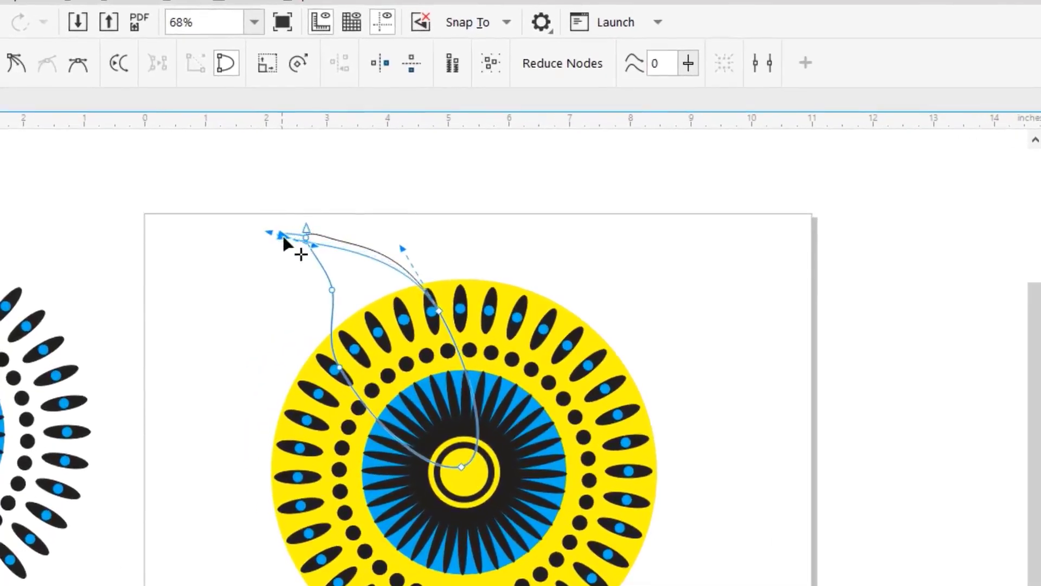
left_click_drag(283, 238, 333, 232)
left_click(322, 258)
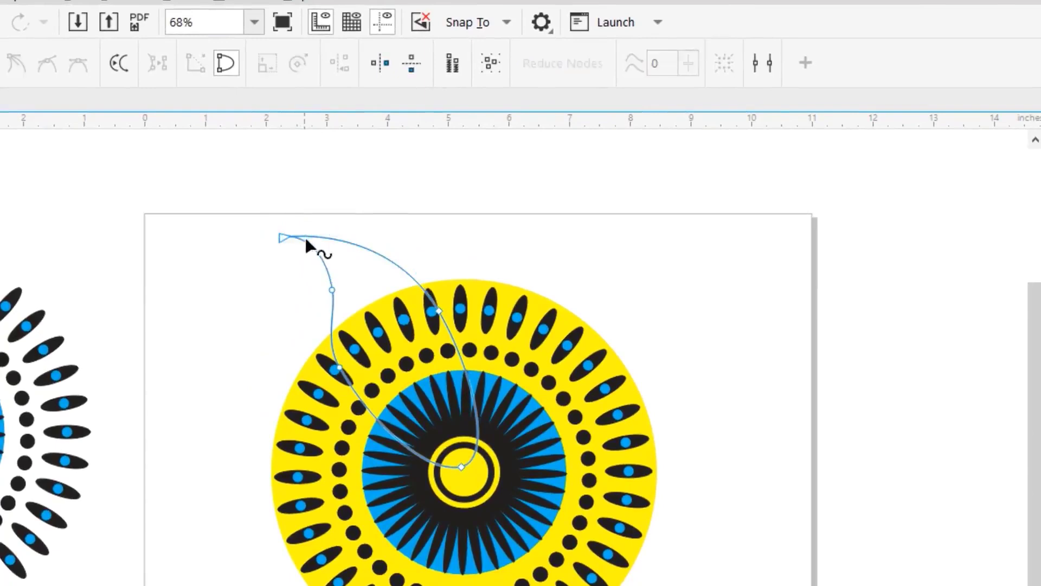
- Smooth the leaf shape's left edge by shifting its lower-left node down and straightening the upper-left node's handles
left_click(333, 293)
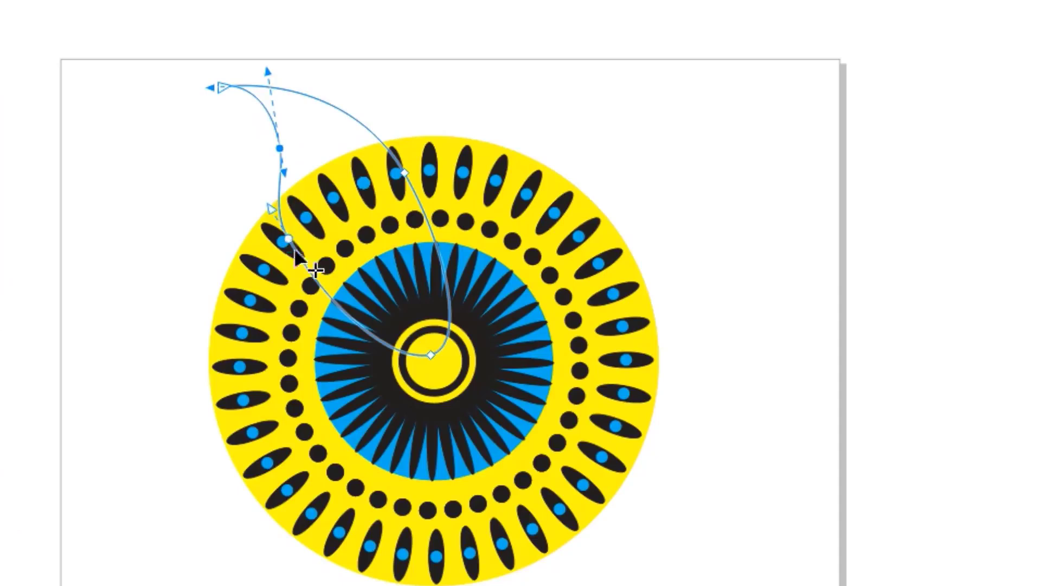
mouse_move(288, 242)
left_mouse_down()
mouse_move(281, 261)
mouse_move(294, 257)
left_mouse_up()
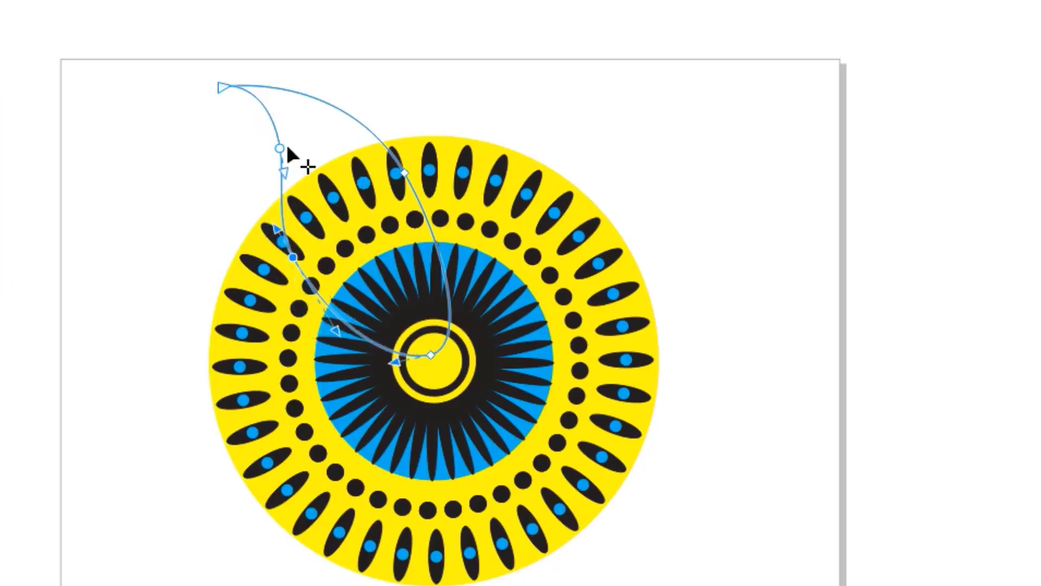
left_click(281, 148)
left_click_drag(274, 76, 289, 76)
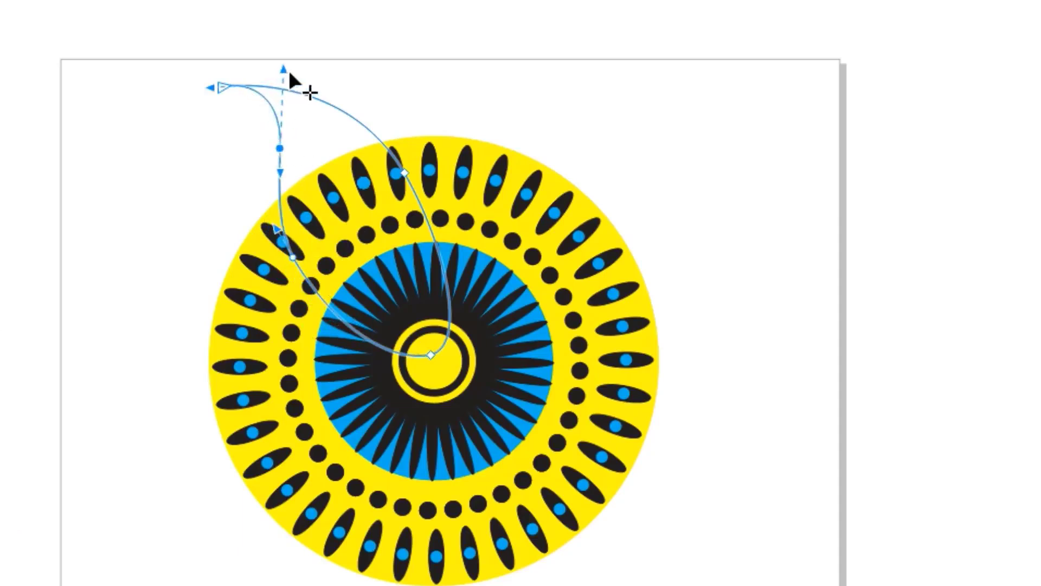
left_click(292, 258)
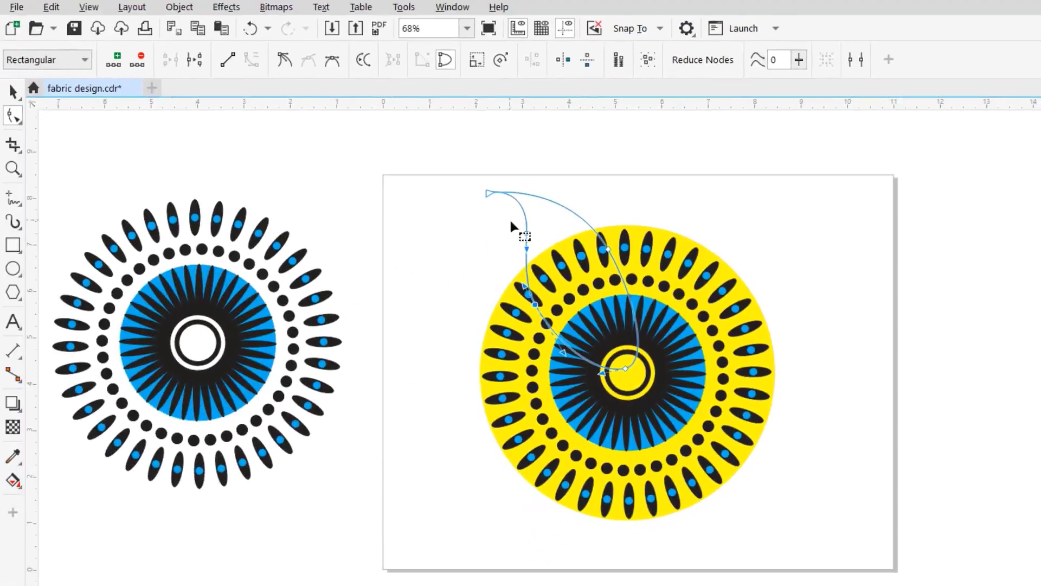
- Enlarge the leaf shape proportionally to about 4.01 × 4.76 in and move it up and left, keeping its base near the pattern's center
left_click(13, 91)
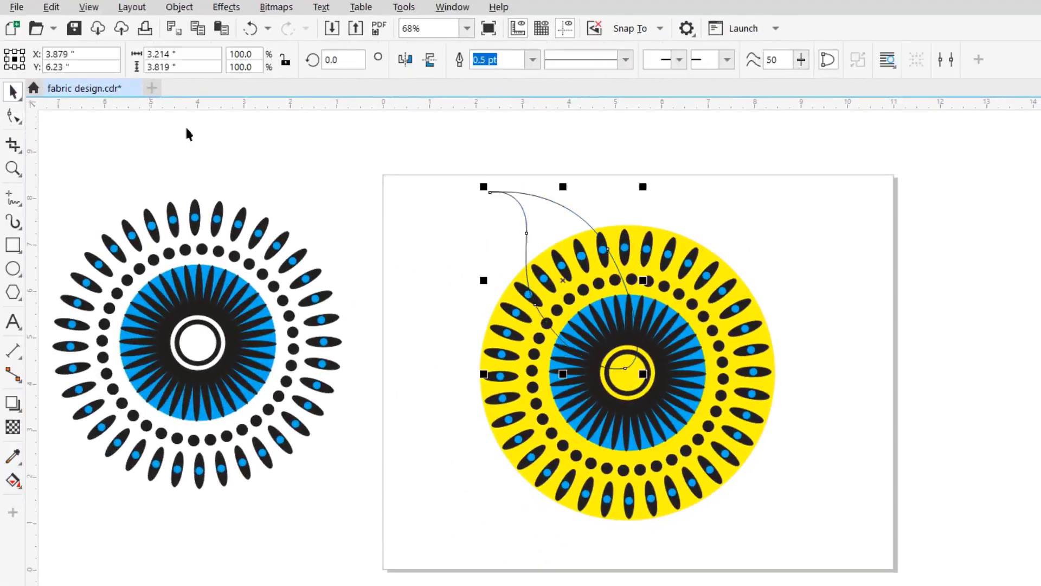
left_click_drag(650, 190, 667, 179)
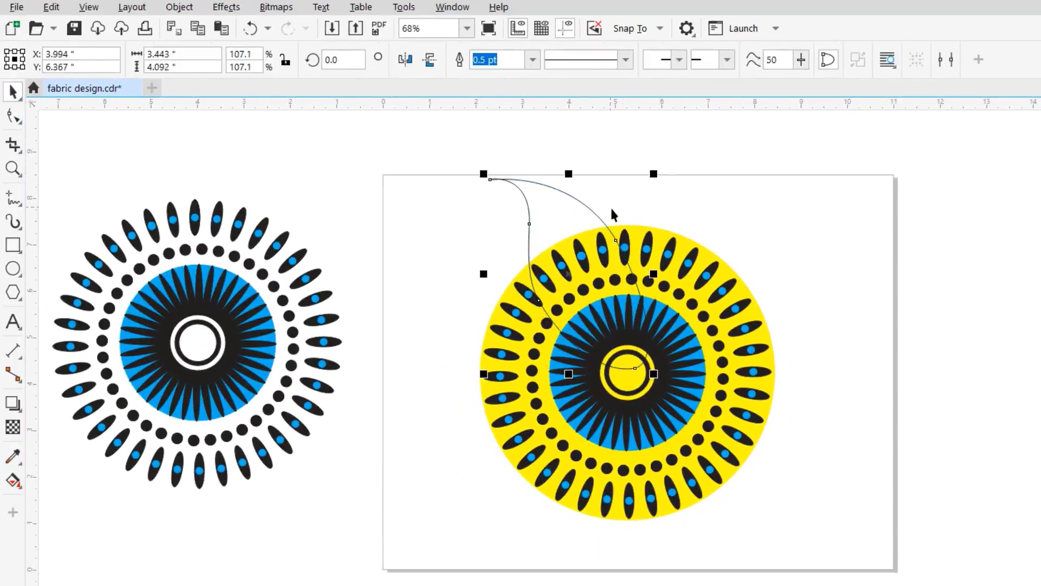
left_click_drag(604, 213, 573, 202)
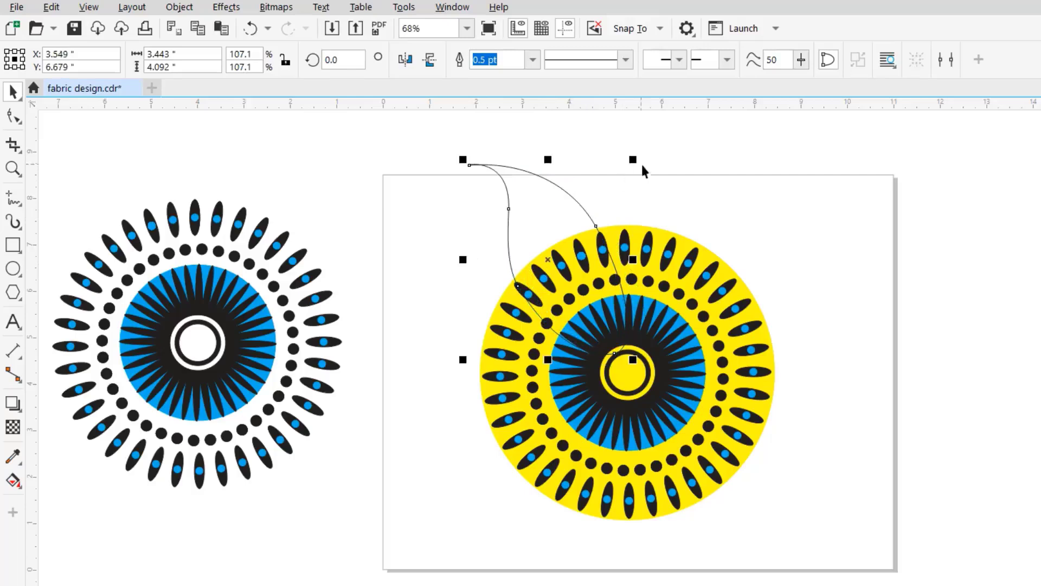
left_click_drag(638, 164, 676, 150)
mouse_move(581, 195)
left_mouse_down()
mouse_move(562, 193)
mouse_move(569, 188)
left_mouse_up()
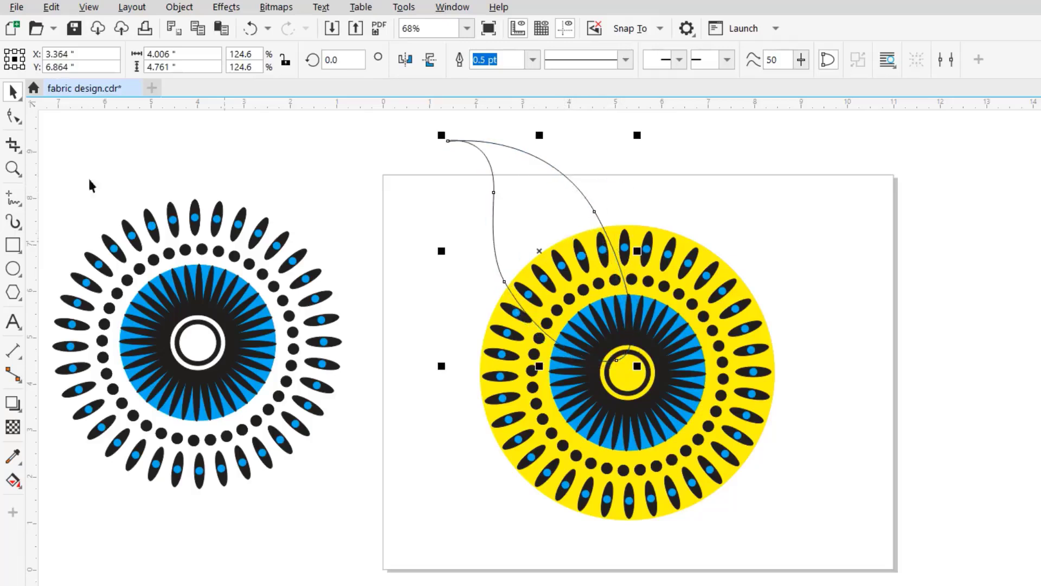
- Refine the leaf's curves by moving its lower-left node slightly outward and down and its right-edge node slightly outward
left_click(18, 121)
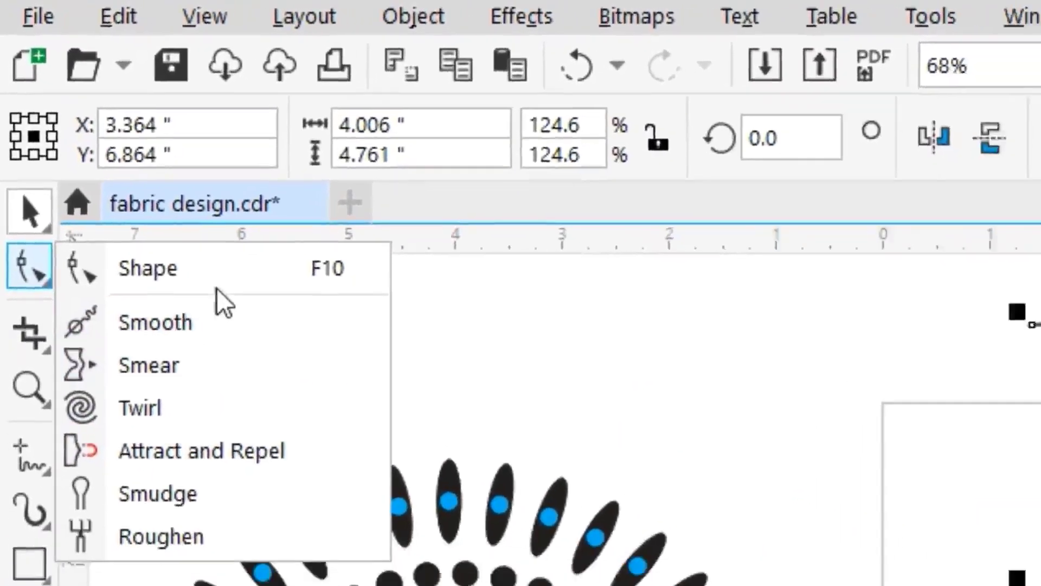
left_click(220, 276)
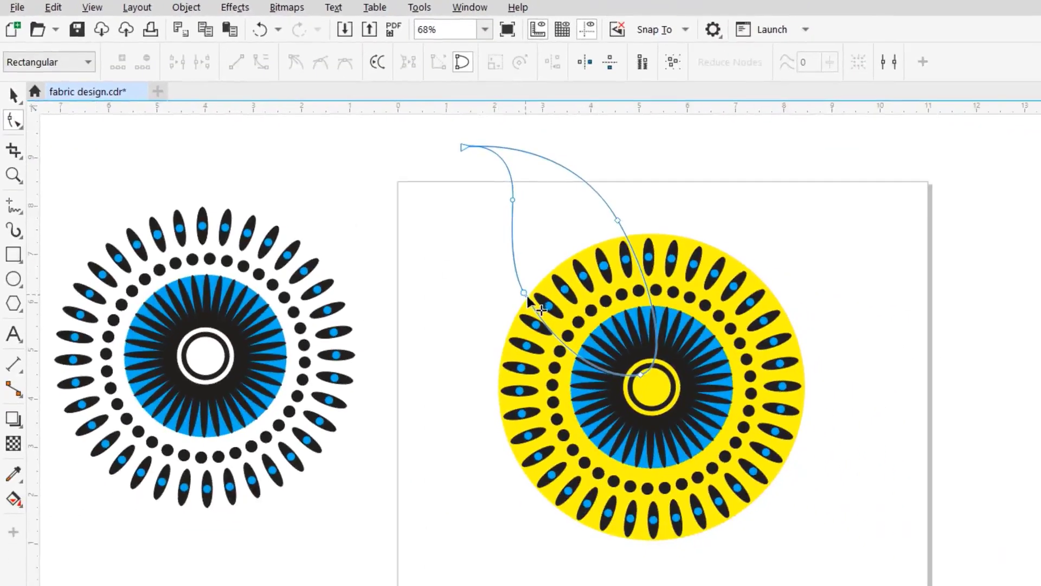
left_click_drag(526, 297, 520, 314)
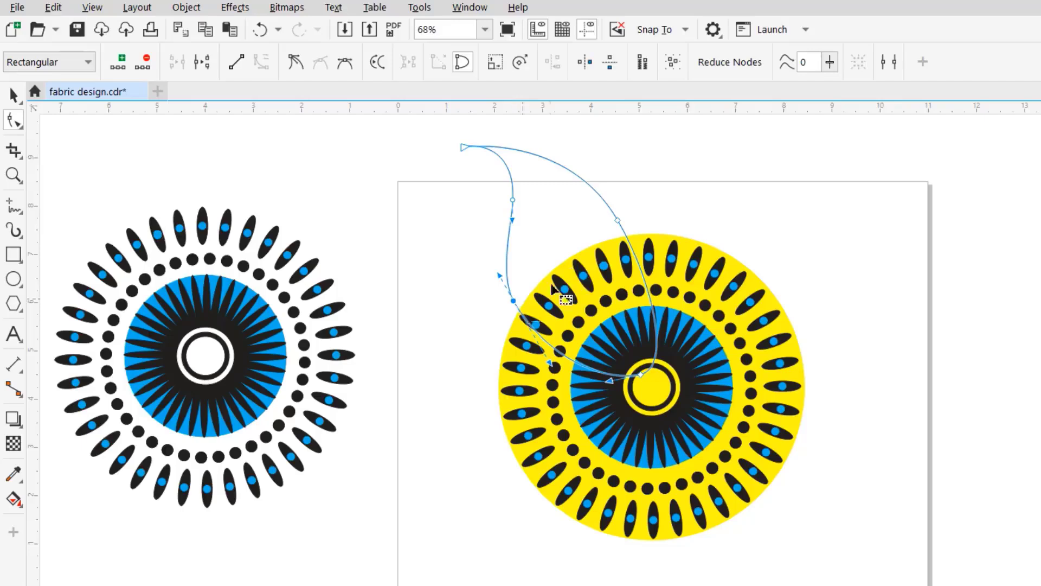
left_click_drag(621, 226, 630, 222)
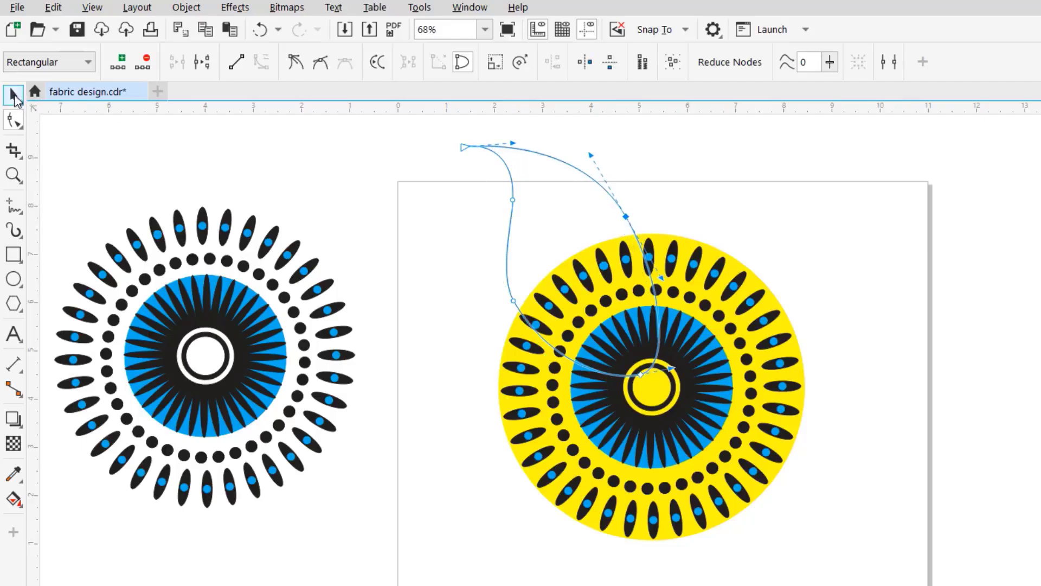
left_click(14, 95)
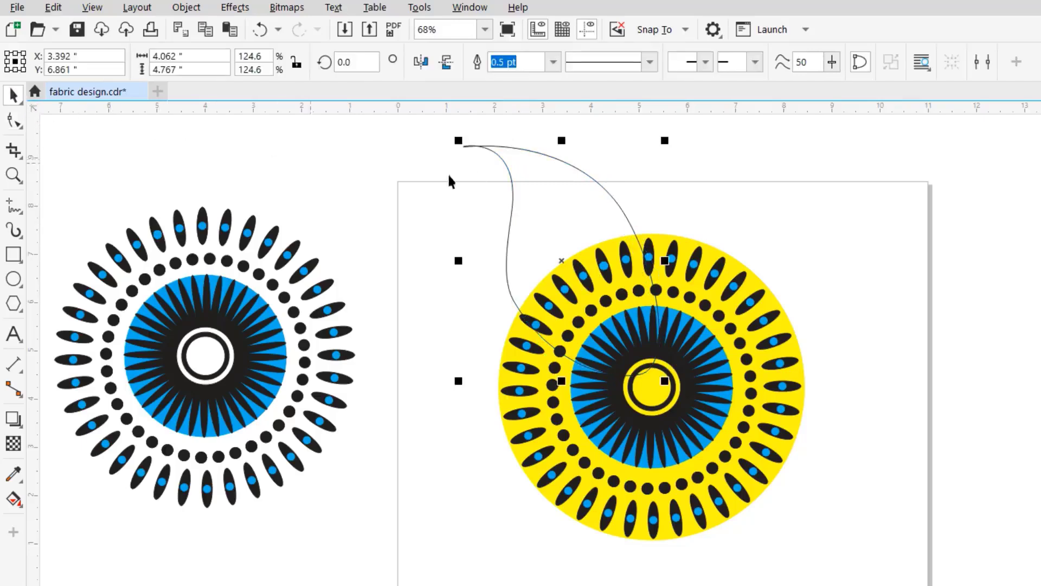
- Add a node on the upper line near the leaf's tip and lower it to remove the crossing loop and close the point
left_click(13, 120)
left_click(13, 175)
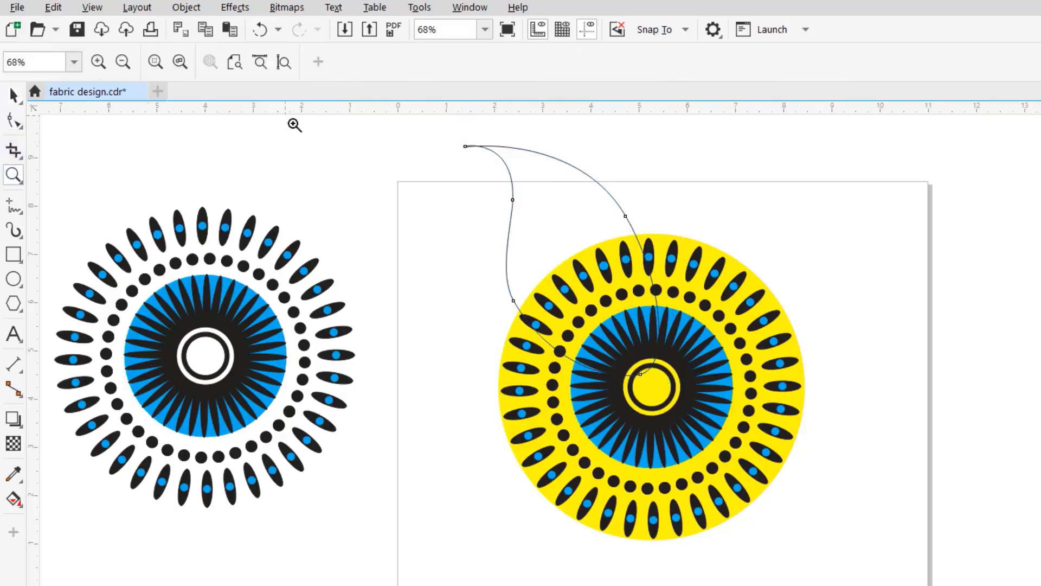
left_click_drag(464, 132, 524, 172)
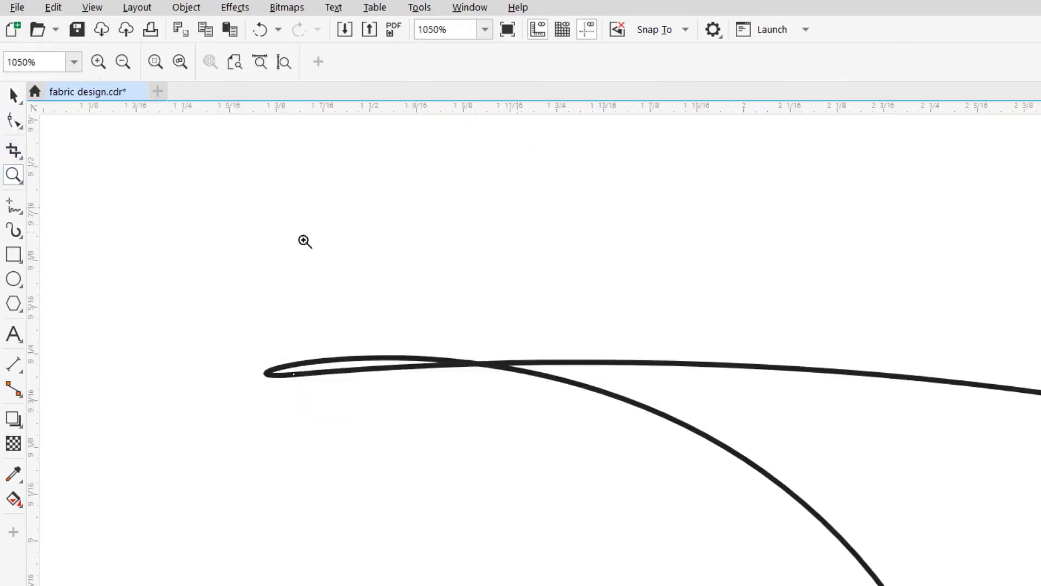
left_click(13, 120)
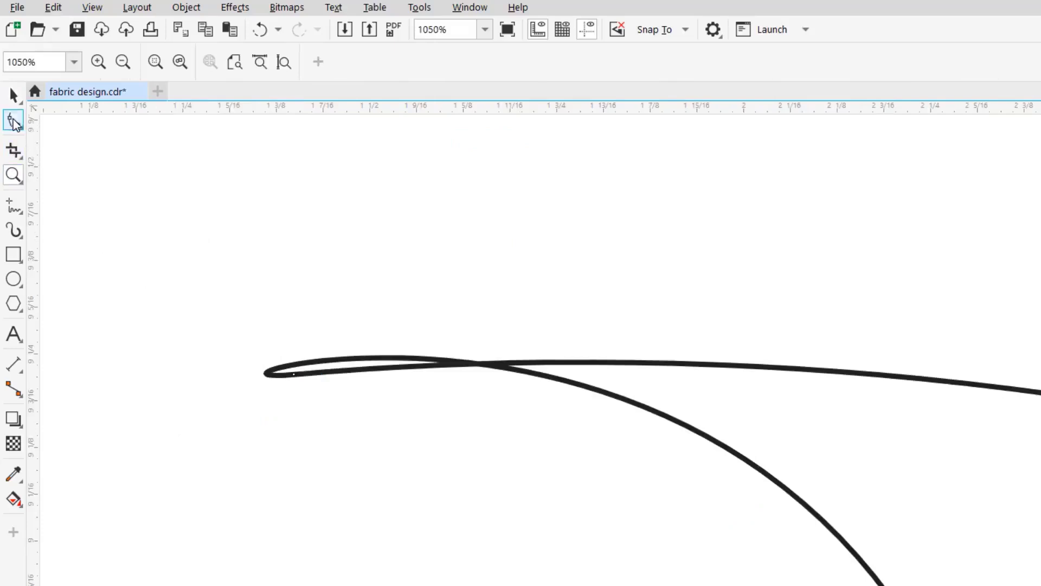
left_click(294, 374)
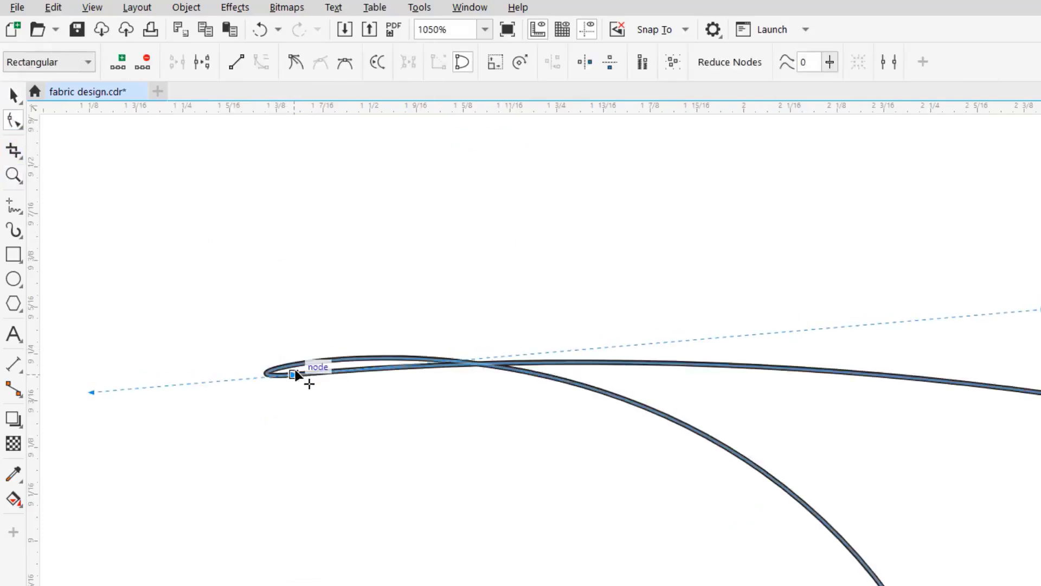
left_click(321, 364)
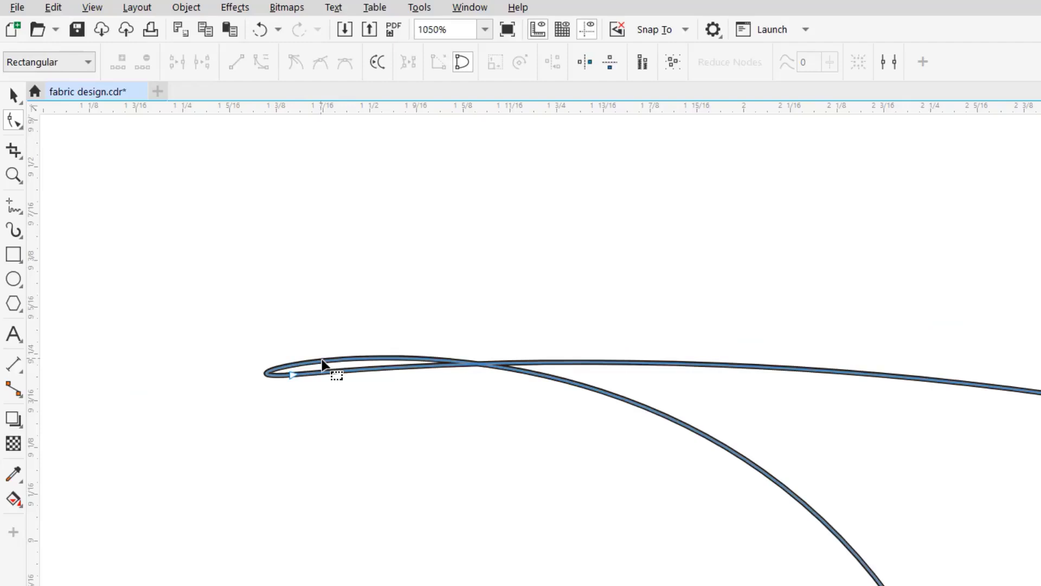
left_click_drag(322, 361, 326, 372)
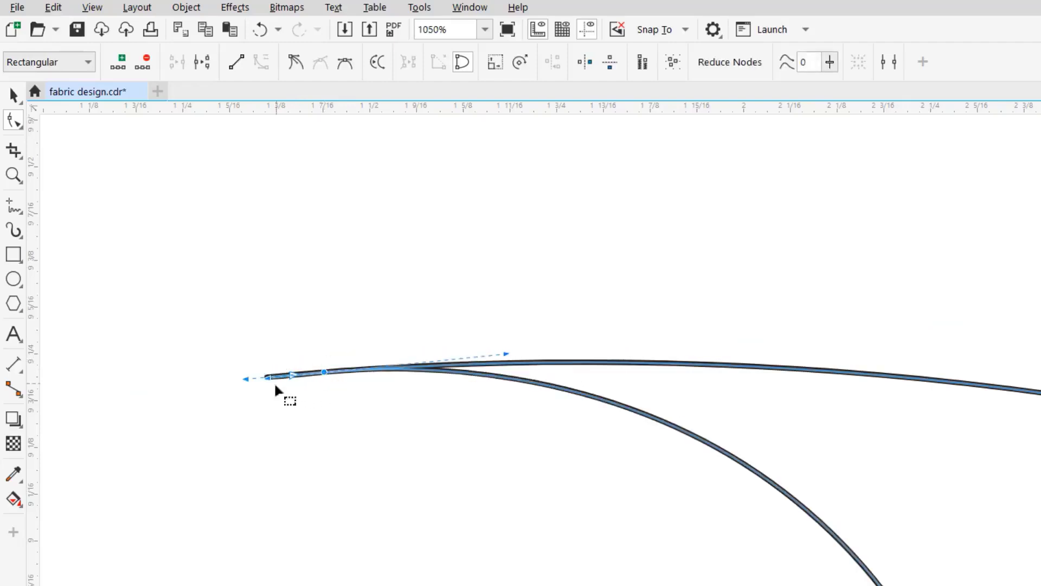
left_click(13, 174)
key("F4")
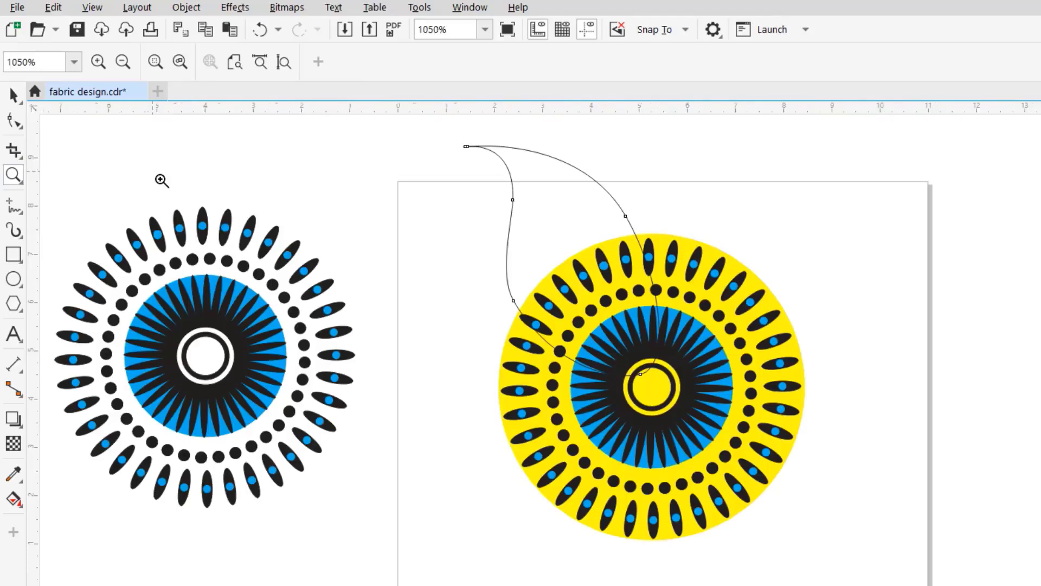
- Set the leaf's outline width to 8.0 pt and fill it with orange (C0 M60 Y100 K0)
left_click(14, 97)
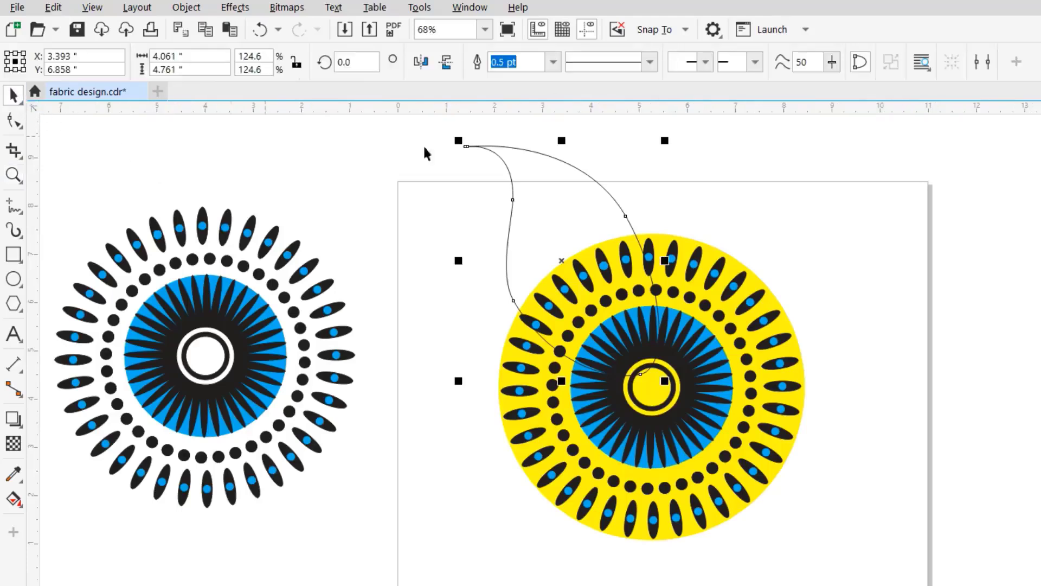
left_click(553, 62)
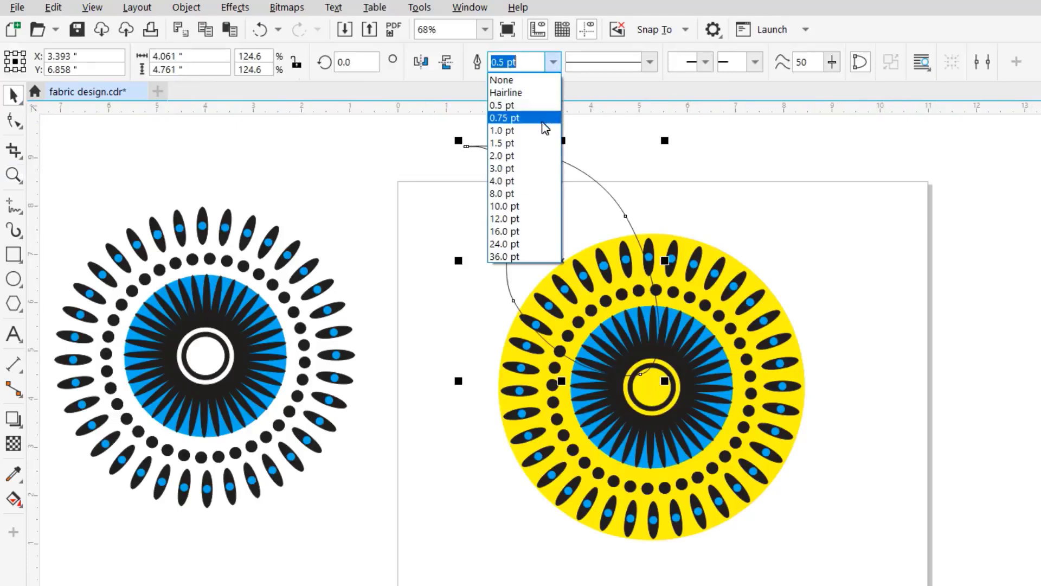
left_click(514, 194)
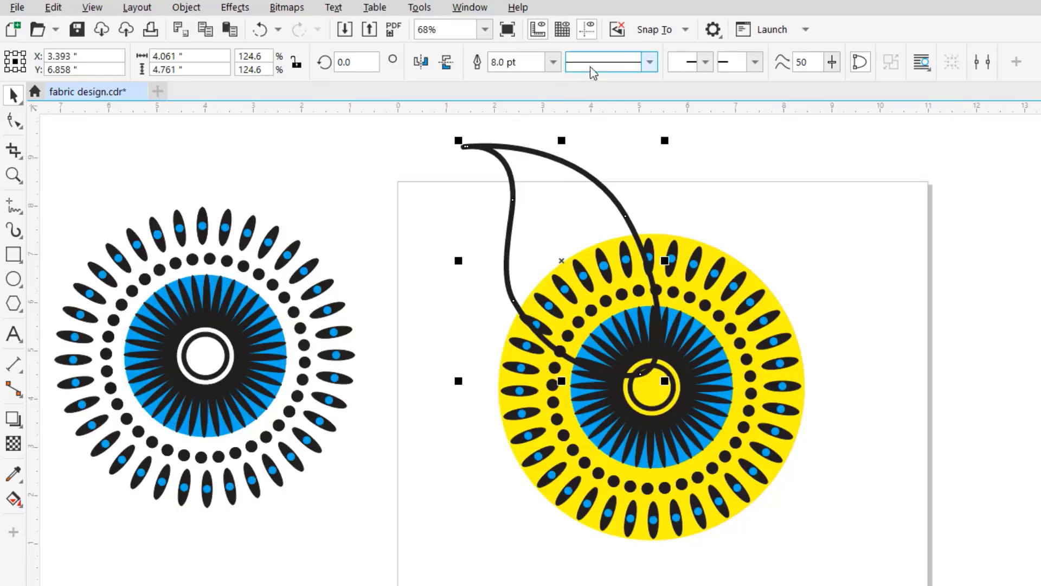
left_click(553, 61)
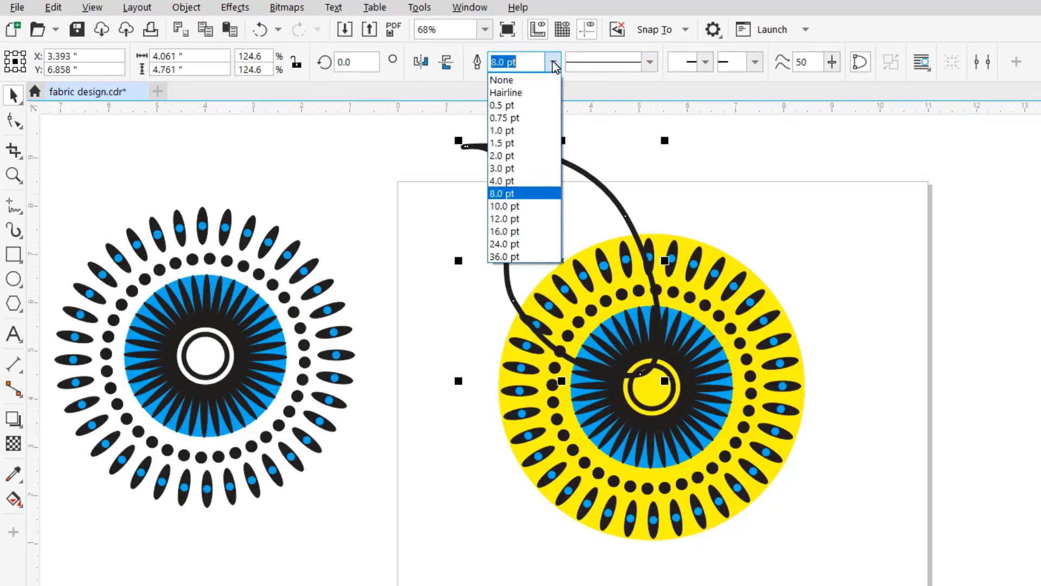
left_click(370, 187)
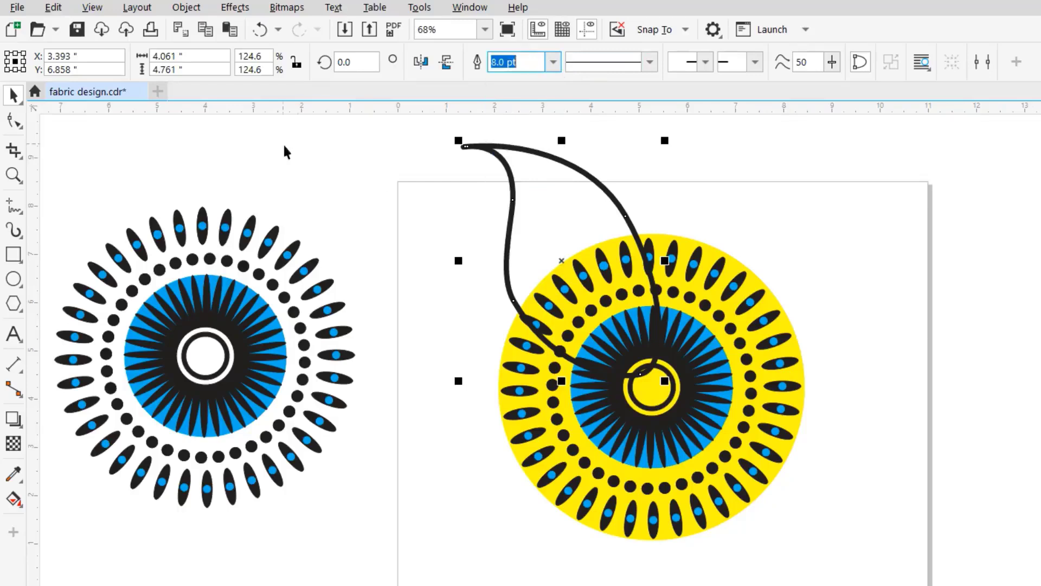
left_click(13, 174)
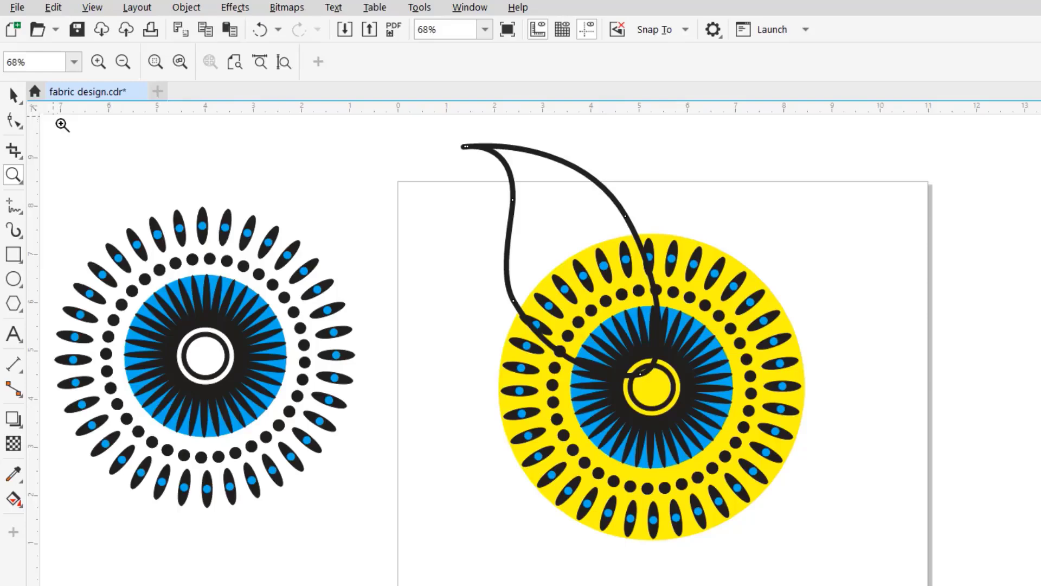
left_click(13, 95)
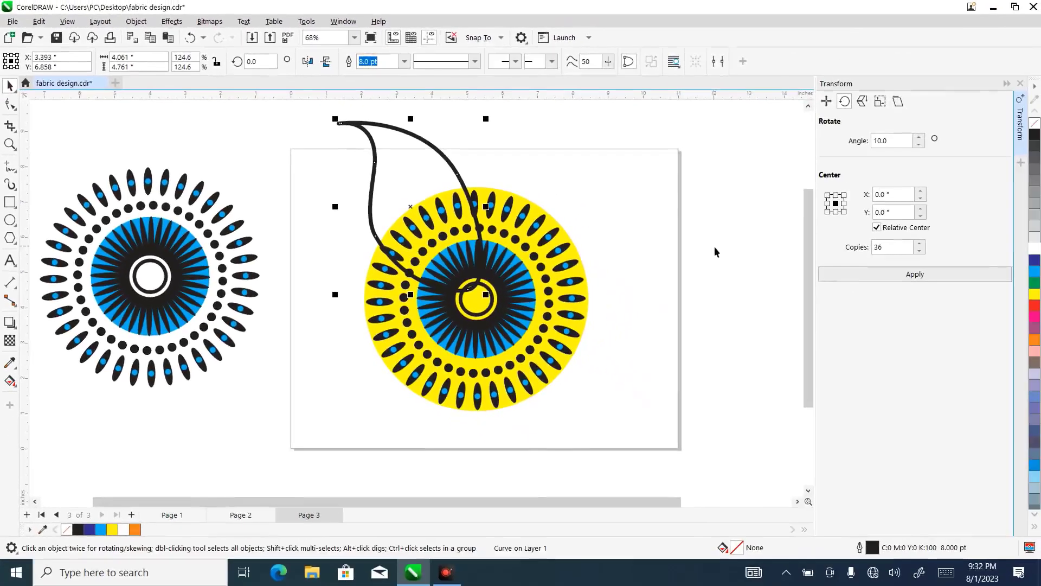
left_click(1033, 339)
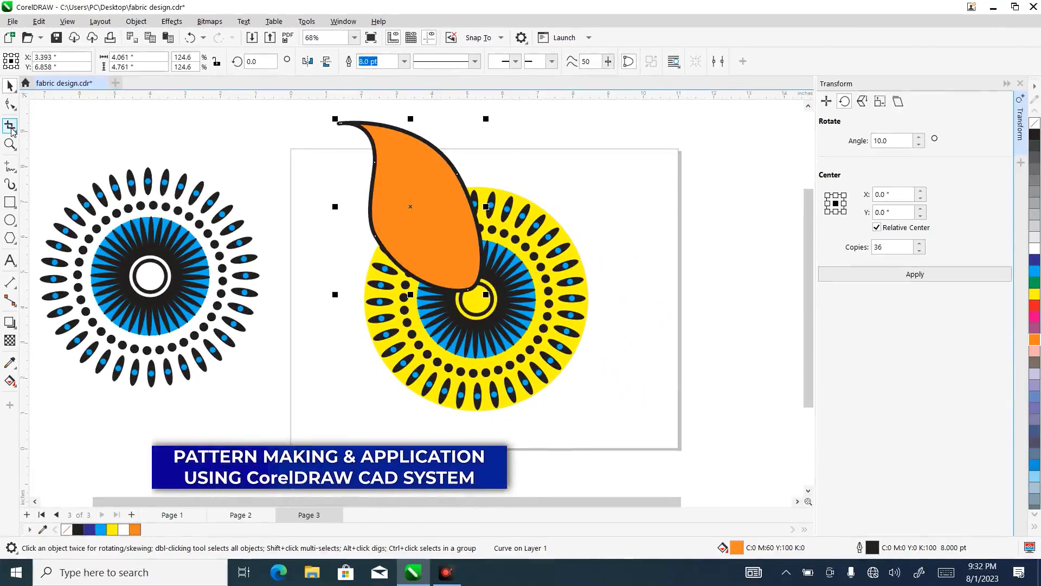
- Draw a straight Pen line about 2.84 × 3.80 in inside the leaf from near its tip to its lower-right edge, with a 2.0 pt outline
left_click(9, 144)
left_click_drag(335, 115, 509, 310)
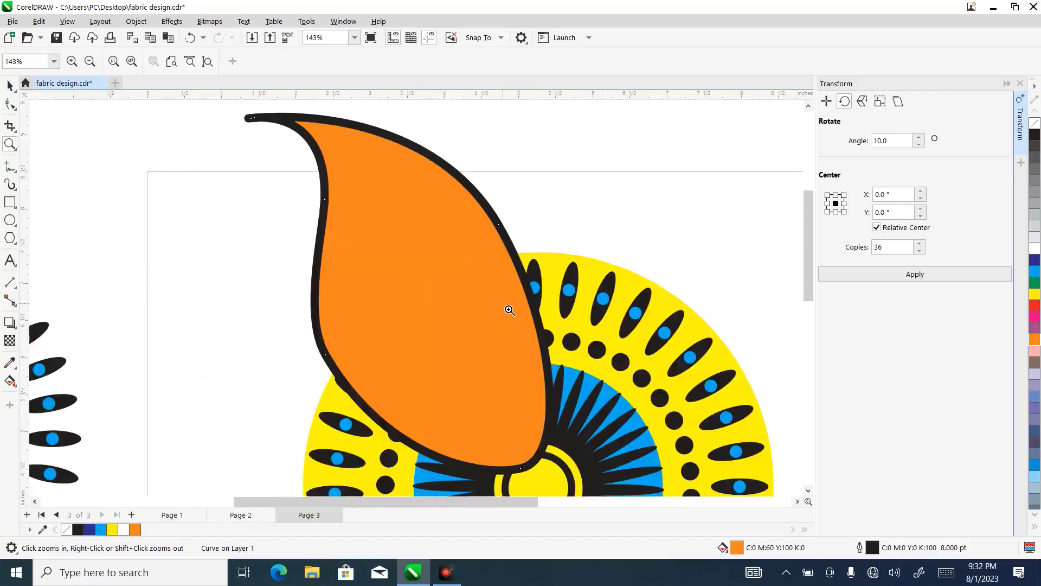
left_click(16, 183)
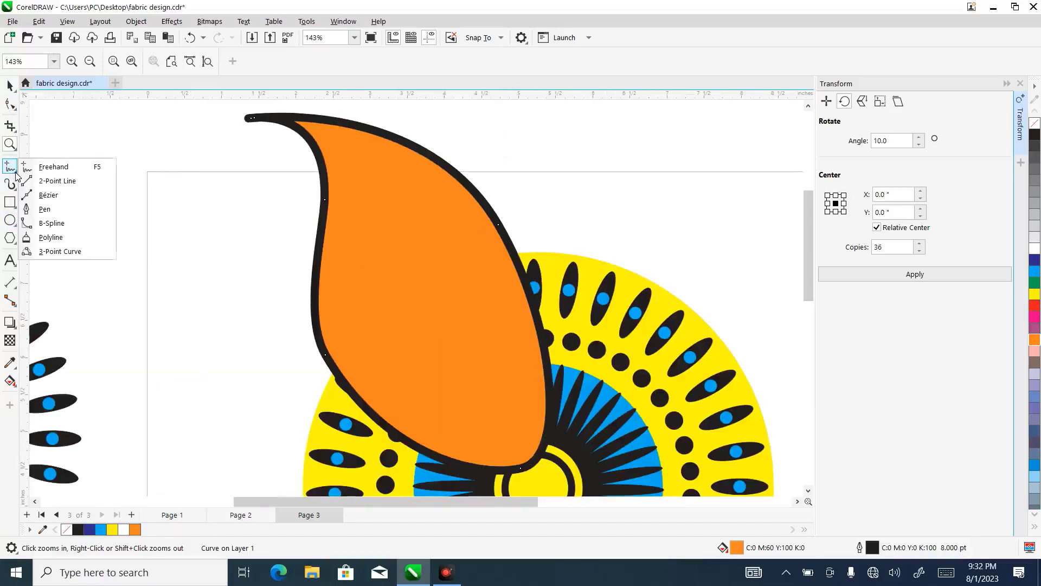
left_click(57, 208)
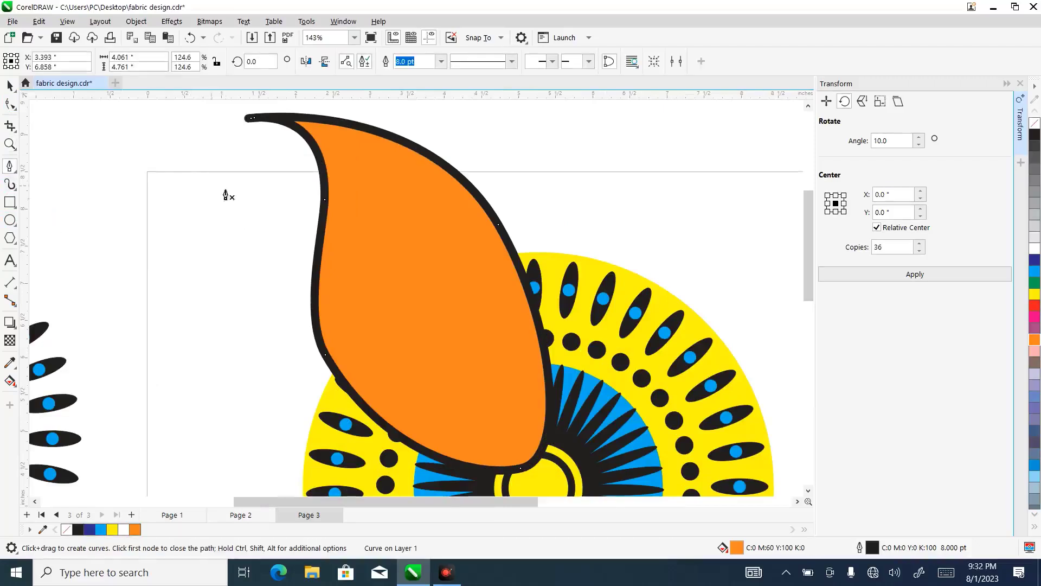
left_click(332, 140)
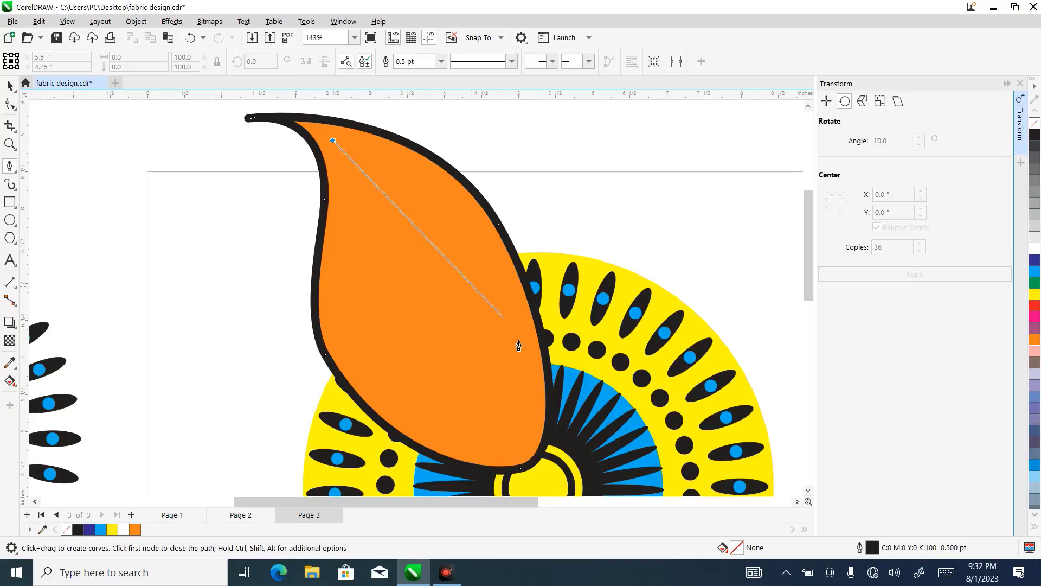
left_click(543, 421)
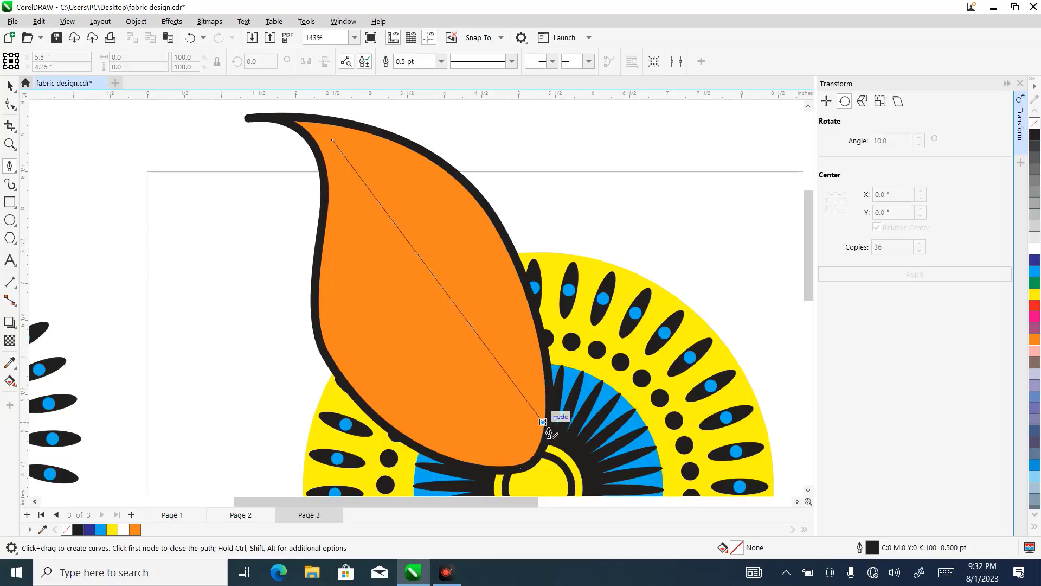
left_click(543, 421)
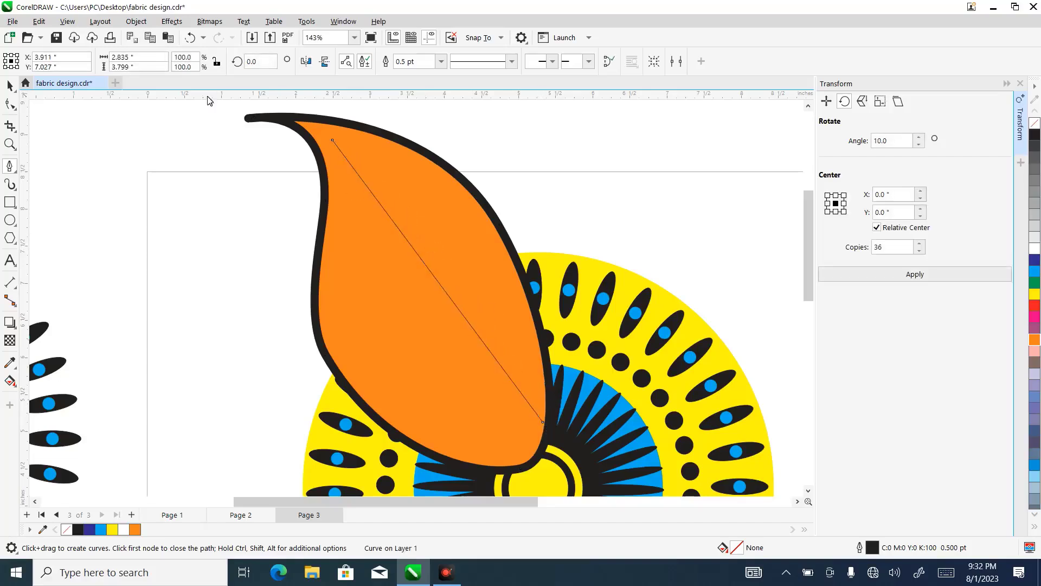
left_click(10, 86)
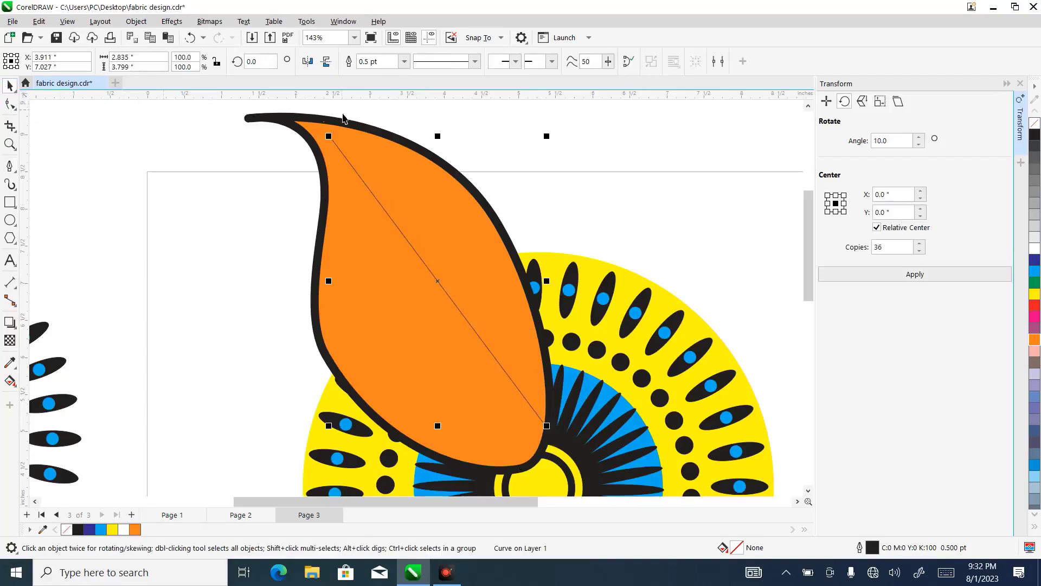
left_click(404, 62)
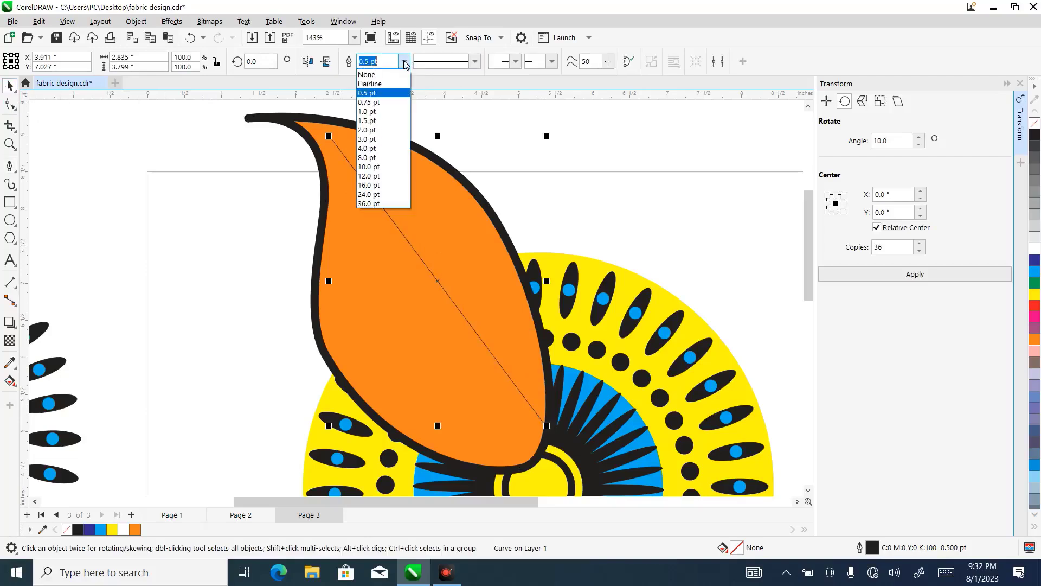
left_click(375, 129)
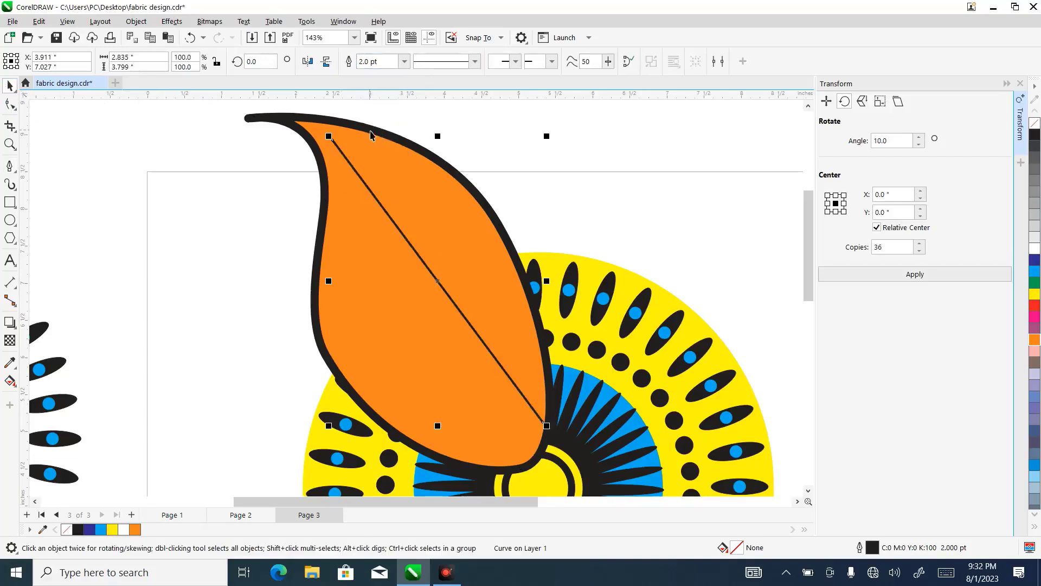
- Convert the inner line to a curve, bow it toward the leaf's right edge, and extend both ends to meet the leaf's outline
left_click(9, 103)
left_click_drag(333, 138, 317, 121)
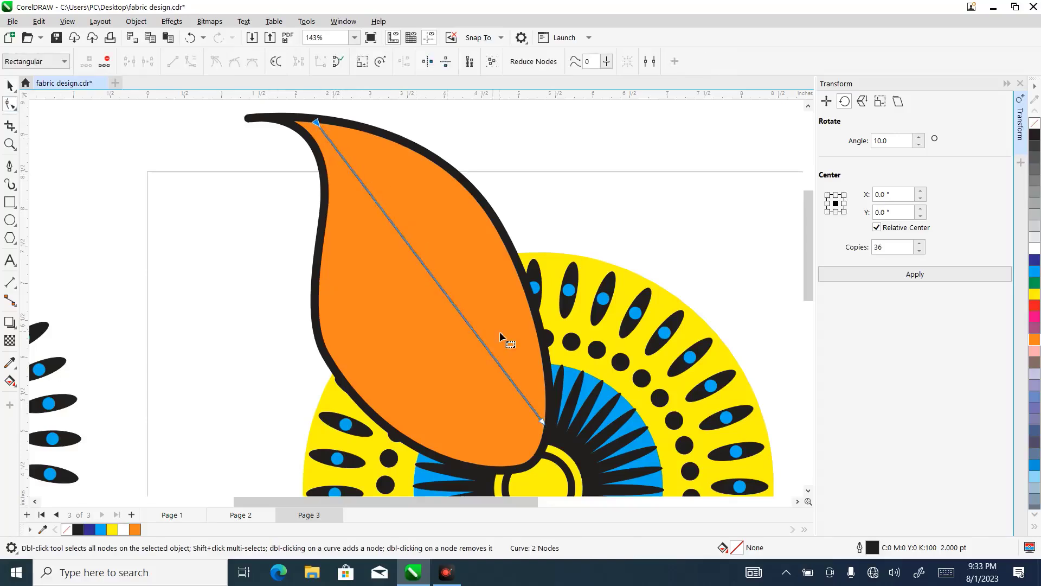
left_click(449, 298)
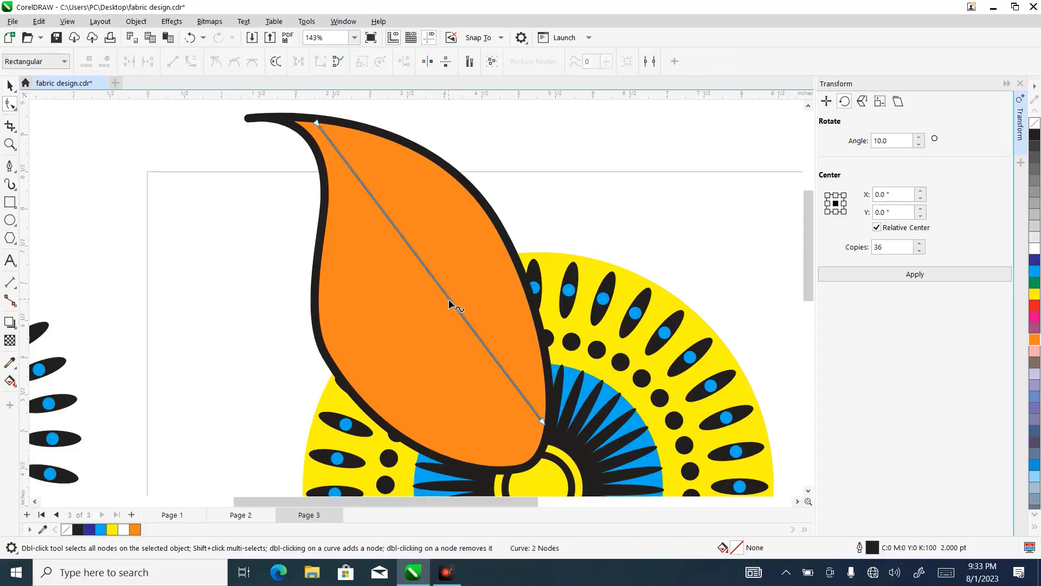
left_click(191, 61)
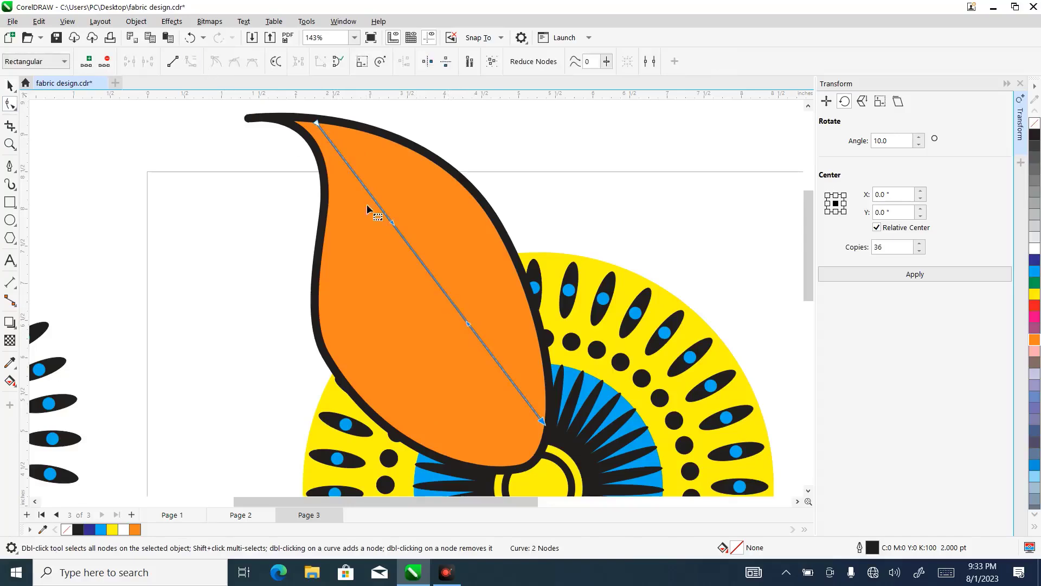
left_click_drag(432, 276, 470, 232)
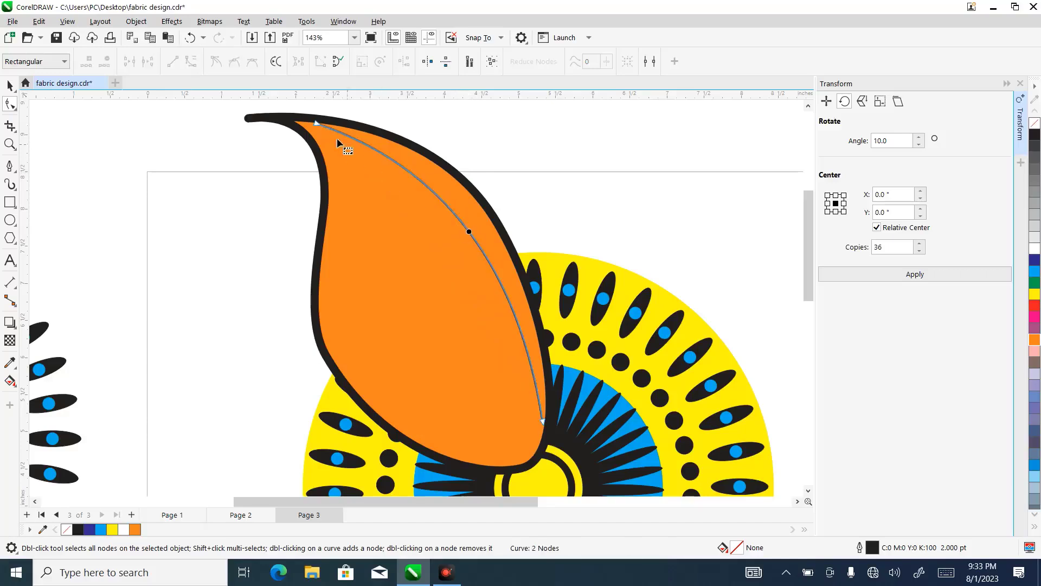
left_click_drag(316, 123, 309, 118)
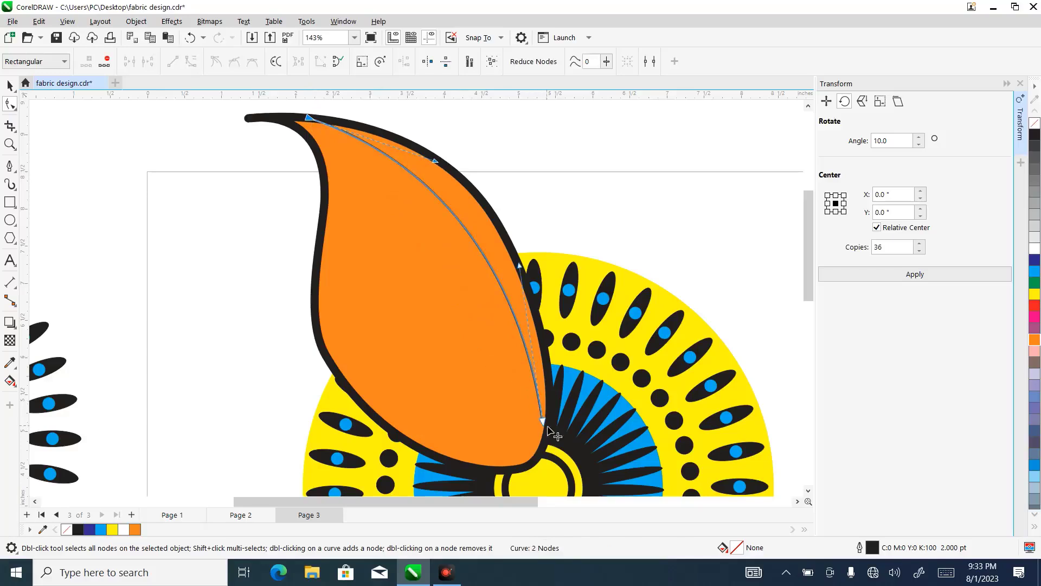
left_click_drag(543, 420, 545, 429)
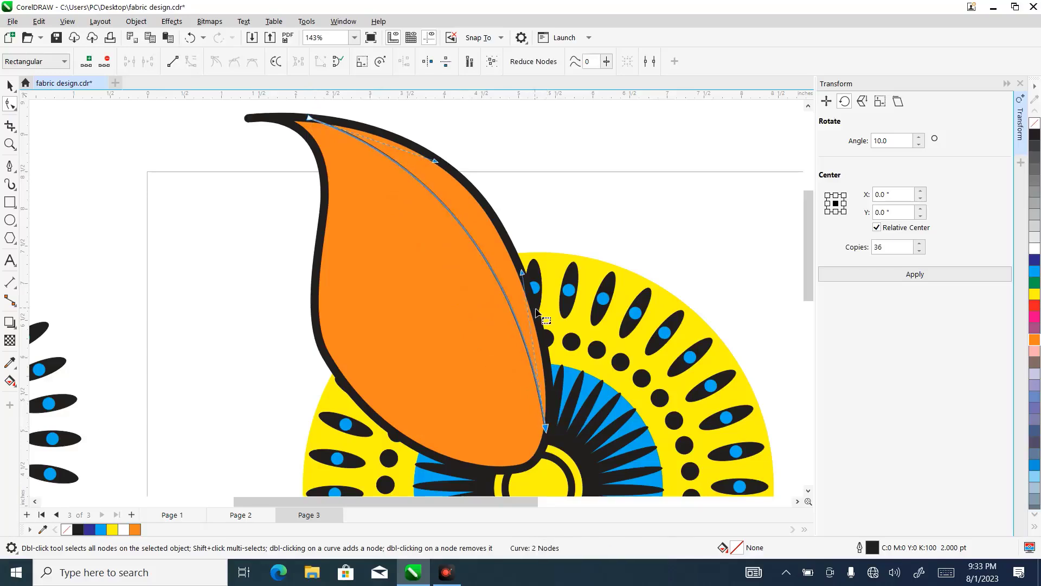
- Refine the bow of the inner line near the leaf's right edge, and duplicate it twice at successive offsets toward the lower left
left_click_drag(525, 278, 530, 266)
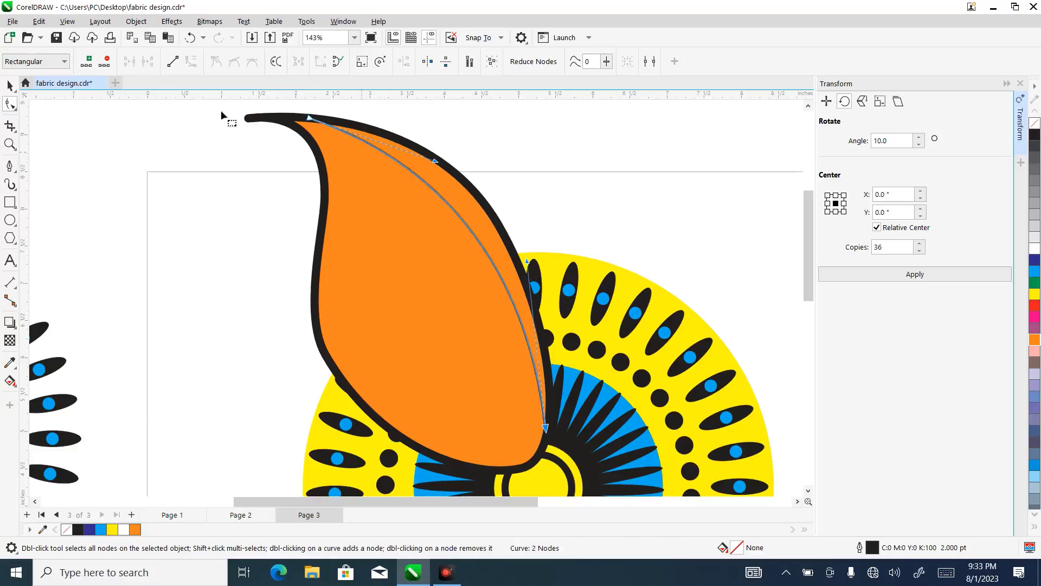
left_click(8, 87)
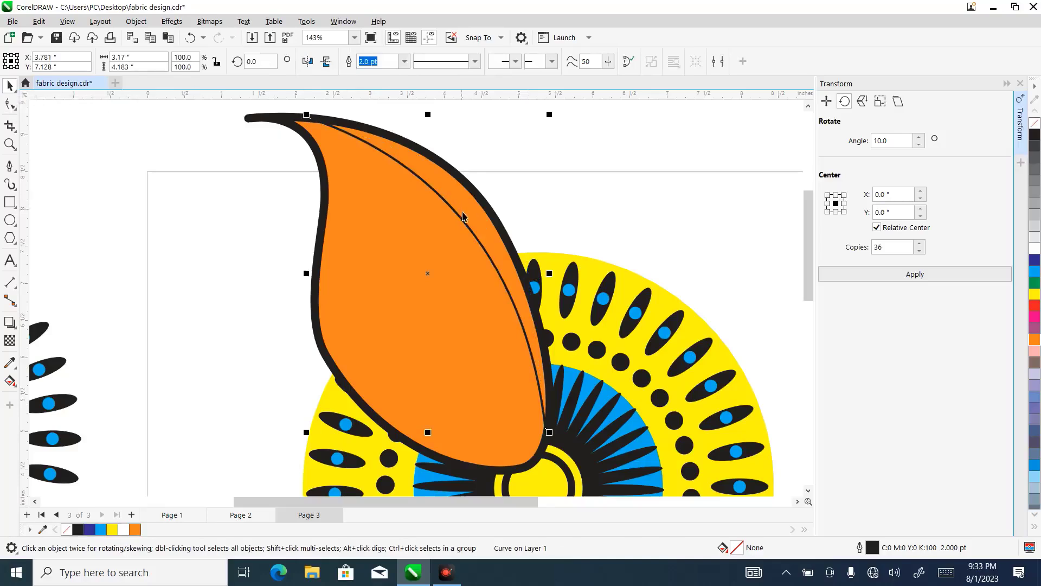
left_click_drag(464, 215, 446, 229)
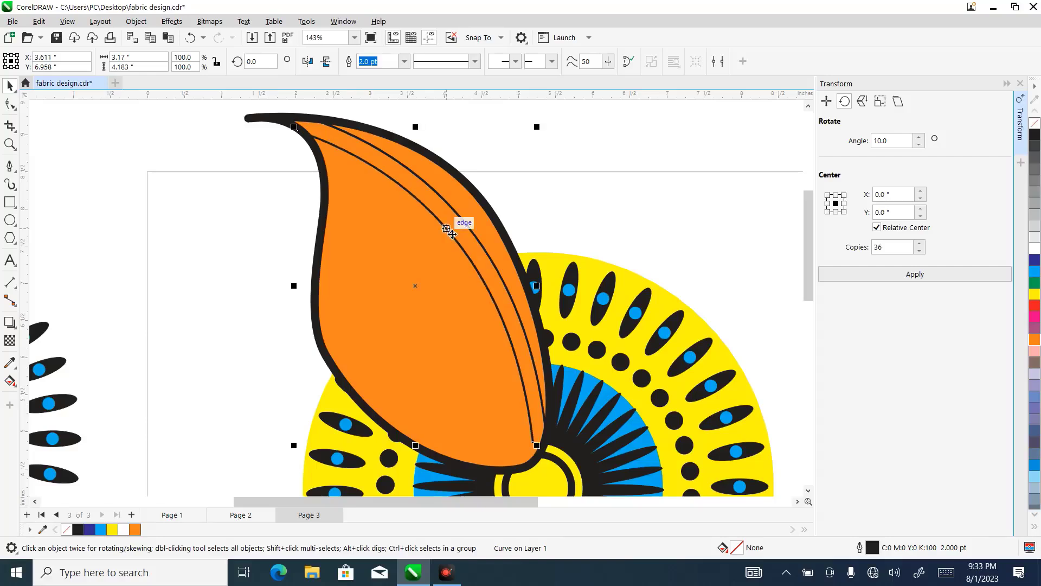
left_click_drag(447, 229, 437, 252)
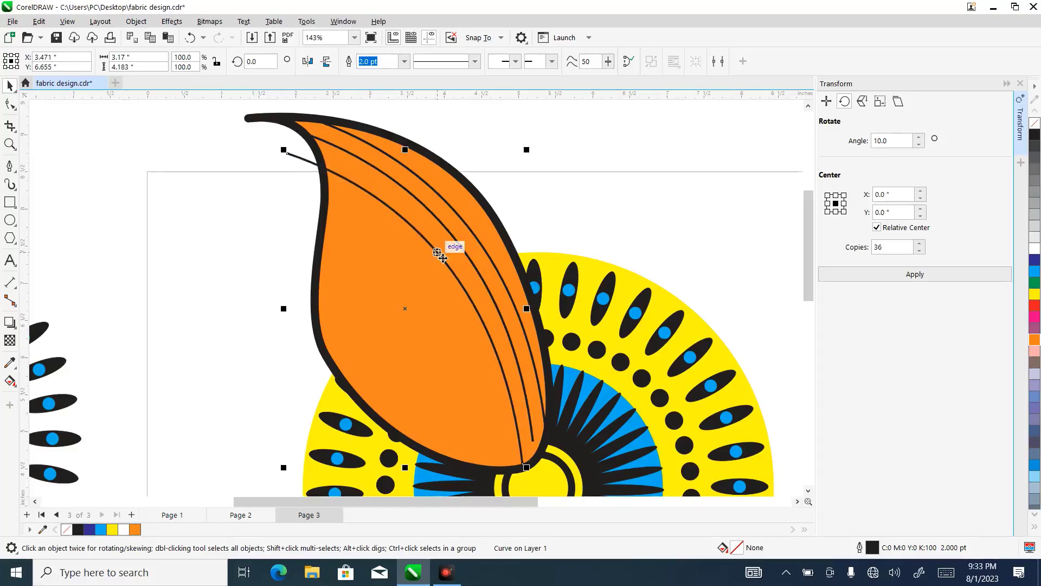
- Reshape the two duplicated lines so that their upper and lower ends meet the leaf's outline
left_click(13, 106)
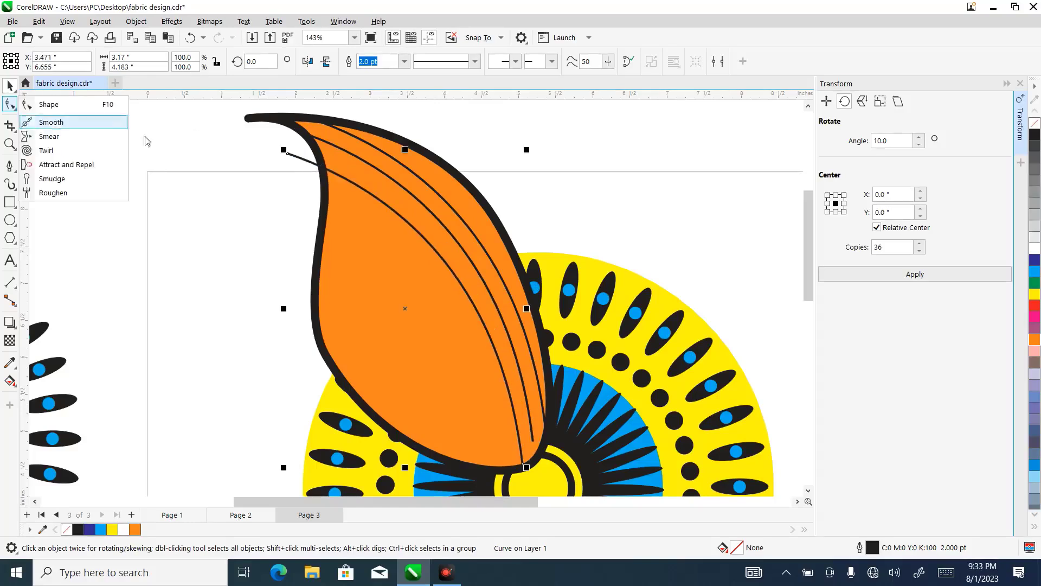
left_click(46, 104)
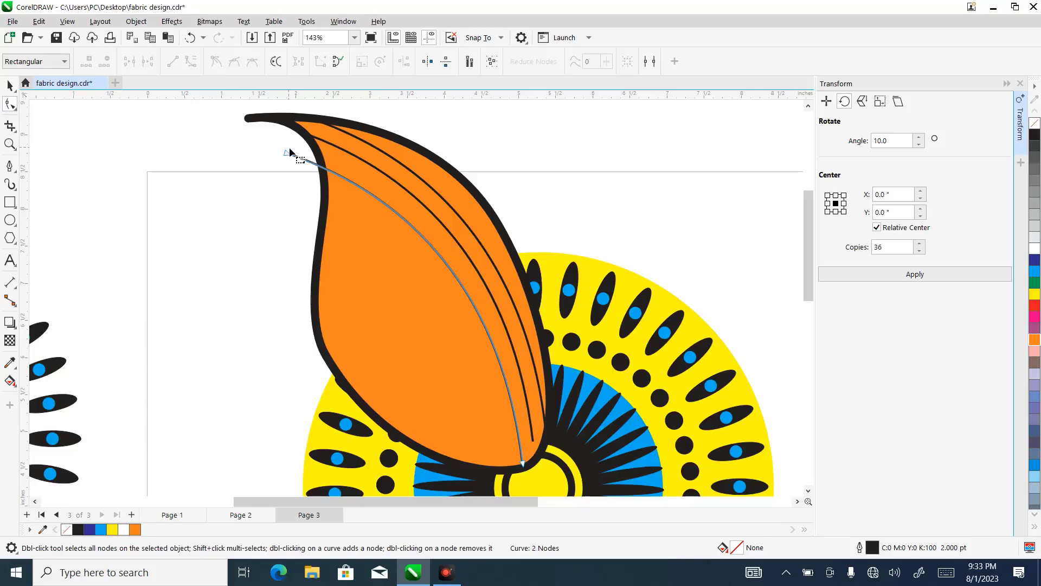
left_click_drag(292, 154, 319, 155)
left_click_drag(445, 198, 436, 224)
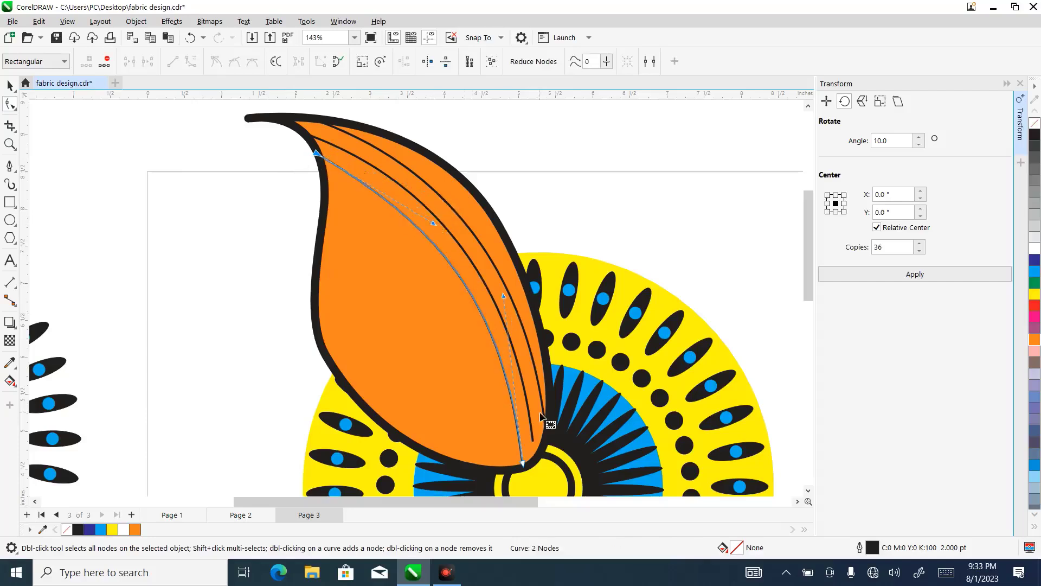
left_click(533, 441)
left_click_drag(533, 442, 537, 452)
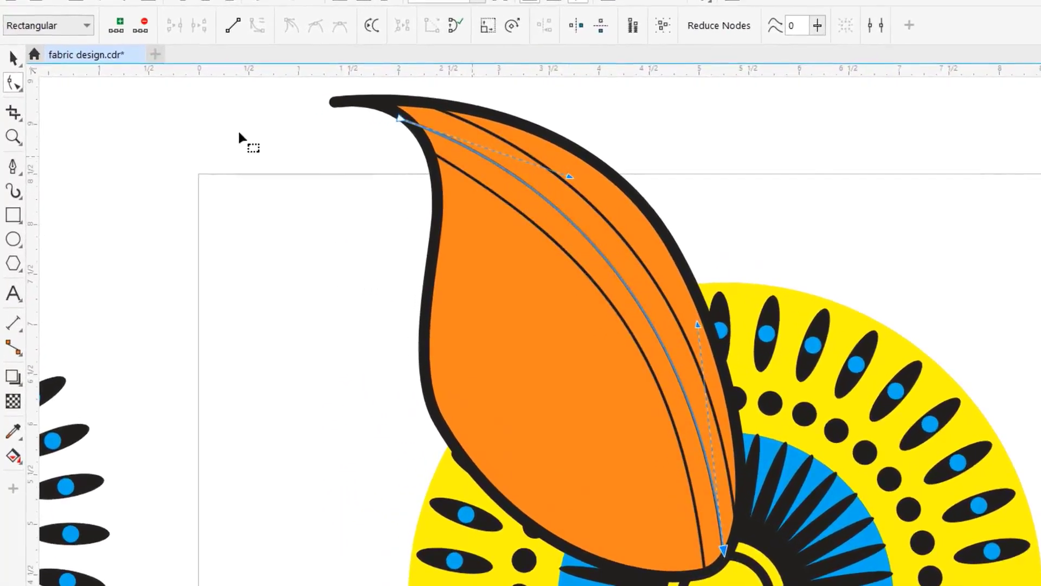
- Duplicate the innermost line a little further down and left, fit its ends to the leaf's outline, and adjust its lower curvature
left_click(13, 57)
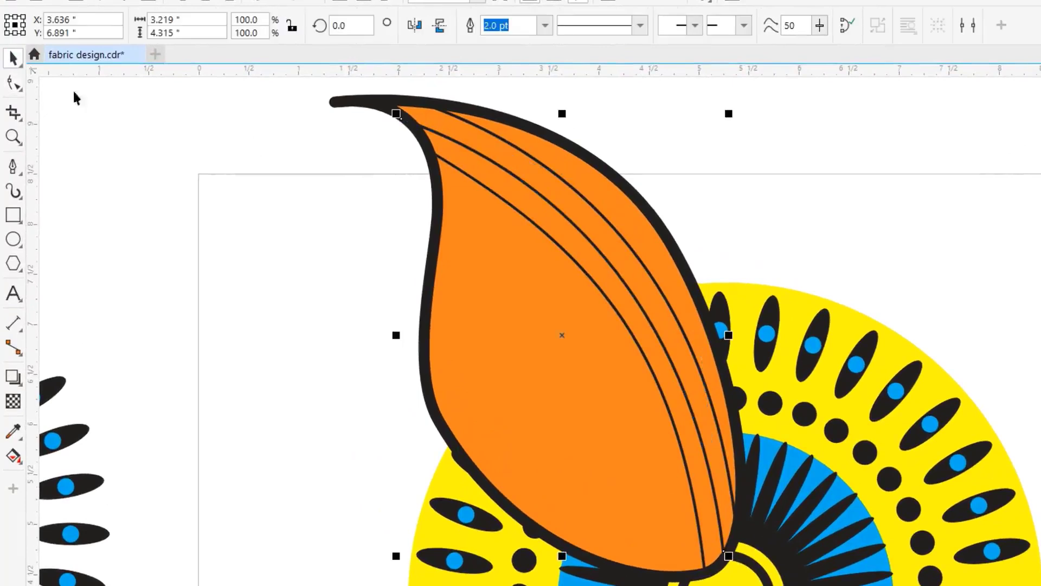
left_click(545, 236)
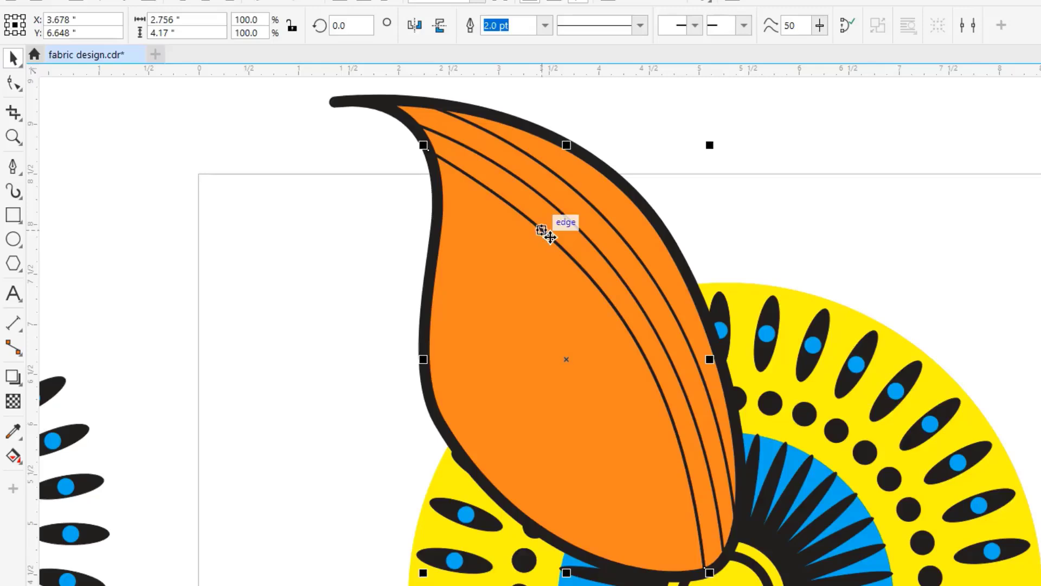
left_click_drag(553, 245, 538, 267)
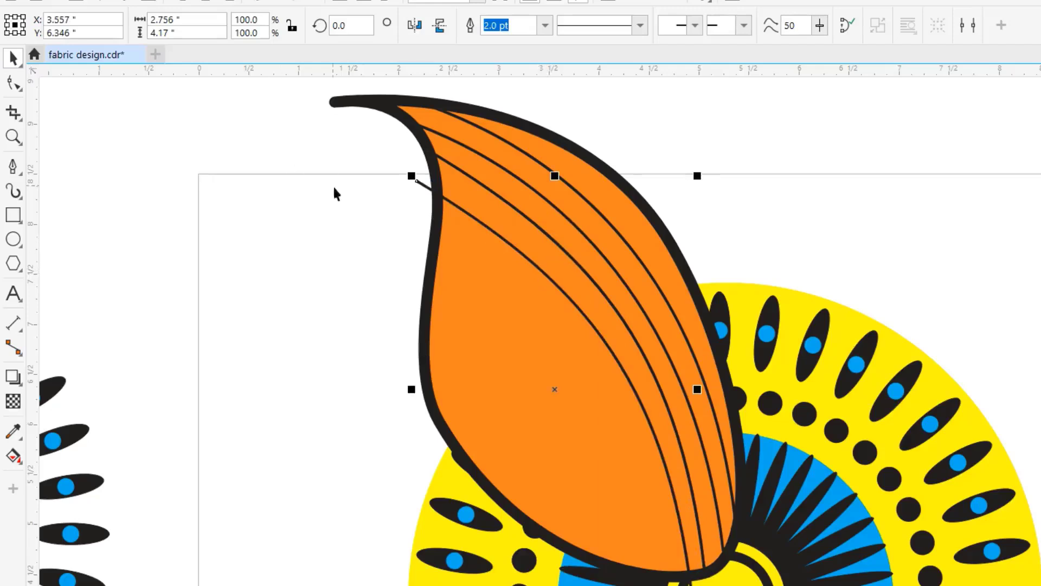
left_click(13, 83)
left_click_drag(418, 183, 447, 202)
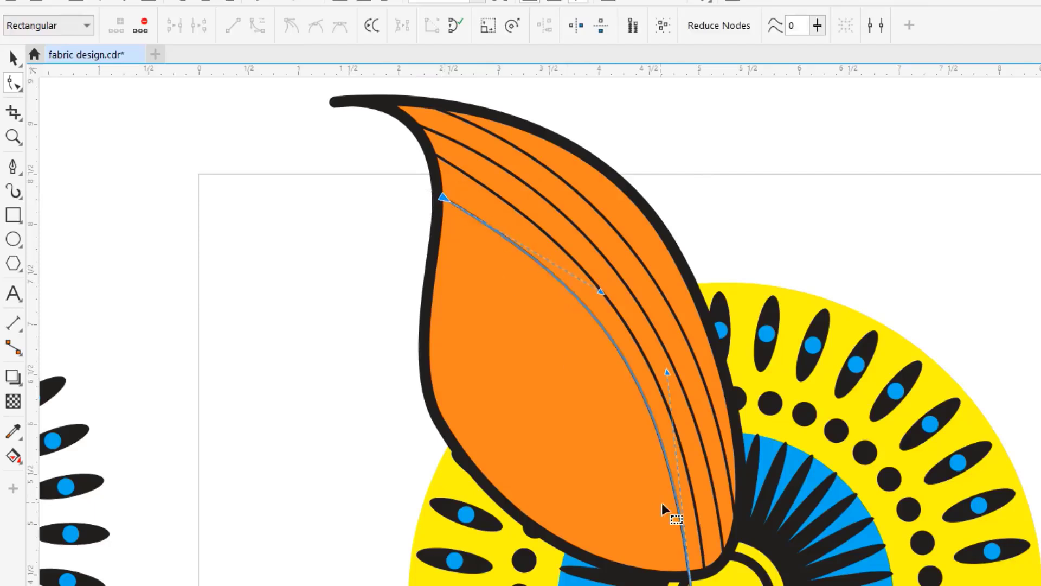
left_click_drag(689, 584, 683, 576)
left_click_drag(658, 353, 646, 358)
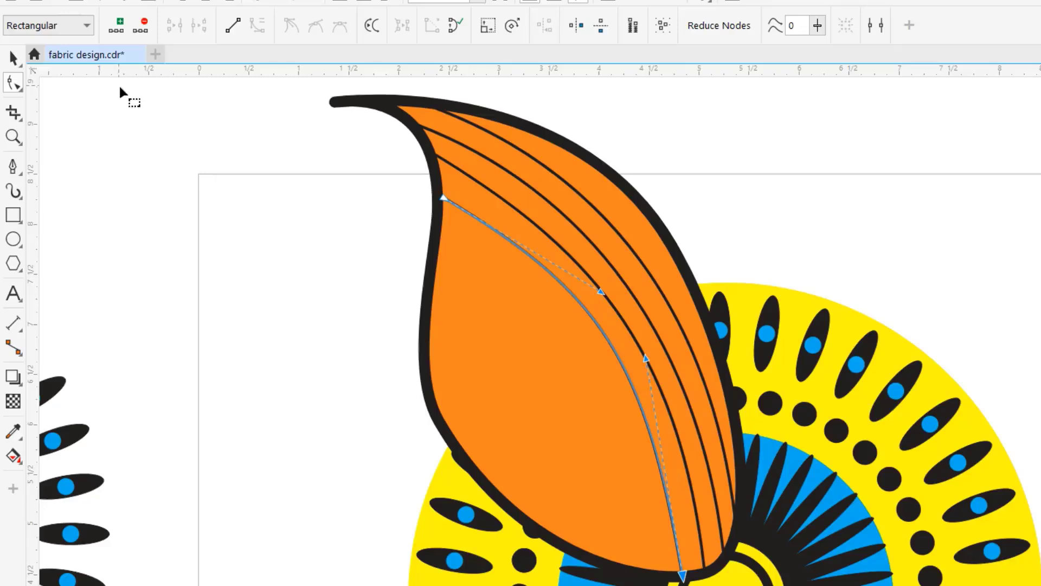
- Duplicate the fourth inner line across to the leaf's left edge and mirror the copy horizontally
left_click(13, 58)
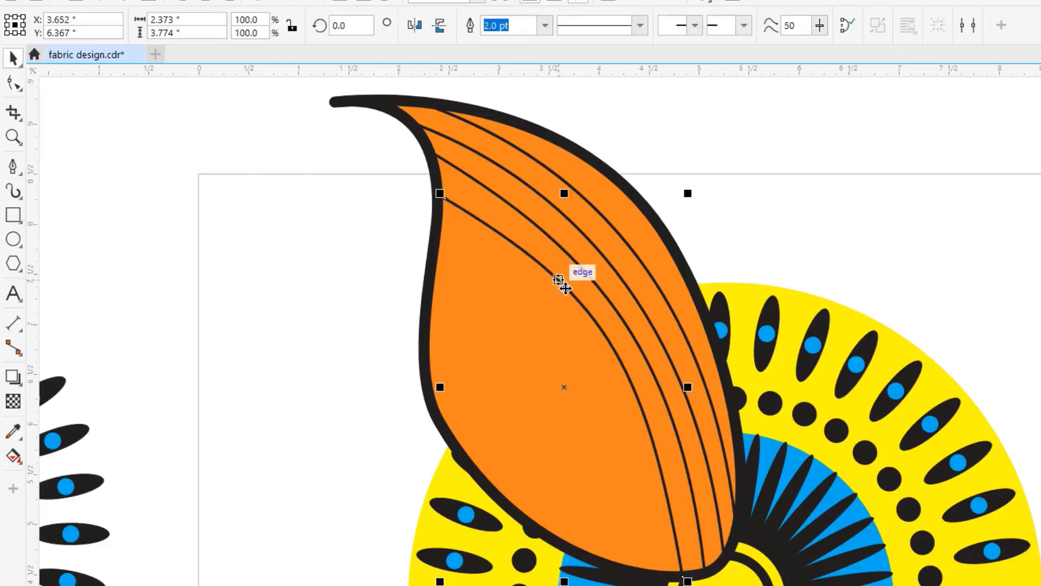
left_click_drag(564, 286, 443, 338)
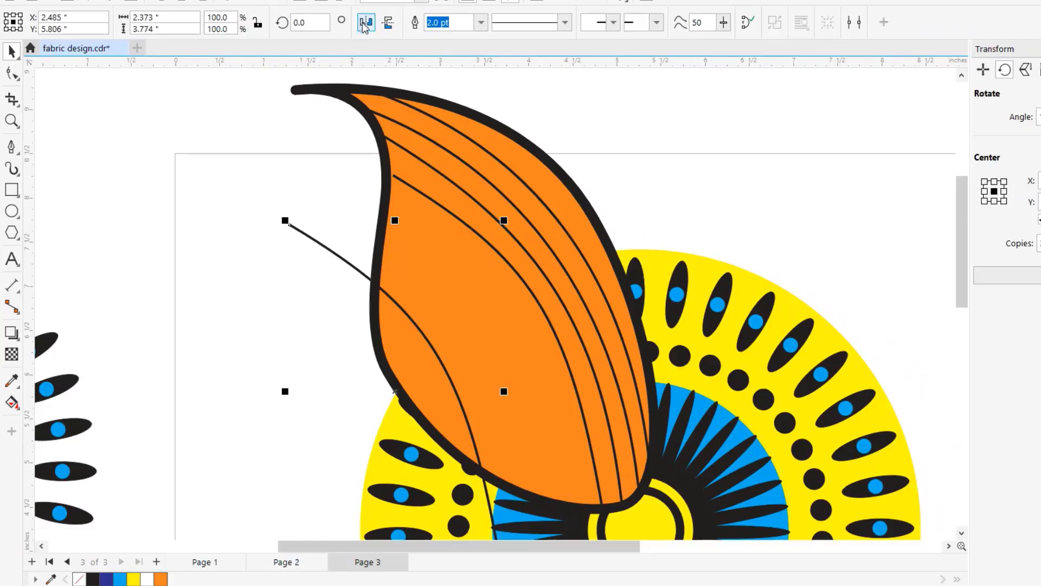
left_click(362, 25)
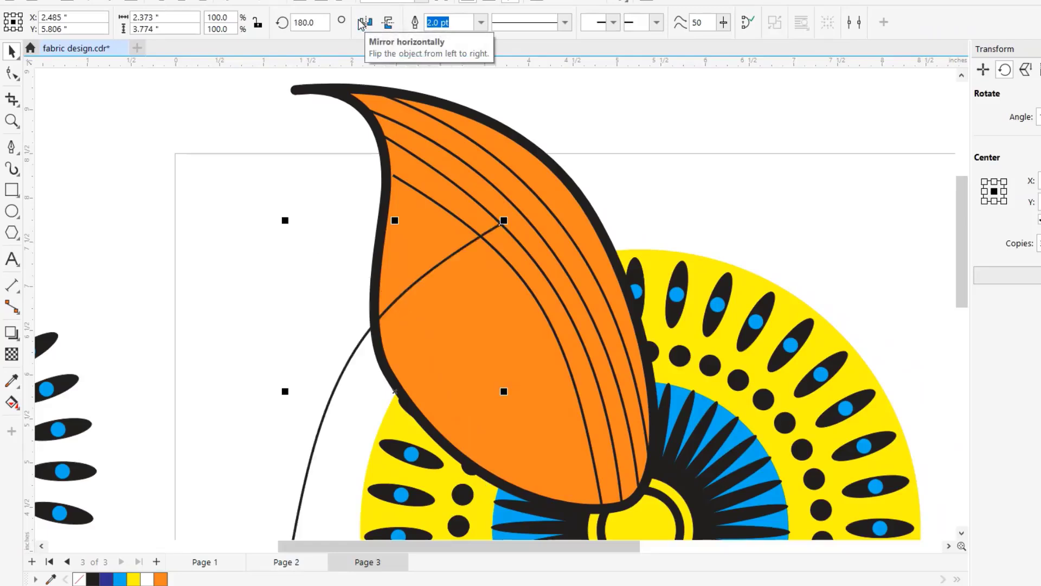
left_click(362, 24)
left_click(362, 25)
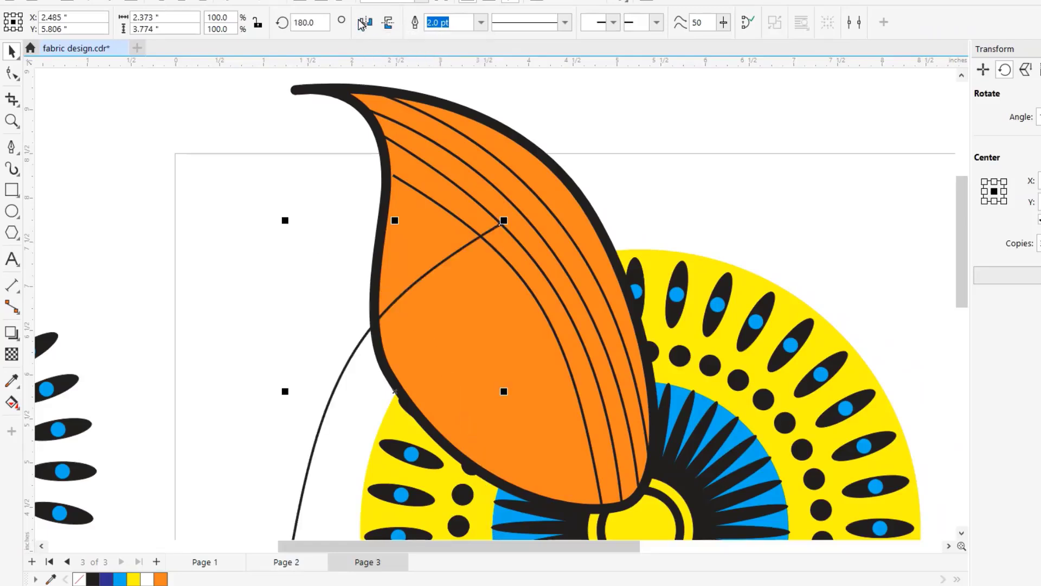
- Rotate the mirrored line to about 245.4° and position it along the inside of the leaf's lower-left edge
left_click(355, 350)
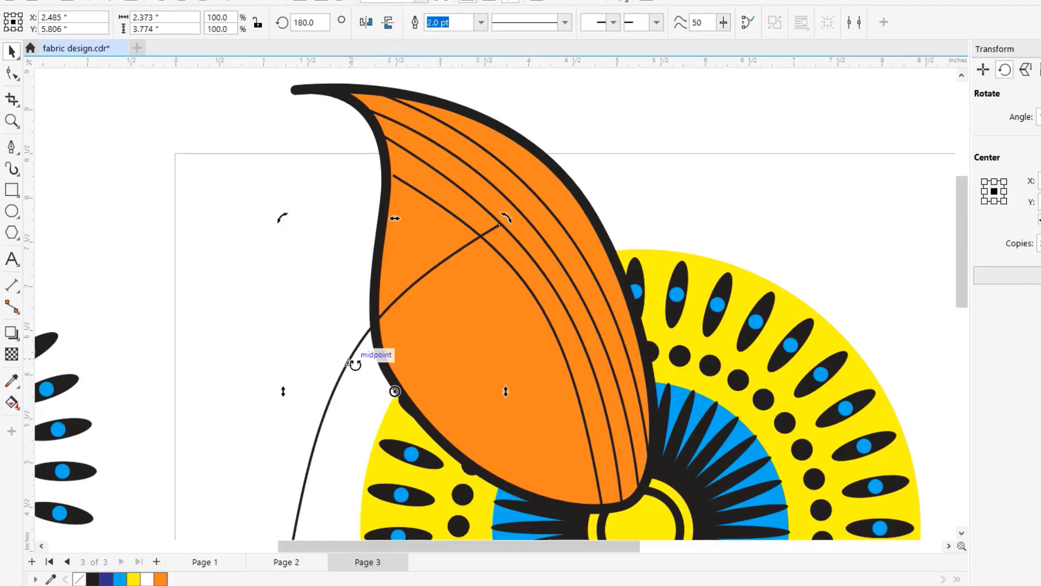
mouse_move(357, 361)
left_mouse_down()
mouse_move(358, 352)
mouse_move(406, 381)
mouse_move(374, 355)
mouse_move(368, 401)
mouse_move(383, 411)
mouse_move(376, 386)
mouse_move(425, 348)
mouse_move(427, 360)
left_mouse_up()
left_click(325, 400)
left_click(336, 404)
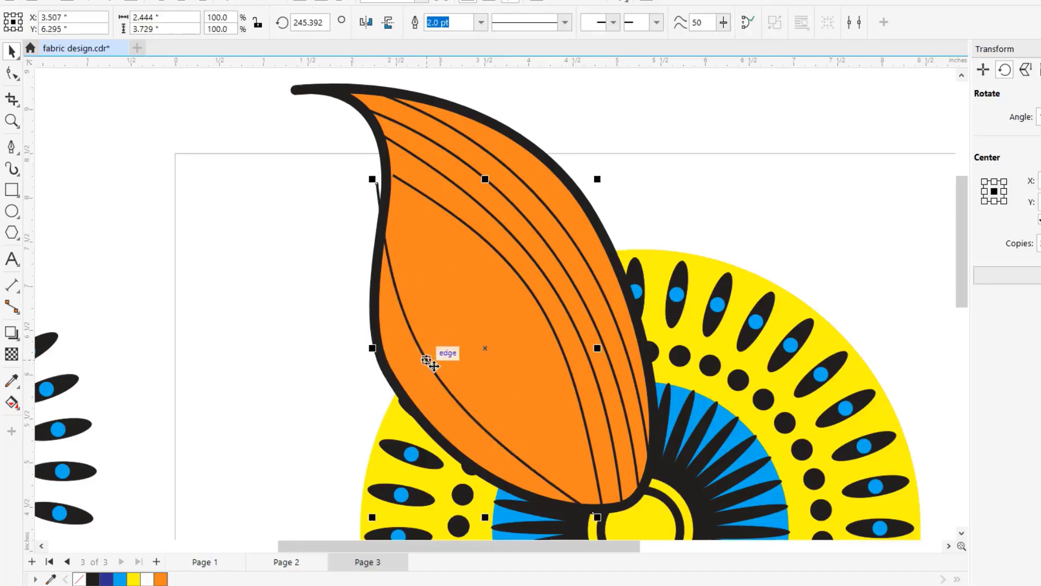
- Pull both ends of the lower-left line onto the leaf's outline so that it follows the left edge
left_click(14, 74)
left_click(57, 73)
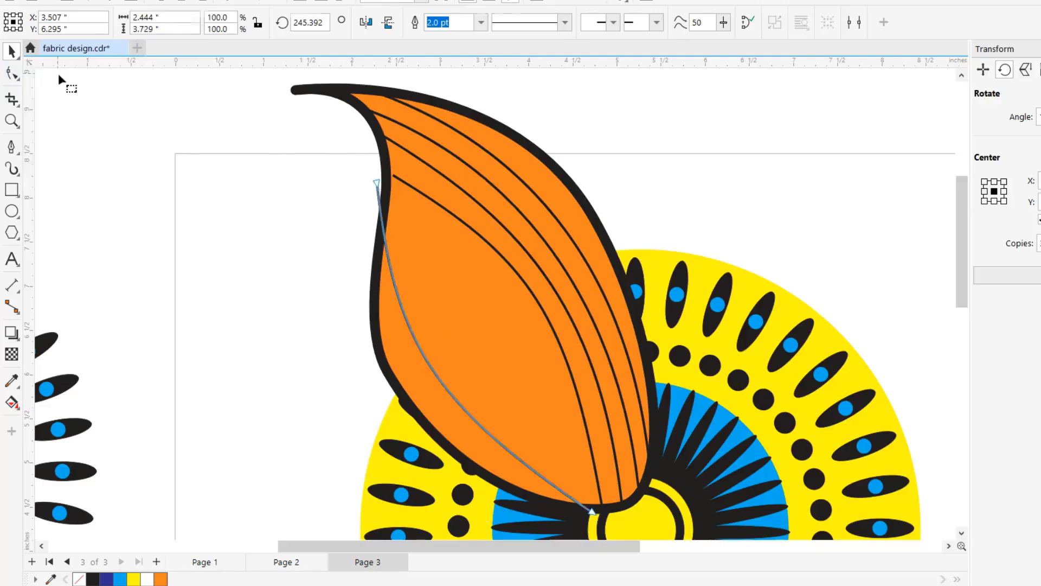
left_click(388, 229)
left_click_drag(388, 229, 388, 232)
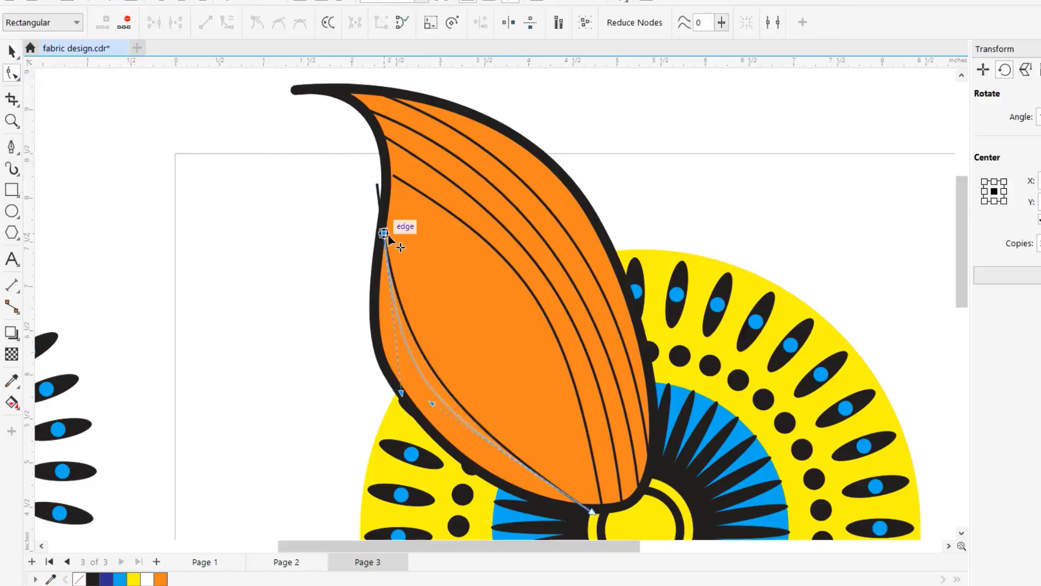
left_click_drag(591, 510, 583, 511)
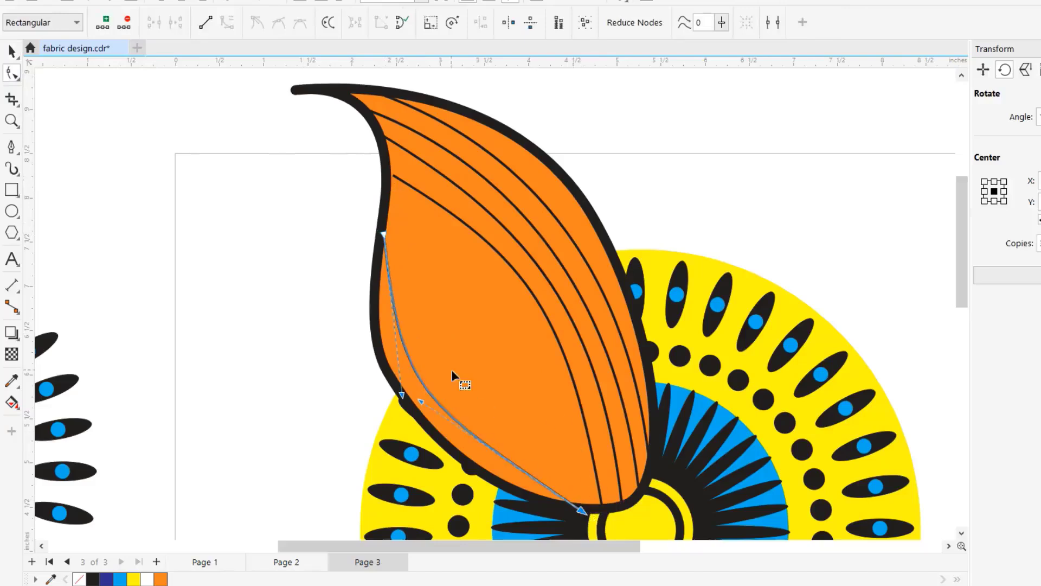
- Duplicate the lower-left line three times at successive offsets toward the upper right of the leaf
left_click(11, 51)
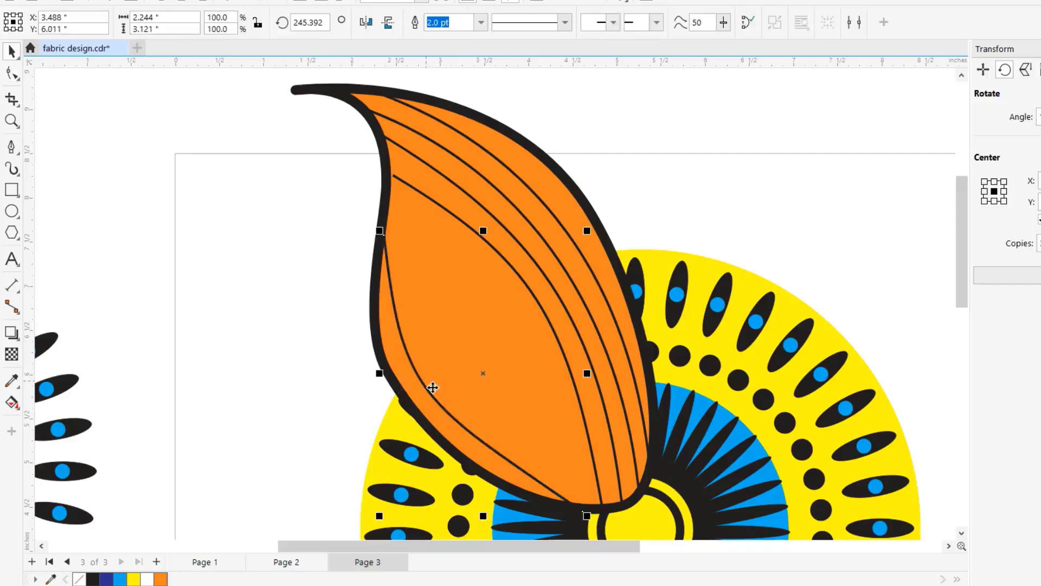
left_click_drag(432, 387, 432, 347)
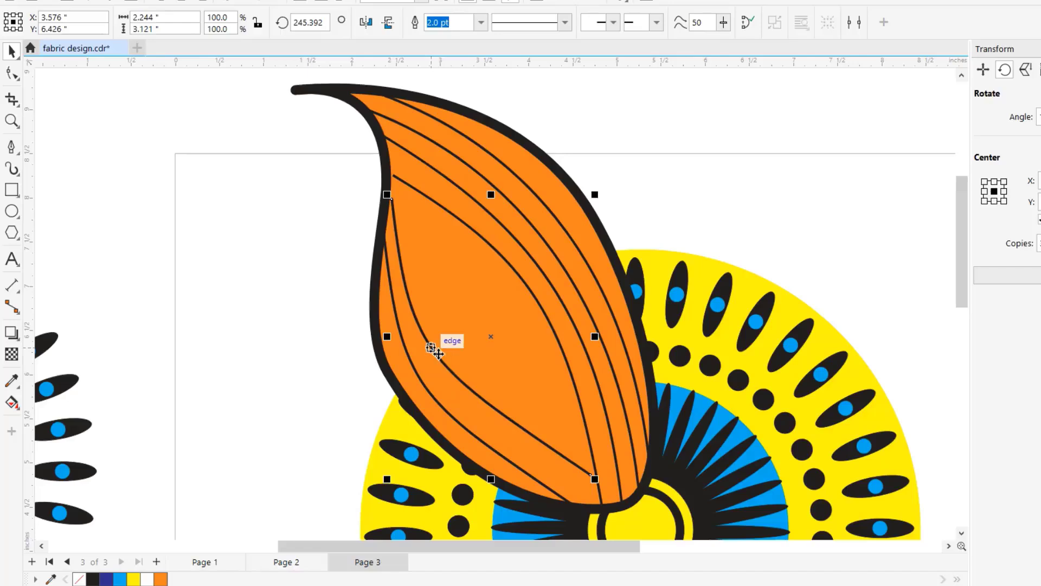
left_click_drag(432, 348, 461, 336)
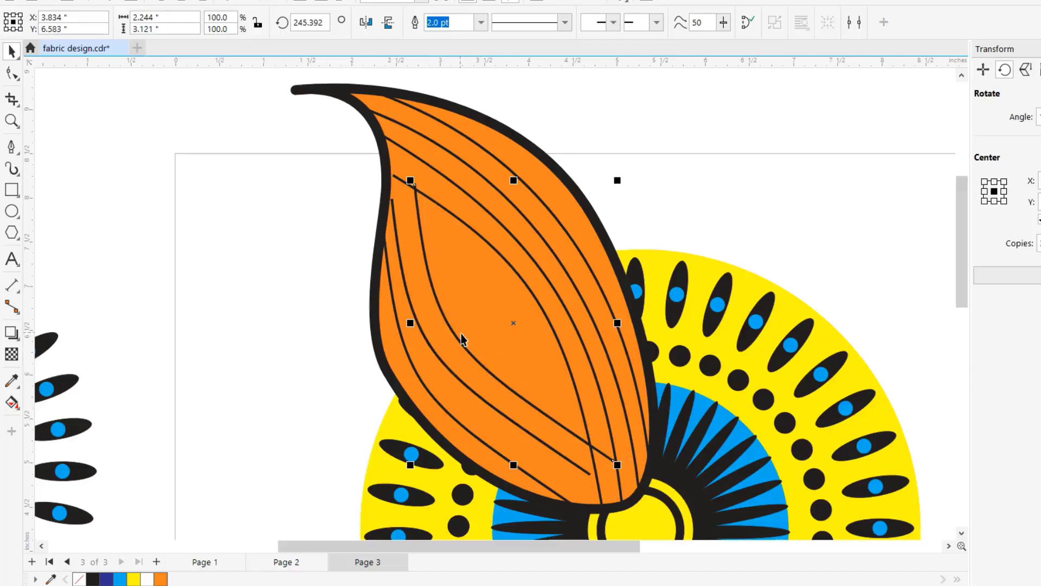
left_click_drag(460, 334, 487, 313)
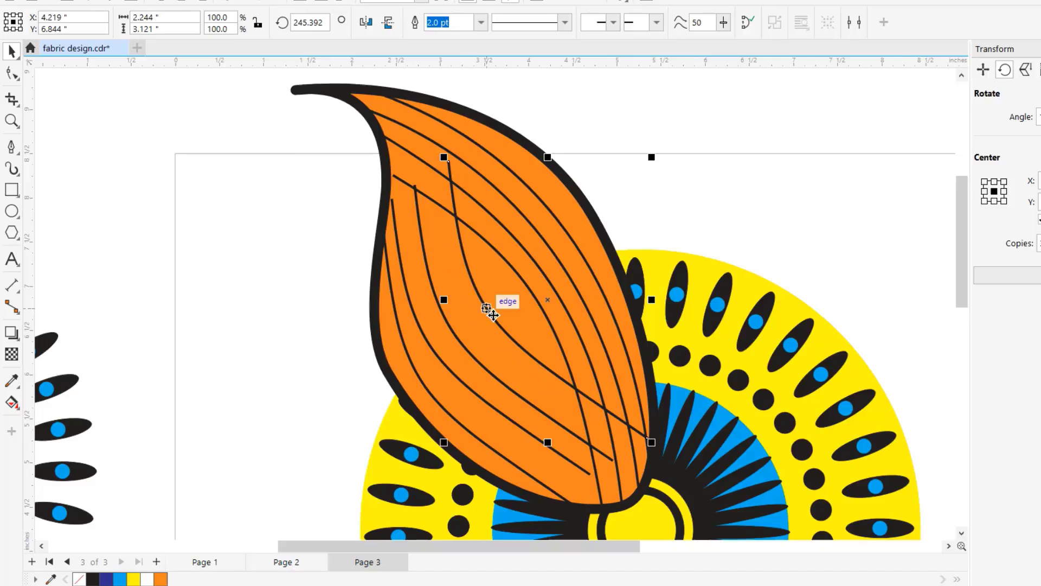
- Extend the fourth right-hand line's upper end to the outline, and fit the first left-hand copy's ends and curvature to the leaf
left_click(12, 72)
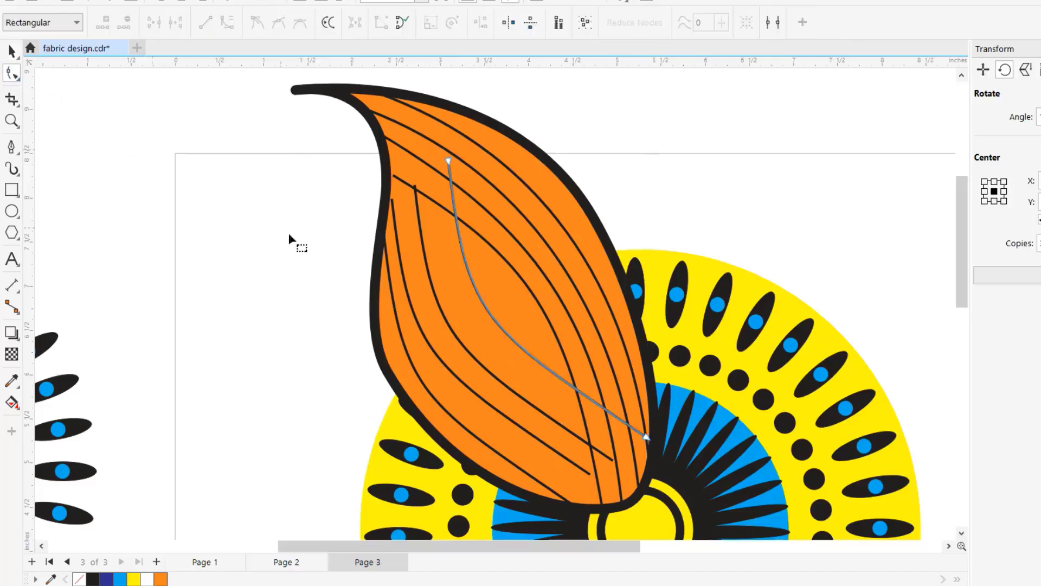
left_click_drag(451, 168, 389, 168)
left_click(400, 180)
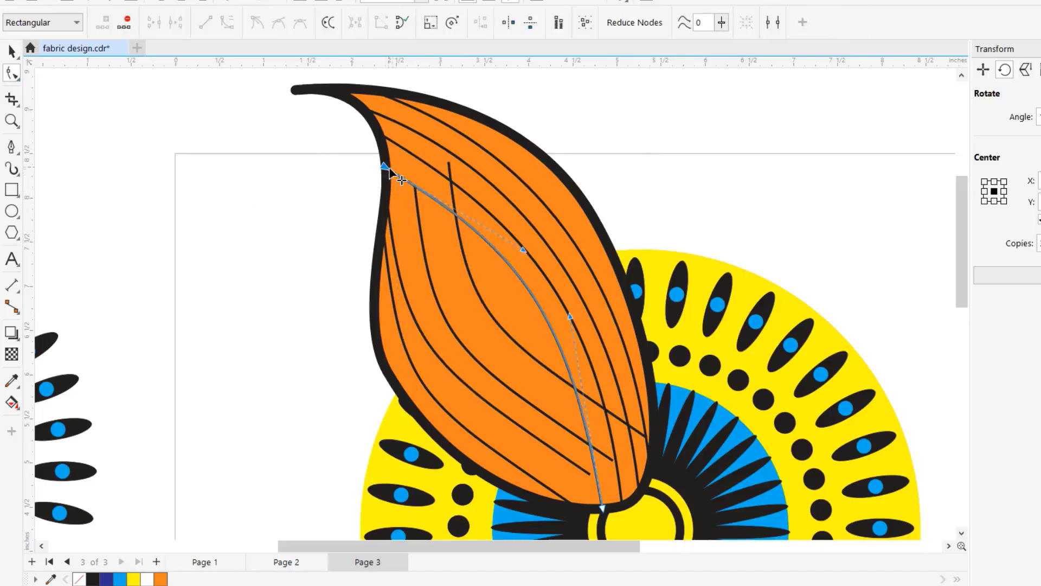
left_click(583, 469)
left_click_drag(590, 474, 599, 506)
left_click_drag(433, 396, 465, 389)
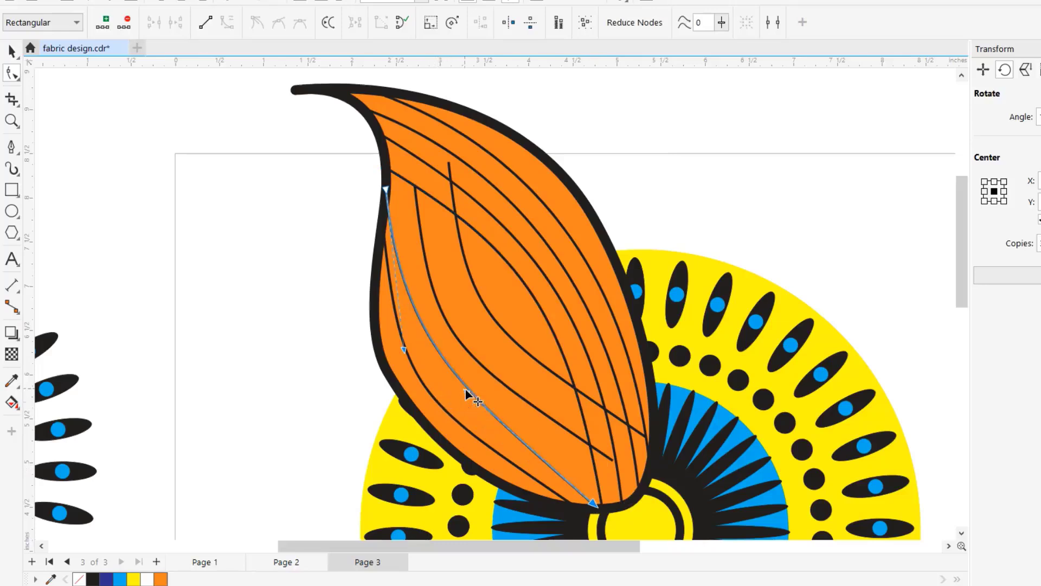
- Join the second left-hand copy to the fourth right-hand line's upper end and the leaf's bottom edge, and adjust its curvature
left_click(487, 373)
left_click_drag(613, 460, 605, 503)
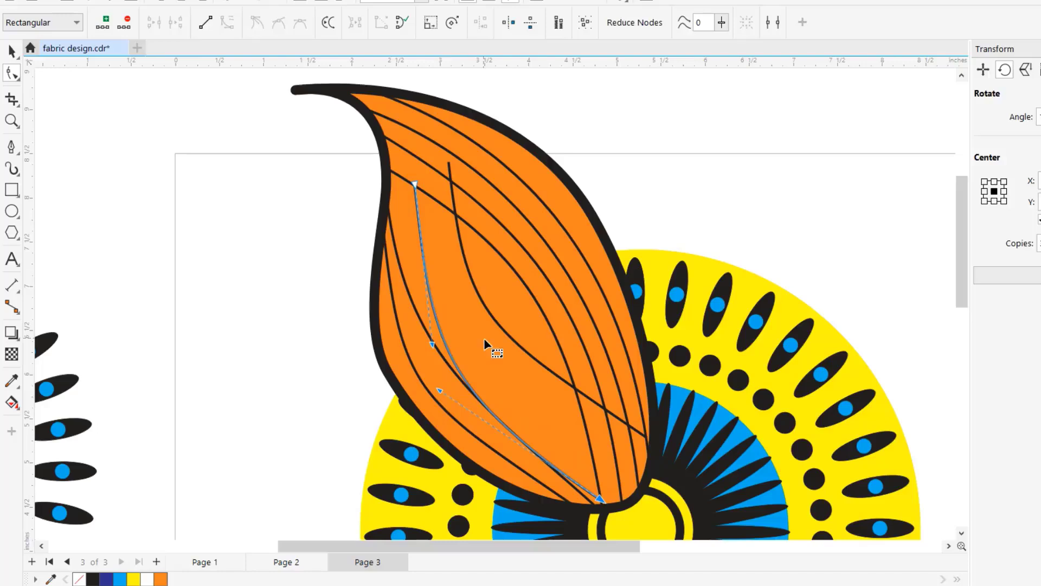
left_click_drag(441, 389, 497, 356)
left_click_drag(416, 184, 396, 175)
- Move the last copy's ends to the shared left point and the leaf's base, and bend it into a gentle S through the middle
left_click(453, 166)
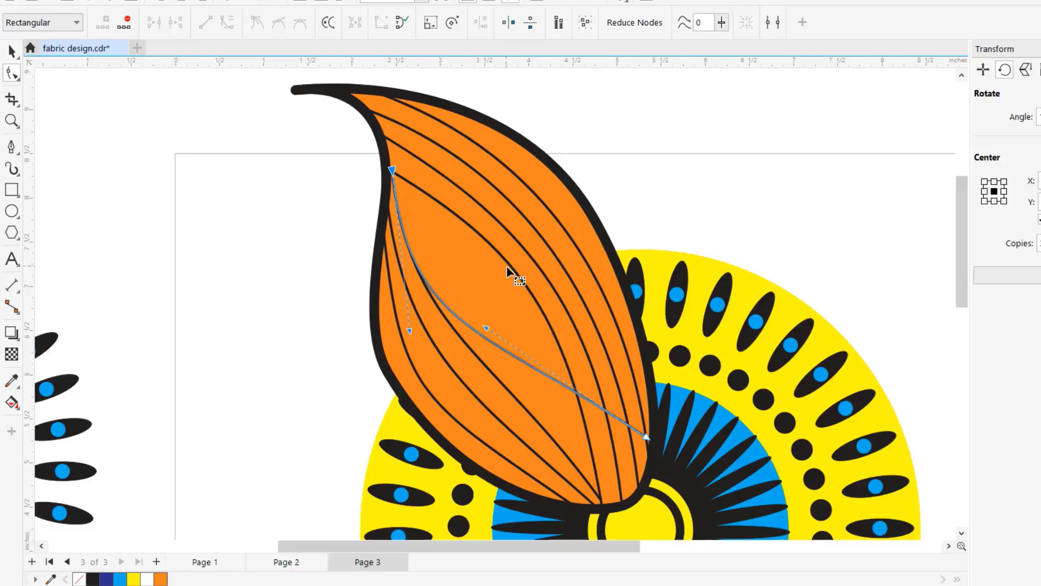
left_click_drag(648, 438, 606, 504)
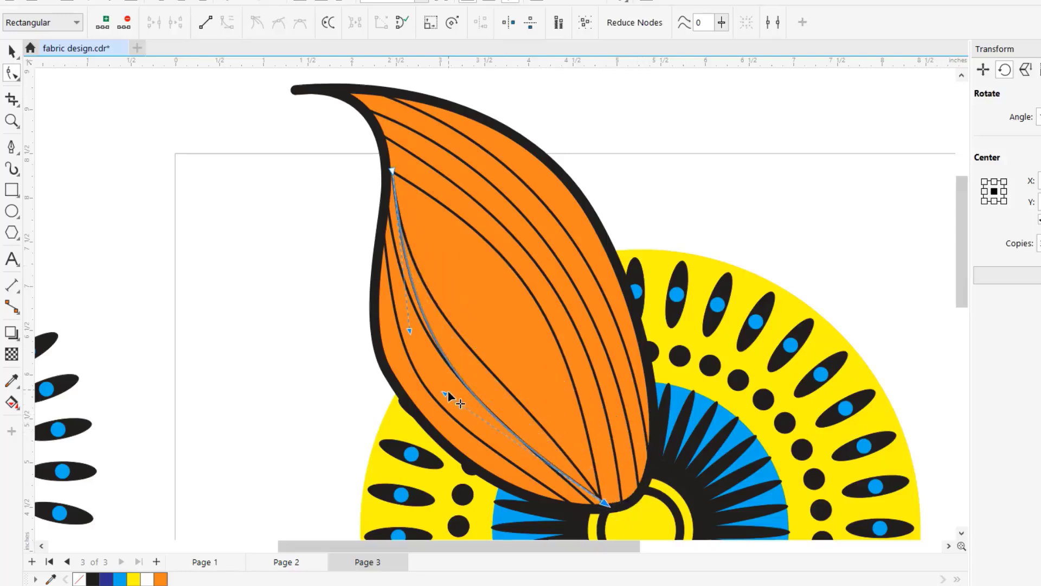
left_click_drag(446, 394, 524, 300)
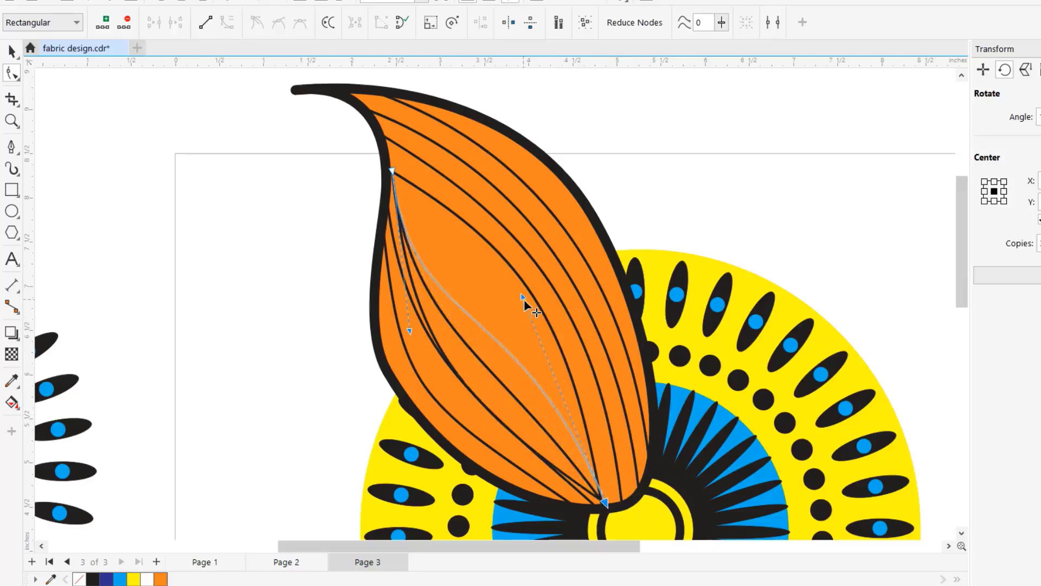
left_click_drag(410, 331, 455, 285)
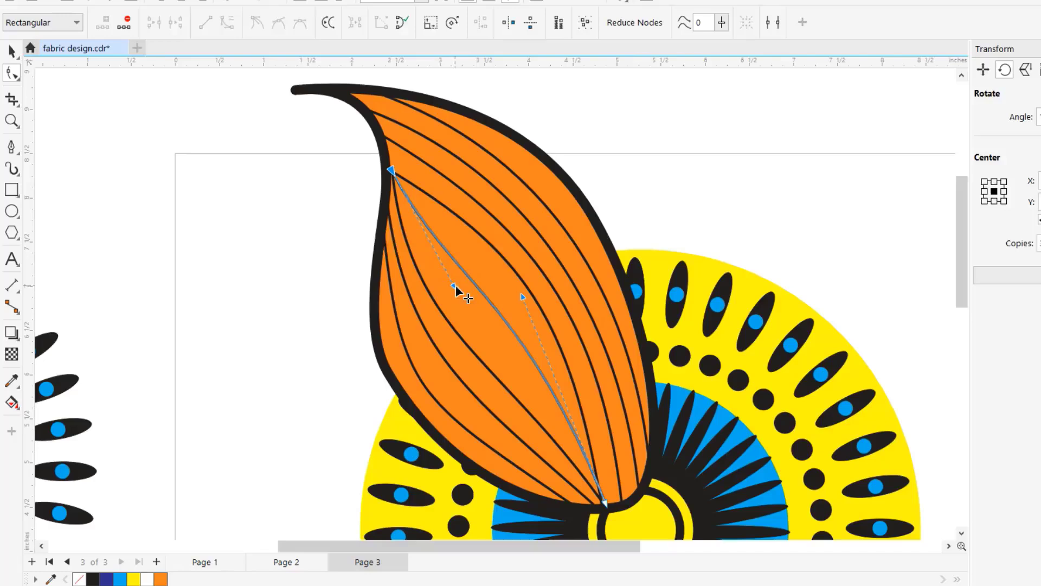
left_click(11, 120)
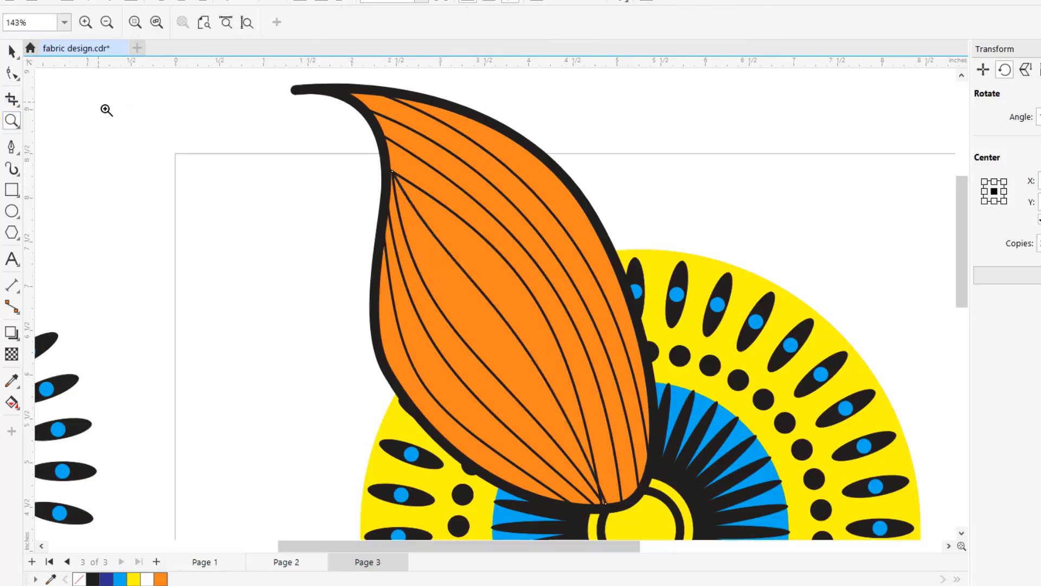
- Group the orange leaf outline with all its curved vein lines
right_click(102, 106)
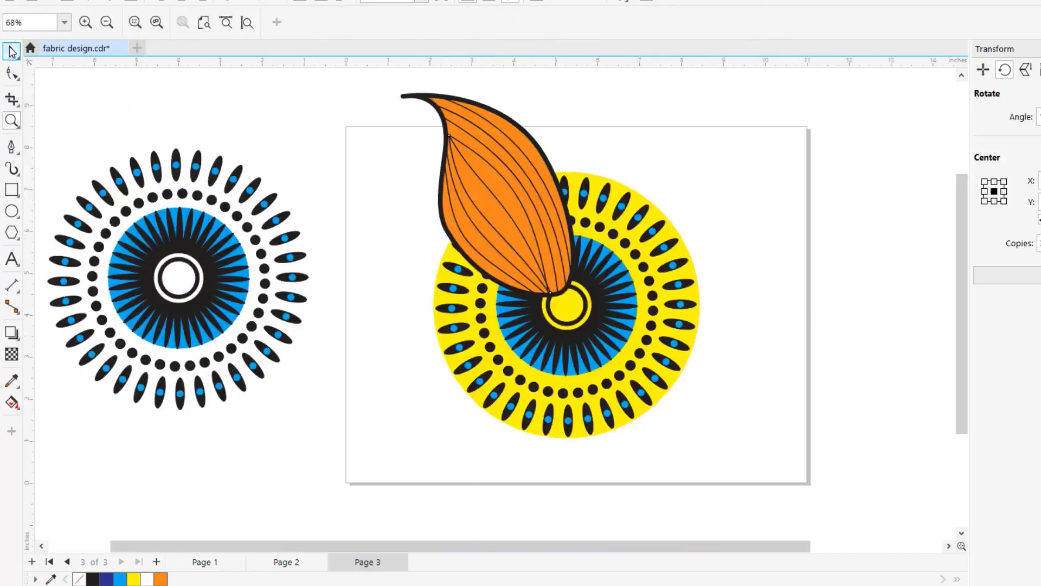
left_click(10, 53)
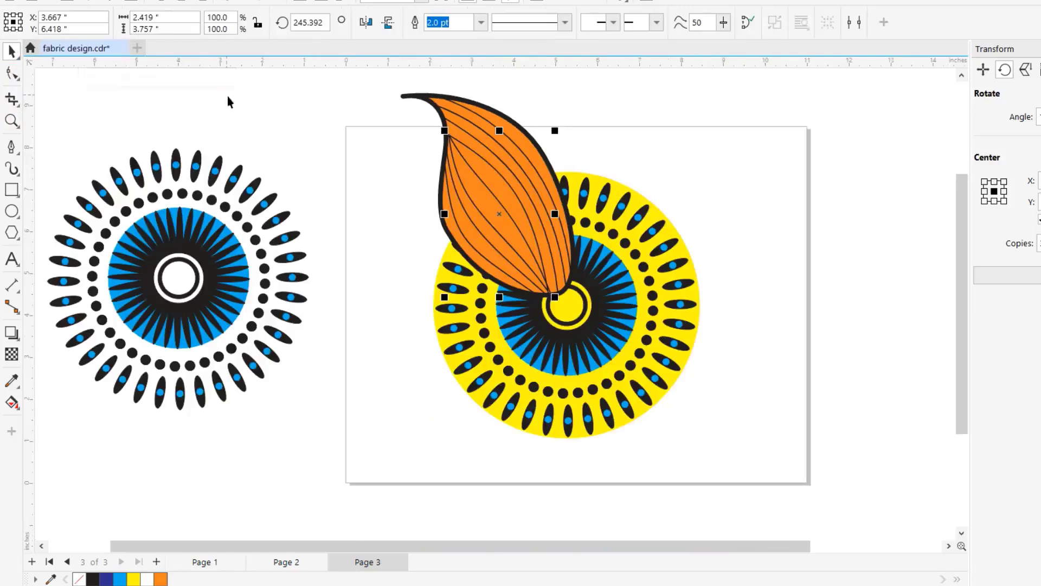
left_click(379, 96)
left_click_drag(371, 84, 612, 326)
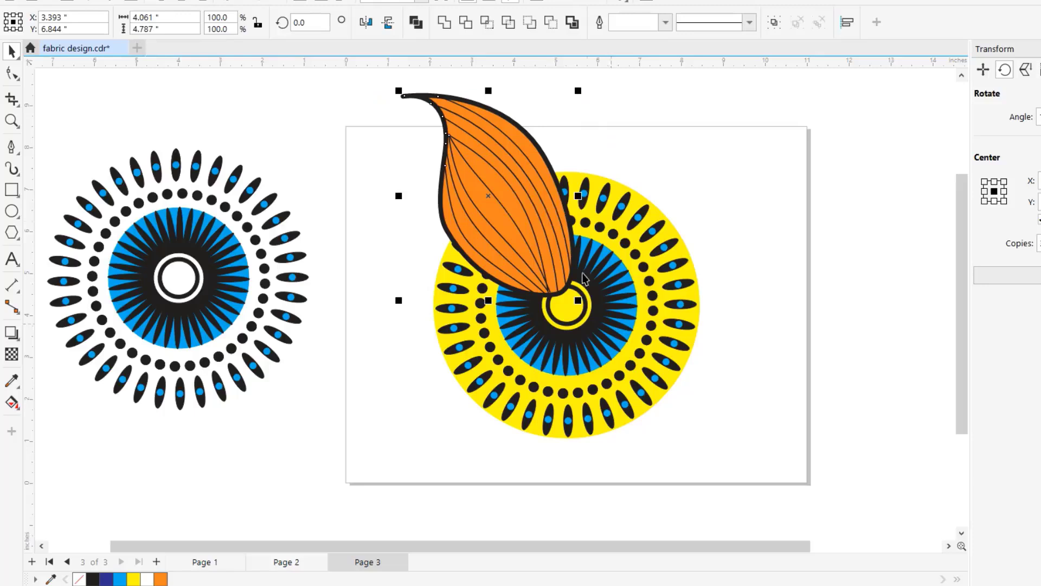
right_click(508, 207)
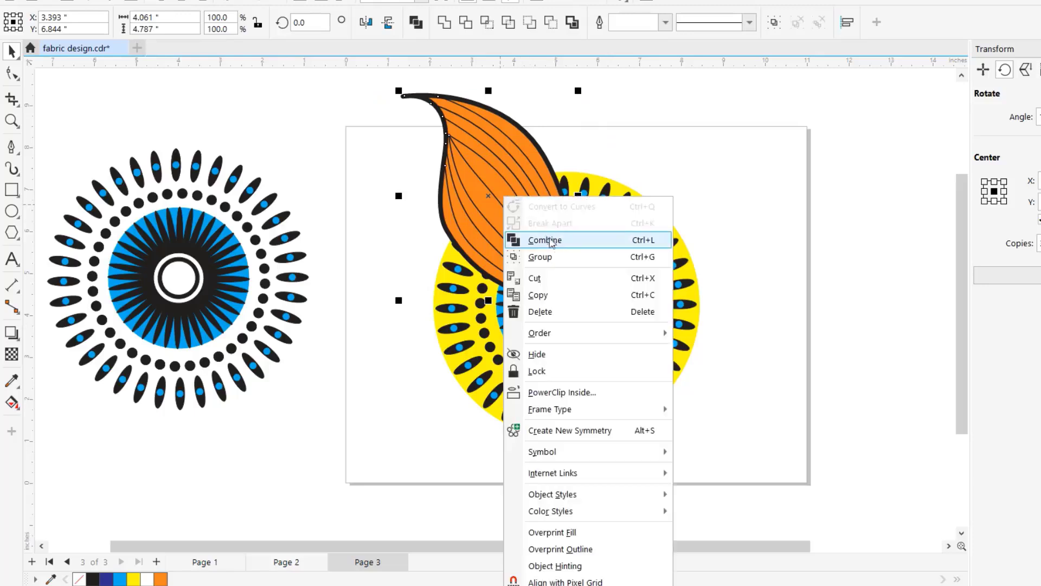
left_click(556, 258)
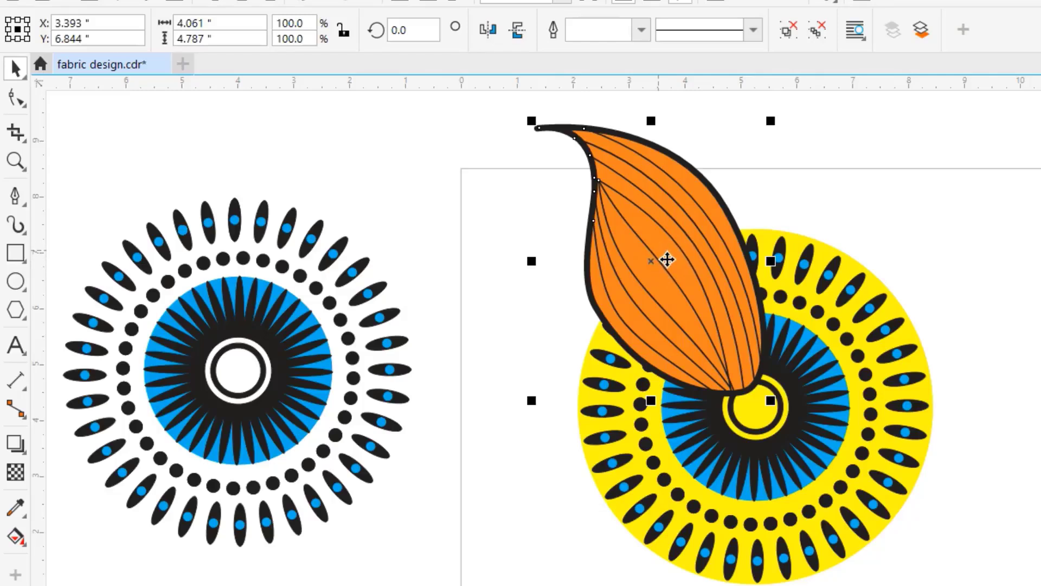
- Try four rotated copies of the leaf at 10 degrees about a point near the yellow pattern's middle, and undo them
left_click(667, 260)
mouse_move(667, 260)
left_mouse_down()
mouse_move(658, 261)
mouse_move(780, 432)
left_mouse_up()
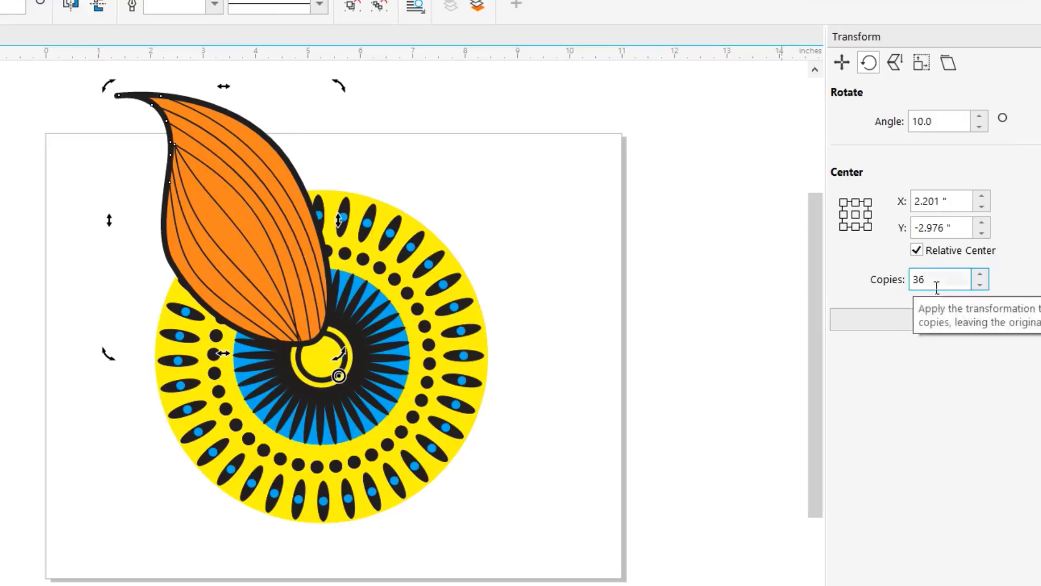
type("4")
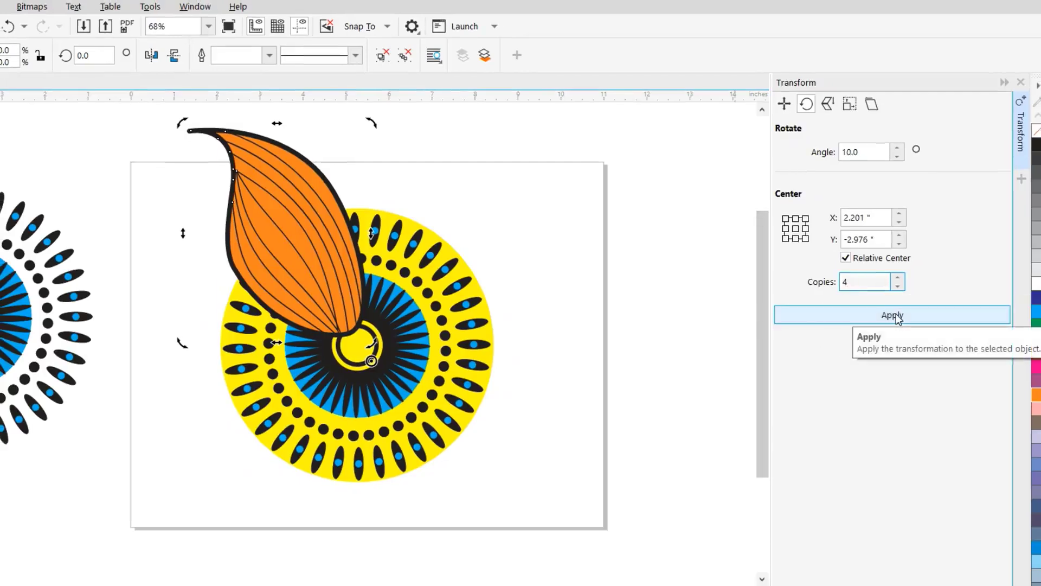
left_click(893, 315)
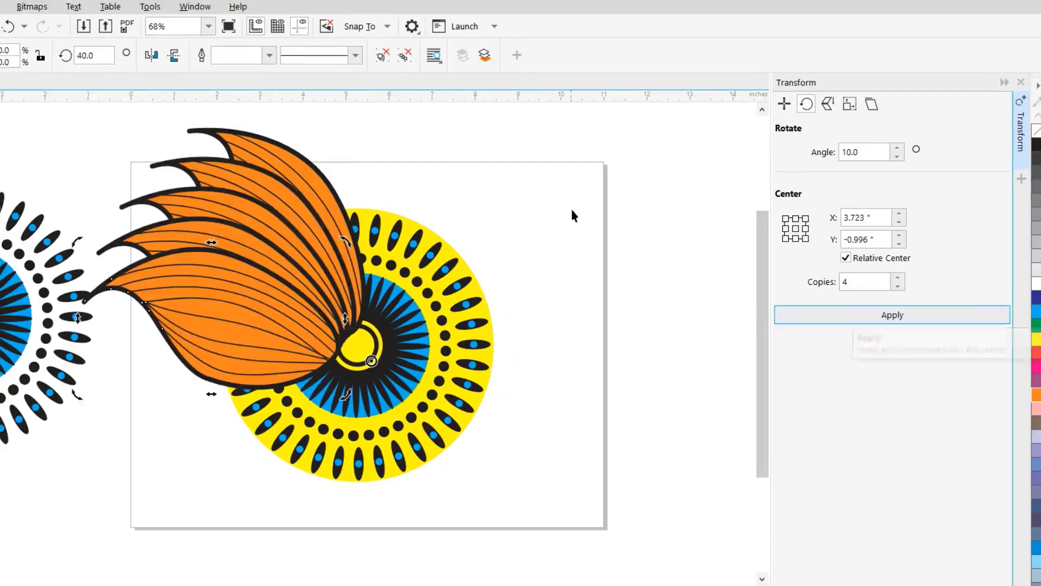
left_click(10, 26)
- Set the rotation angle to 90 degrees, apply it to the leaf with four copies, and undo the copies
left_click(858, 153)
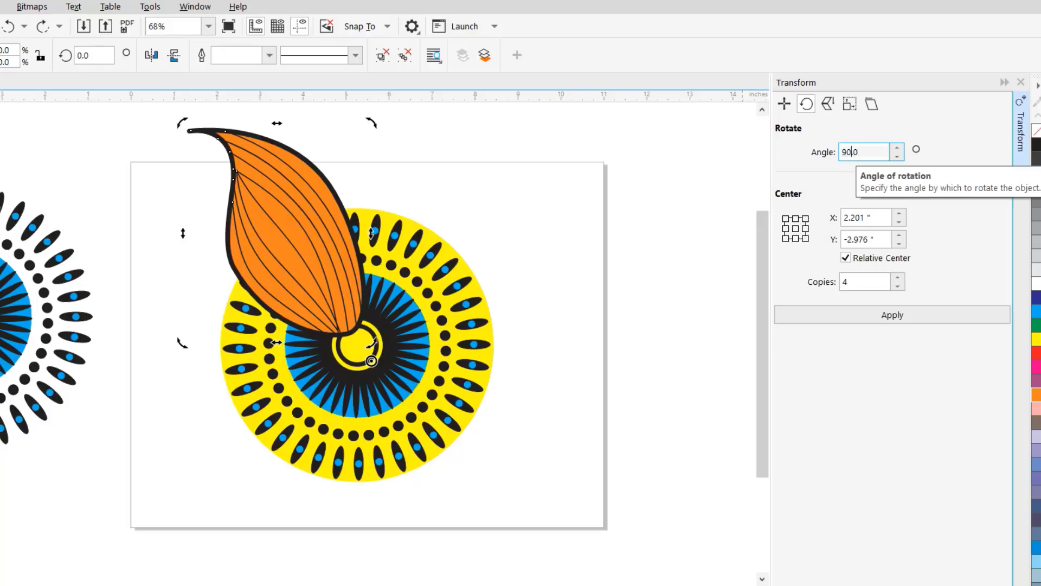
left_click(889, 315)
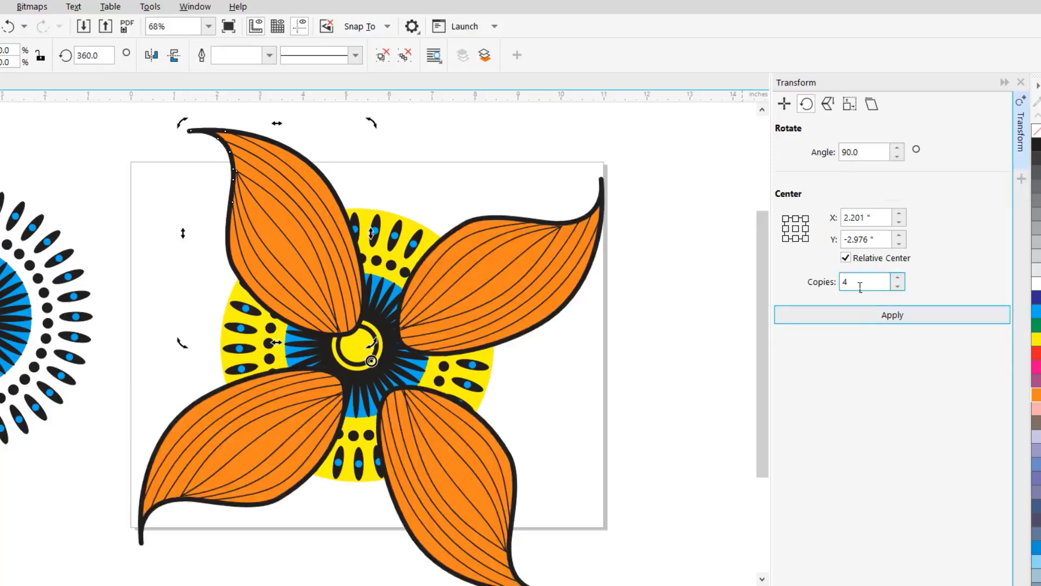
left_click(8, 26)
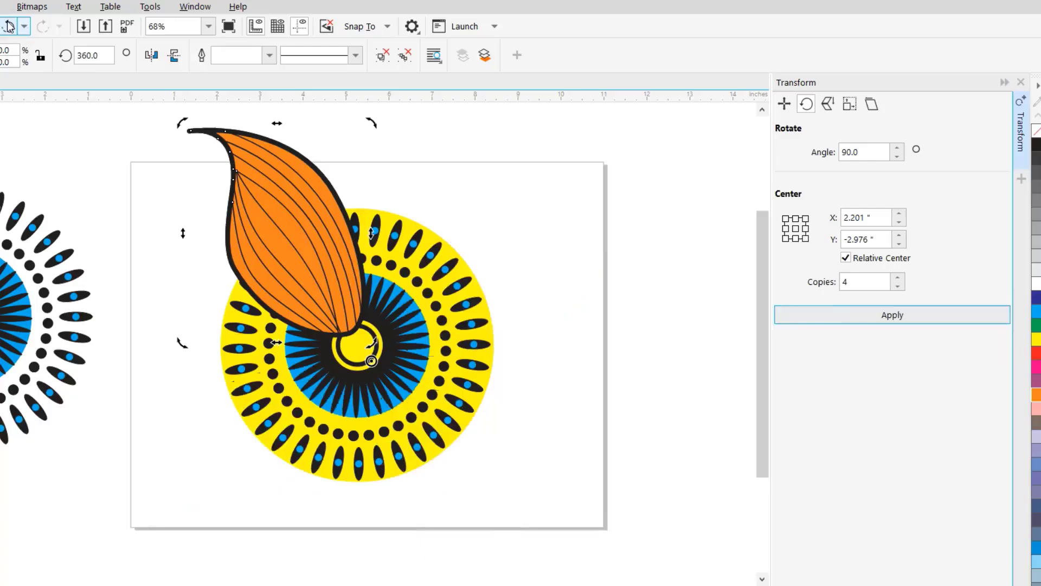
- Try five rotated copies of the leaf at 90 degrees, and undo them
double_click(856, 287)
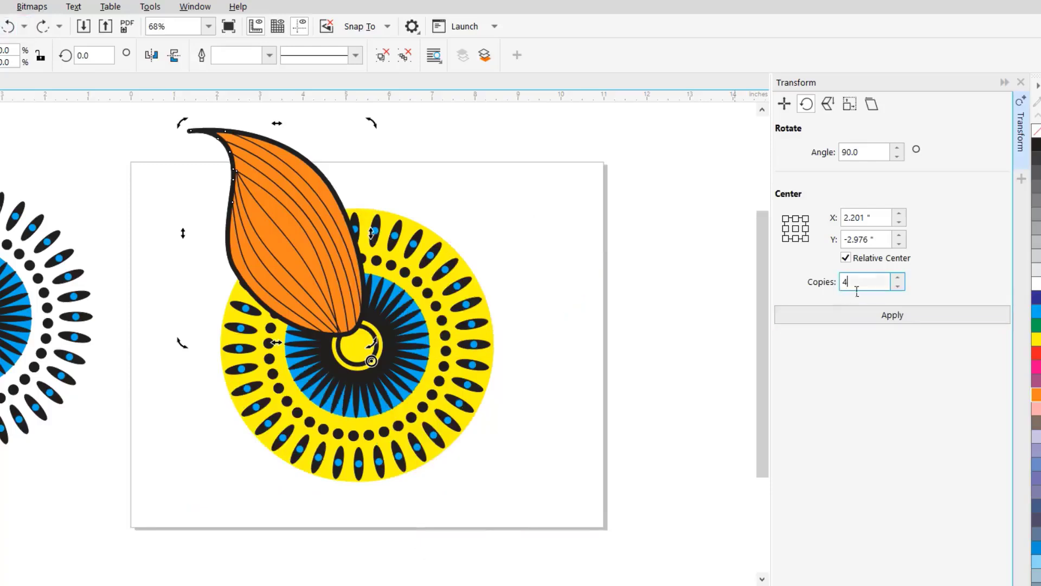
key("BackSpace")
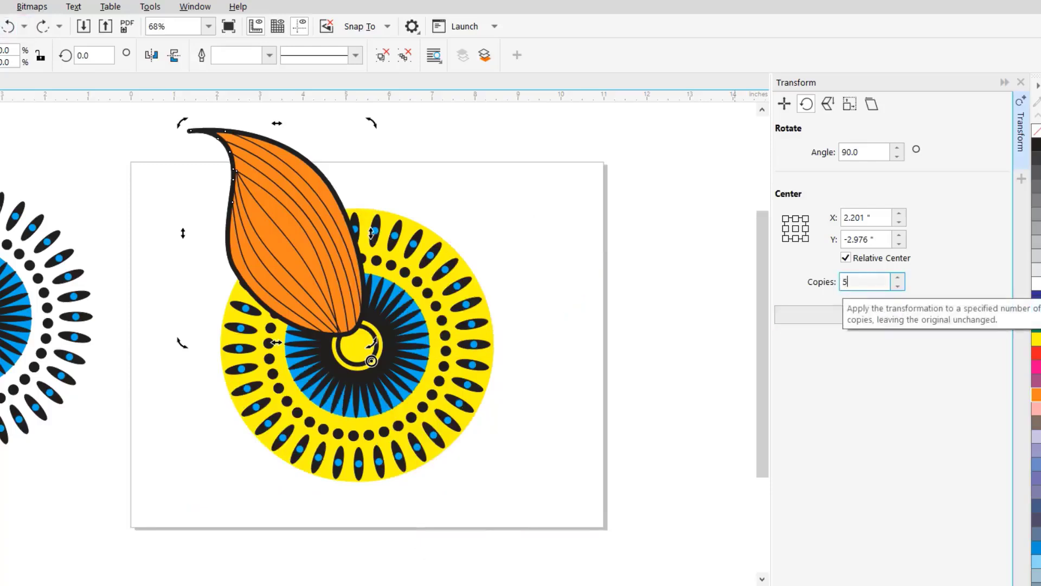
left_click(835, 314)
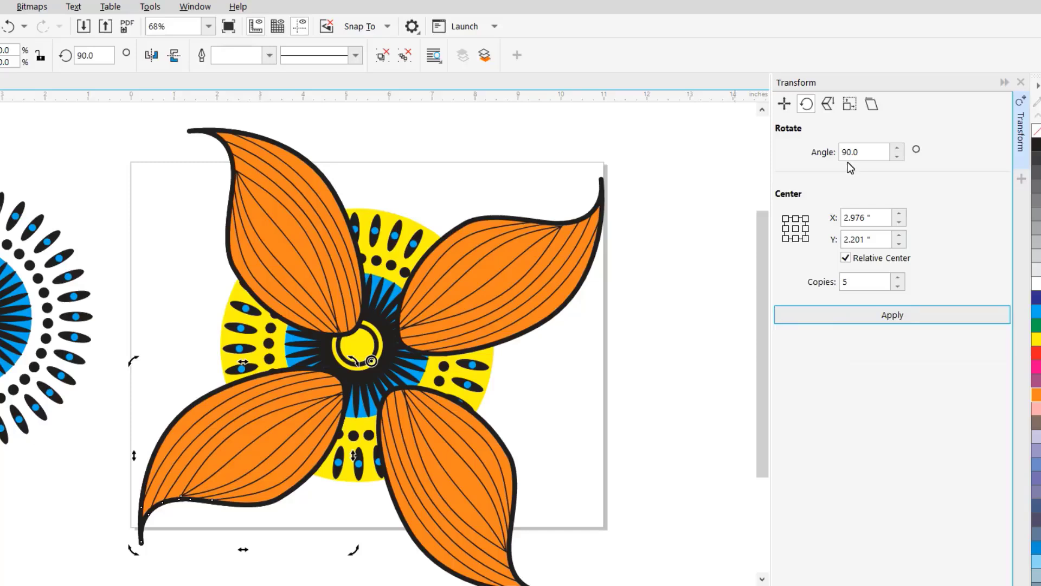
left_click(859, 154)
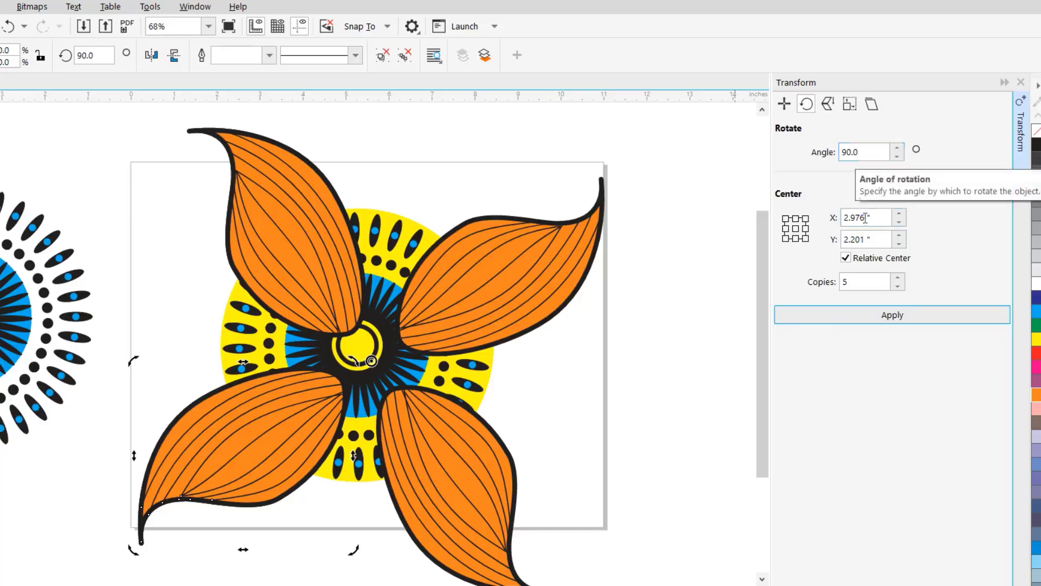
left_click(859, 286)
type("5")
key("Return")
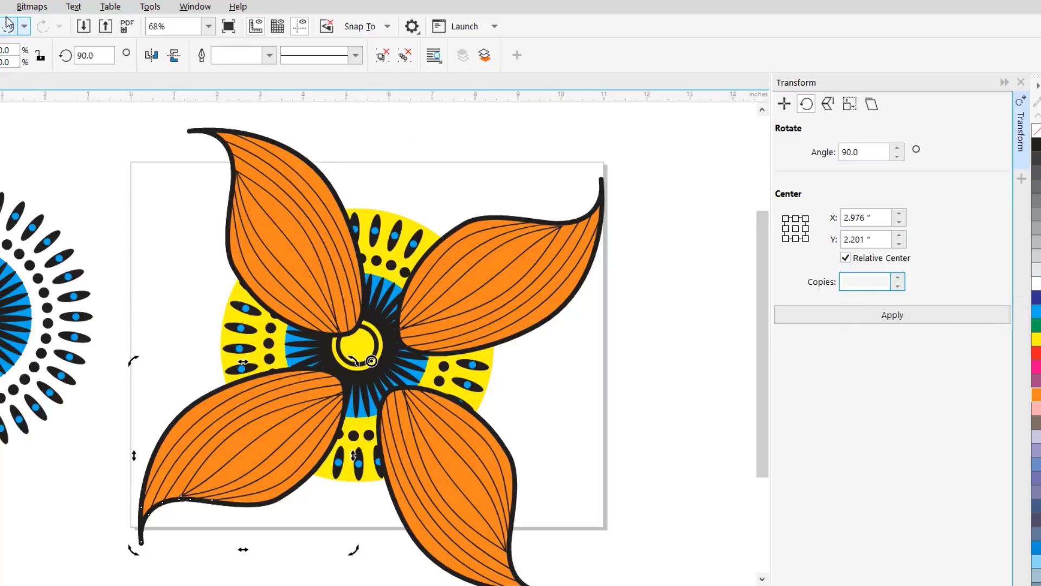
key("ctrl+z")
- Set the number of copies to 6, apply the 90-degree rotation to the leaf, and undo the result
left_click(861, 291)
type("6")
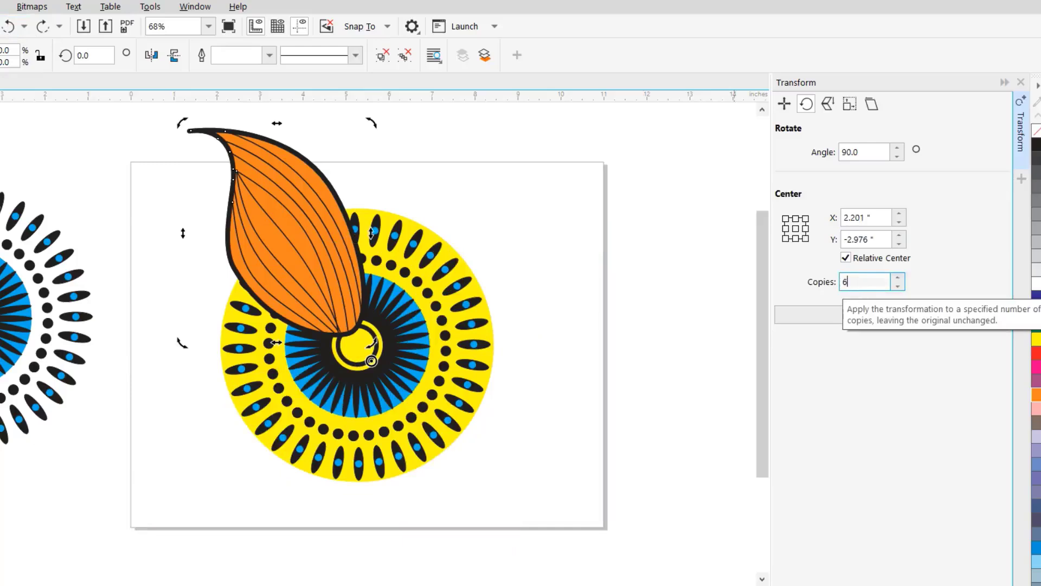
left_click(831, 316)
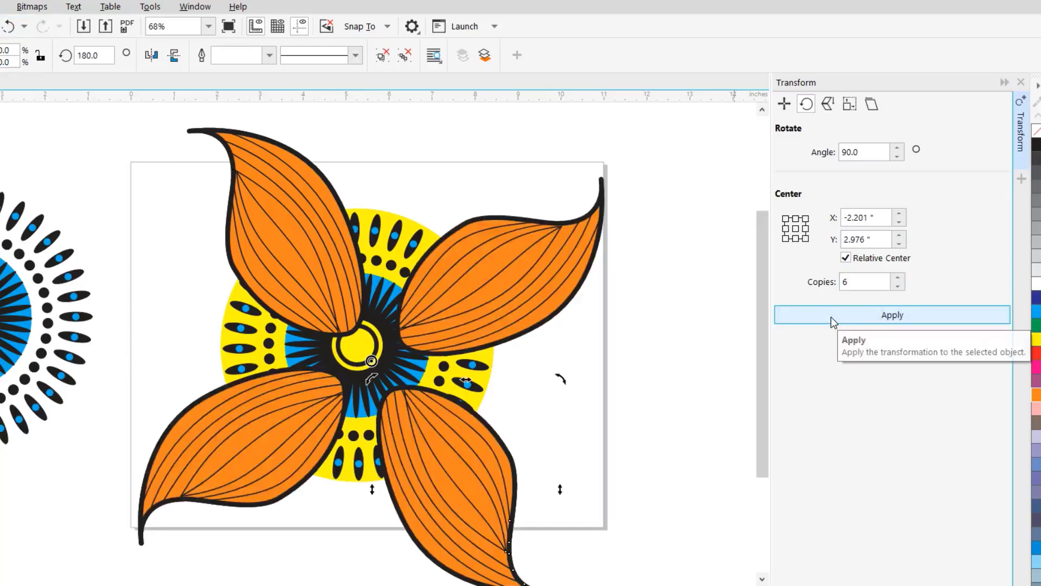
left_click(8, 26)
- Rotate six 90-degree copies of the leaf about the yellow pattern's exact centre, and move the pattern off the page onto the white copy
left_click_drag(372, 360, 369, 353)
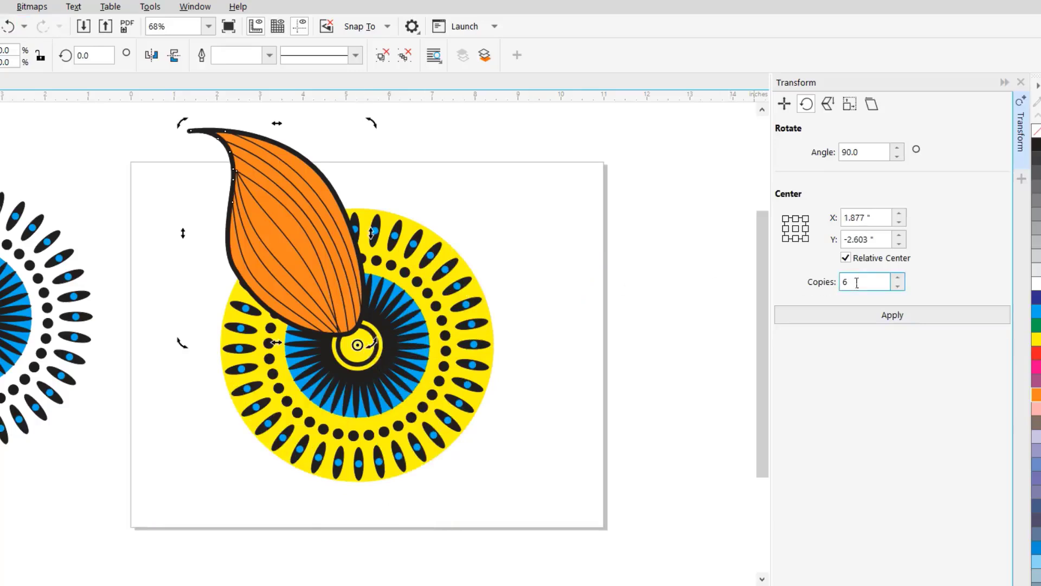
left_click(888, 318)
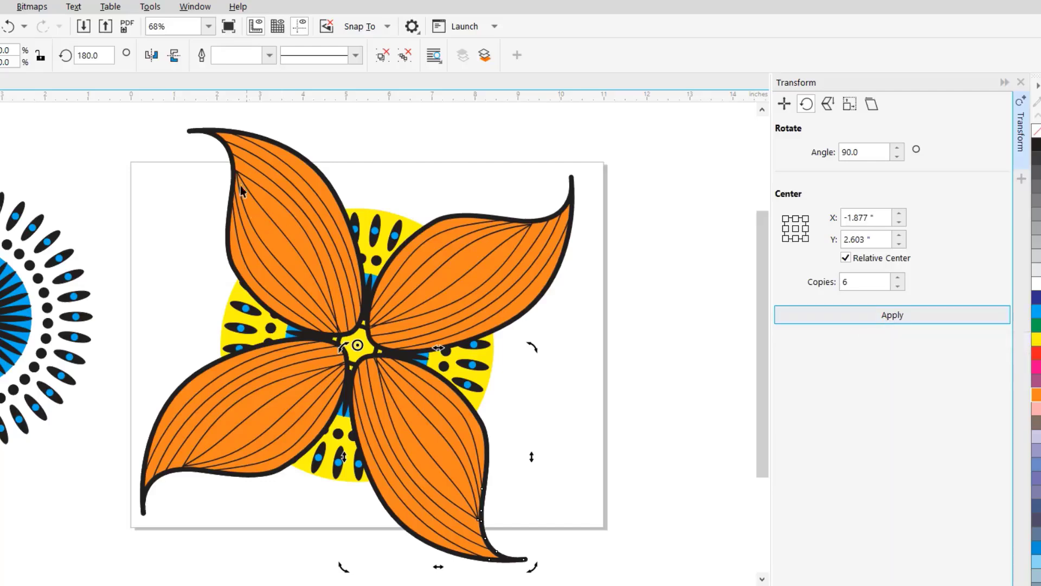
left_click(370, 221)
left_click_drag(381, 220, 0, 174)
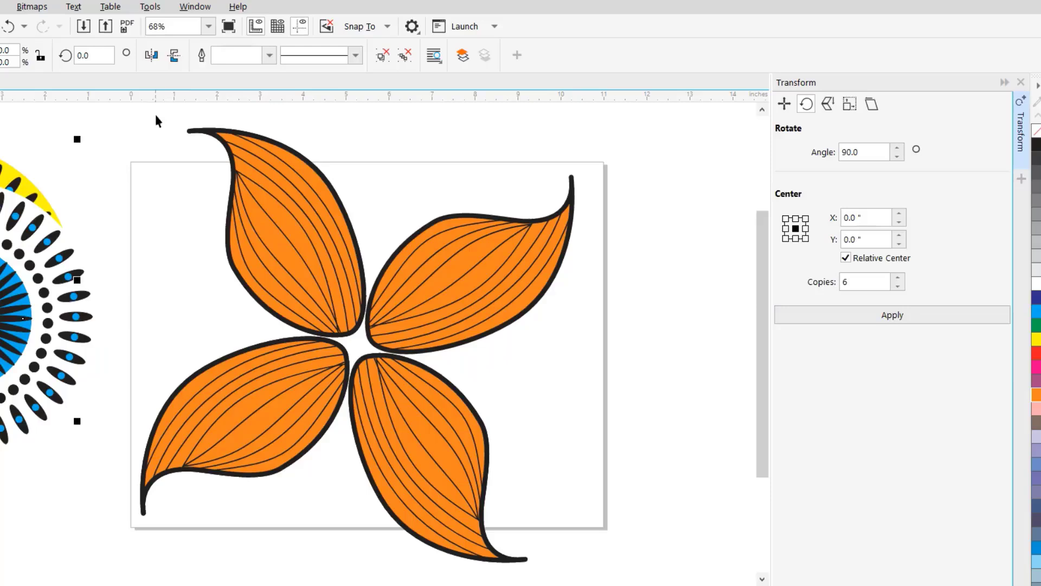
- Try to group all the orange leaves on the page
left_click_drag(144, 114, 633, 525)
right_click(454, 228)
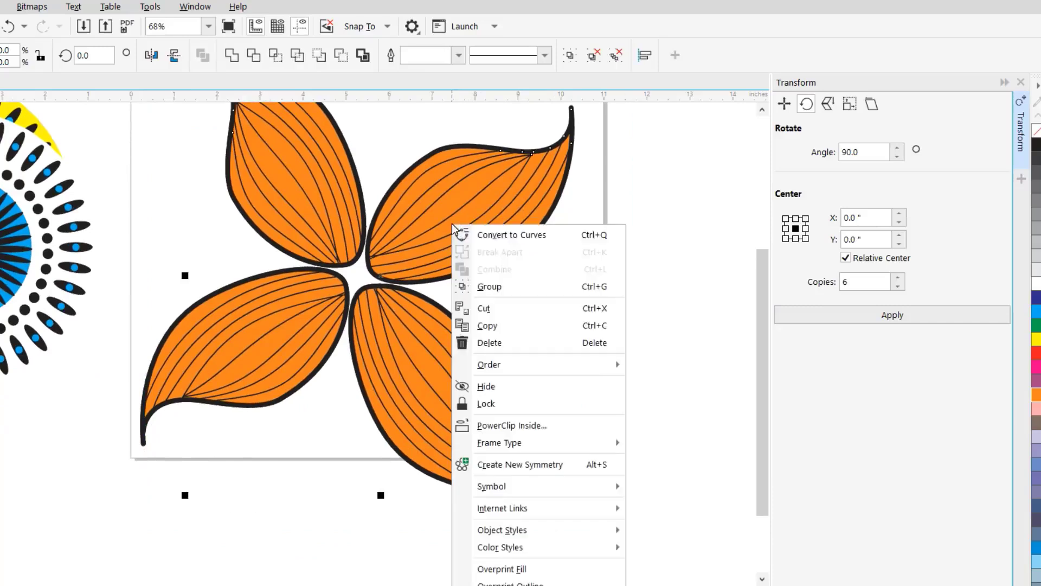
left_click(508, 286)
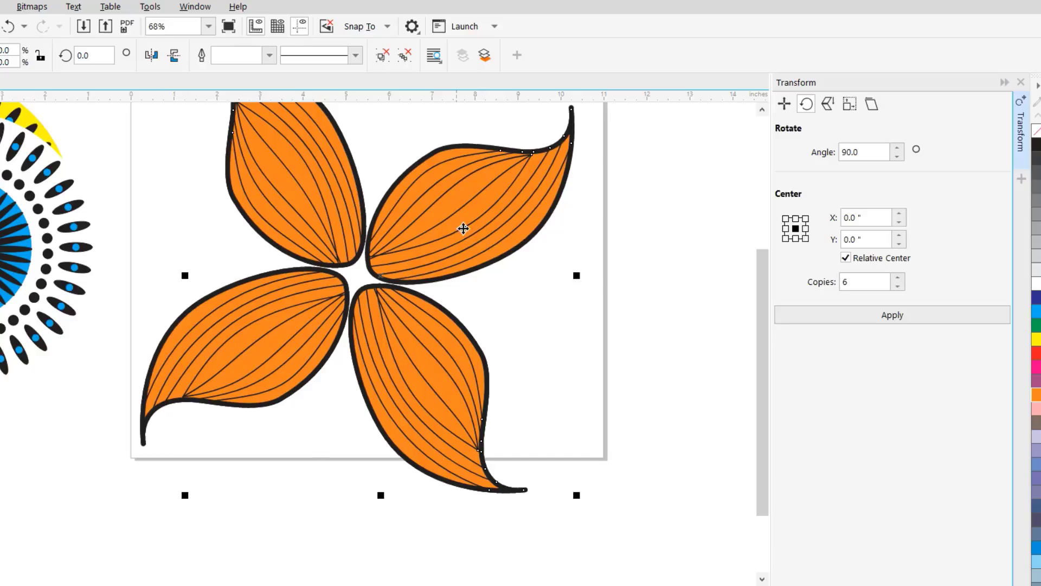
- Try a rotated duplicate of the leaf group between the existing leaves, and undo it
left_click_drag(762, 327, 762, 285)
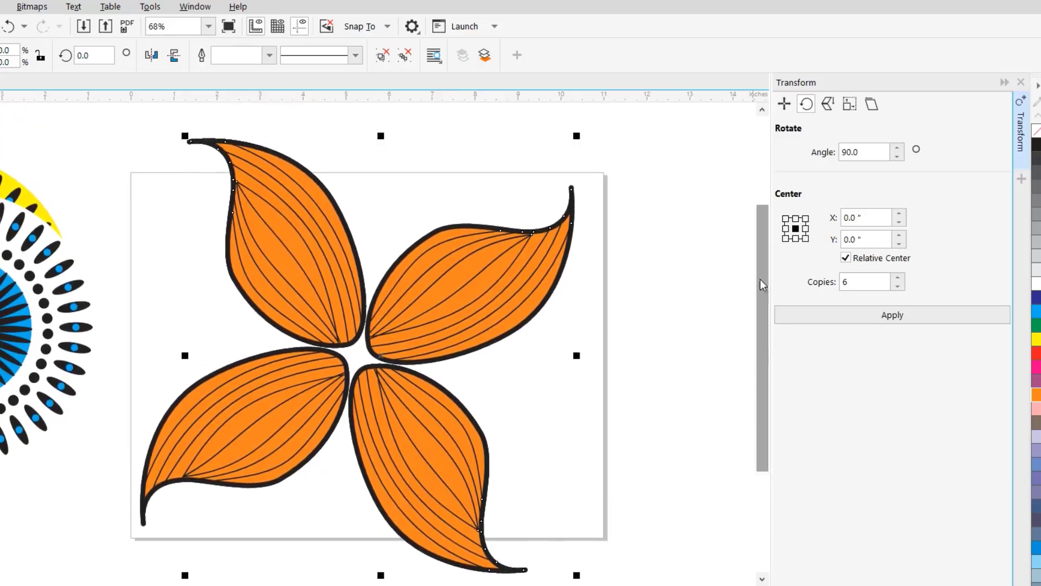
left_click(491, 285)
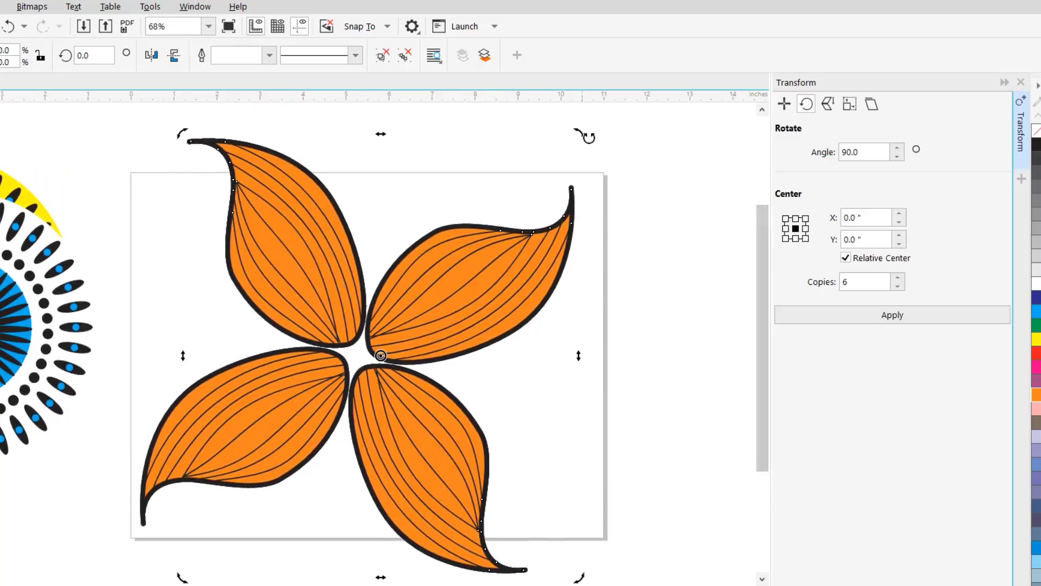
left_click_drag(589, 137, 679, 315)
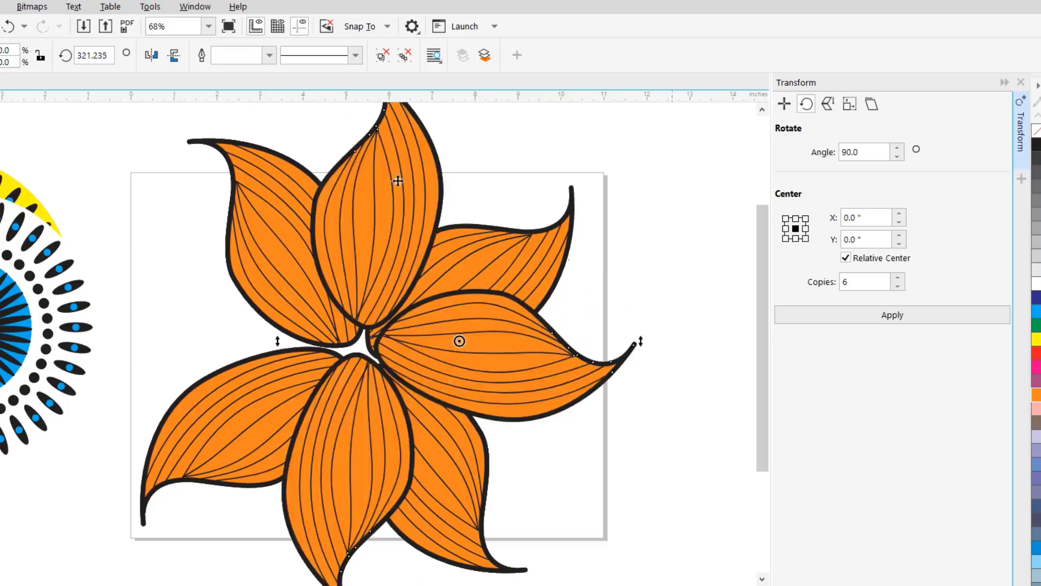
left_click(8, 26)
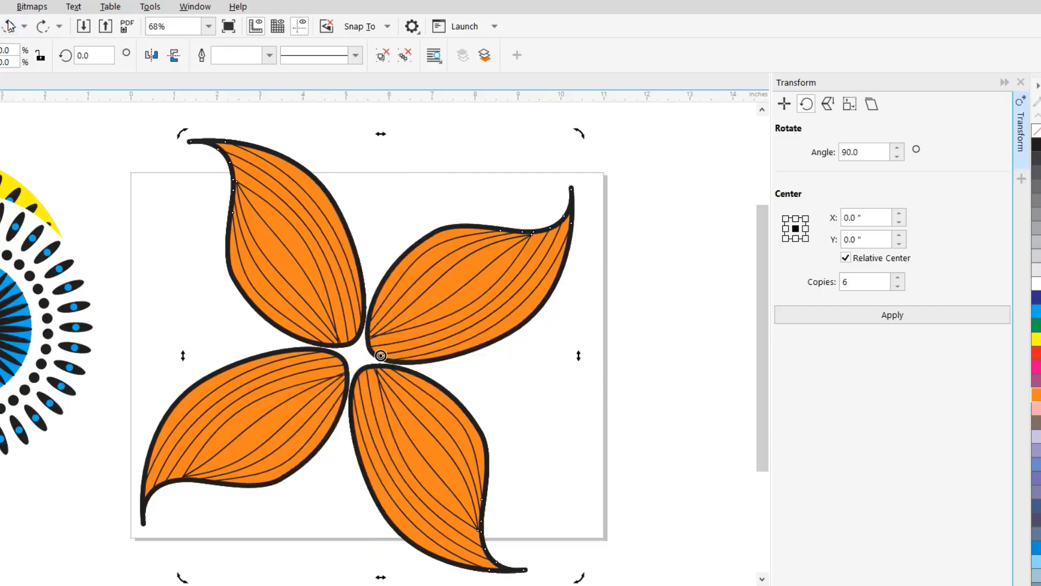
left_click_drag(251, 186, 176, 193)
left_click(9, 26)
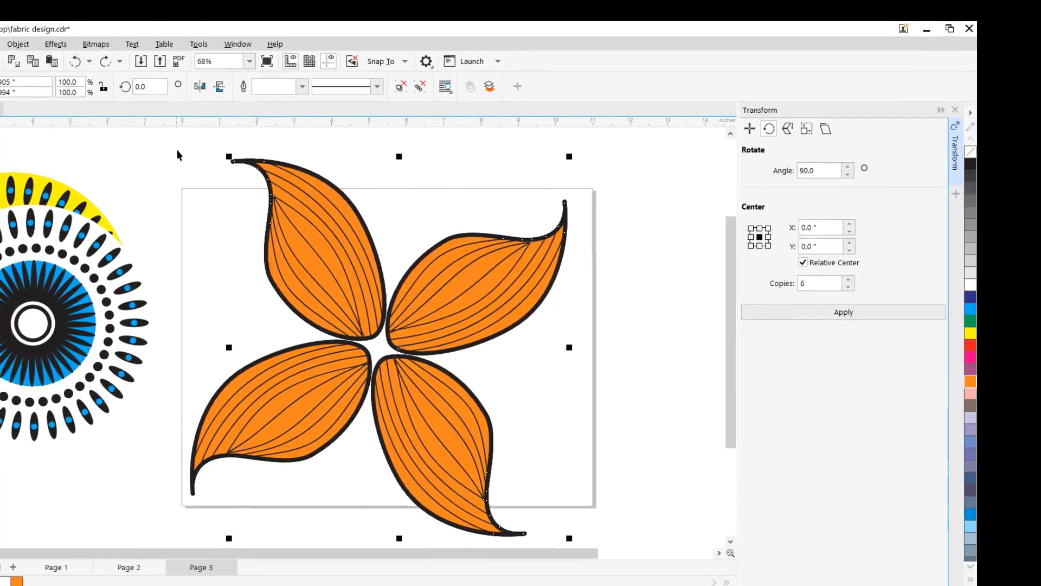
- Group the complete set of orange leaves, including the lower-left one
left_click_drag(130, 137, 660, 529)
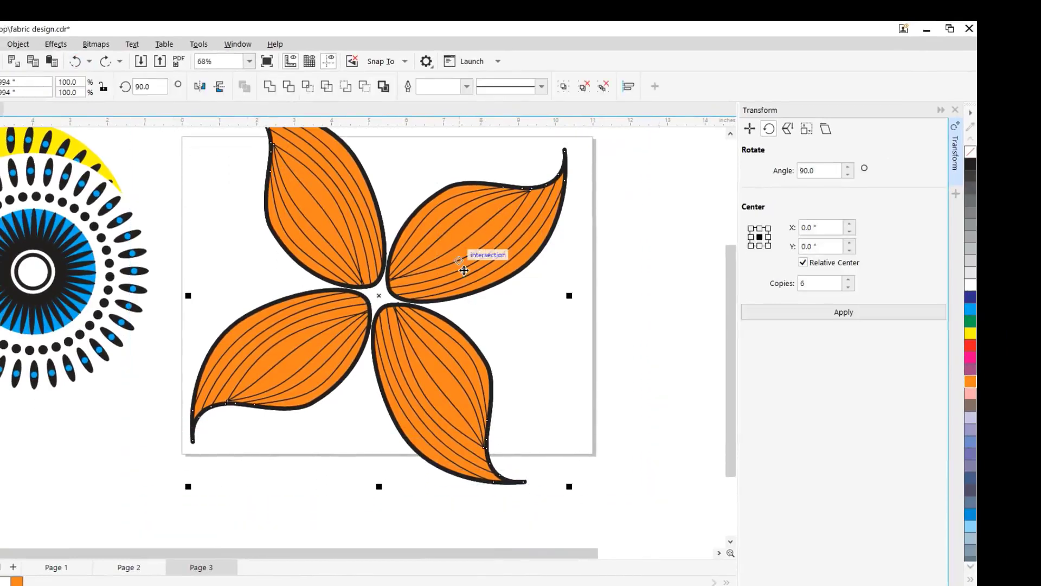
right_click(457, 240)
left_click(512, 295)
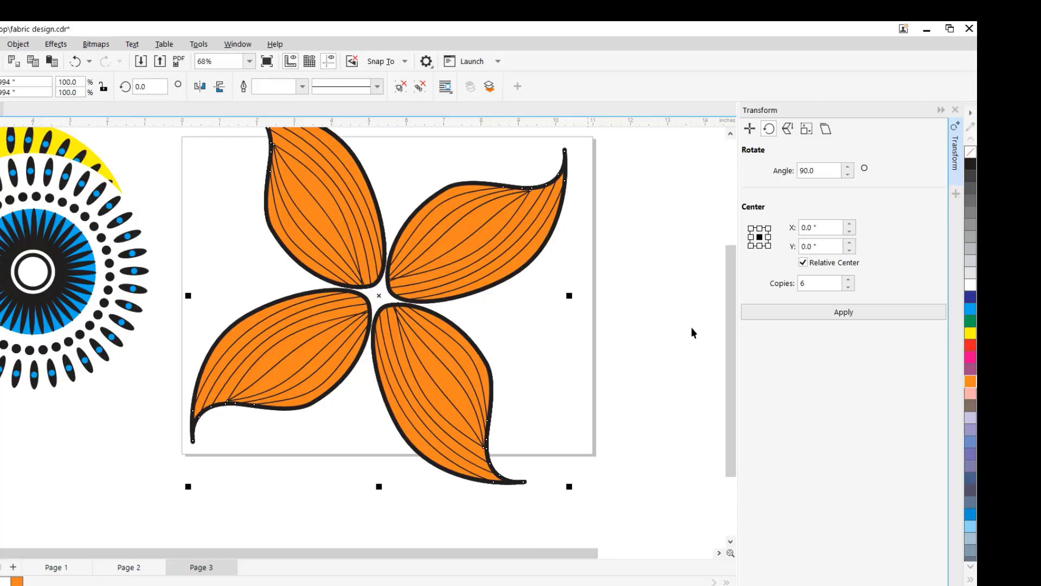
- Create a duplicate of the leaf group rotated about 40 degrees clockwise around its centre, filling the gaps between the leaves
left_click_drag(730, 324, 730, 288)
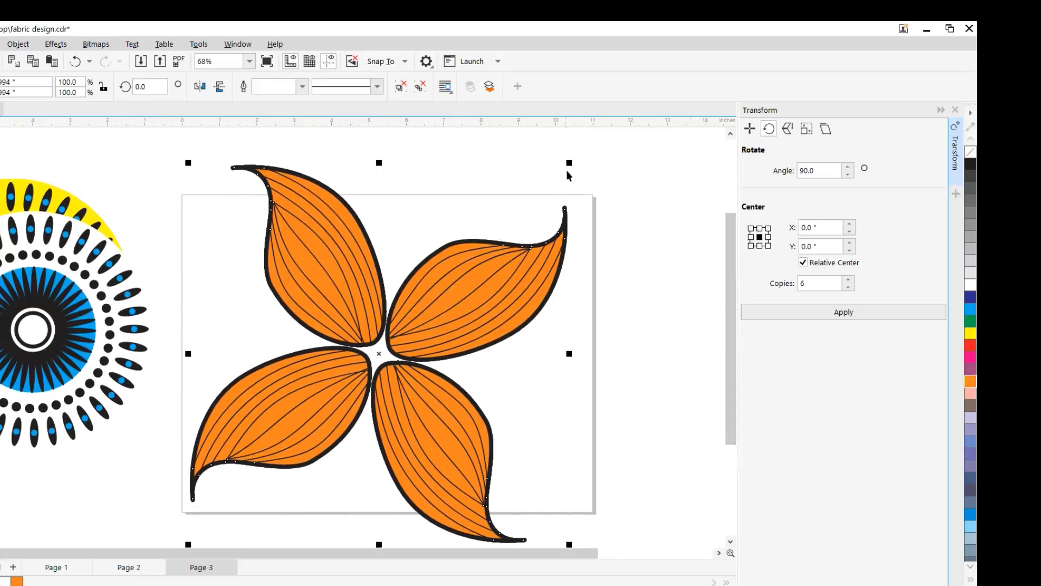
left_click(478, 302)
left_click_drag(576, 163, 665, 336)
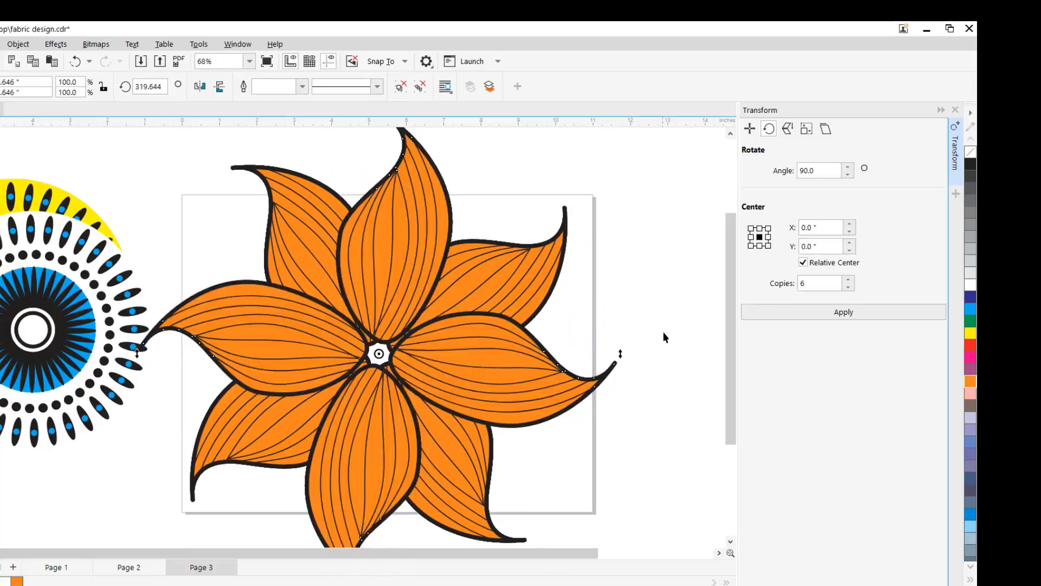
left_click(491, 181)
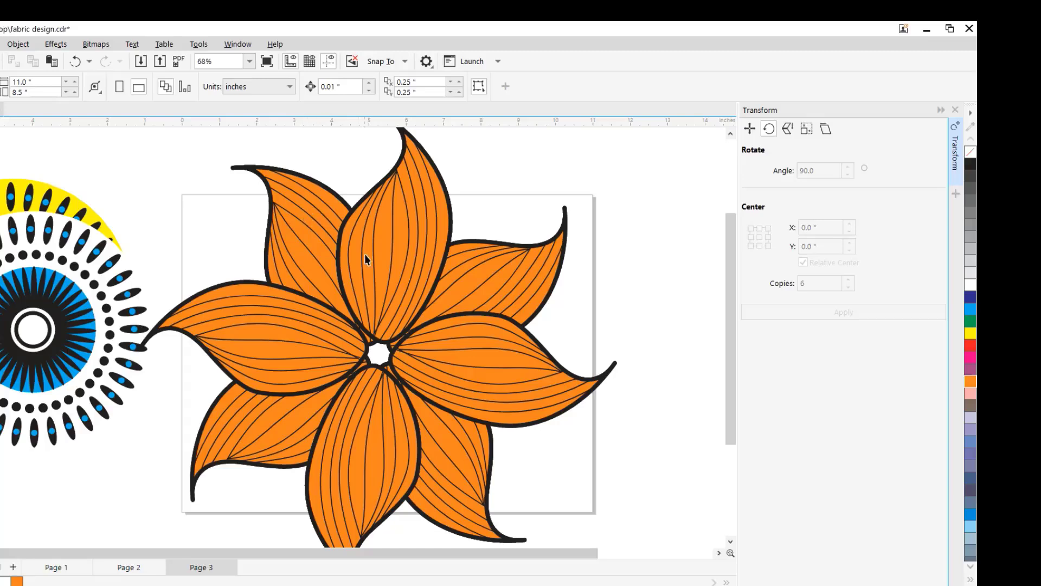
- Send the front group of orange leaves to the back of the page, behind the other leaf group
left_click(388, 257)
right_click(389, 257)
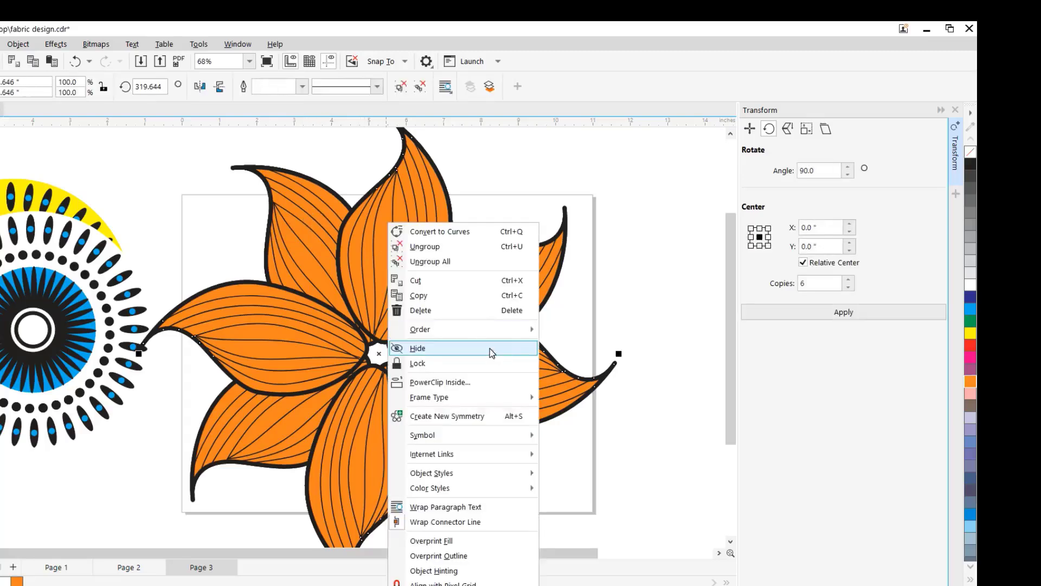
mouse_move(525, 330)
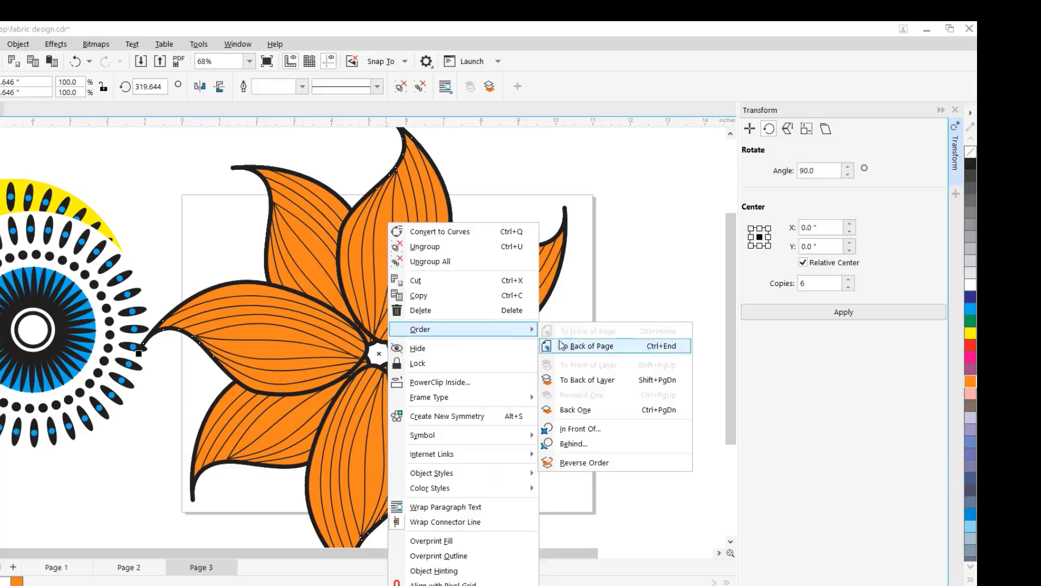
left_click(583, 348)
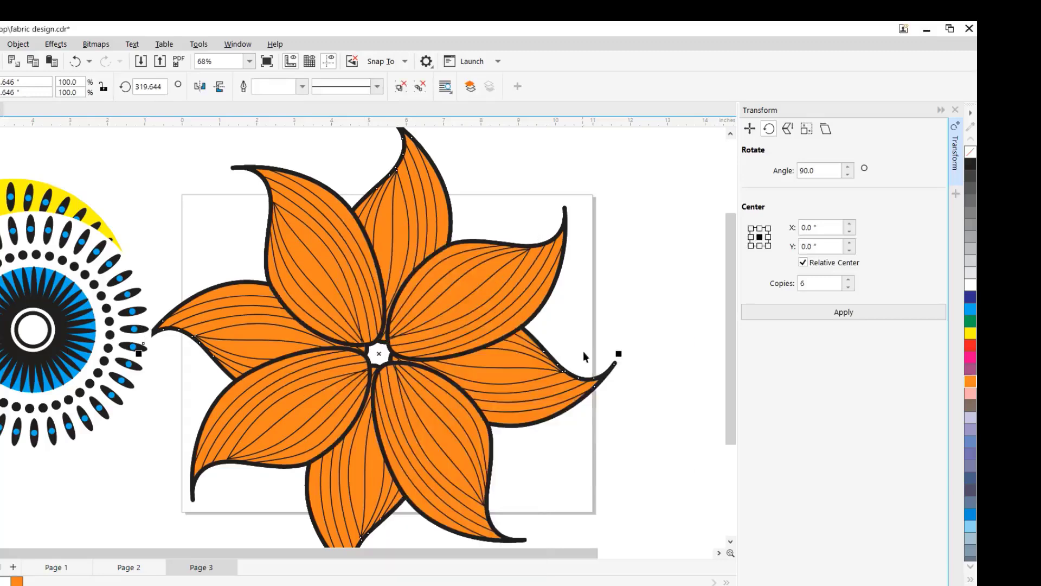
key("Escape")
- Ungroup the rear orange leaves and fill all four of them with cyan
left_click(421, 218)
right_click(425, 218)
left_click(466, 237)
left_click(480, 185)
left_click(444, 200)
left_click(972, 312)
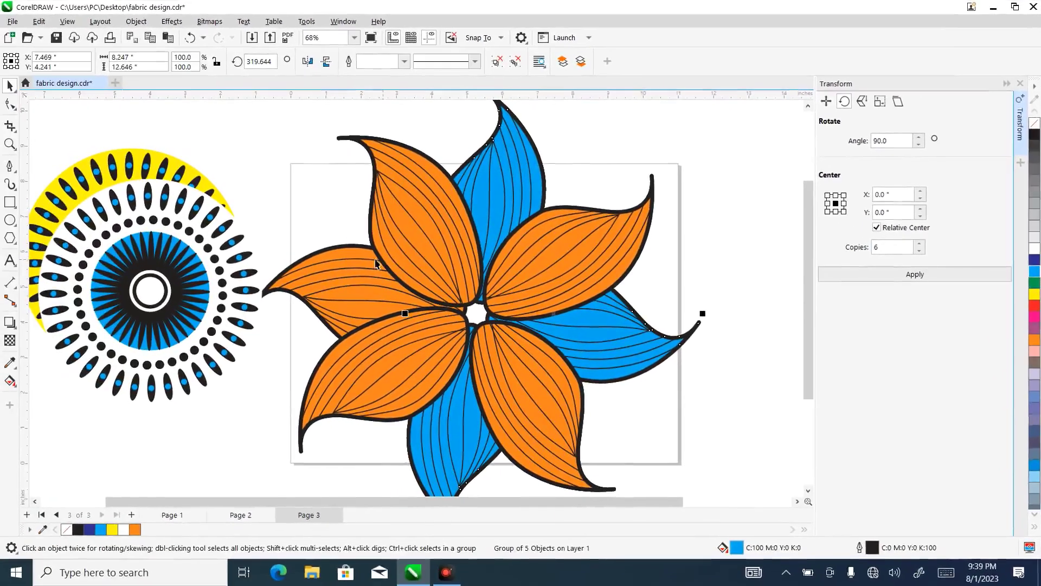
left_click(326, 263)
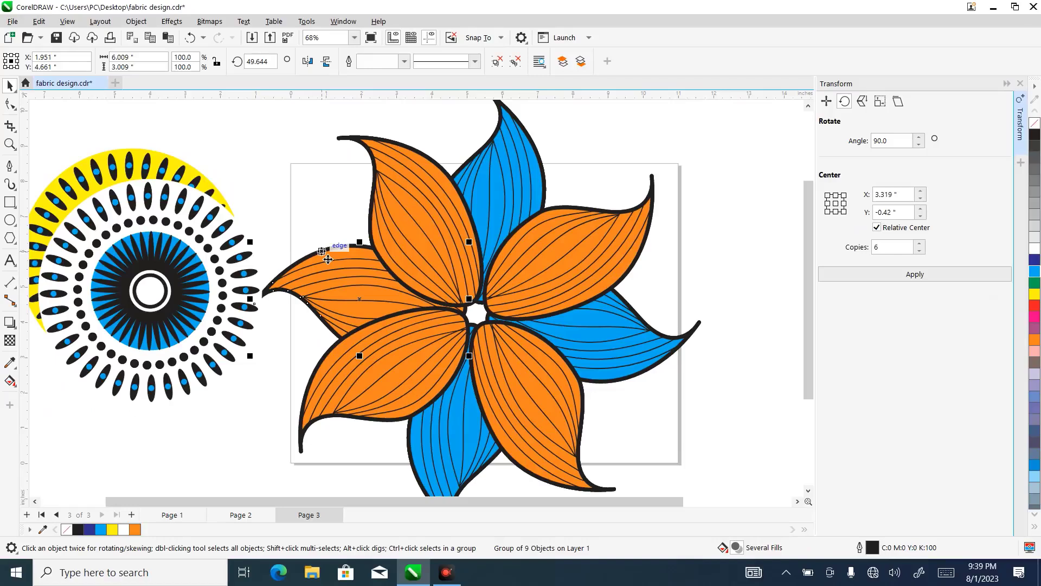
left_click(1034, 273)
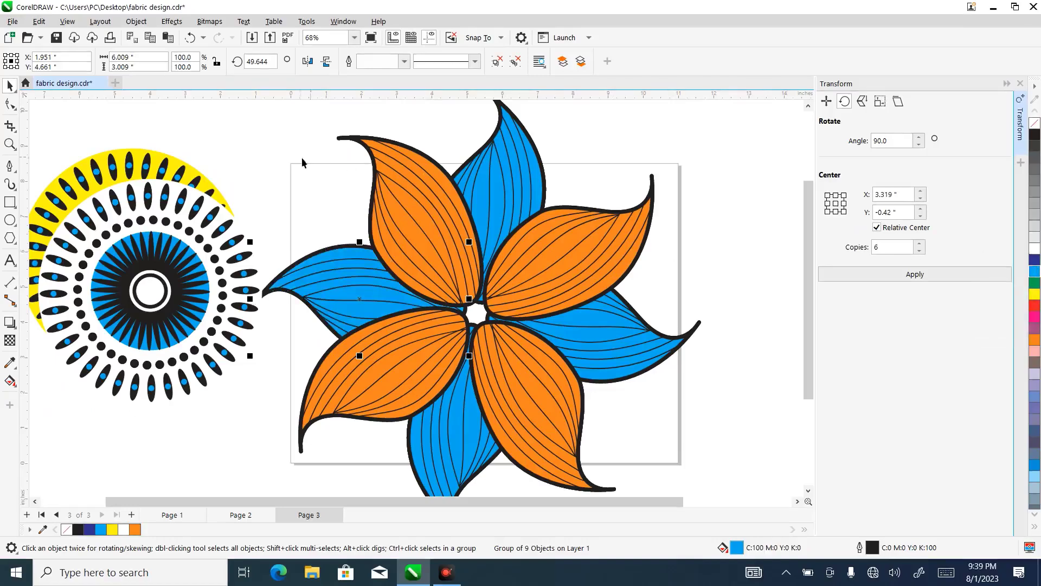
- Move the white and yellow circular patterns away from the flower into the empty area to its upper left
left_click(10, 143)
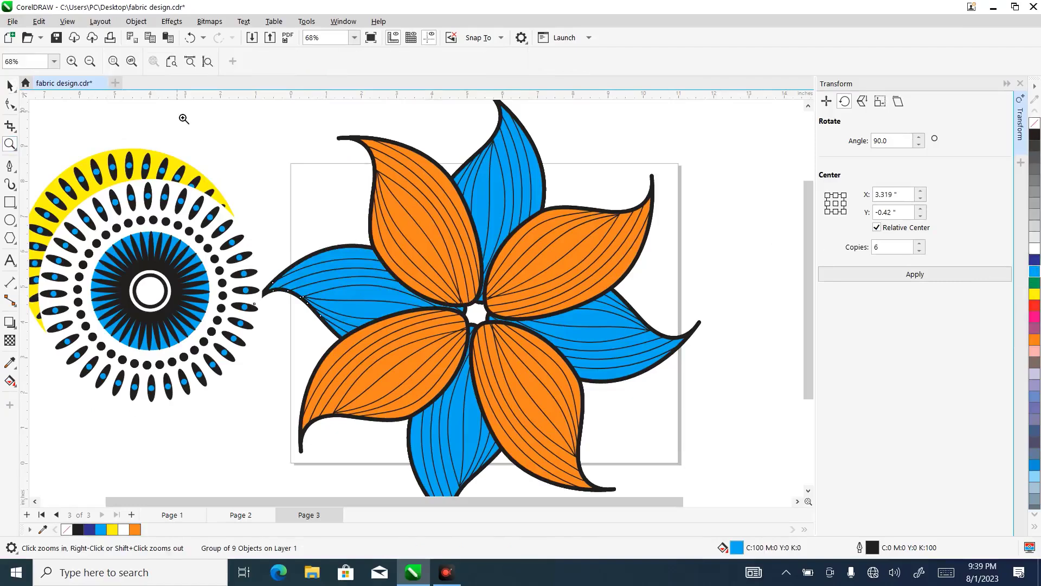
key("F3")
left_click(9, 85)
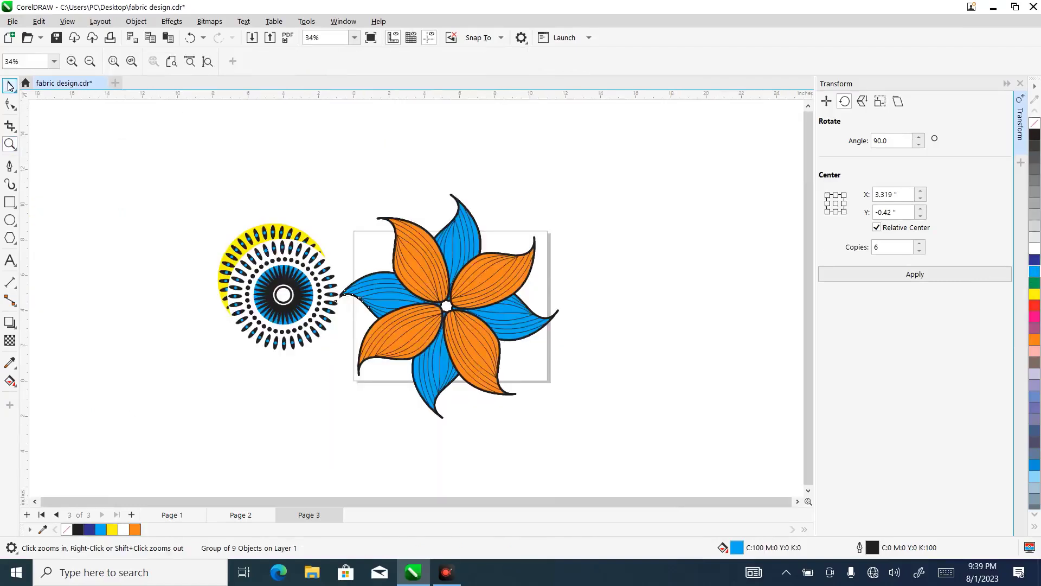
left_click_drag(263, 266, 143, 199)
left_click_drag(266, 251, 236, 184)
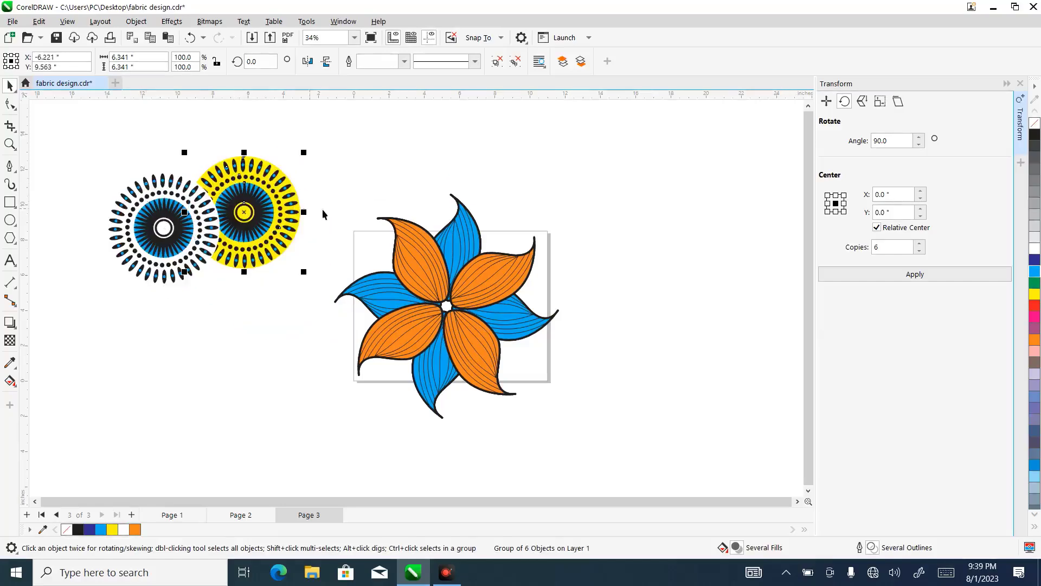
- Group all the orange and cyan leaves of the flower together
left_click_drag(330, 173, 495, 297)
left_click_drag(595, 411, 605, 447)
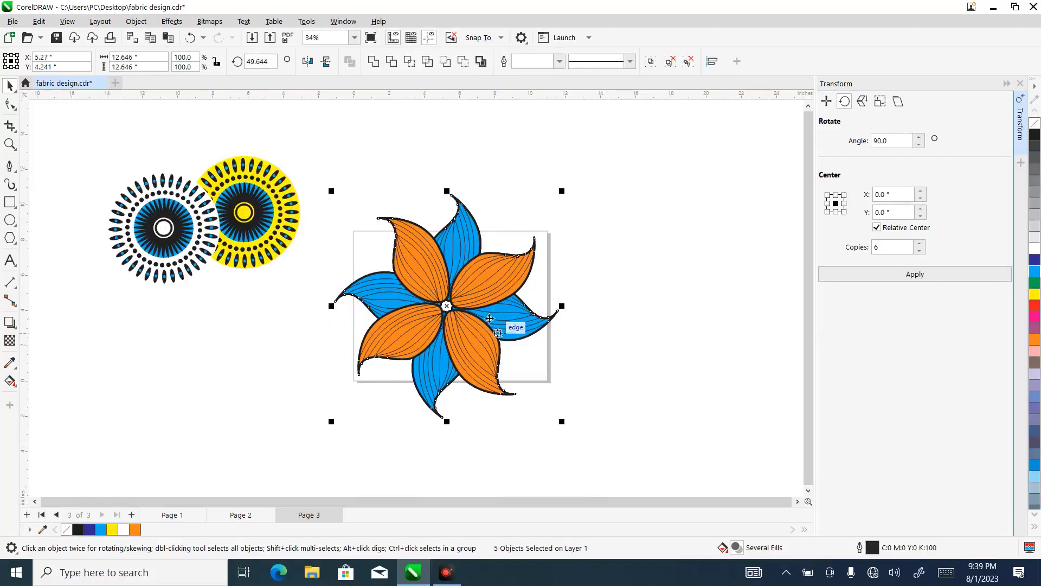
right_click(475, 292)
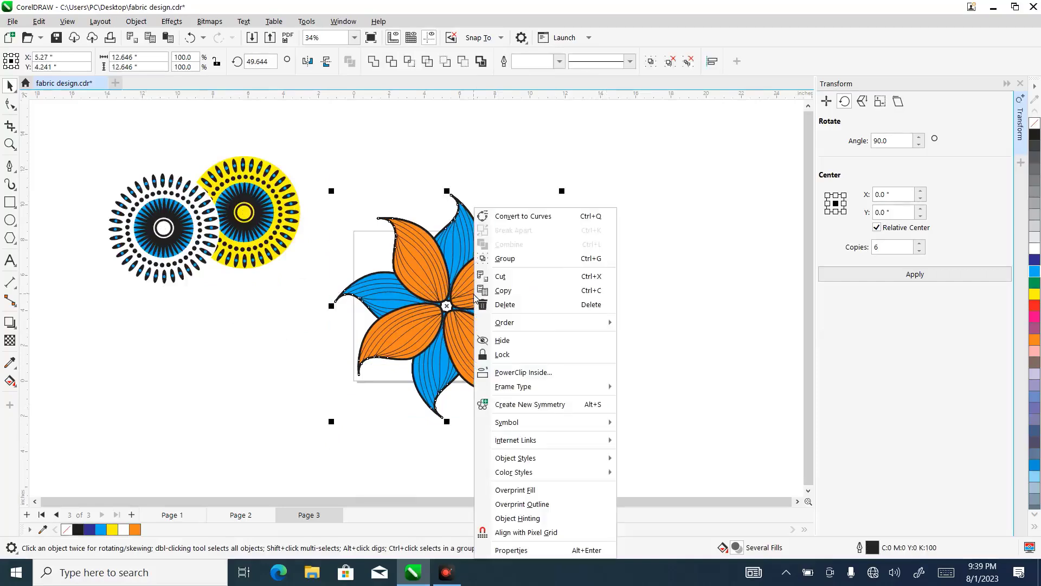
left_click(506, 259)
- Place the yellow circular pattern over the flower's centre and bring it in front of the leaves
left_click(267, 185)
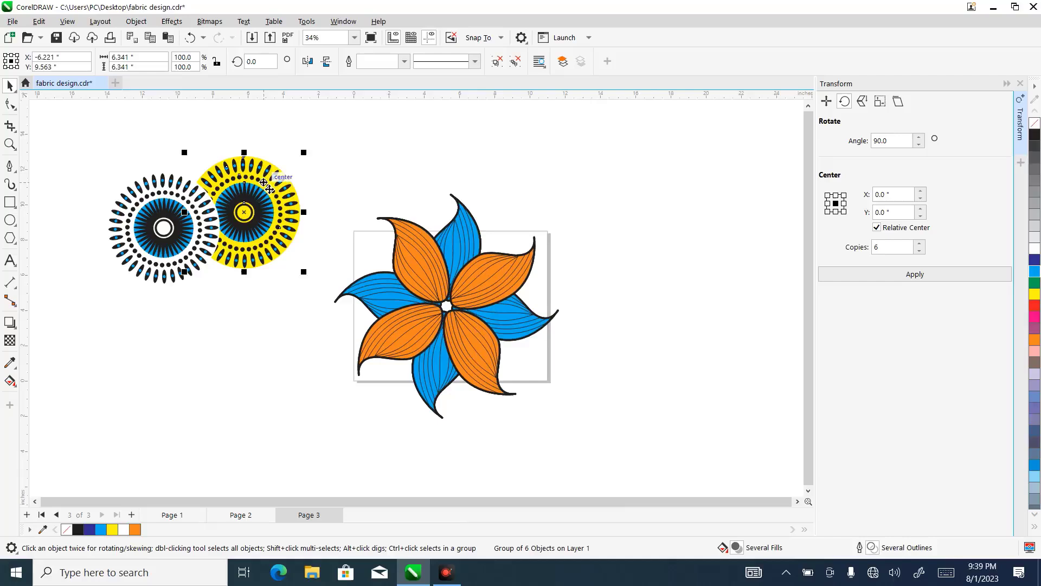
left_click_drag(278, 190, 456, 275)
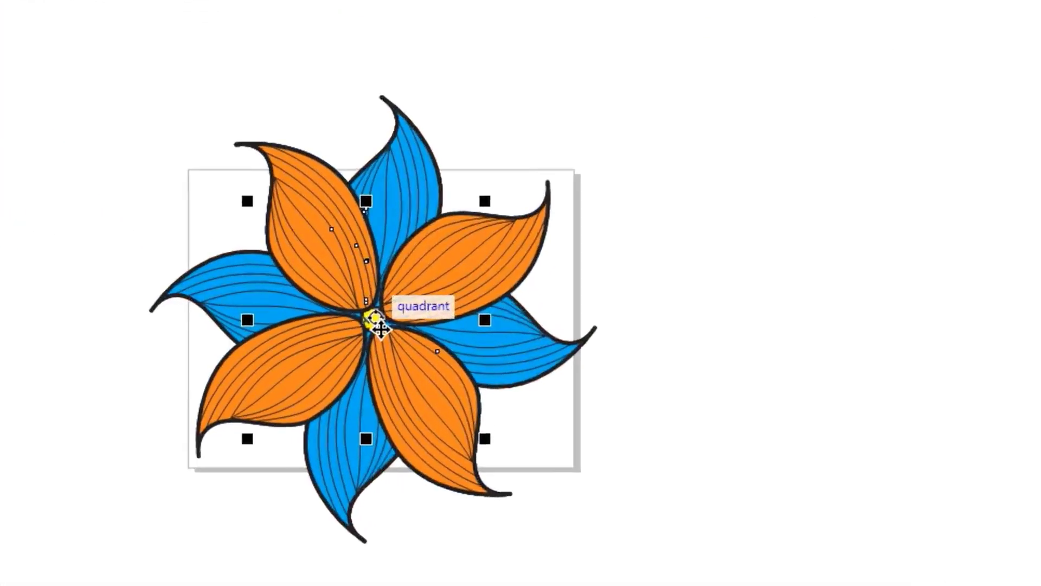
right_click(419, 314)
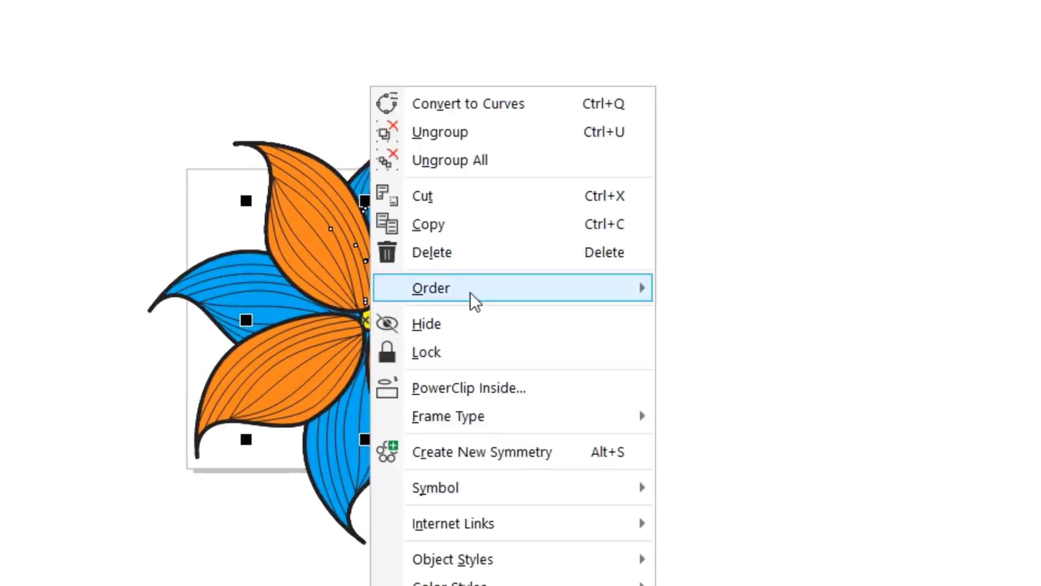
mouse_move(502, 297)
left_click(705, 296)
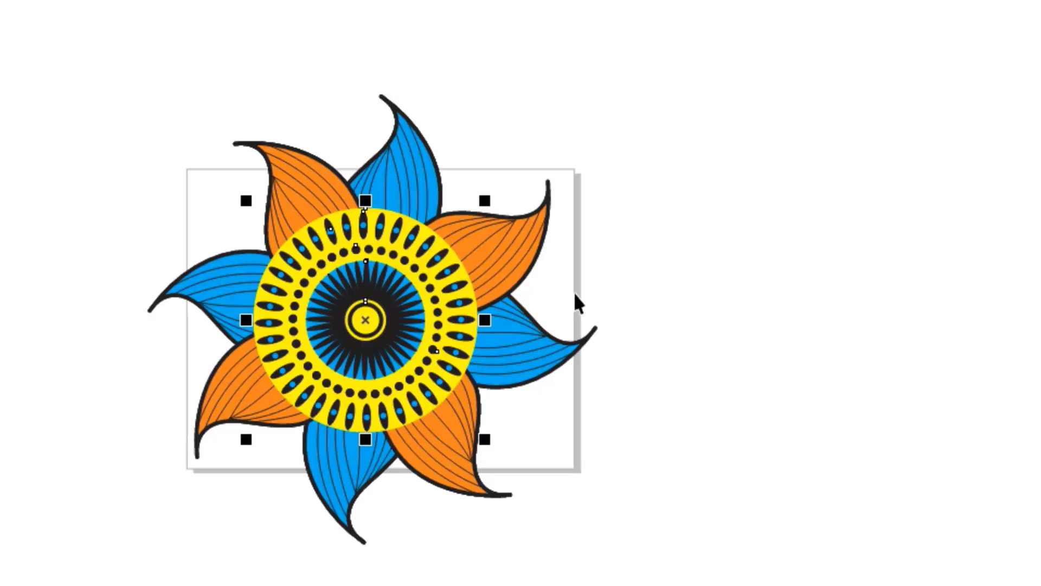
- Enlarge the leaf group about its centre to about 14.6 inches, so the leaves extend further around the yellow pattern
left_click(407, 170)
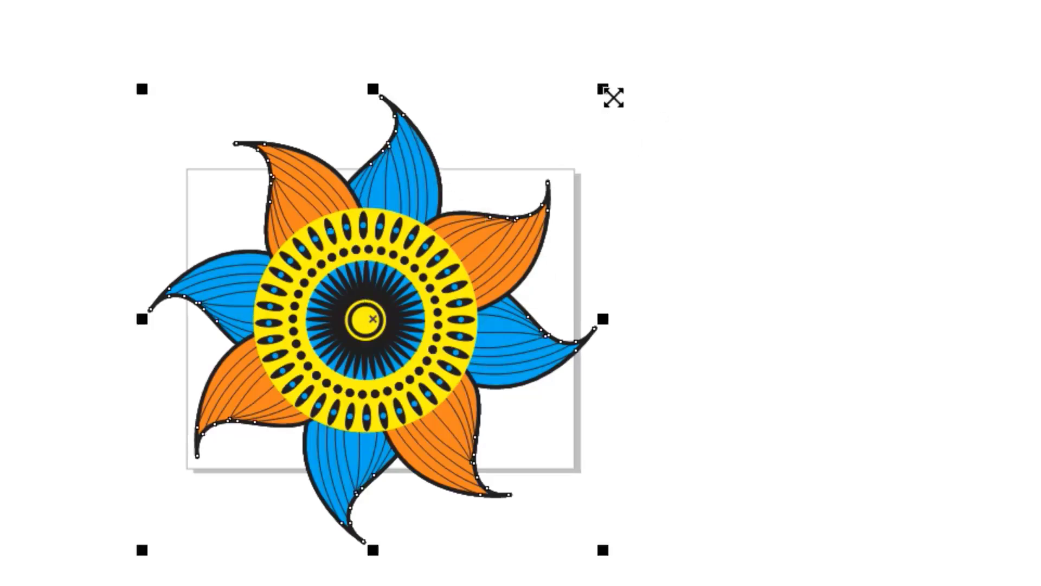
left_click_drag(613, 97, 653, 55)
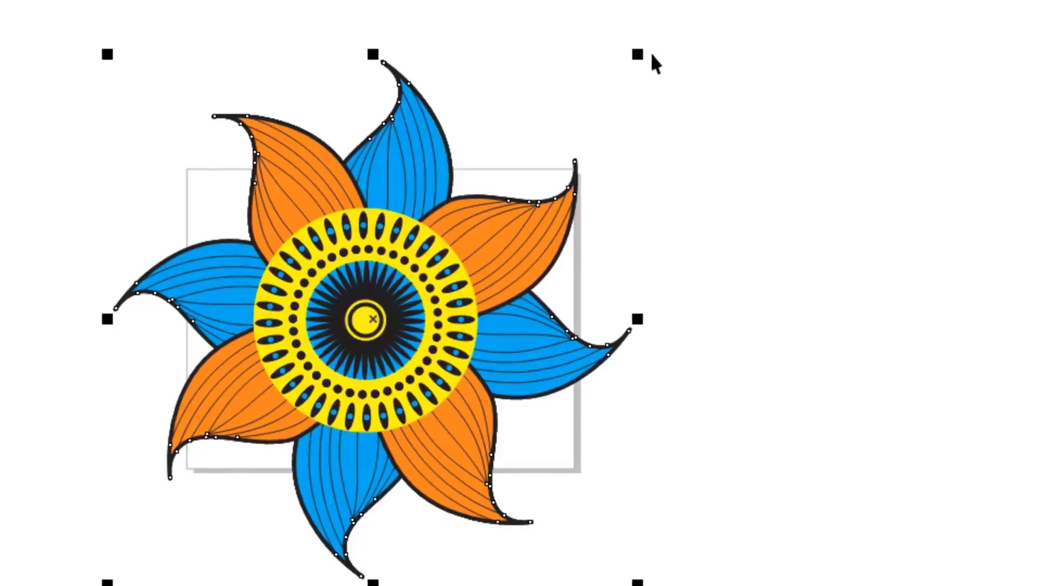
left_click(335, 57)
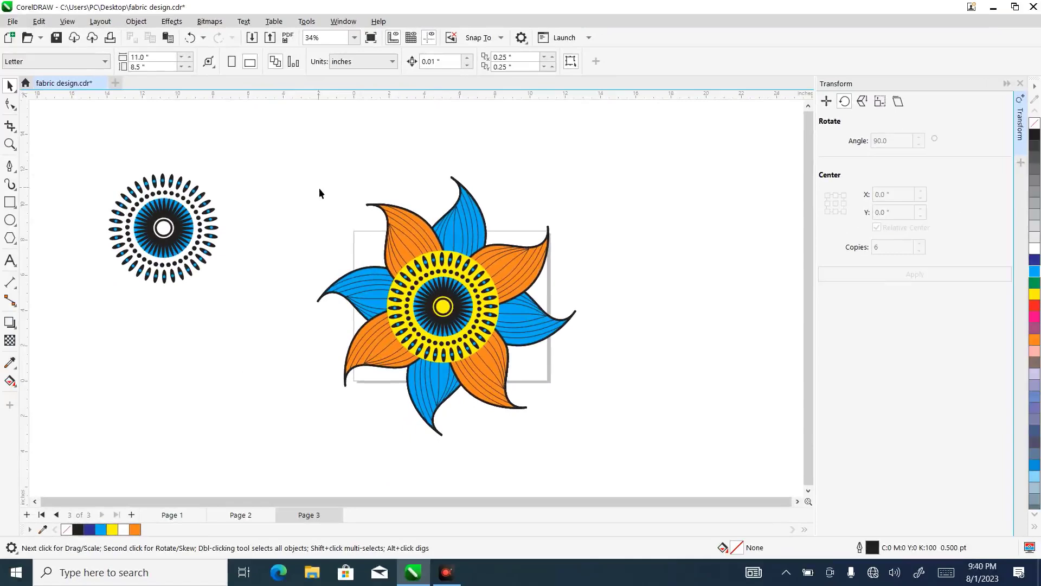
- Move the white circular pattern just beside the flower, and group the leaves with their yellow centre
left_click(169, 222)
left_click_drag(168, 221, 254, 290)
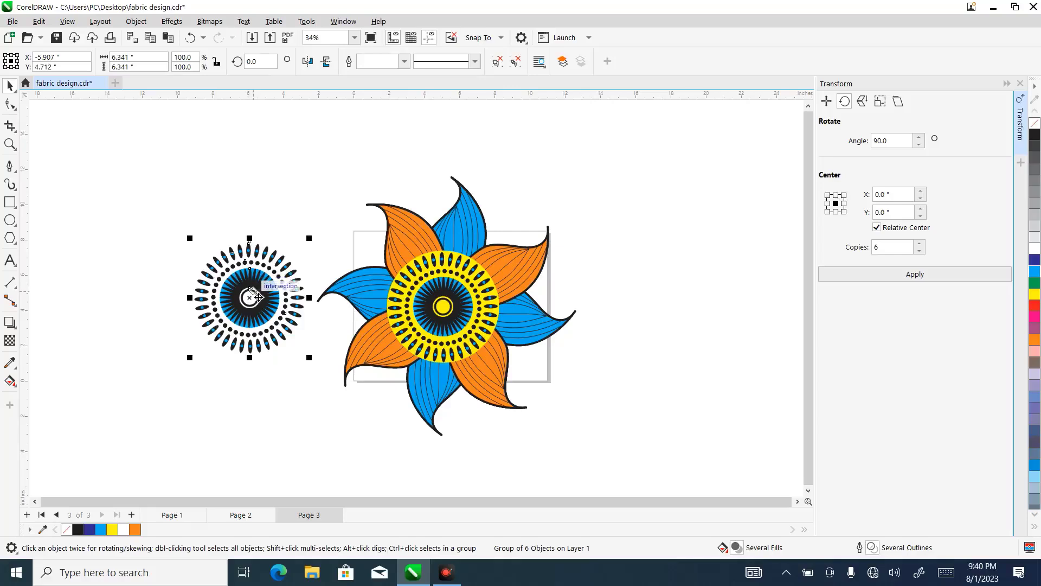
left_click_drag(284, 158, 640, 454)
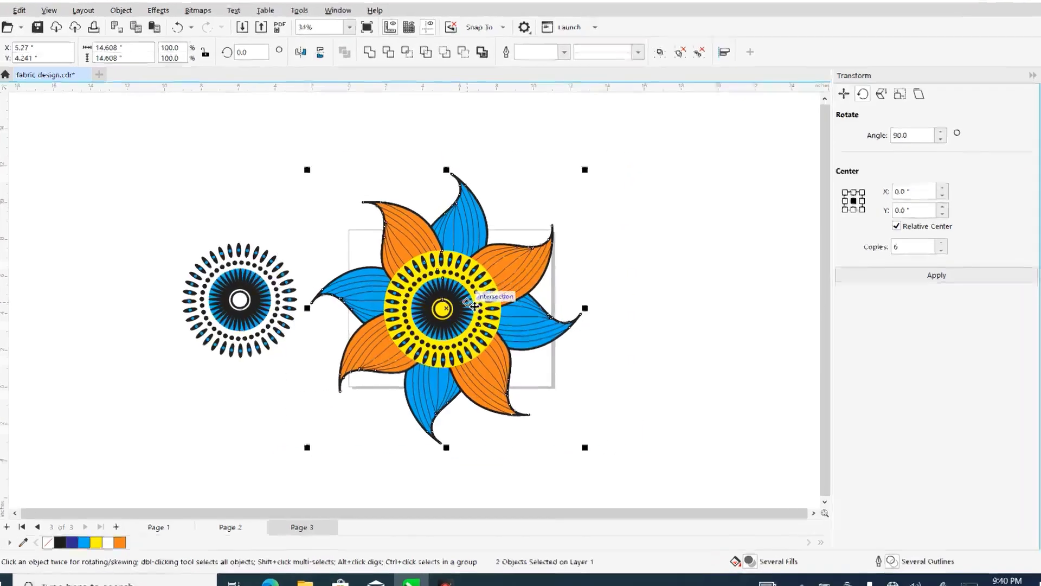
right_click(474, 306)
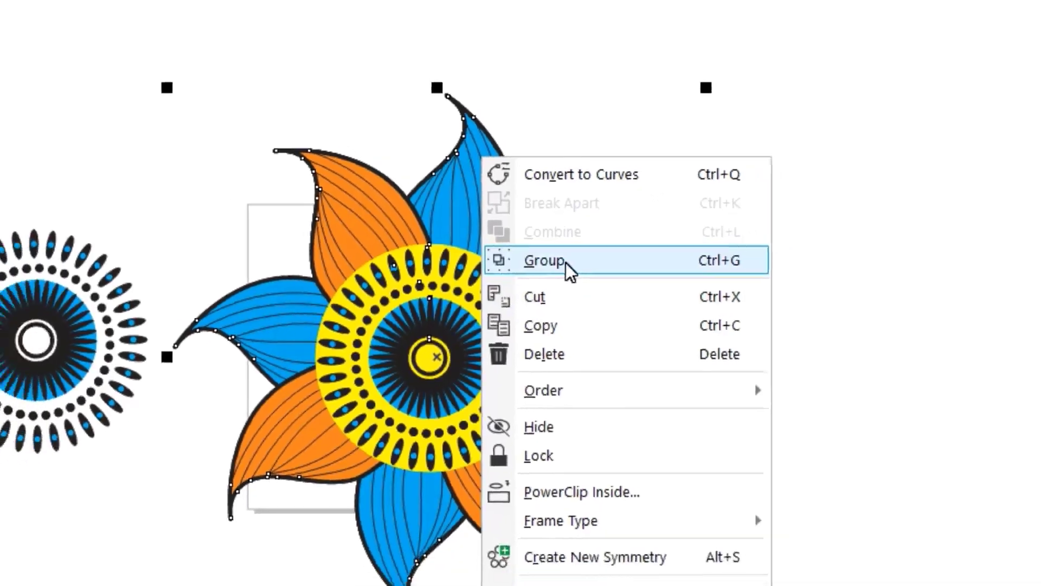
left_click(568, 262)
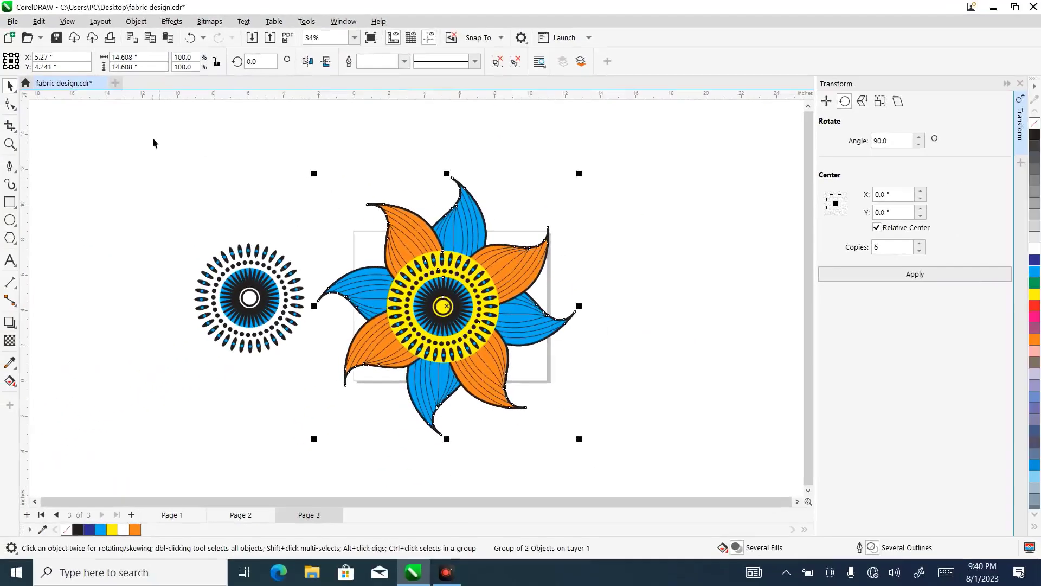
- Scale the flower and the white pattern down together to about 8.95 by 6.04 inches and shift them up and left
left_click_drag(146, 137, 372, 238)
left_click_drag(617, 458, 617, 458)
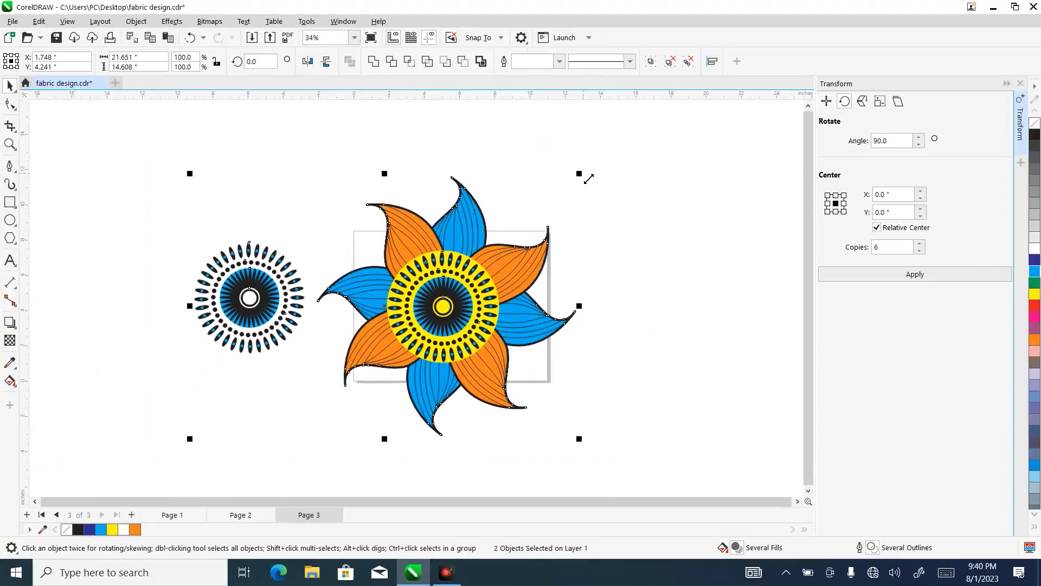
left_click_drag(585, 179, 532, 255)
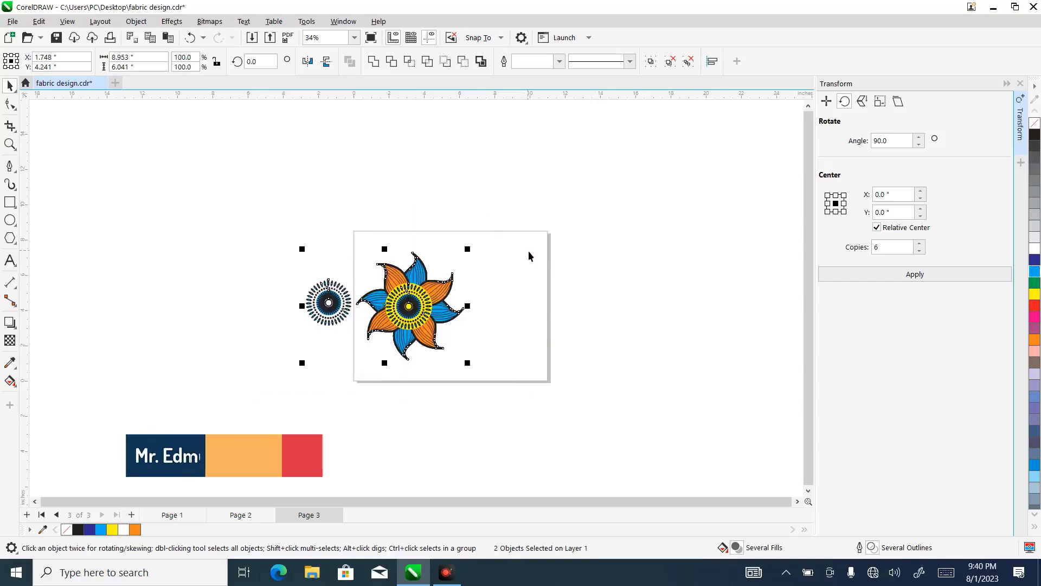
left_click_drag(422, 299, 373, 268)
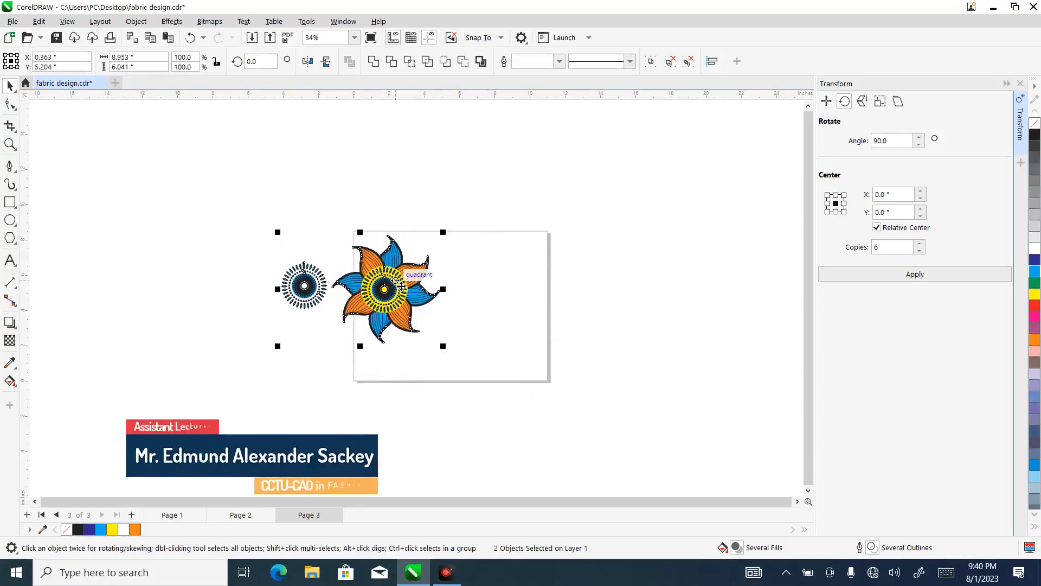
- Move the flower off the page to its left side, overlapping the lower part of the white pattern
left_click(10, 144)
left_click_drag(260, 209, 618, 411)
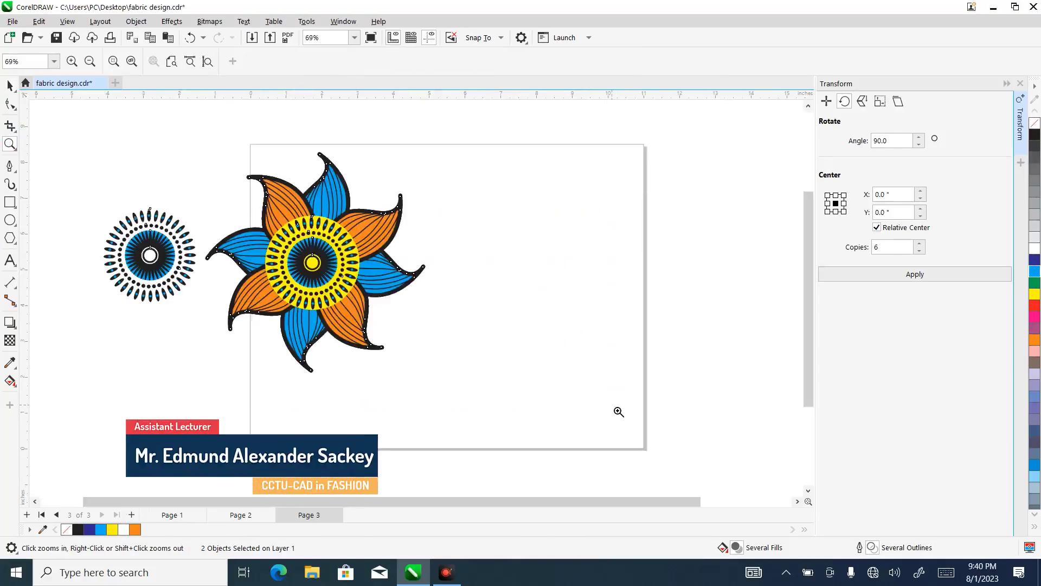
left_click(10, 86)
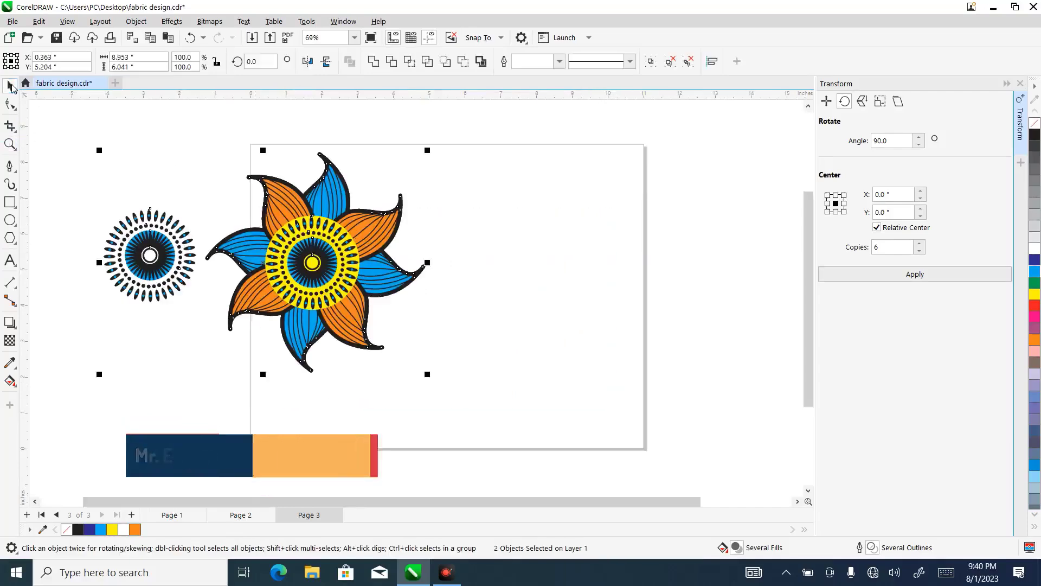
left_click(460, 215)
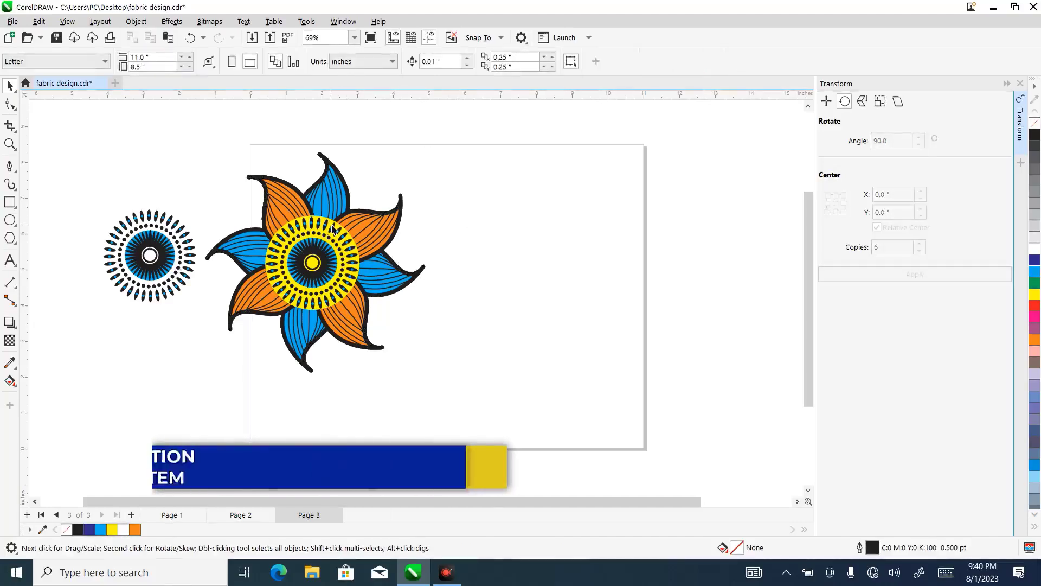
left_click_drag(317, 204, 159, 290)
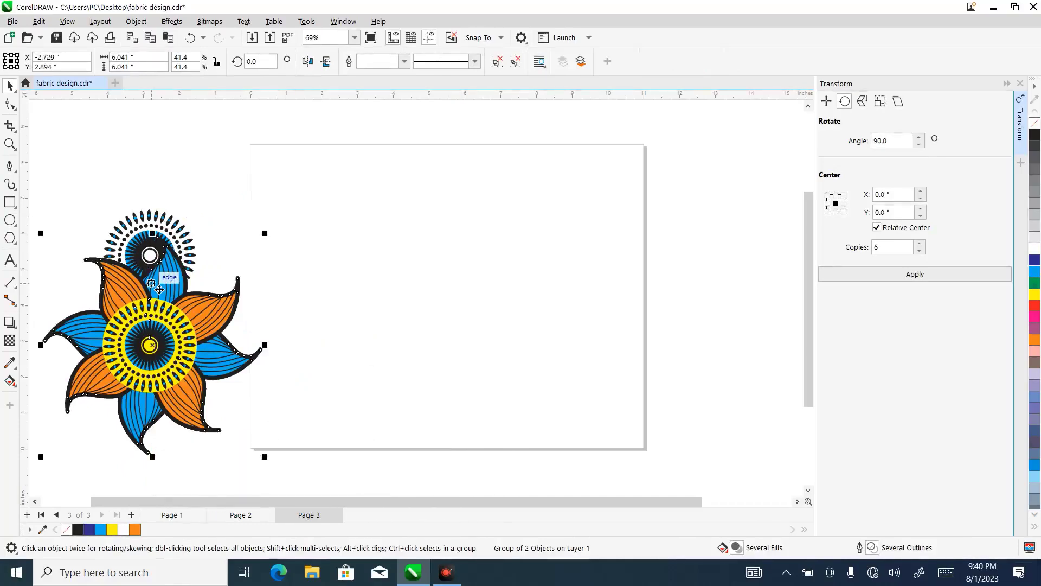
left_click(313, 197)
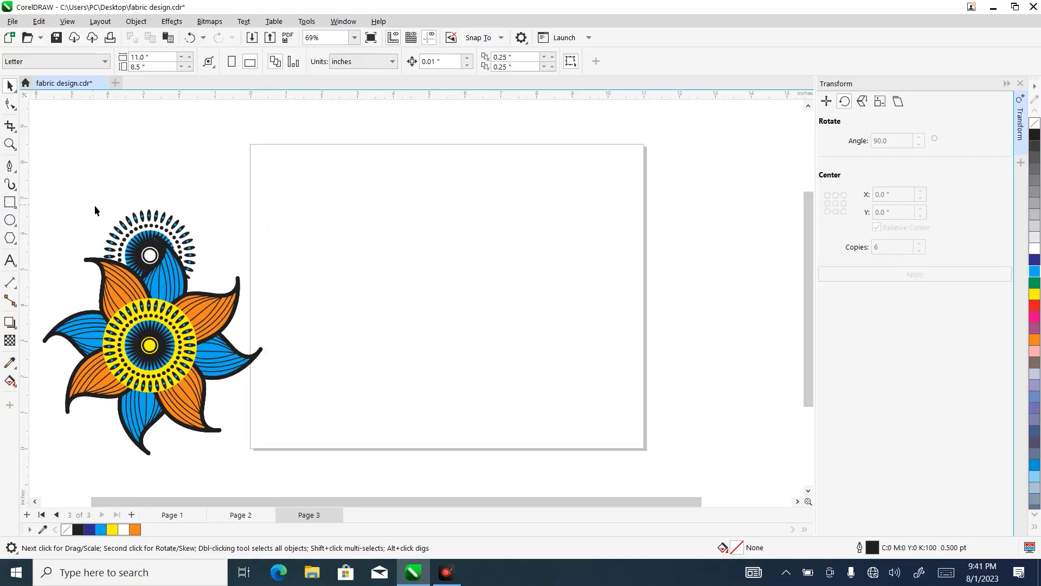
- Create a page-sized 11 by 8.5 inch rectangle, close the Transform docker and fill the rectangle with yellow
double_click(9, 202)
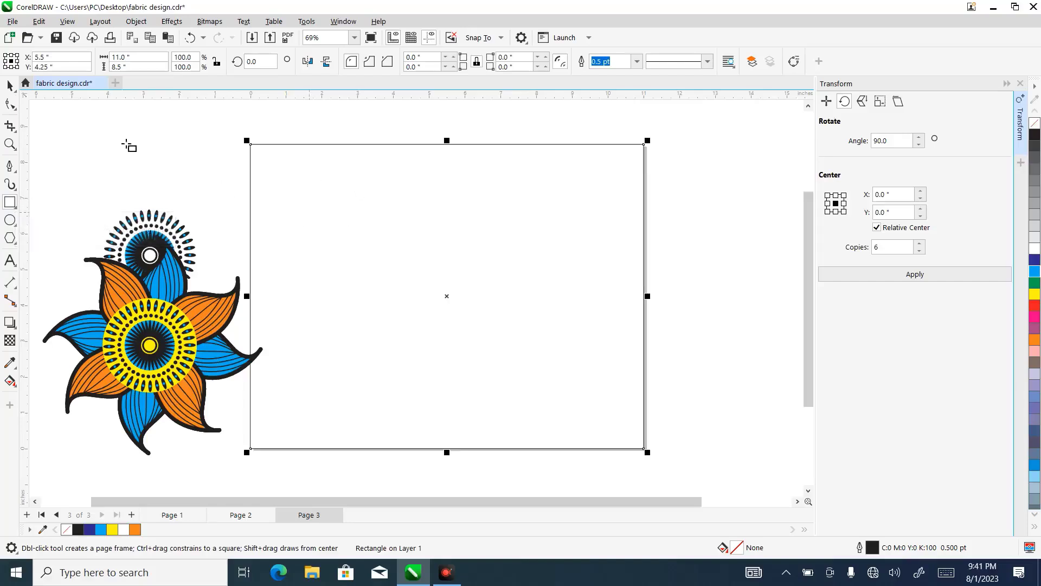
left_click(10, 86)
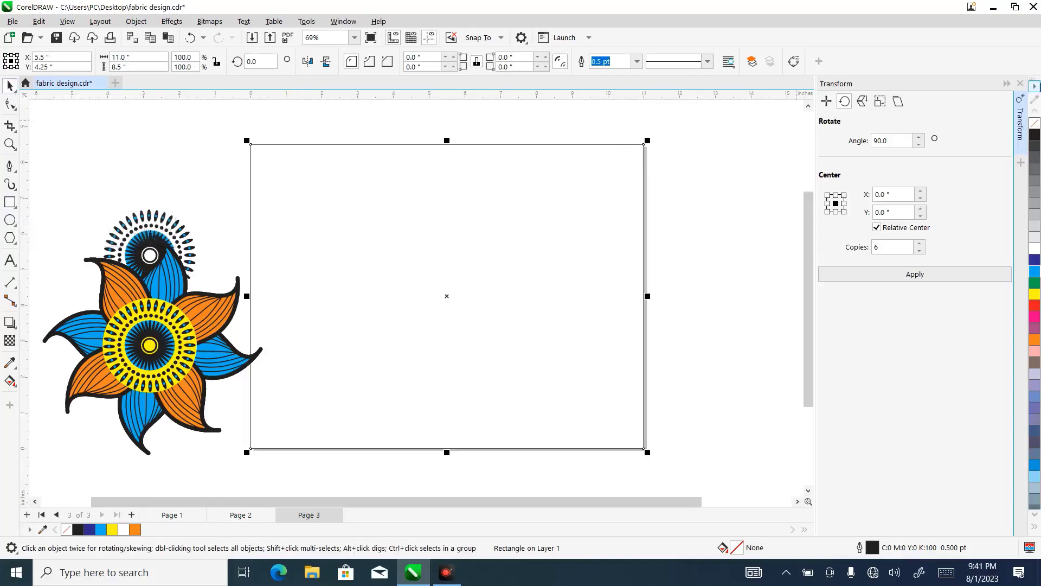
left_click(1020, 84)
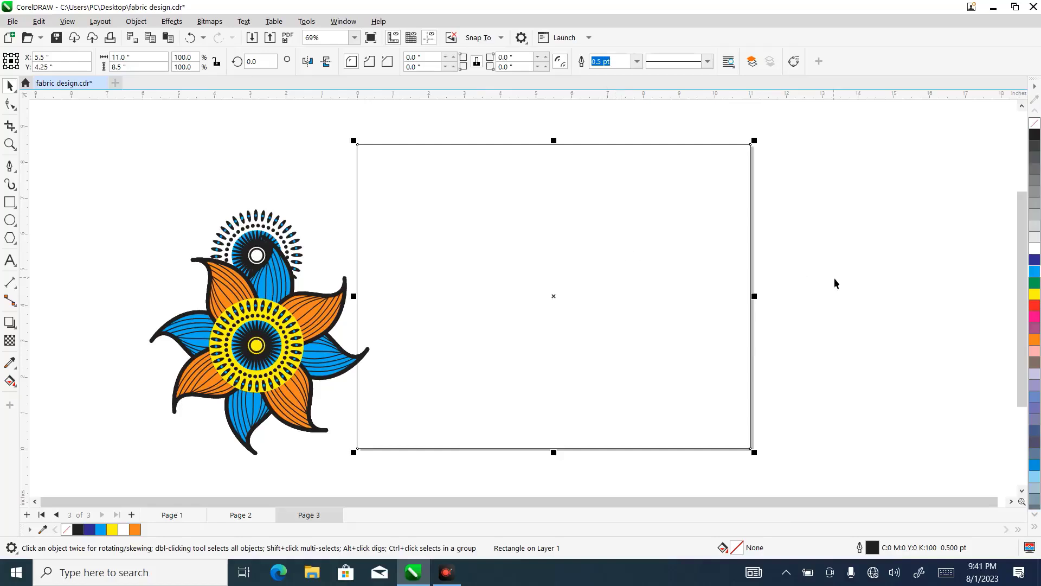
left_click(1035, 294)
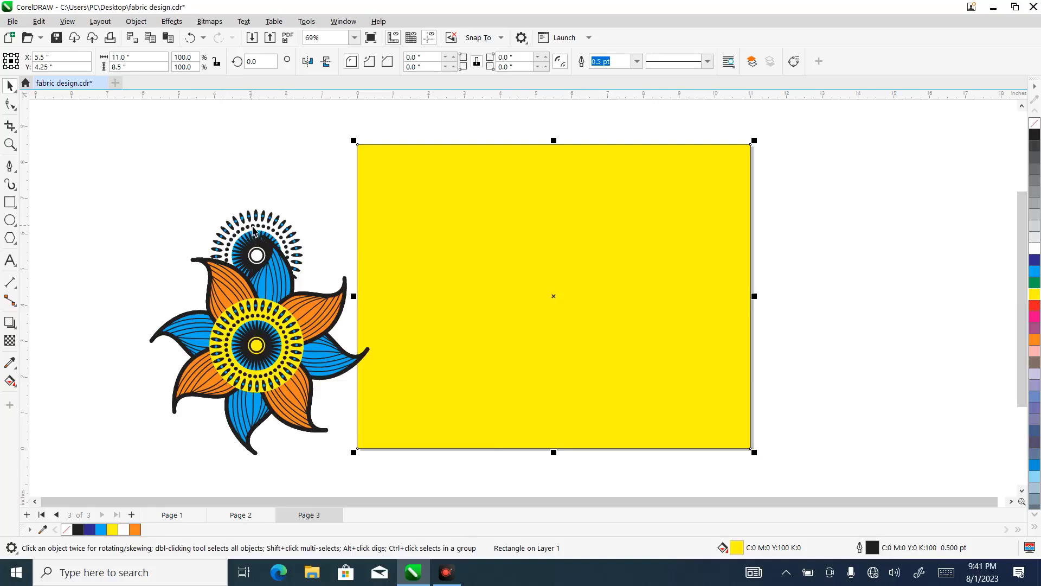
- Place the flower group near the centre of the yellow rectangle
left_click(262, 339)
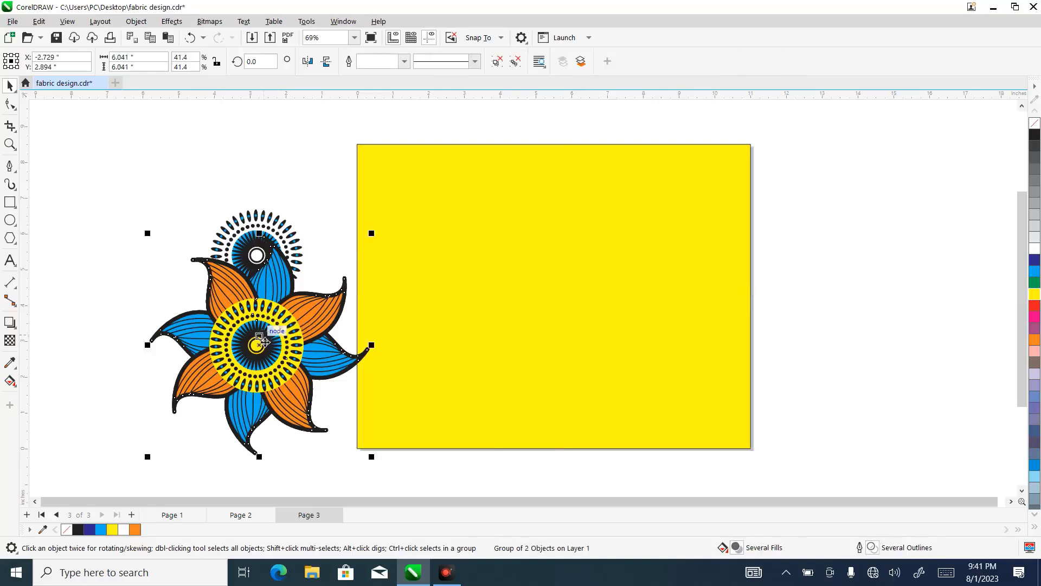
left_click_drag(262, 339, 564, 286)
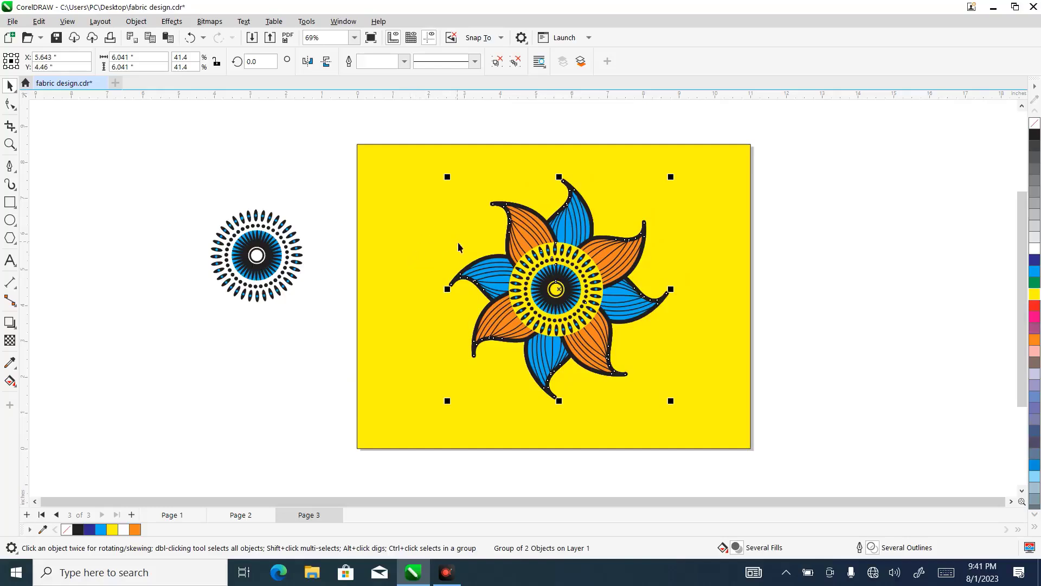
left_click(10, 220)
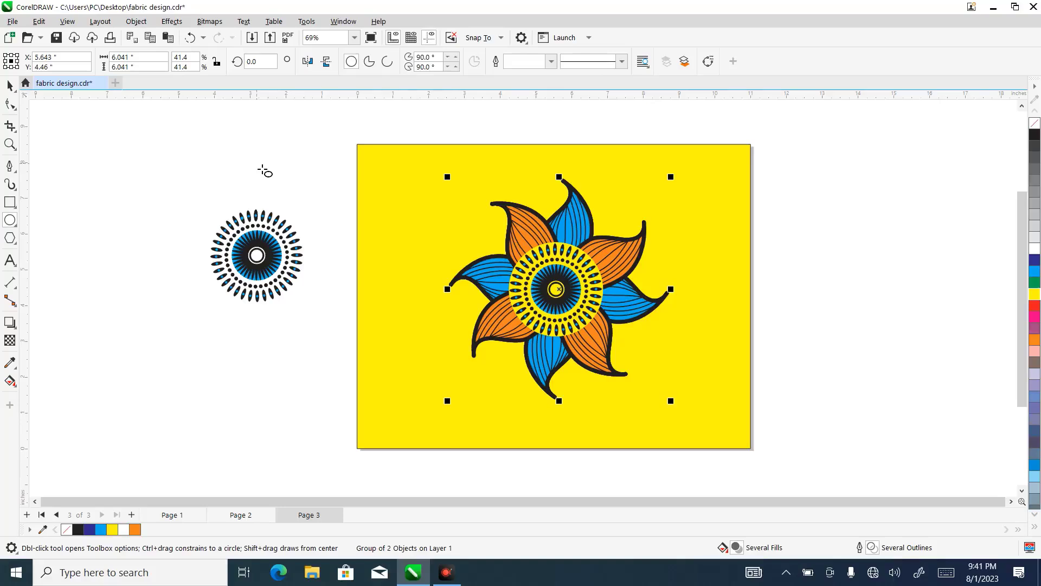
left_click(10, 87)
- Move the white circular pattern from beside the page towards the yellow rectangle
left_click(253, 251)
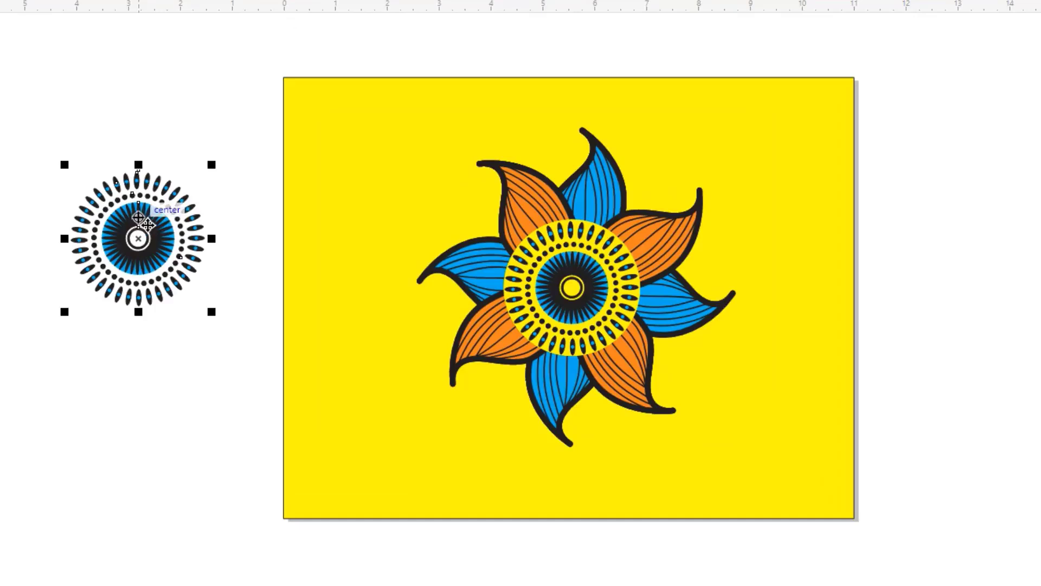
left_click(147, 224)
left_click(146, 224)
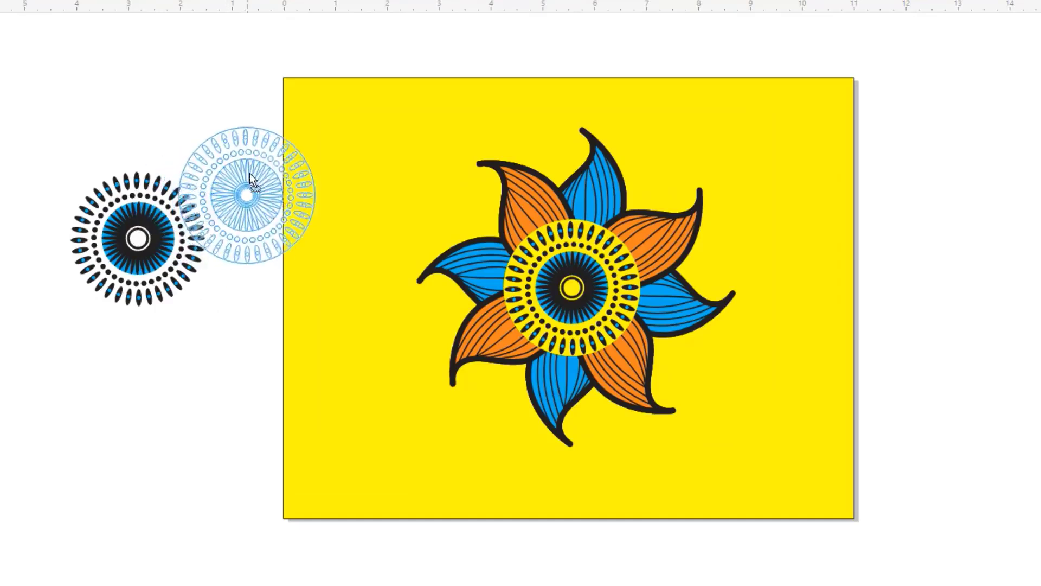
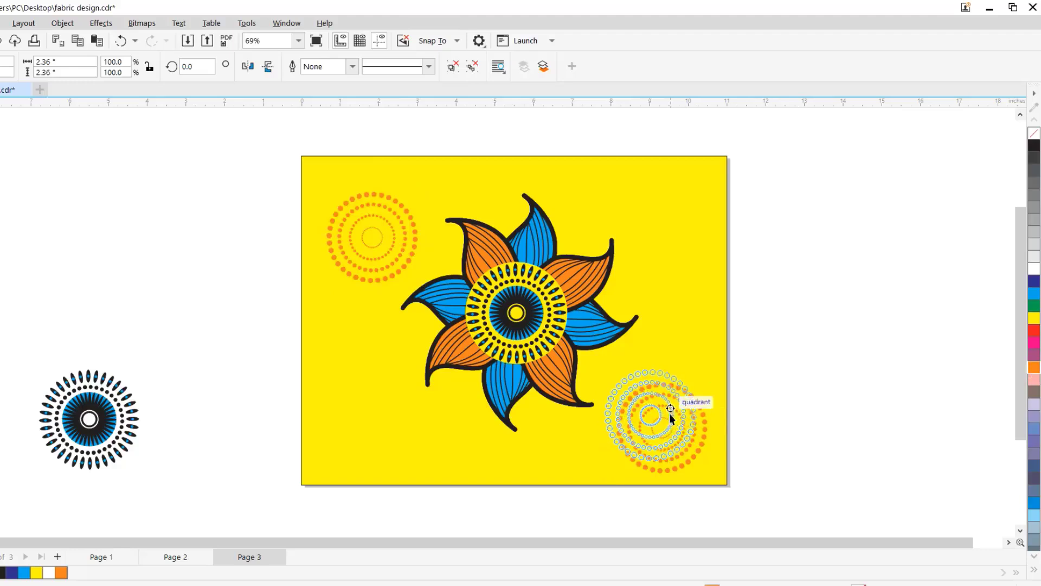
- Undo the shift of the yellow rectangle and move the page's upper-left orange dotted pattern slightly right and down
left_click_drag(378, 223, 391, 224)
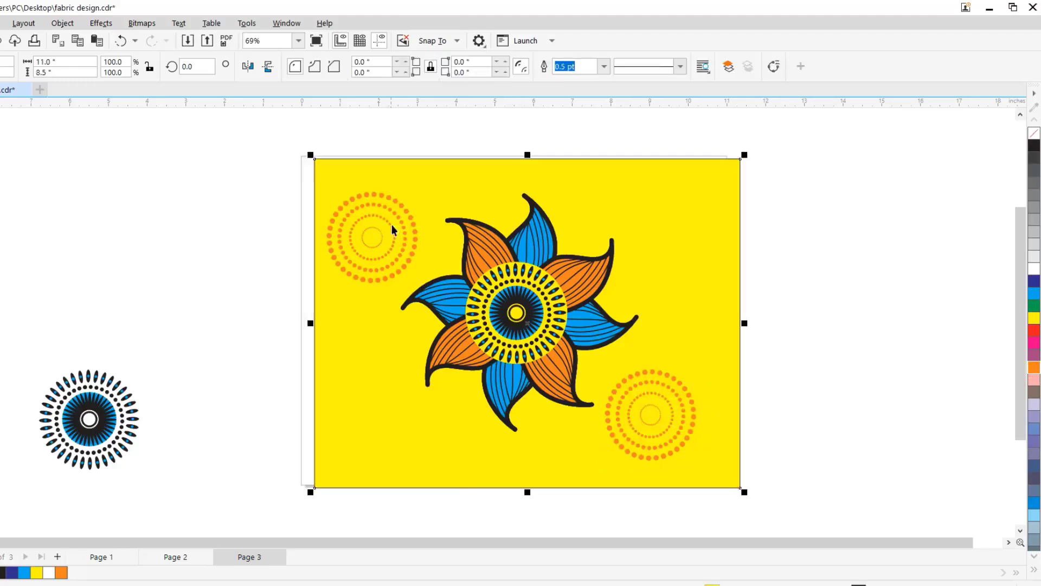
left_click(123, 40)
left_click_drag(374, 217, 386, 216)
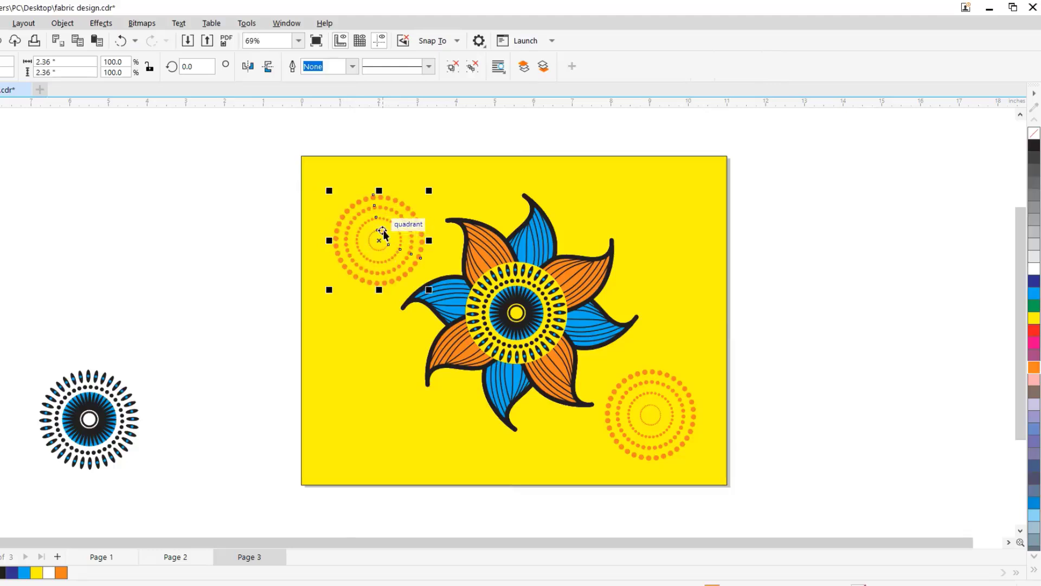
- Place a copy of the orange dotted pattern in the page's upper-right corner and colour it white
left_click(381, 228)
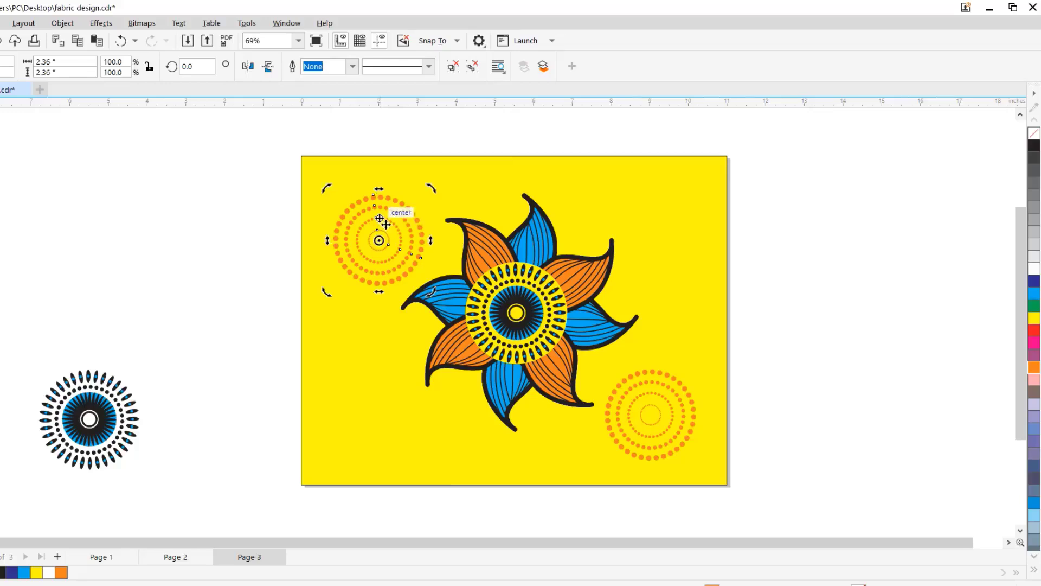
left_click(380, 219)
left_click_drag(380, 218, 670, 199)
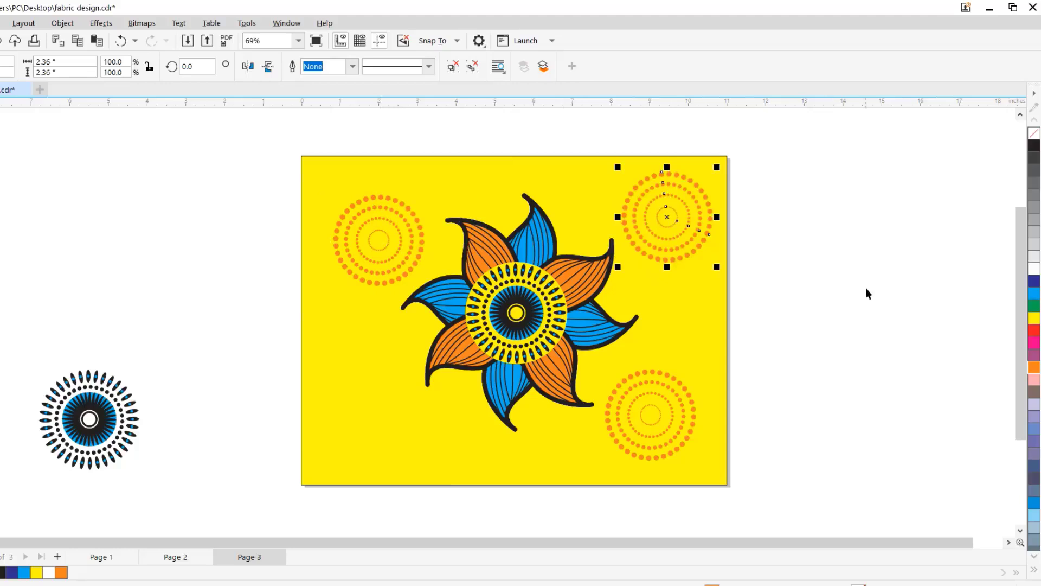
left_click(1034, 268)
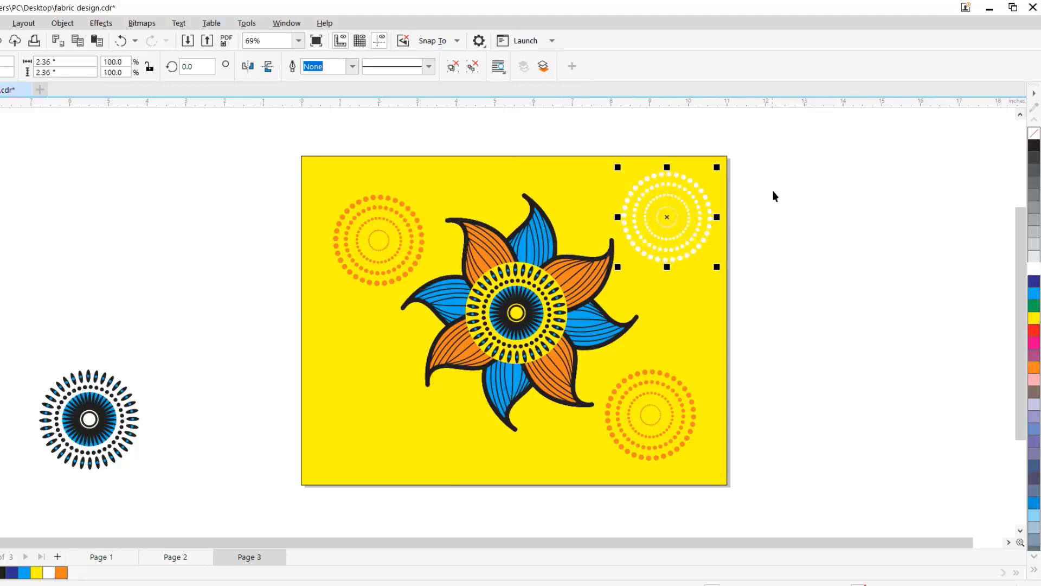
left_click_drag(676, 200, 674, 214)
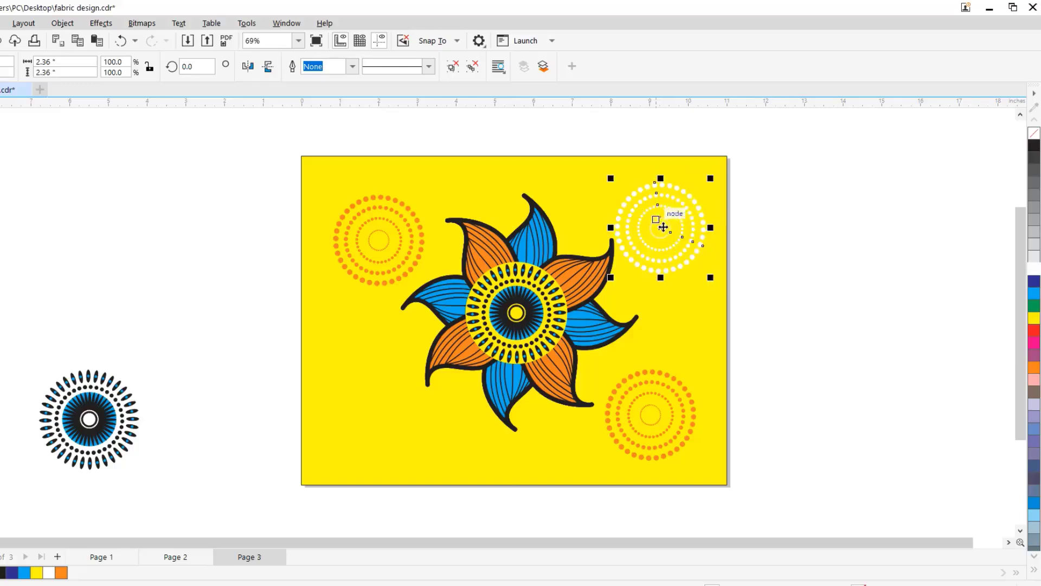
- Bring the upper-left orange dotted pattern to the front and place a white-coloured copy in the page's lower-left corner
left_click(382, 237)
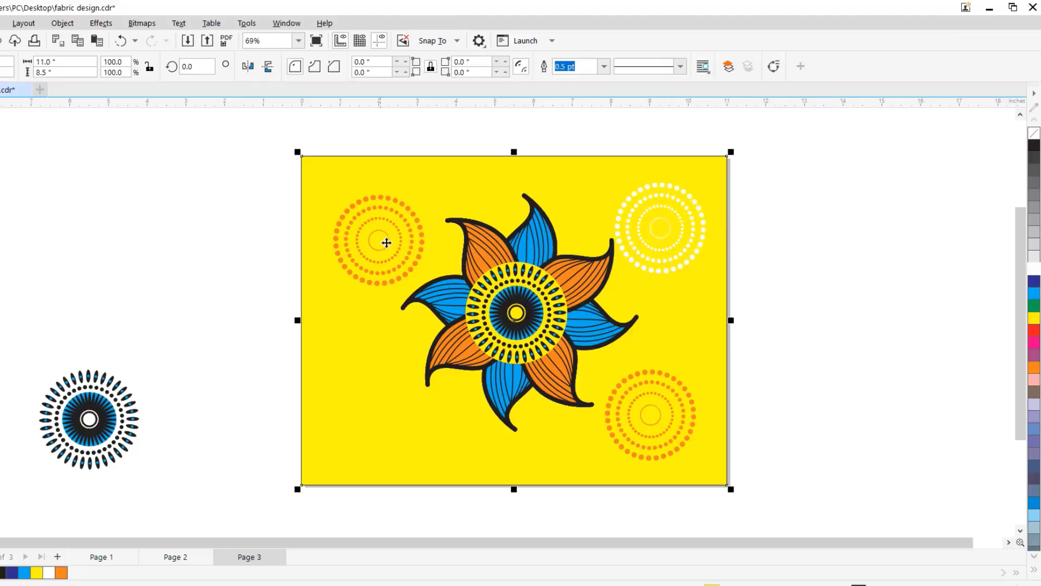
left_click(384, 250)
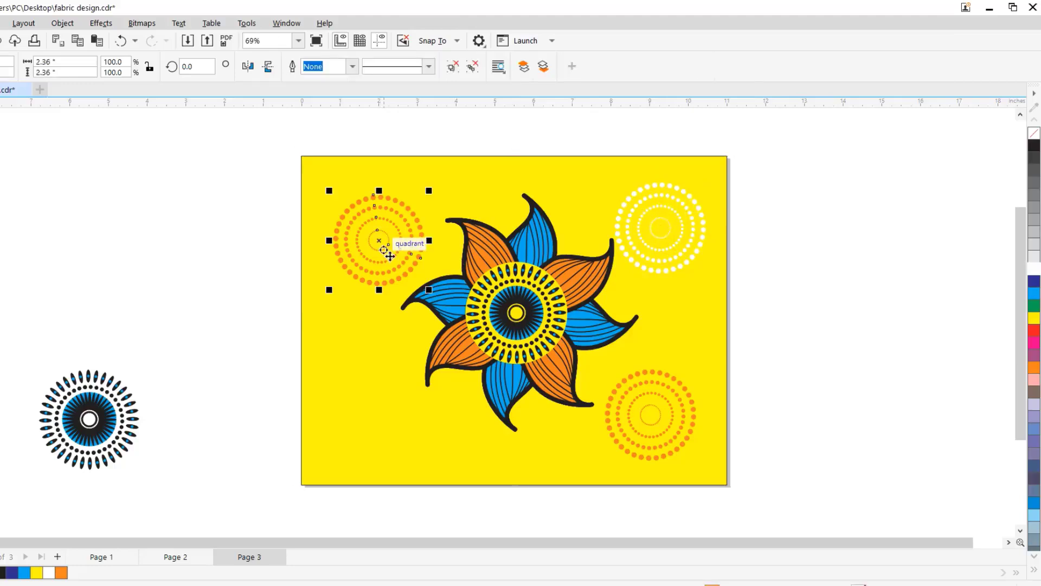
key("shift+Page_Up")
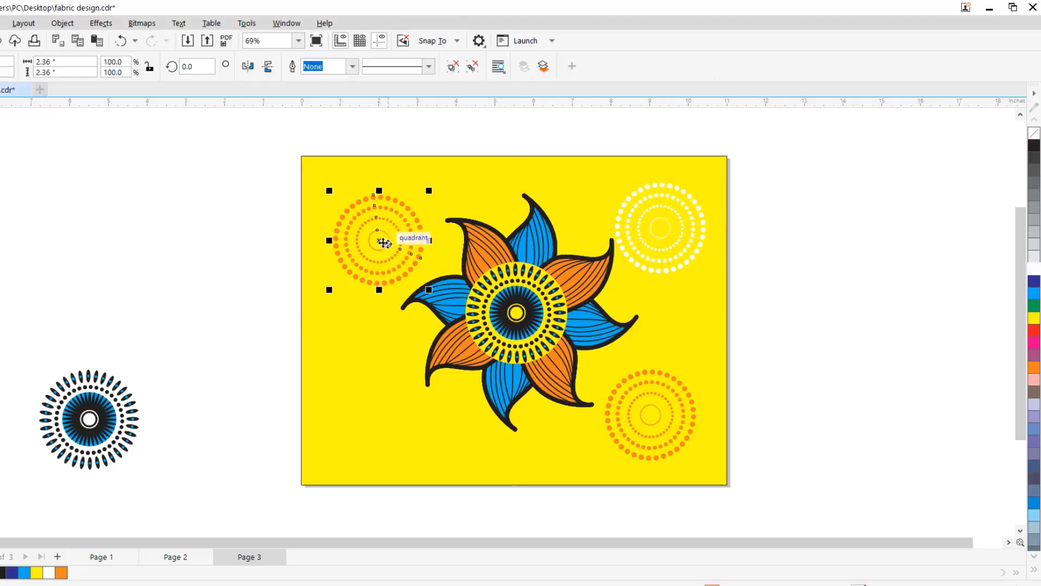
left_click_drag(385, 243, 385, 425)
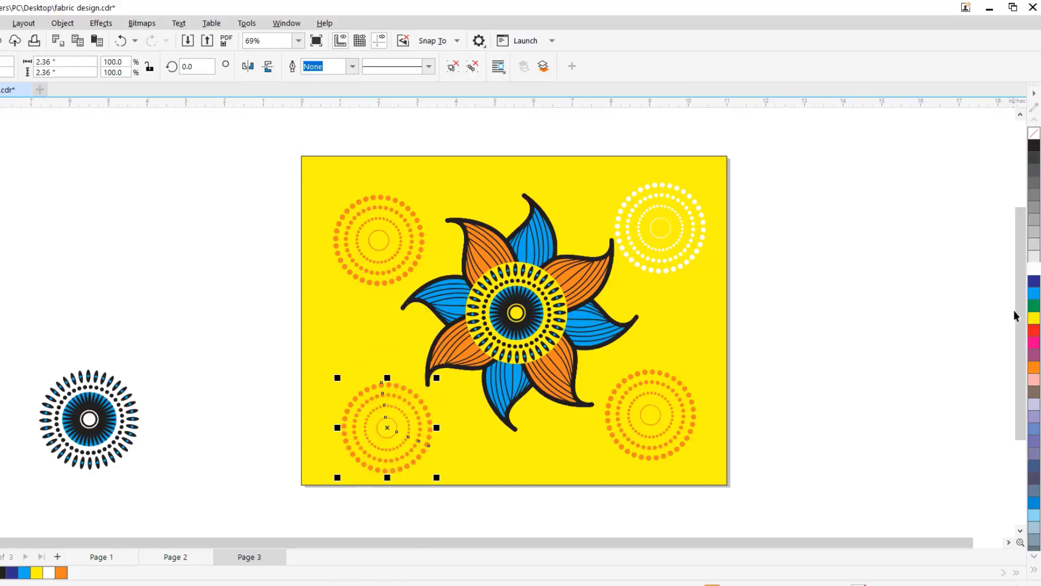
left_click(1034, 270)
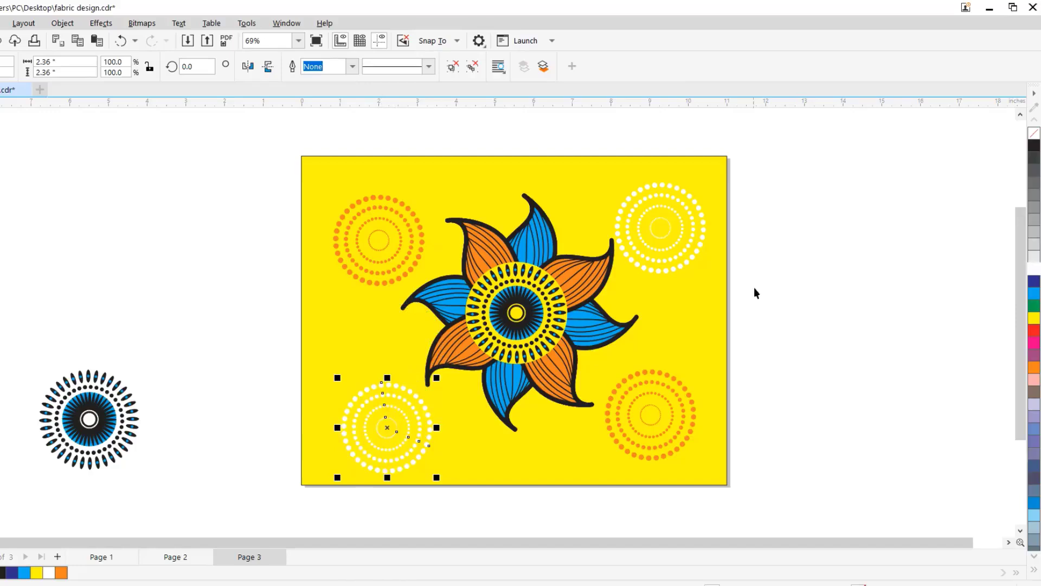
- Move the flower off the page to its left and level the upper-right white pattern with the upper-left orange one
left_click(499, 251)
left_click_drag(499, 251, 128, 184)
left_click(638, 230)
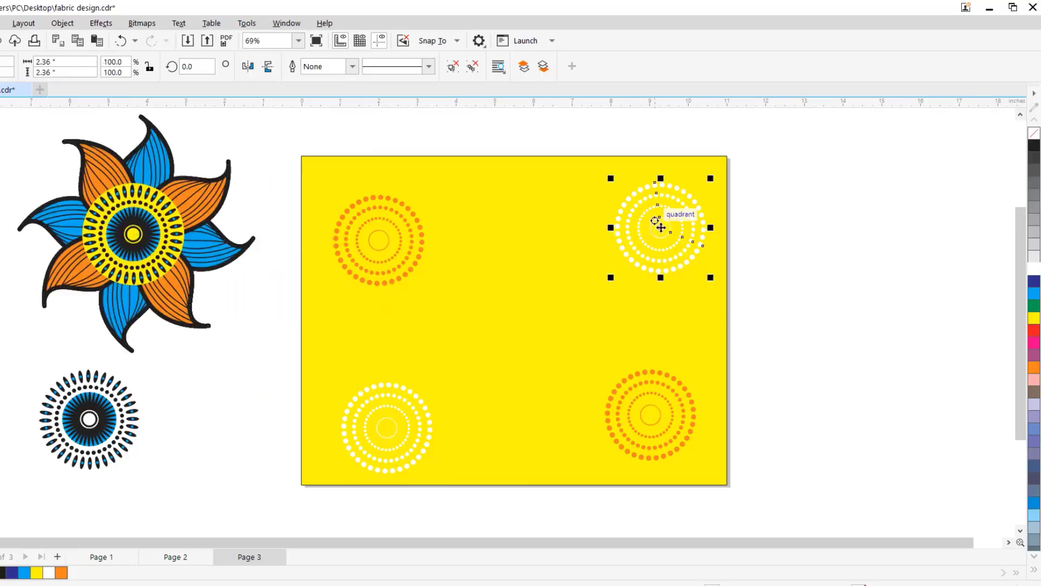
left_click_drag(668, 221, 654, 234)
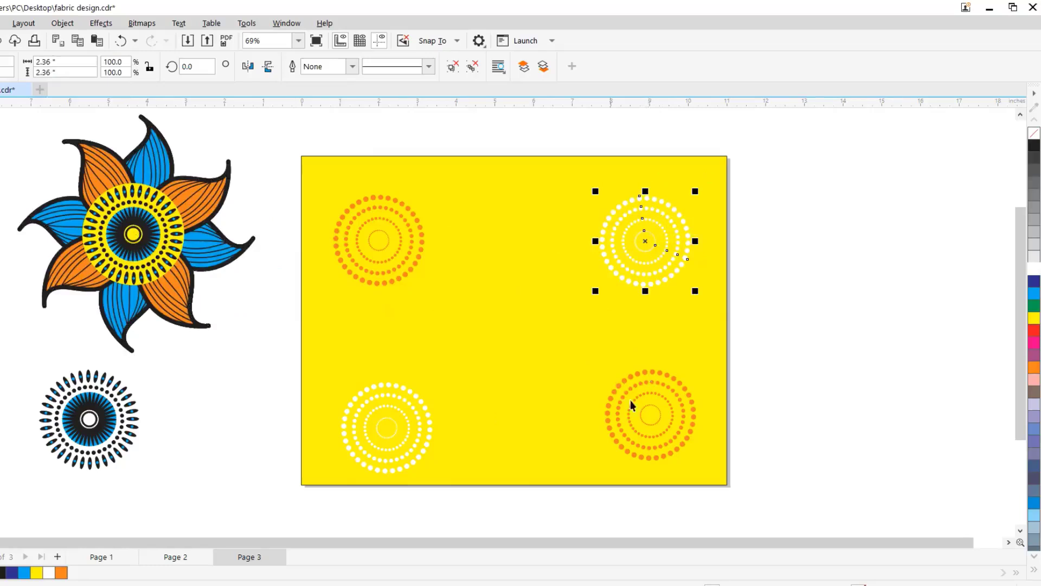
left_click_drag(645, 412, 636, 401)
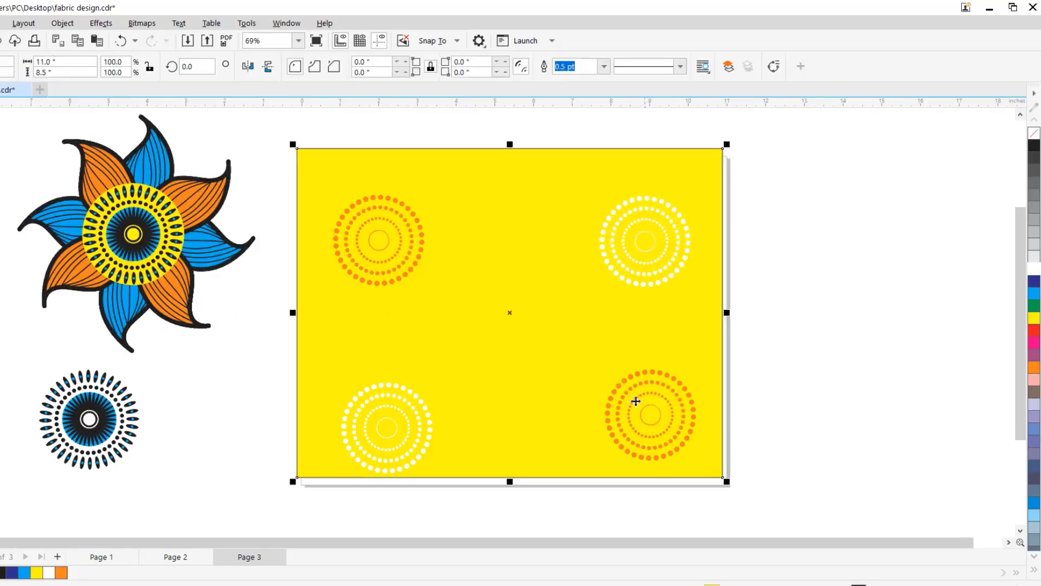
left_click(122, 42)
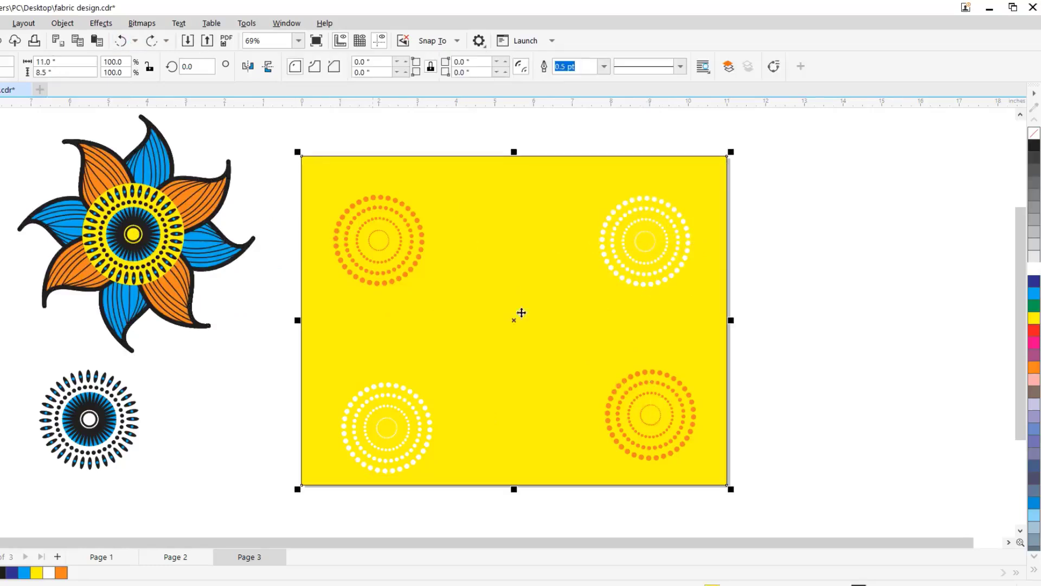
left_click(806, 362)
left_click(659, 384)
left_click(654, 395)
left_click(659, 398)
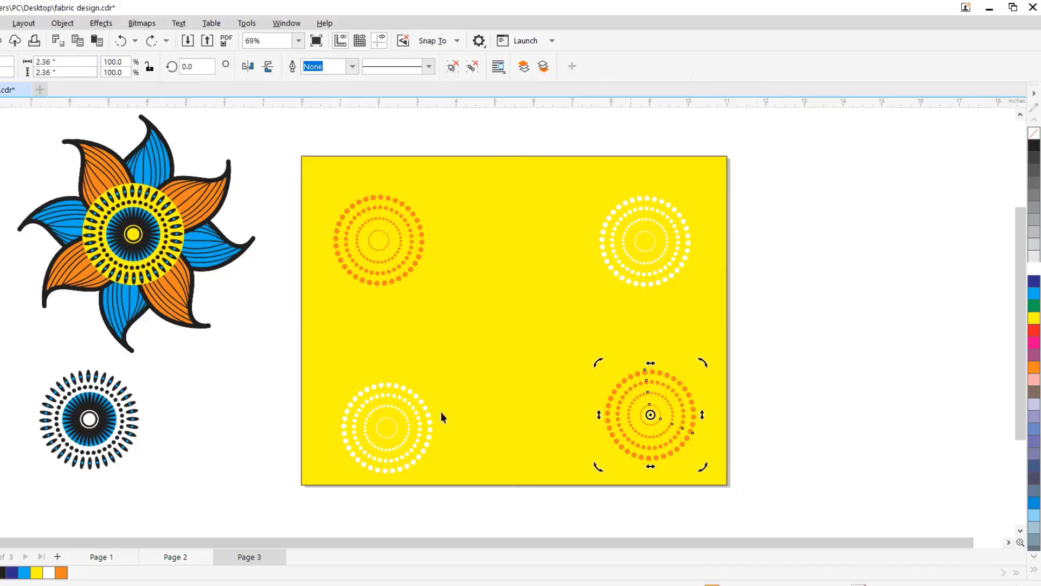
left_click(368, 422)
left_click(378, 415)
left_click_drag(378, 415, 377, 416)
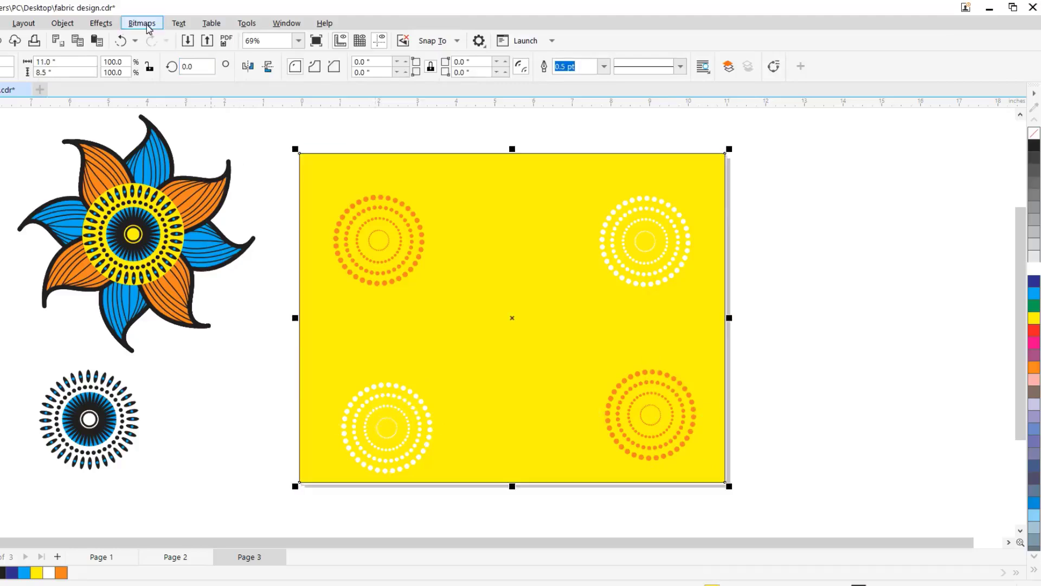
left_click(266, 343)
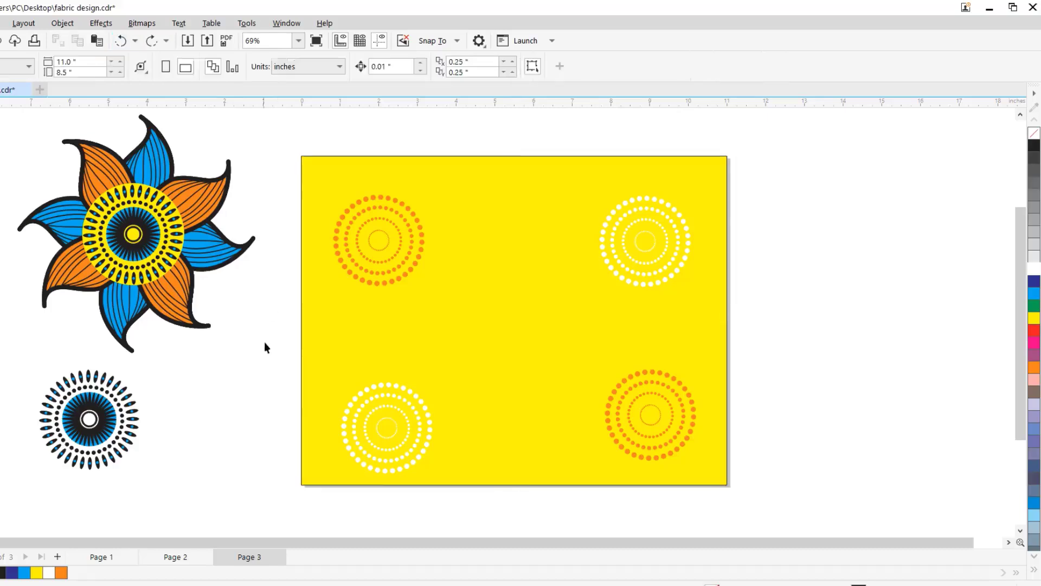
- Shift the lower-left white pattern and the lower-right orange pattern slightly up and left to line up with the upper ones
left_click(402, 430)
left_click(404, 438)
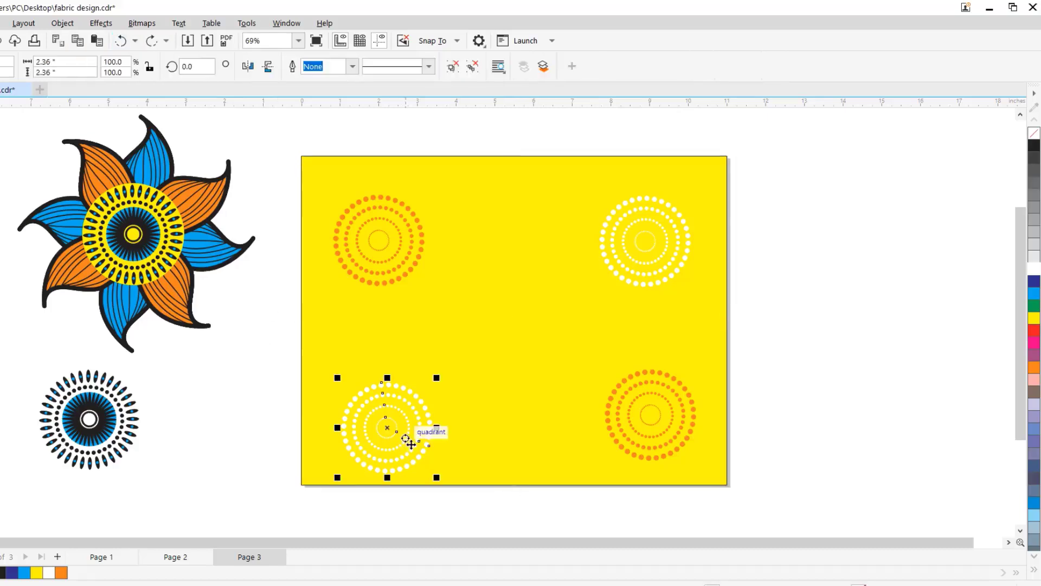
left_click_drag(395, 430, 387, 427)
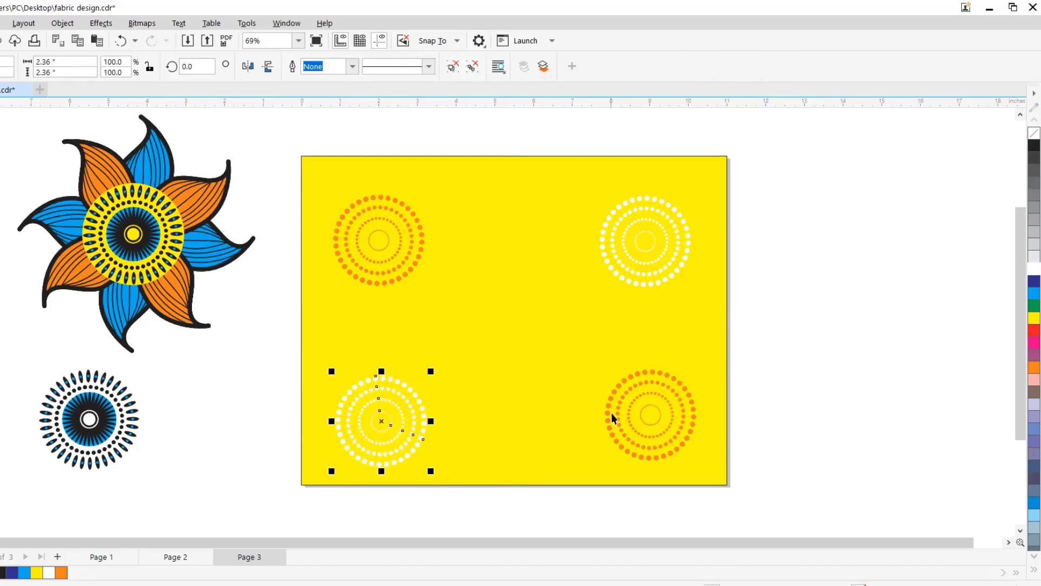
left_click(653, 412)
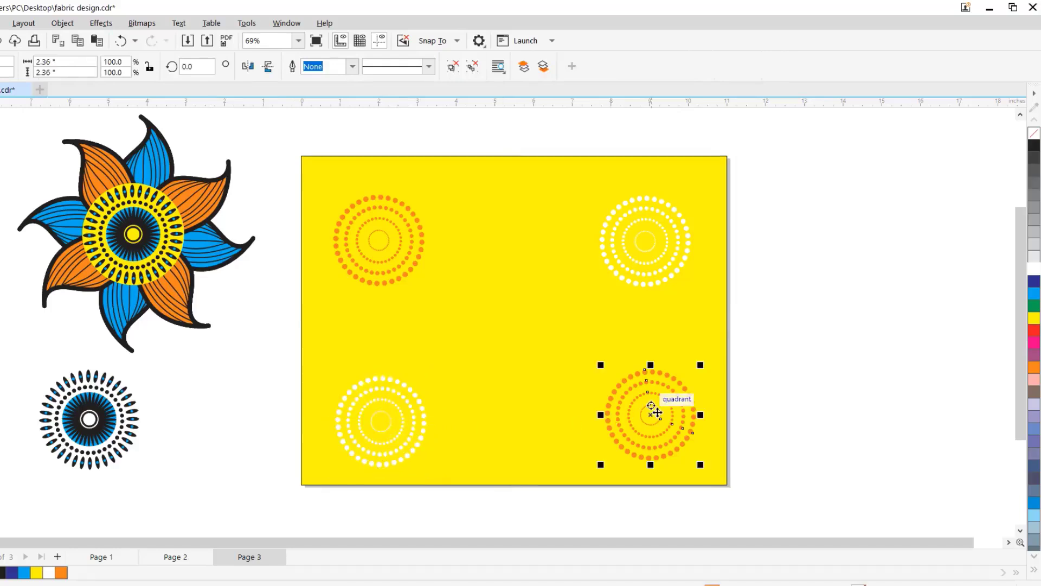
left_click_drag(657, 412, 652, 406)
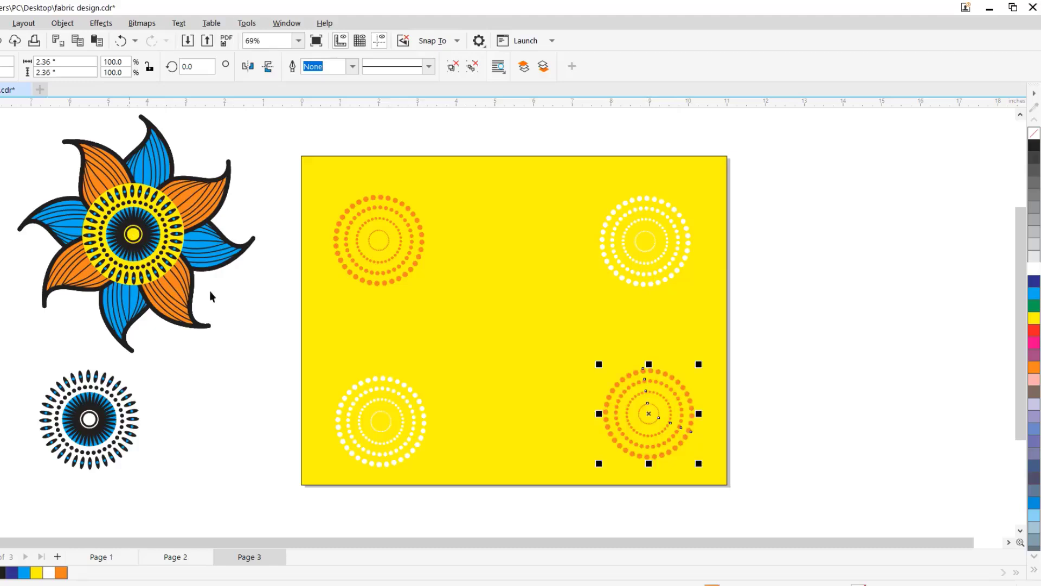
- Nudge the lower-left white dotted pattern up until it is level with the lower-right orange pattern
left_click(386, 435)
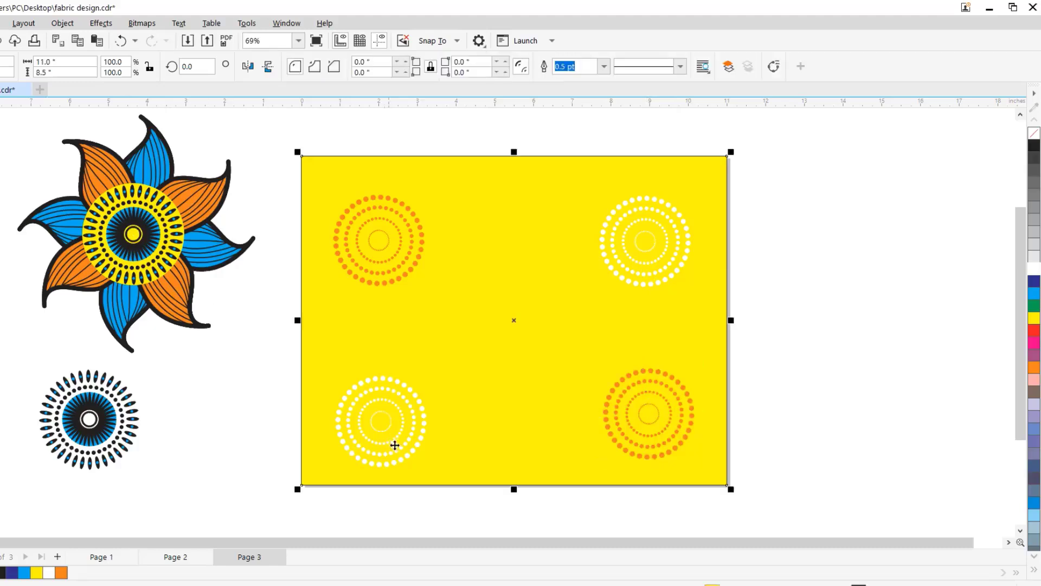
left_click(394, 454)
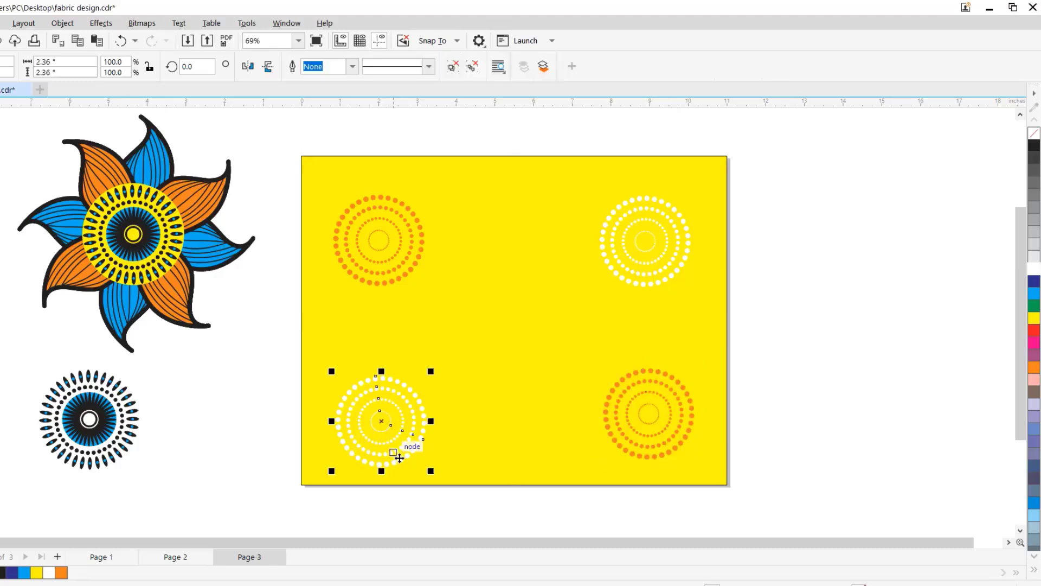
left_click_drag(399, 458, 394, 458)
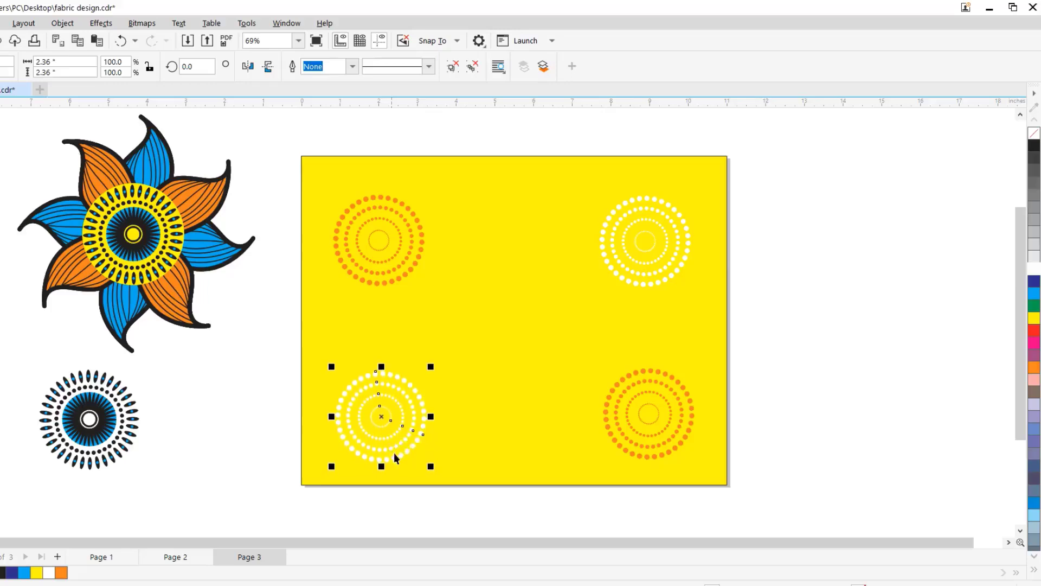
key("Up")
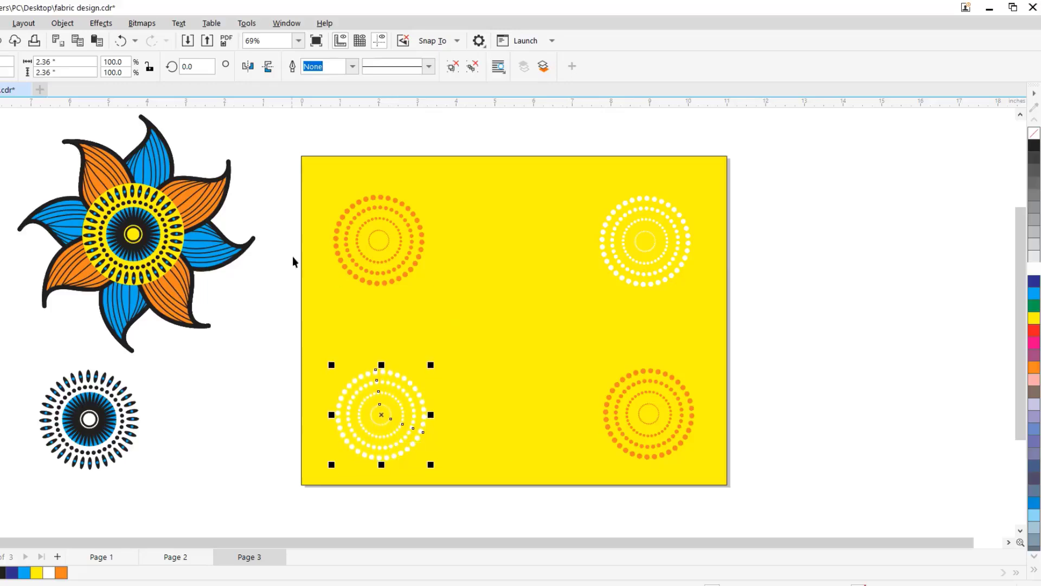
- Move the flower back to the middle of the yellow page between the four dotted patterns and nudge it left
left_click(174, 225)
left_click_drag(148, 214, 532, 292)
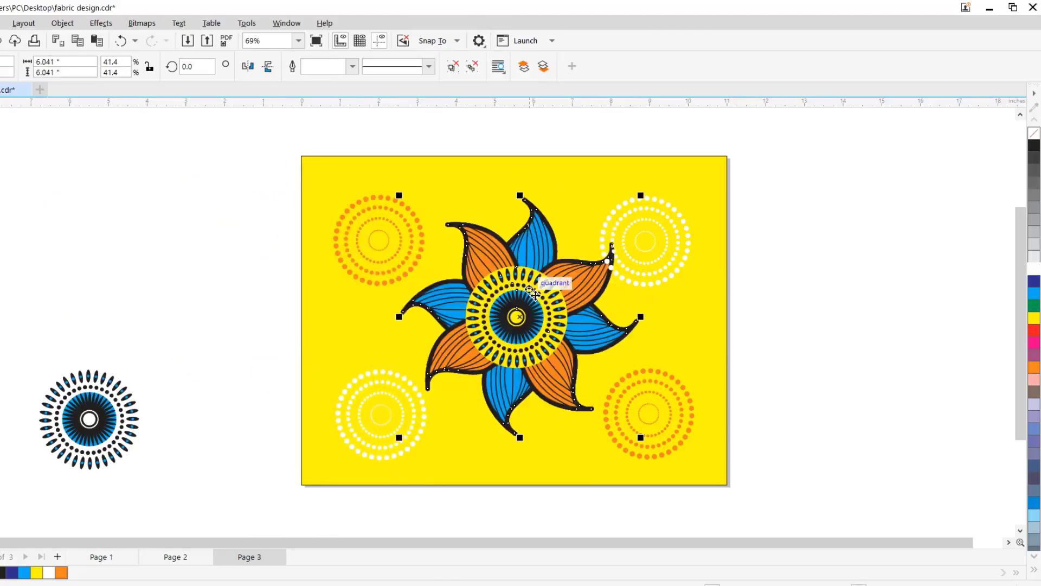
key("Left")
key("Left")
key("Left")
key("Left")
key("Left")
key("Left")
key("Left")
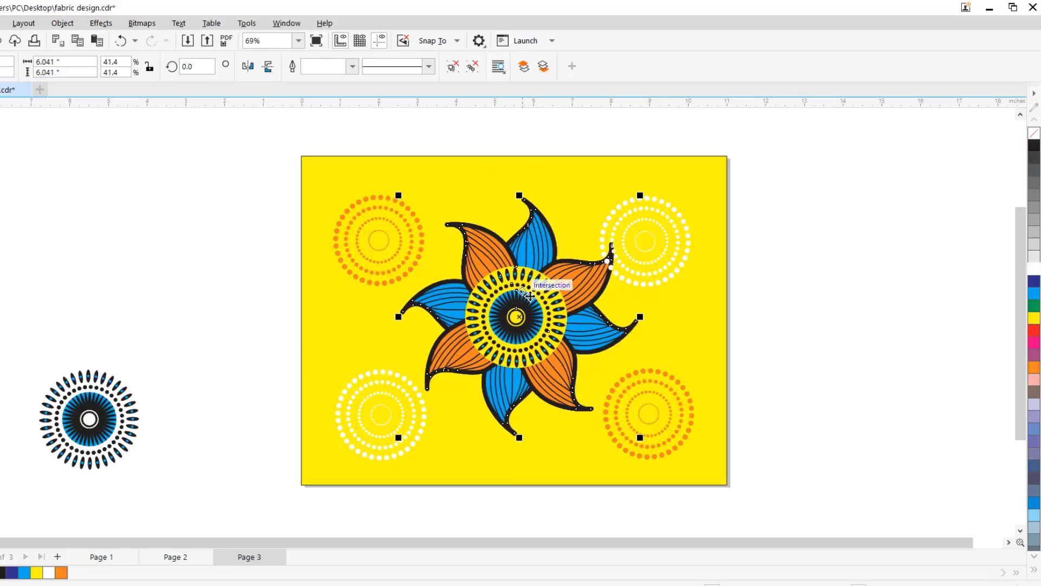
key("Left")
key("Left")
key("Left")
key("Left")
key("Left")
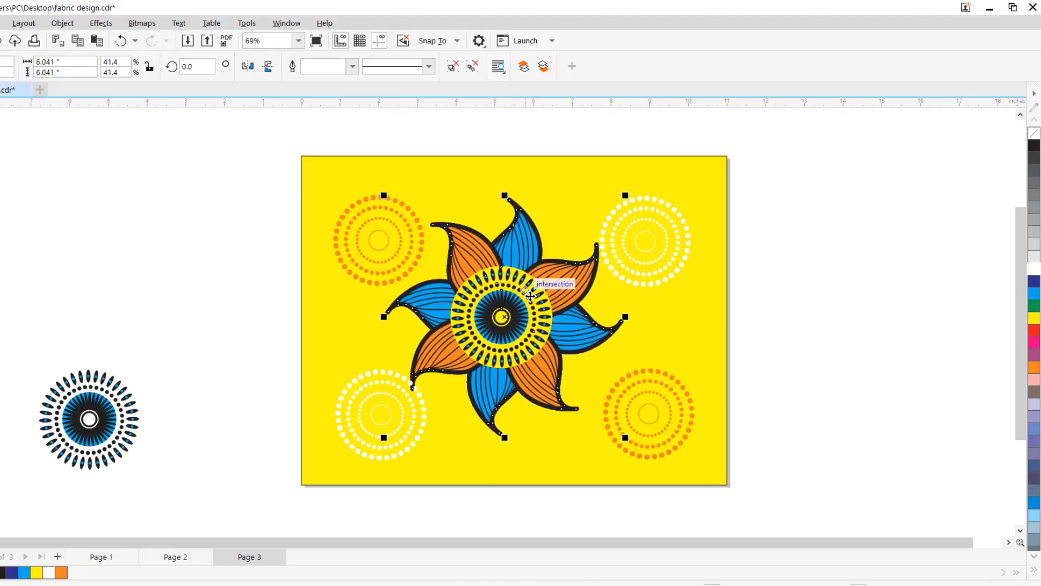
- Place the black, blue and white medallion above the flower's upper-right petals, scaled to about 1.66 inches and ordered in front
left_click(101, 403)
left_click_drag(101, 403, 595, 183)
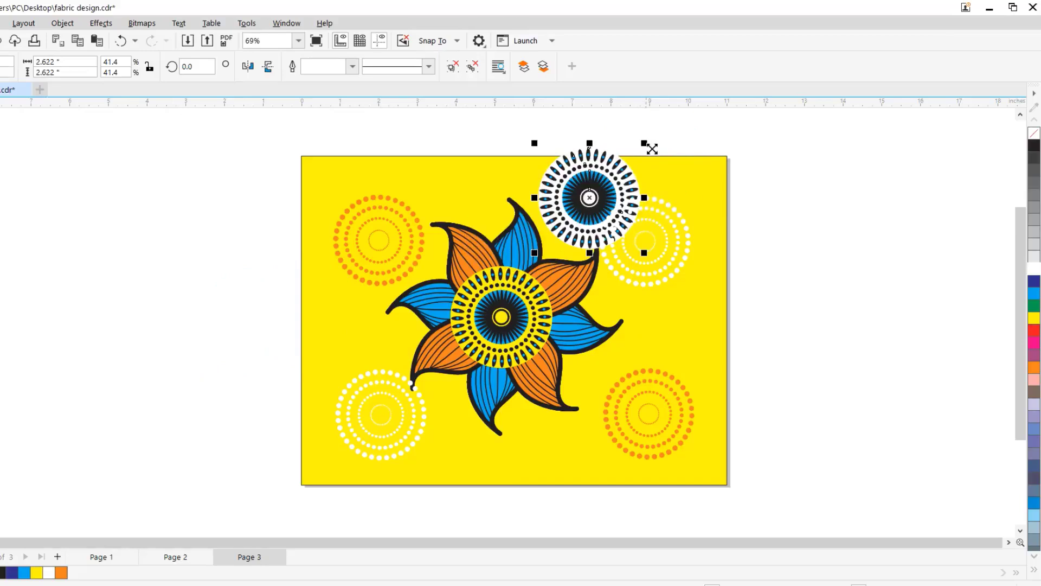
left_click_drag(652, 148, 589, 206)
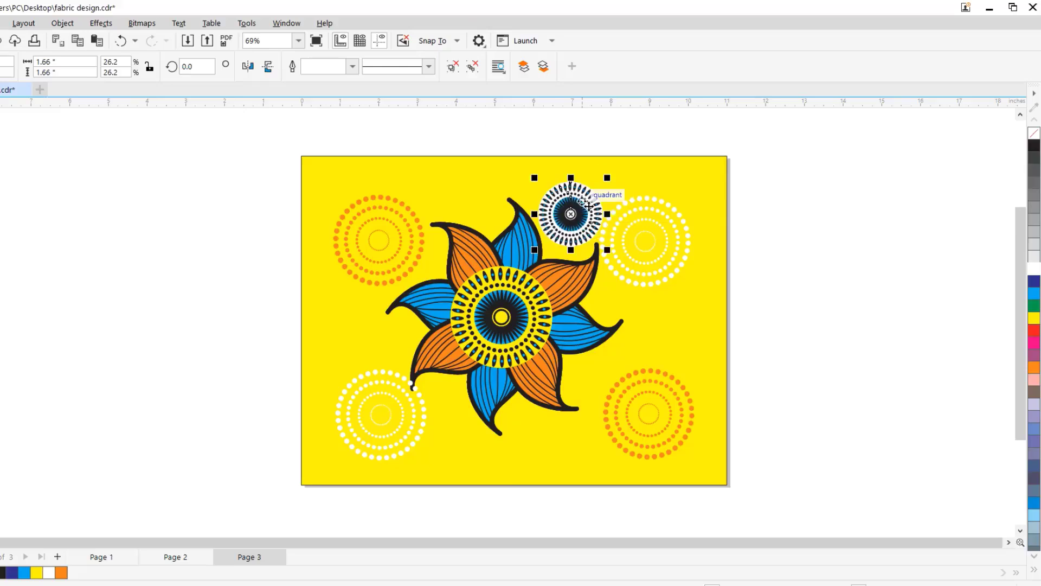
key("ctrl+Home")
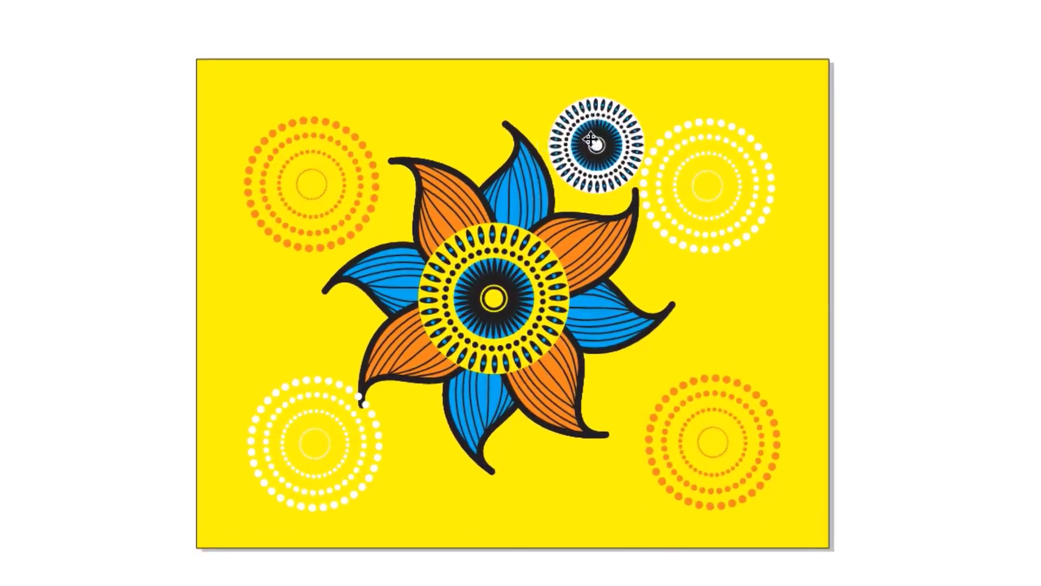
- Place copies of the small medallion above the flower's upper-left petals and beside its right-hand petals
left_click_drag(570, 211, 496, 195)
left_click_drag(488, 117, 462, 111)
left_click(596, 146)
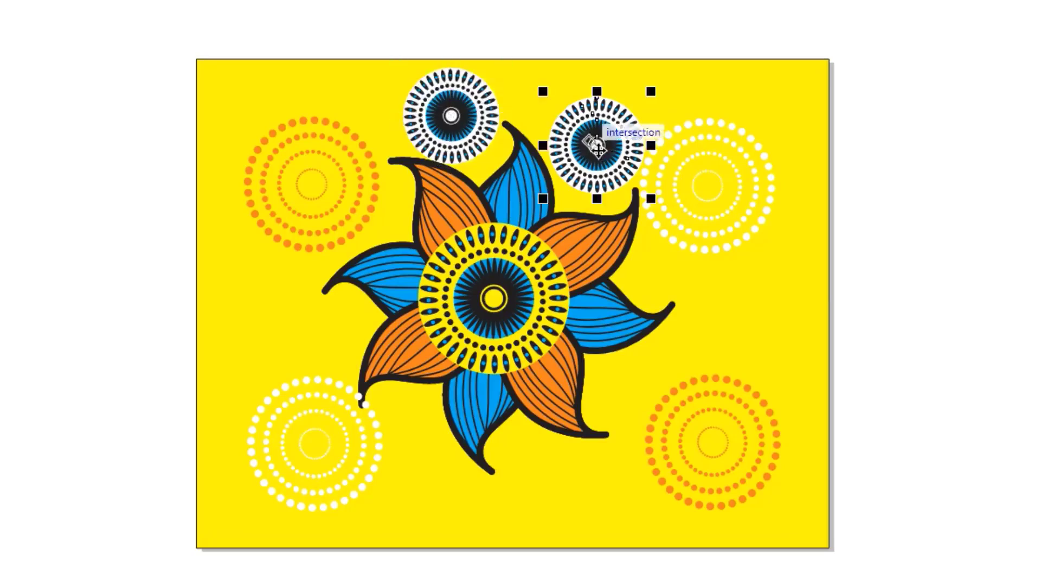
left_click_drag(597, 145, 681, 248)
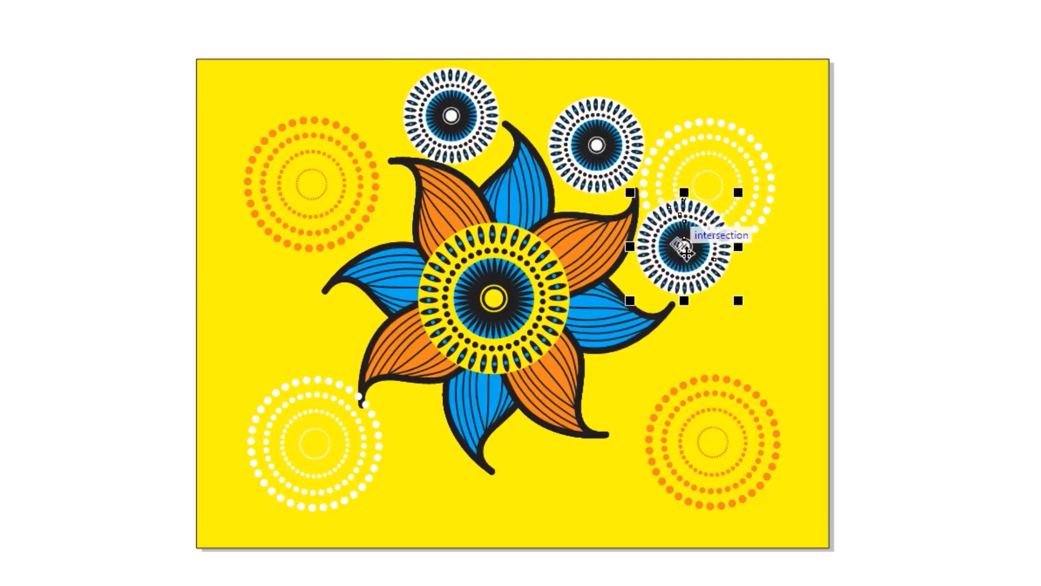
- Place two more copies of the small medallion, one by the flower's lower-right petal and one by its upper-left petals
left_click(599, 139)
left_click_drag(601, 138, 651, 391)
left_click_drag(601, 154, 359, 203)
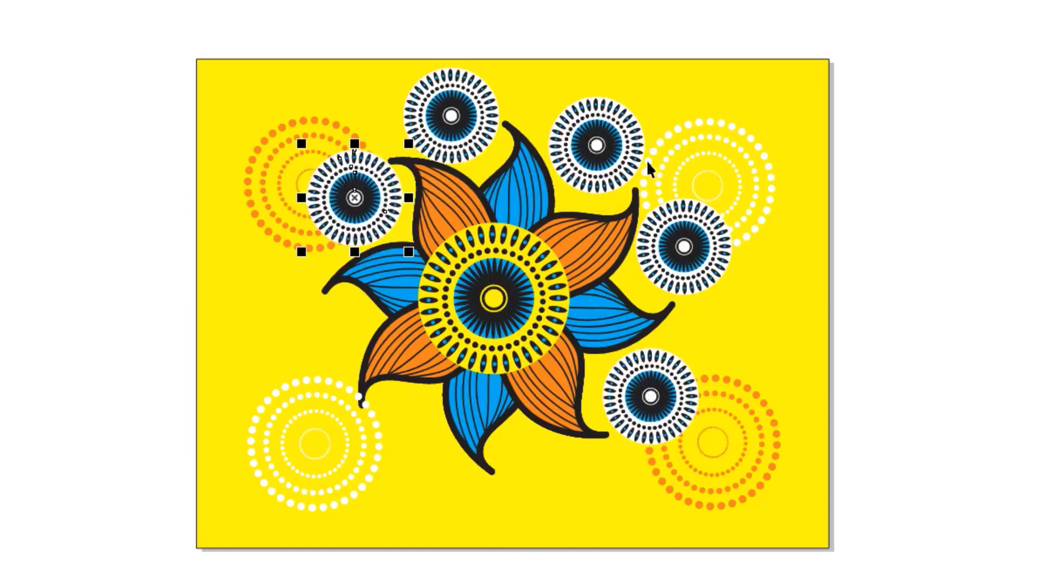
- Move the upper-right small medallion beside the flower's lower-left petals and place a copy back above the upper-right petals
left_click(598, 146)
left_click_drag(597, 146, 325, 346)
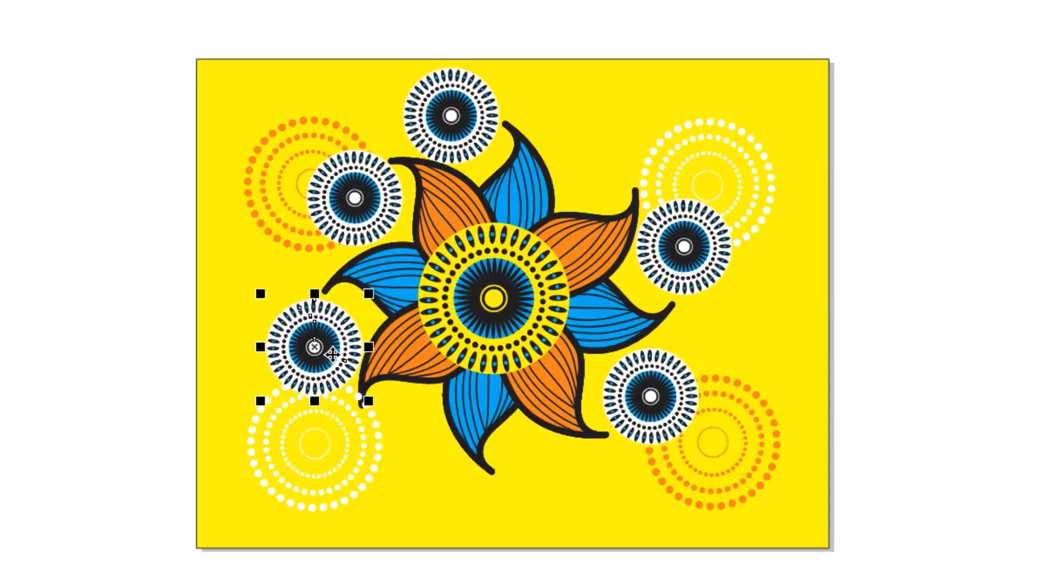
left_click_drag(332, 354, 597, 158)
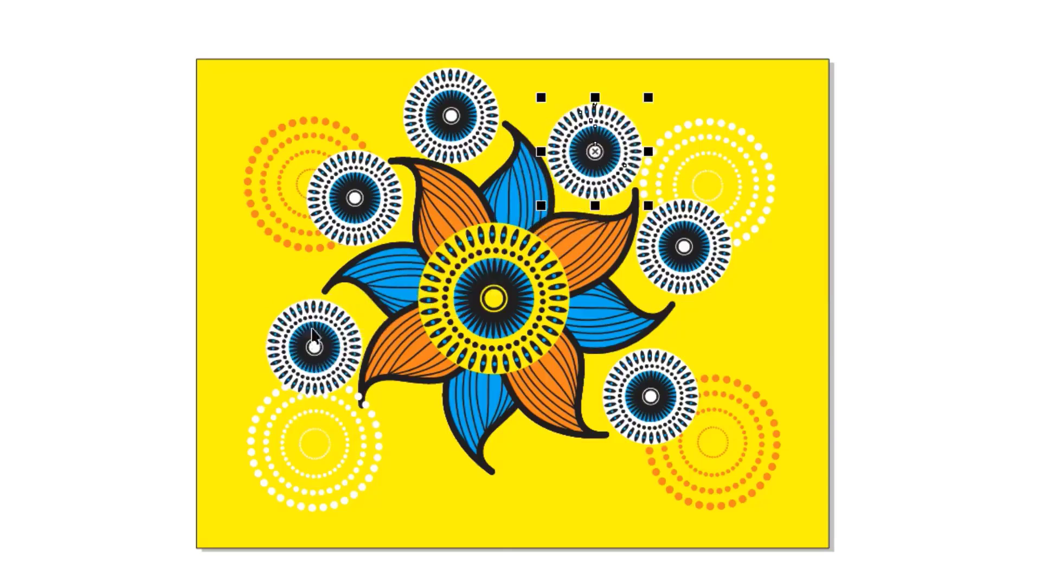
- Place two more copies of the small medallion, one under the flower's lower-left petals and one under its lower-right petals
left_click_drag(313, 337, 400, 439)
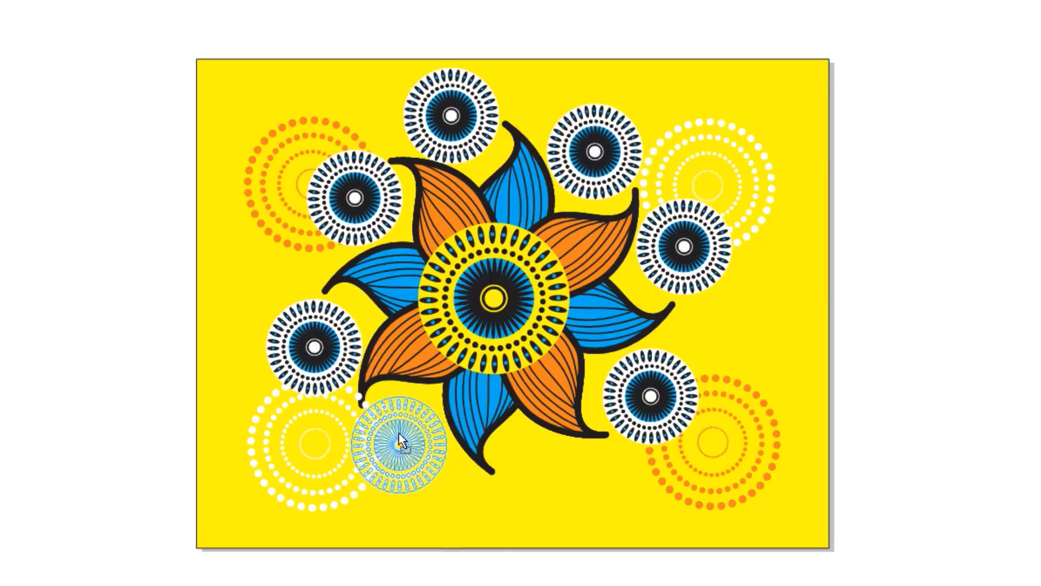
left_click_drag(400, 438, 403, 440)
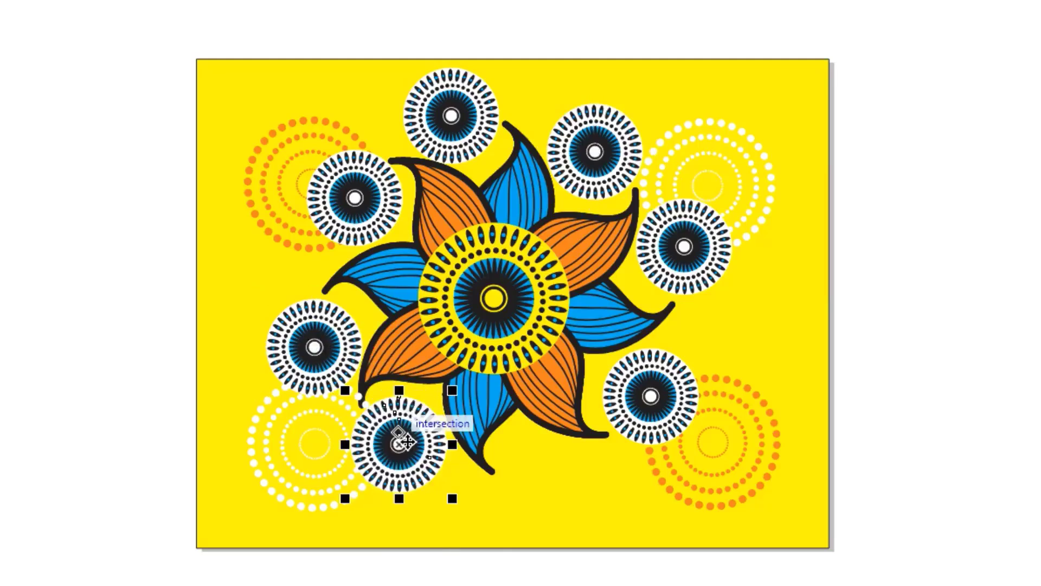
left_click(327, 349)
left_click_drag(327, 350, 556, 484)
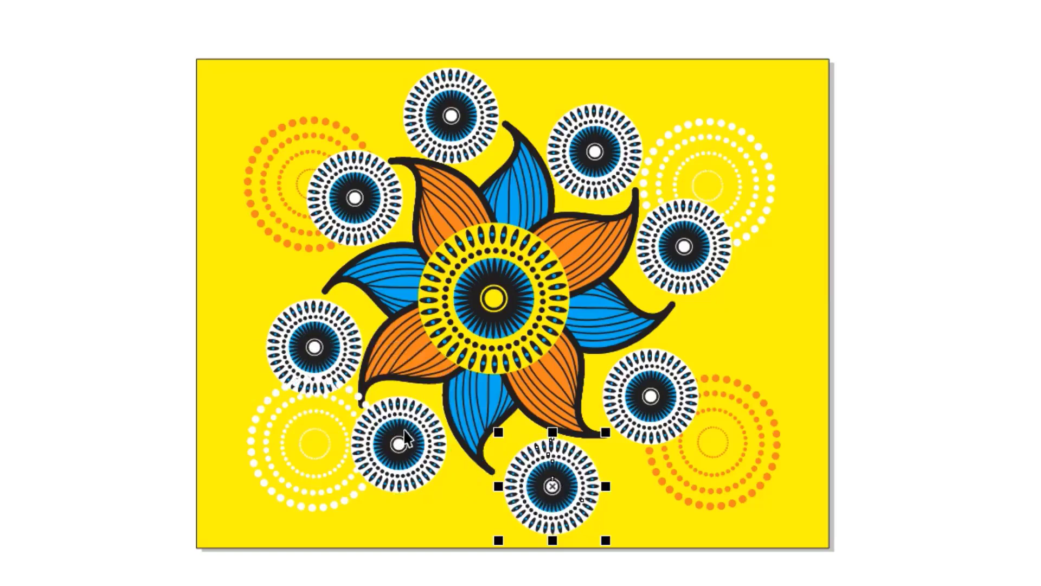
left_click(318, 349)
left_click_drag(317, 349, 187, 356)
left_click_drag(237, 416, 237, 416)
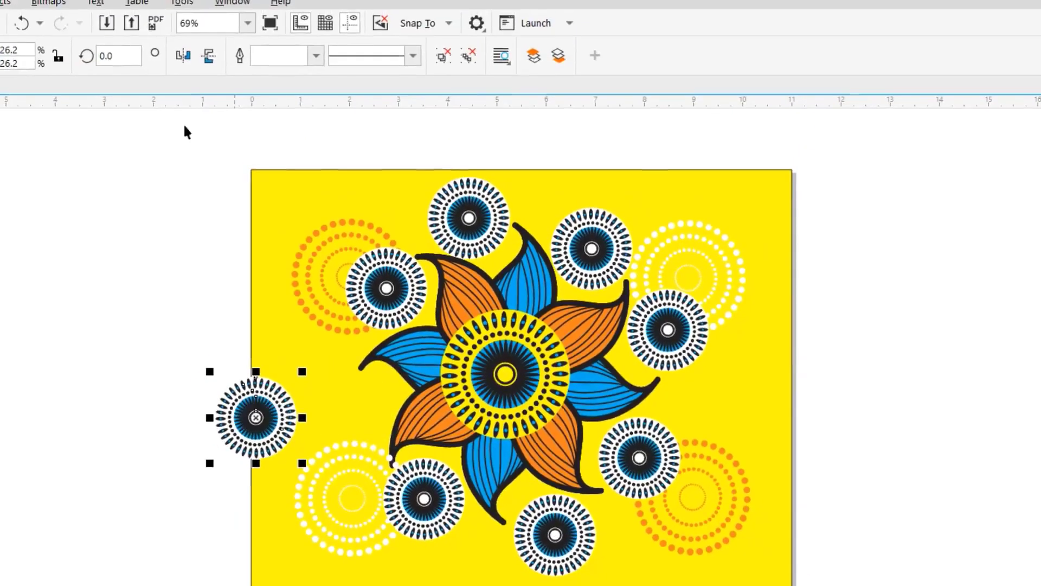
left_click(12, 9)
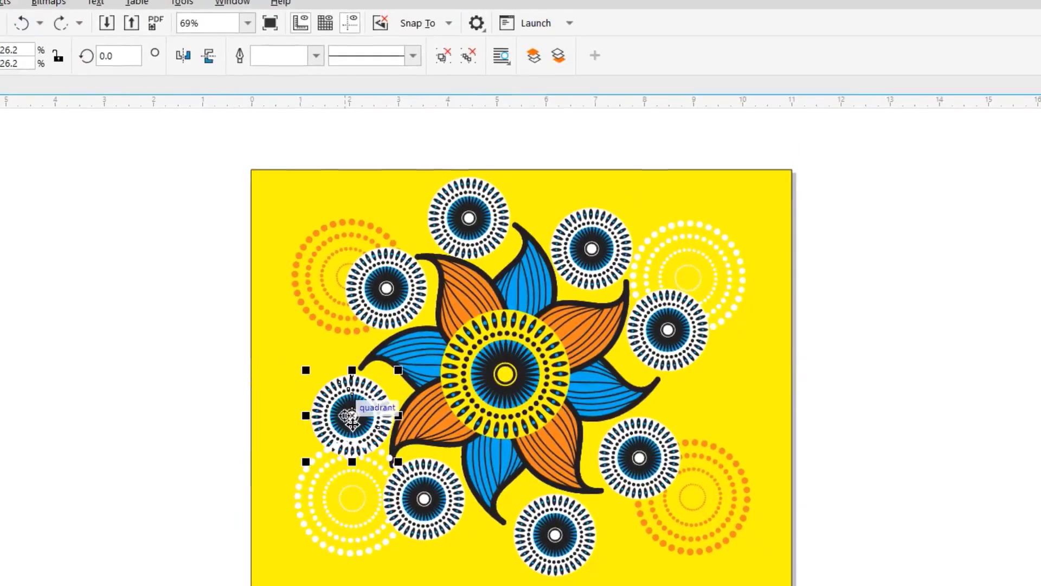
- Bring the central leaf flower to the front of the page and deselect it
left_click(495, 399)
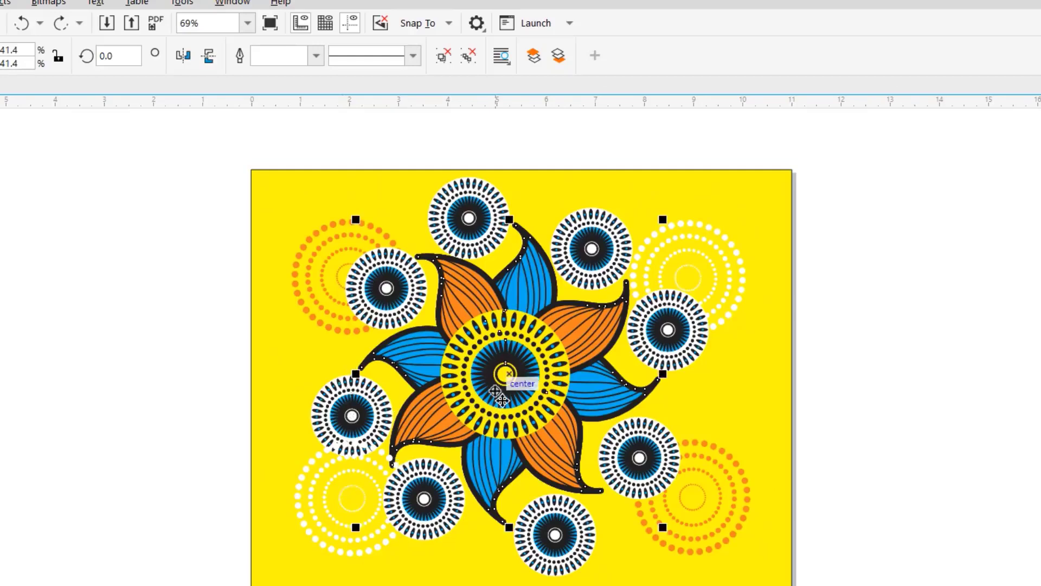
right_click(496, 396)
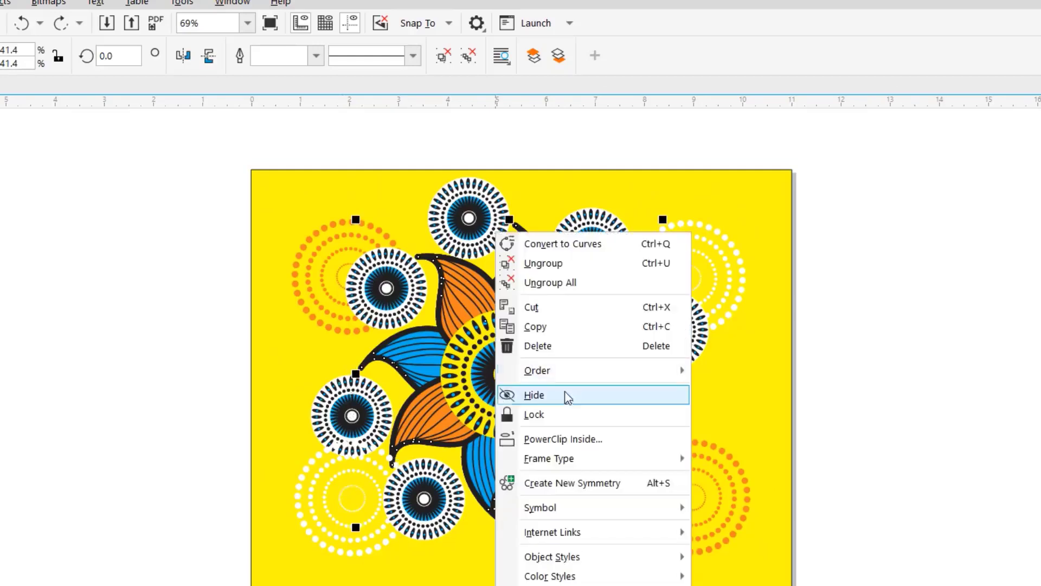
mouse_move(604, 379)
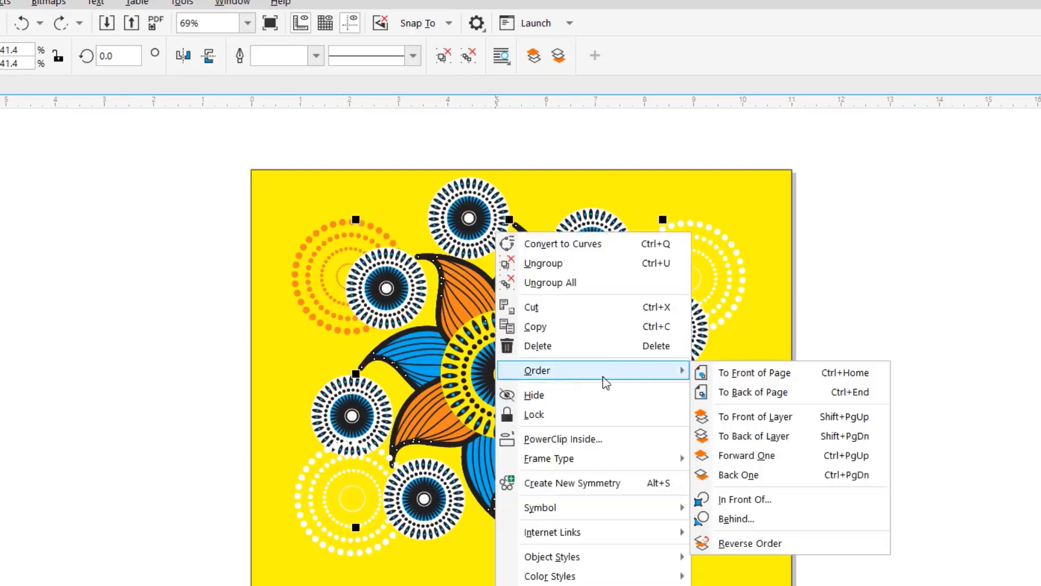
left_click(735, 373)
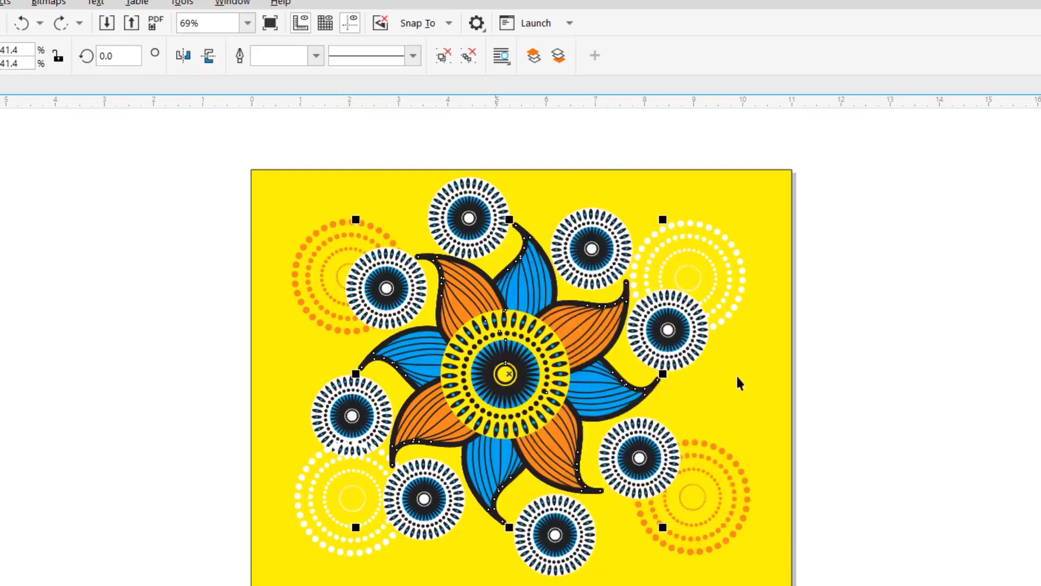
left_click(904, 354)
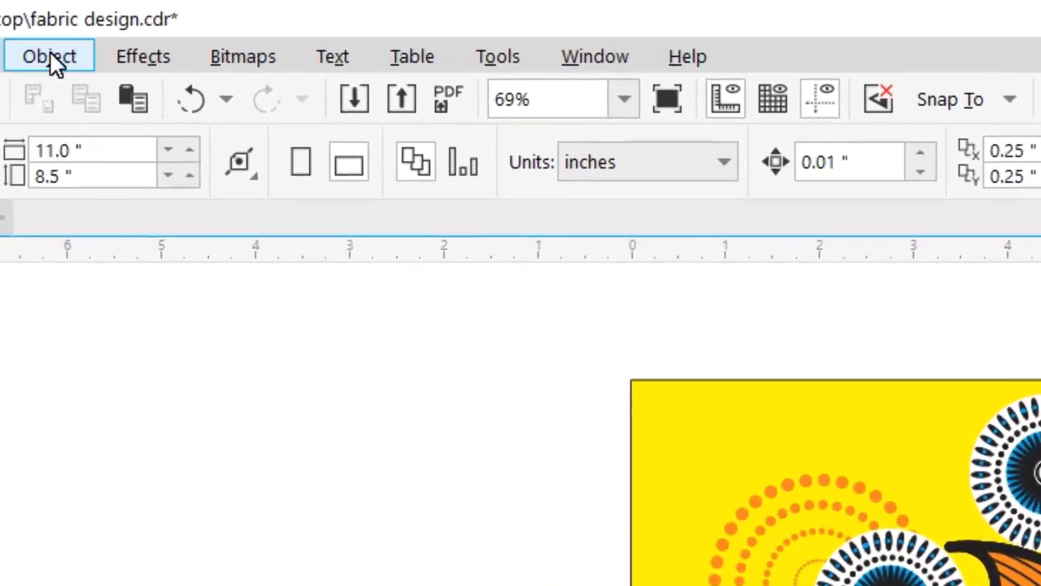
- Start creating a pattern fill from the design with Vector as the pattern type
left_click(50, 53)
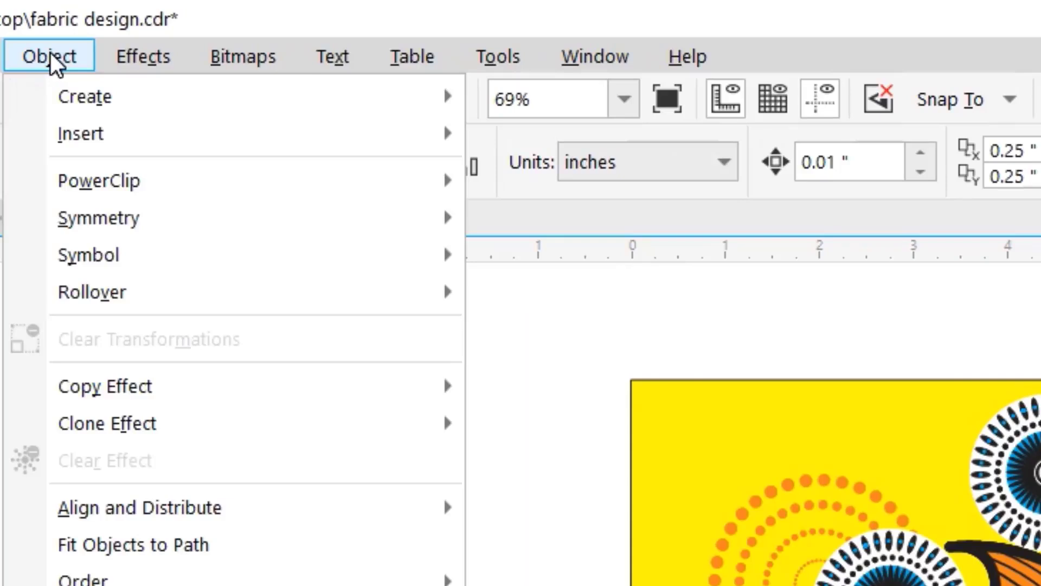
mouse_move(145, 100)
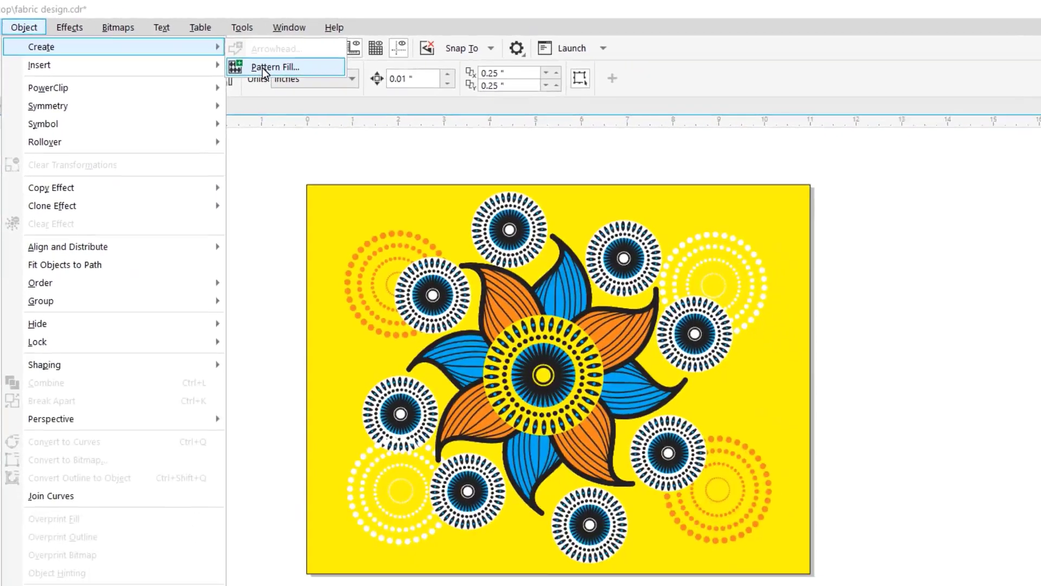
left_click(262, 67)
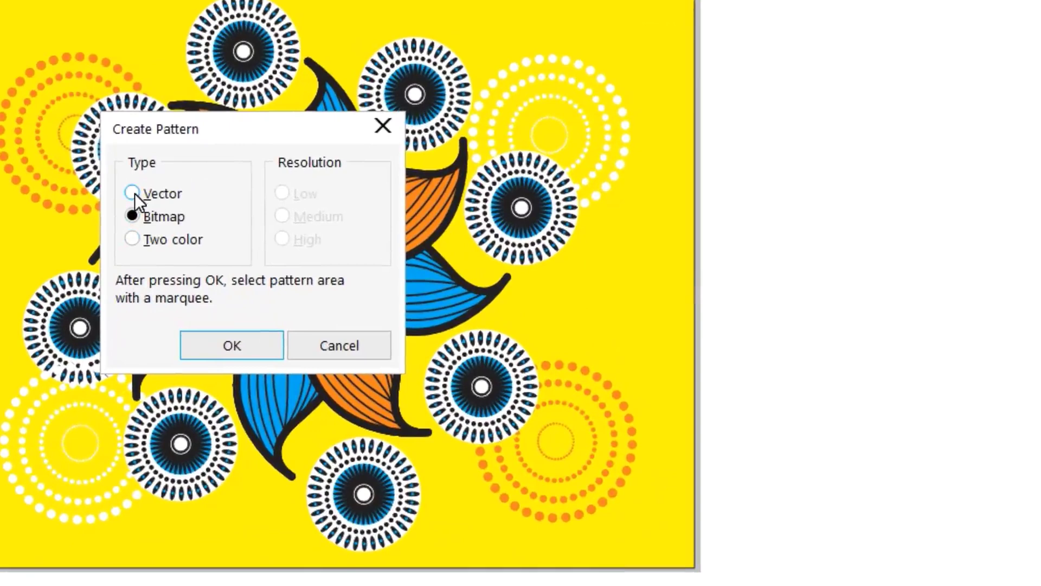
left_click(132, 193)
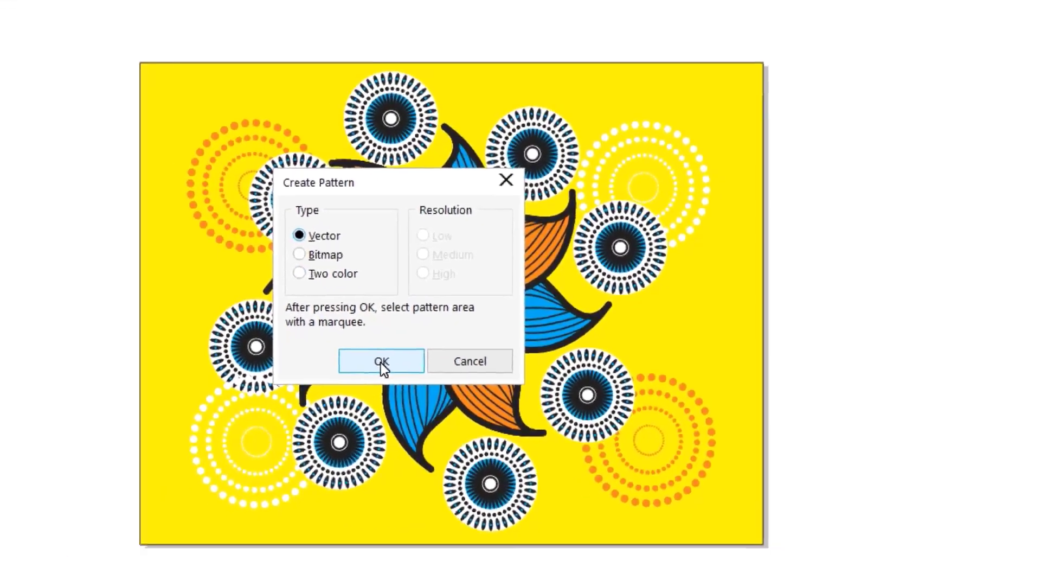
left_click(381, 361)
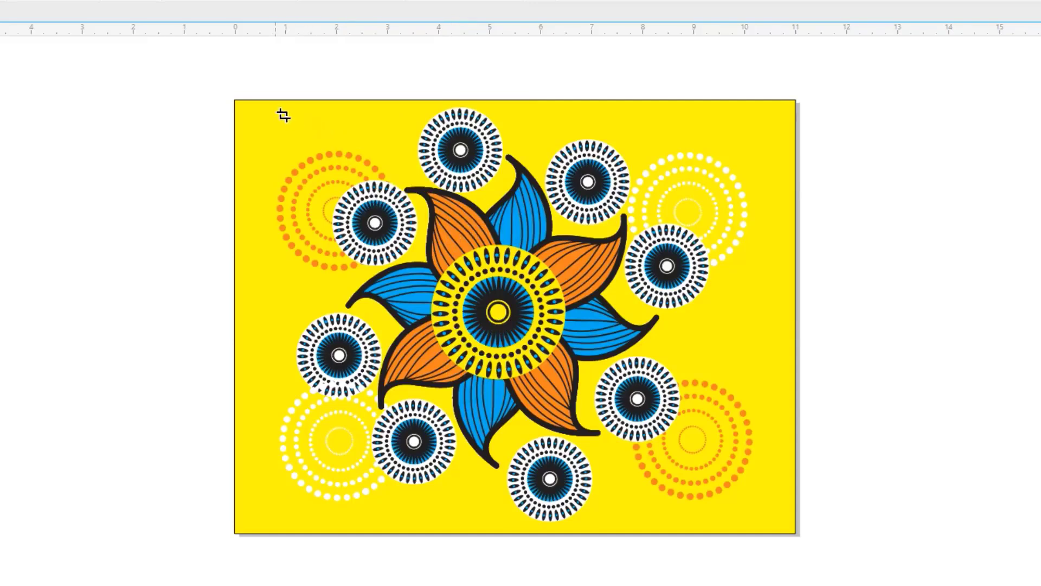
- Frame the whole flower, medallions and dotted patterns as the pattern area, extend it to the page's upper edge, and accept it
left_click_drag(282, 114, 778, 536)
left_click_drag(283, 320, 275, 320)
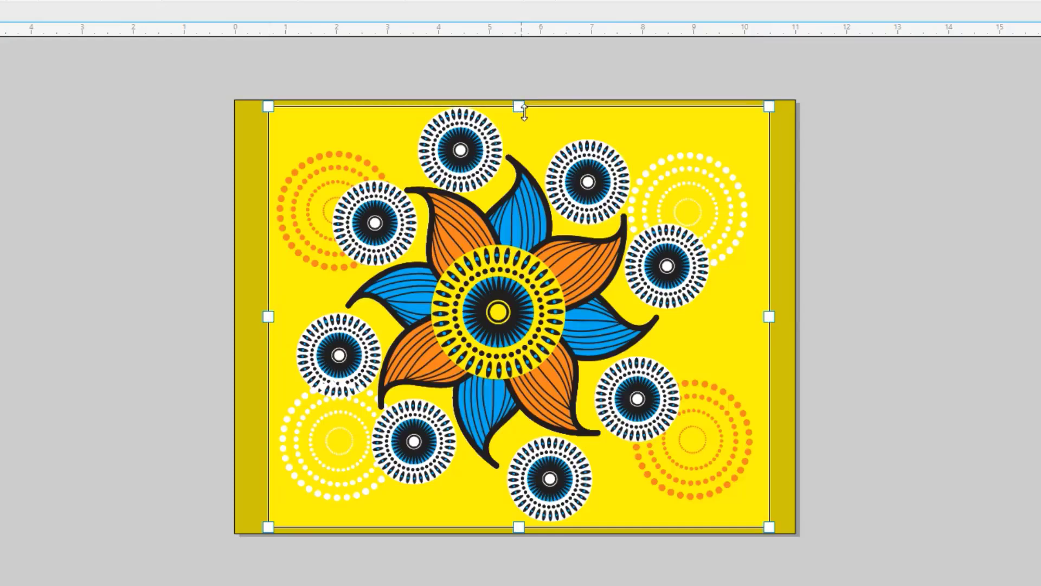
left_click_drag(524, 107, 521, 115)
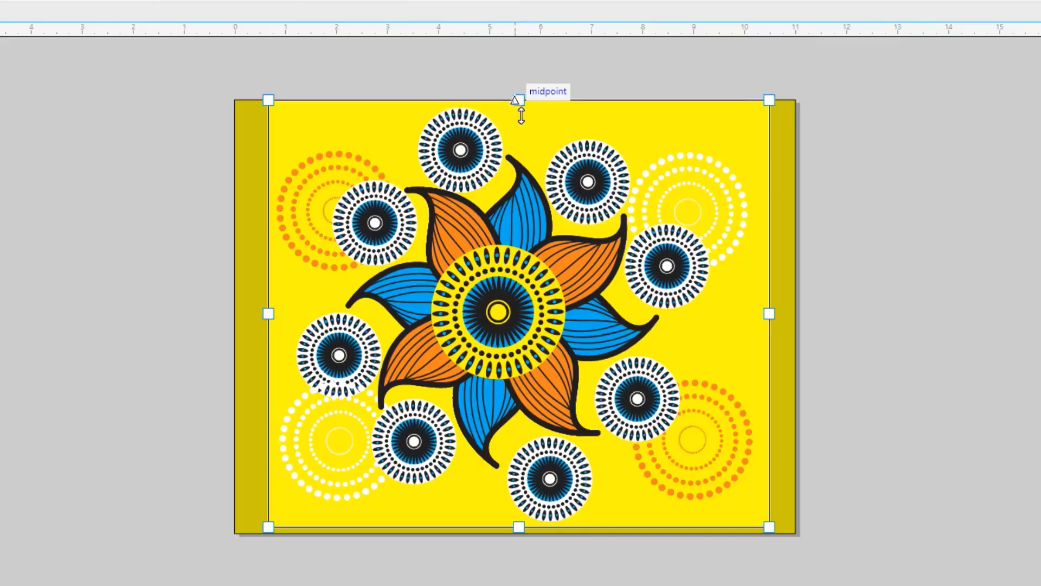
mouse_move(521, 115)
left_mouse_down()
mouse_move(523, 102)
mouse_move(518, 115)
left_mouse_up()
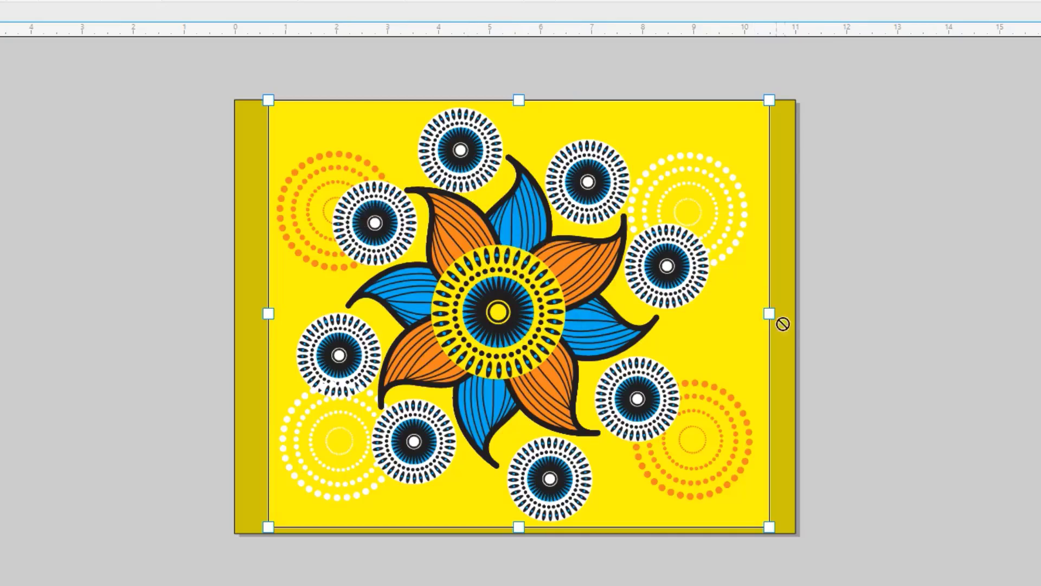
left_click_drag(778, 314, 772, 316)
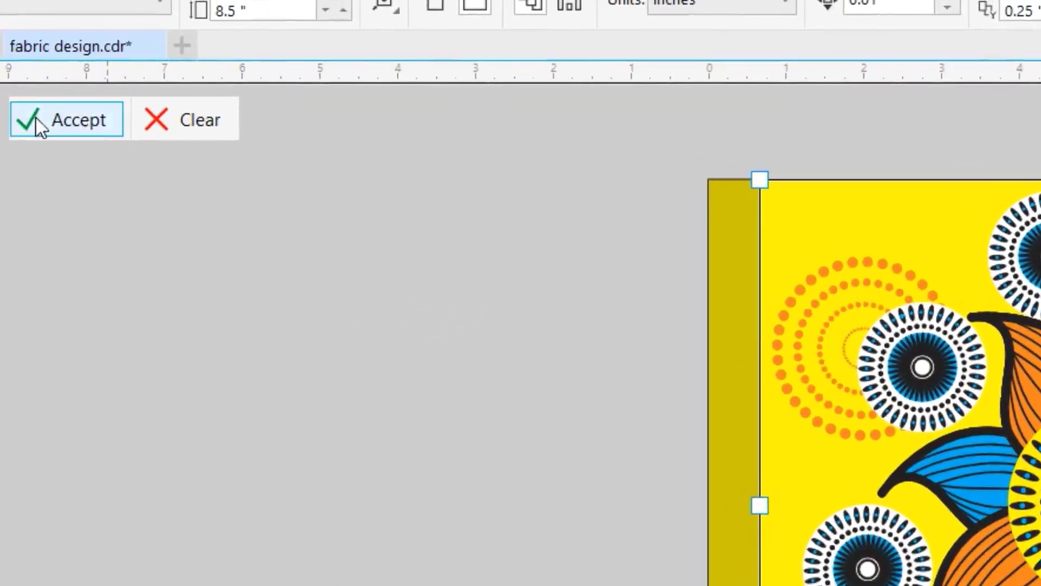
left_click(70, 115)
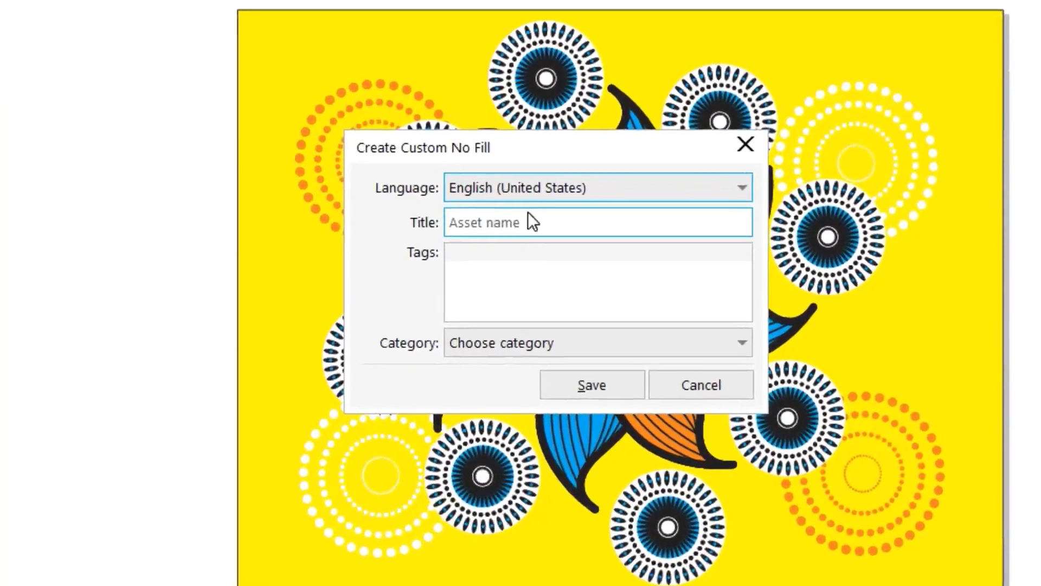
- Save the custom pattern fill with the title "textile one"
left_click(494, 227)
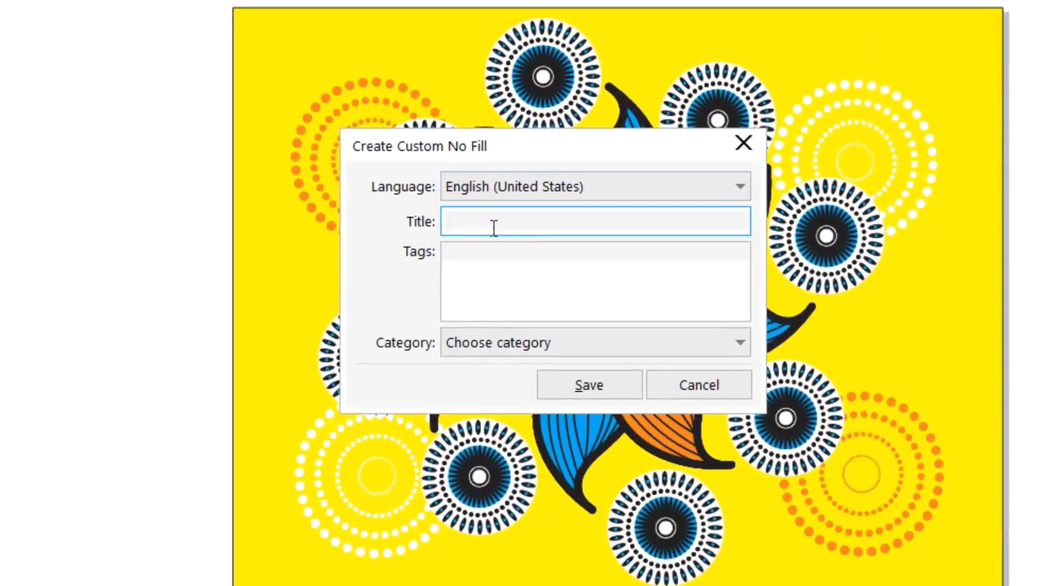
type("textile one")
left_click(587, 384)
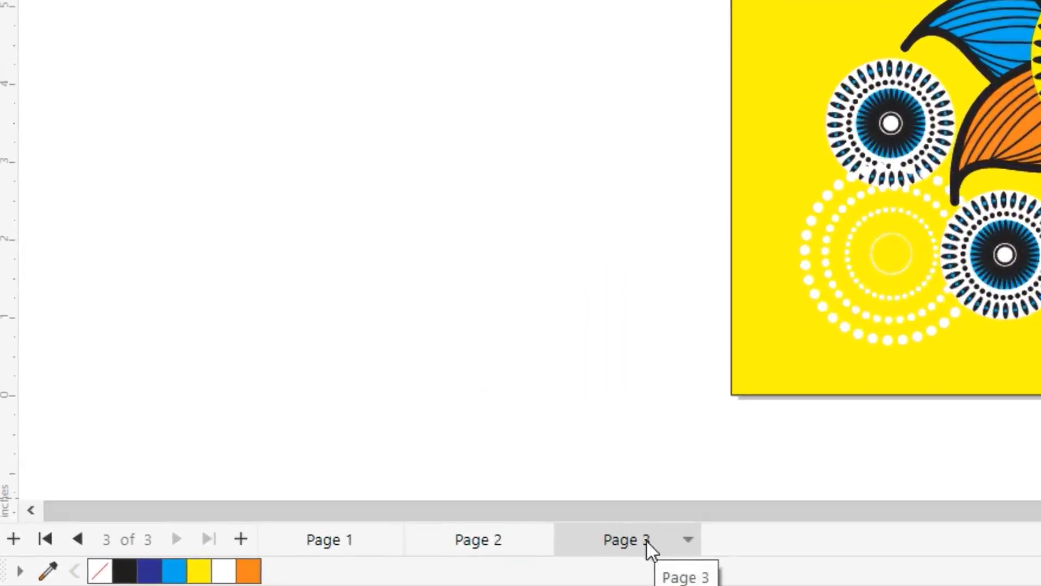
- Add a fourth page with a page-sized rectangle, stretched leftward to about 14.9 inches wide and shifted slightly right
left_click(241, 539)
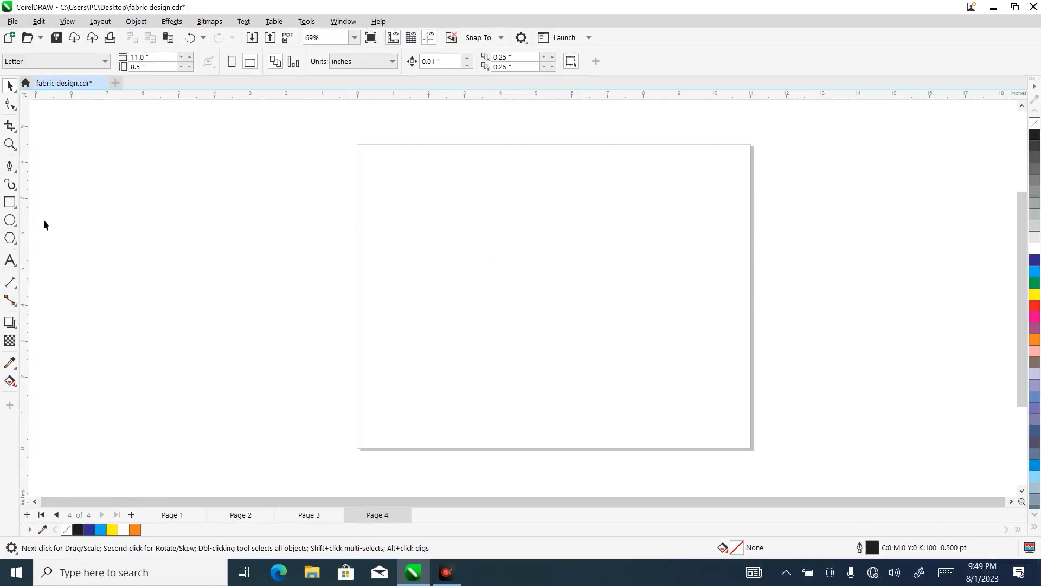
double_click(10, 202)
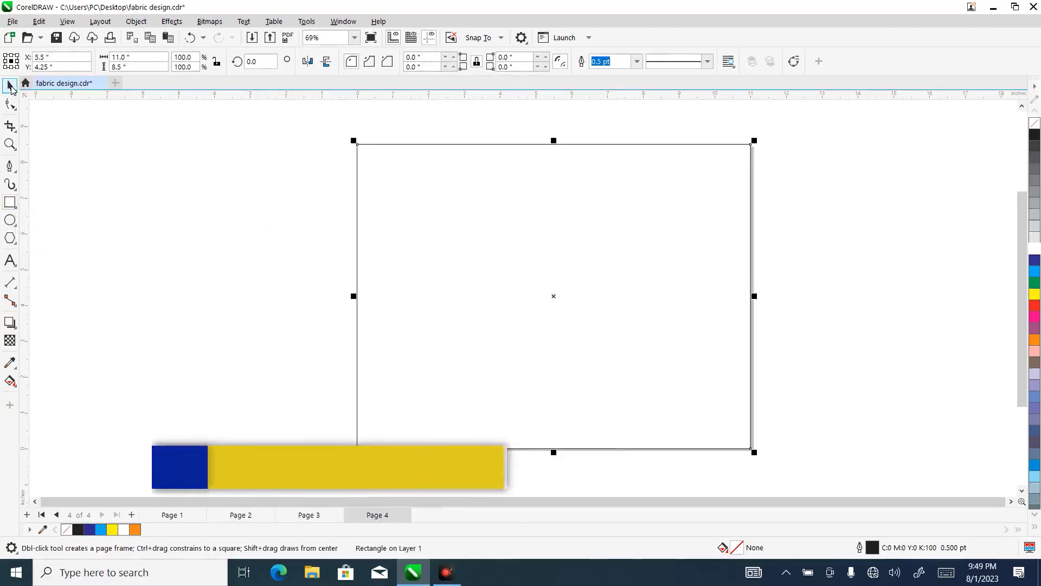
left_click(10, 86)
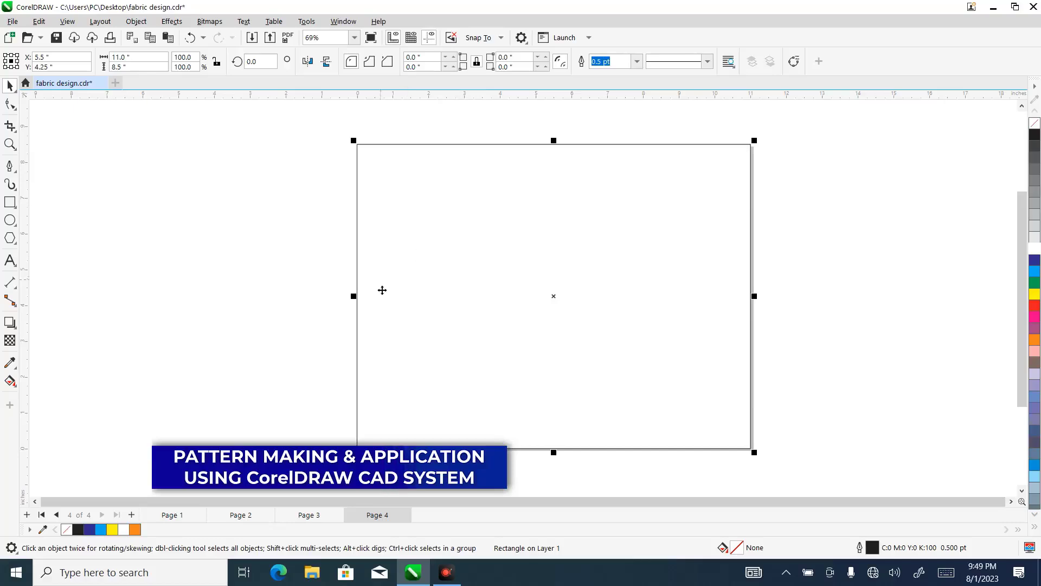
left_click_drag(353, 296, 214, 306)
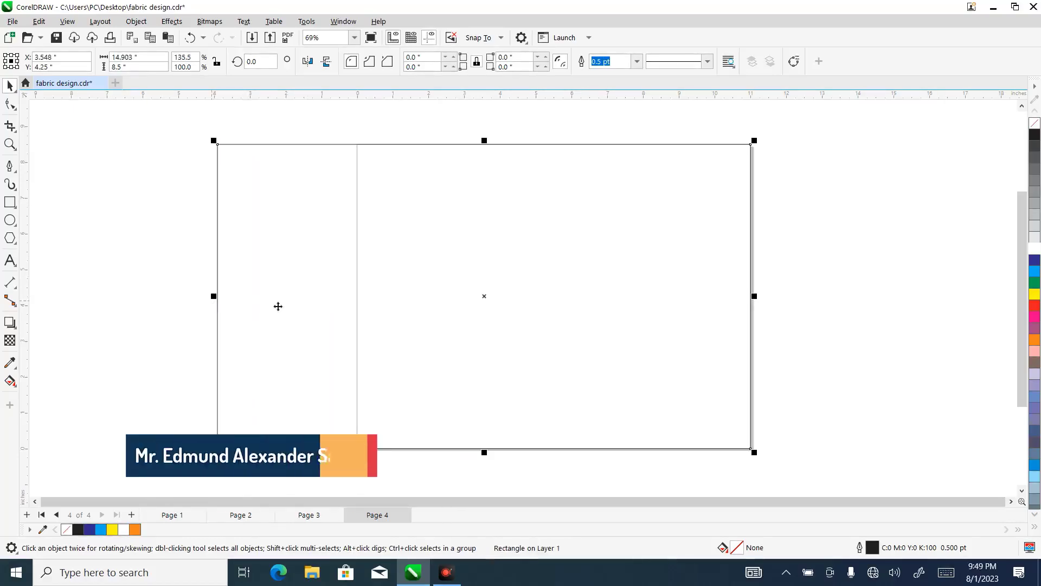
left_click_drag(649, 268, 672, 269)
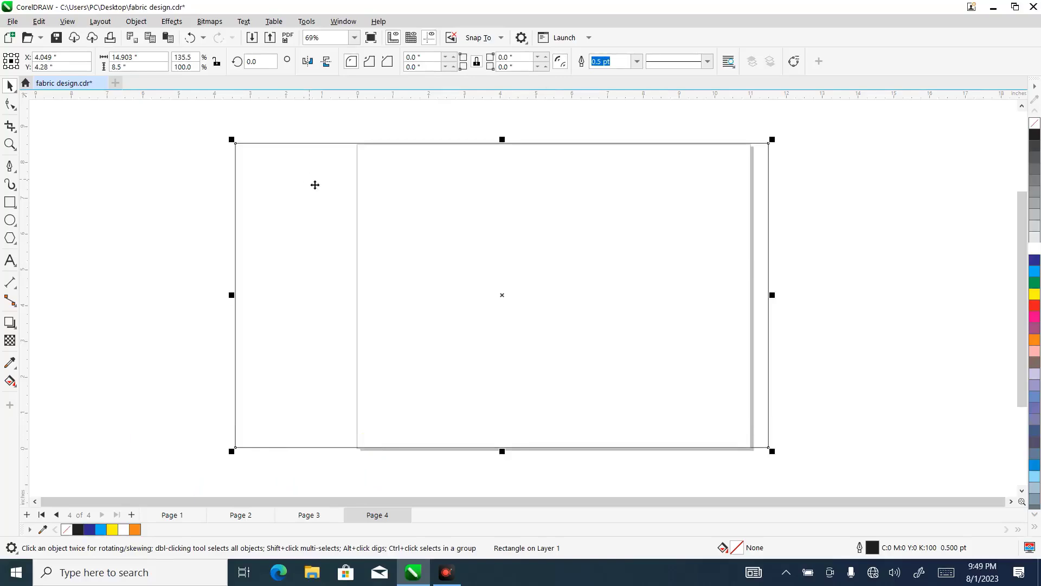
- View the original fabric design on page 3 and return to page 4
left_click(313, 515)
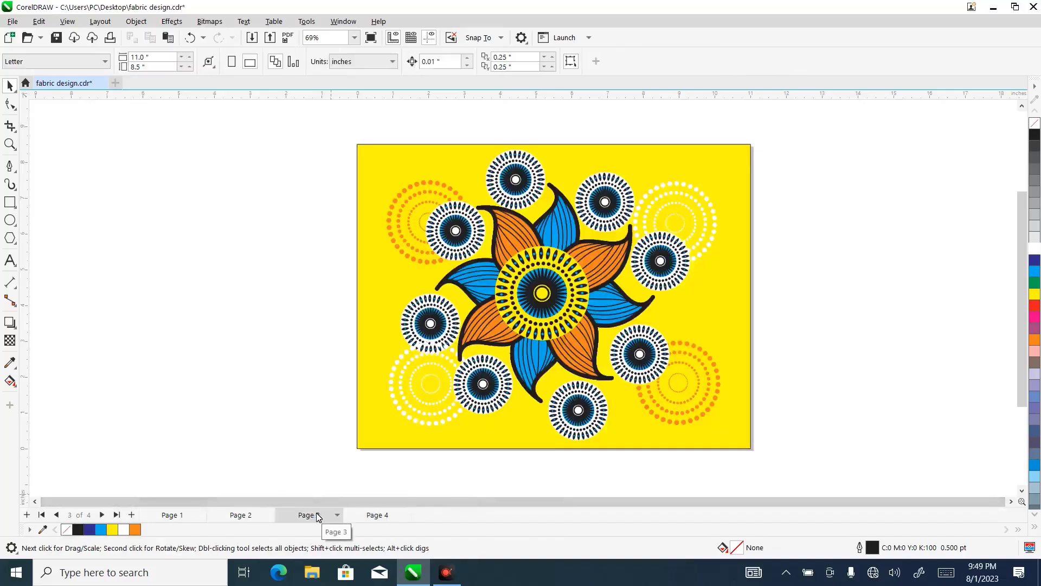
left_click(374, 516)
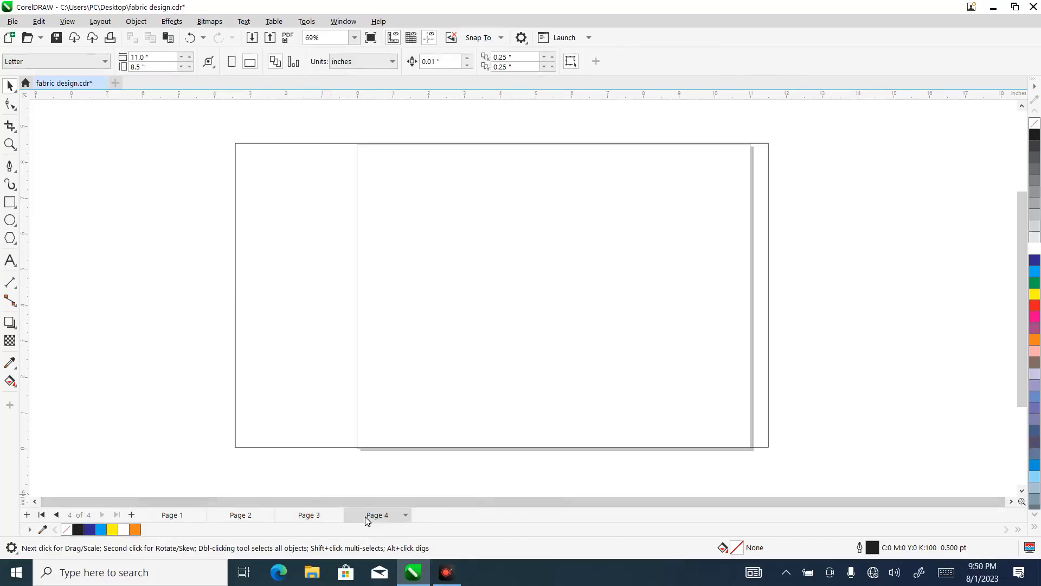
- Fill the wide rectangle on page 4 with the flower design as a vector pattern fill, using the Interactive Fill tool
left_click(310, 183)
key("Escape")
left_click(292, 257)
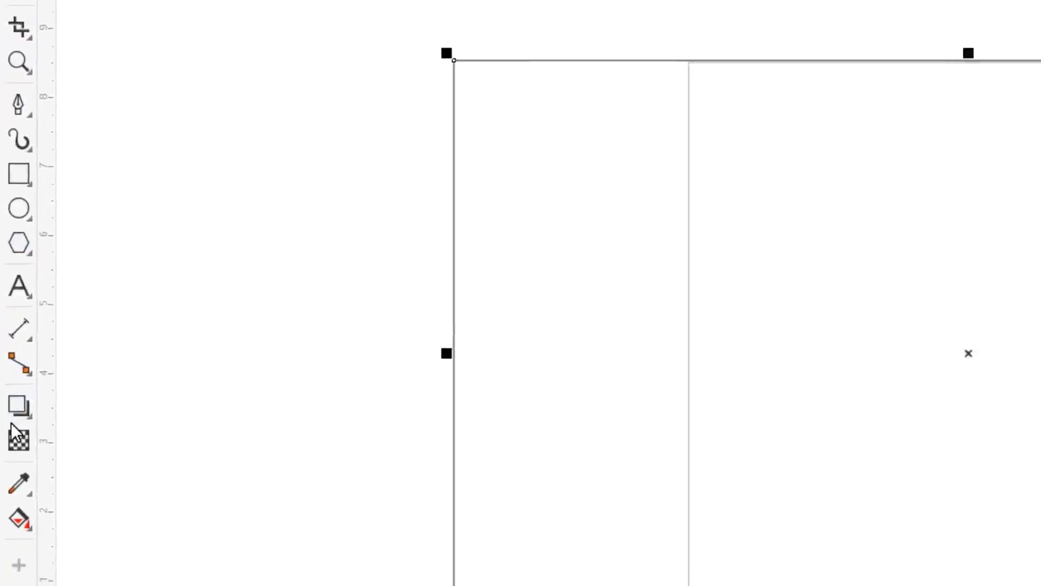
left_click(34, 508)
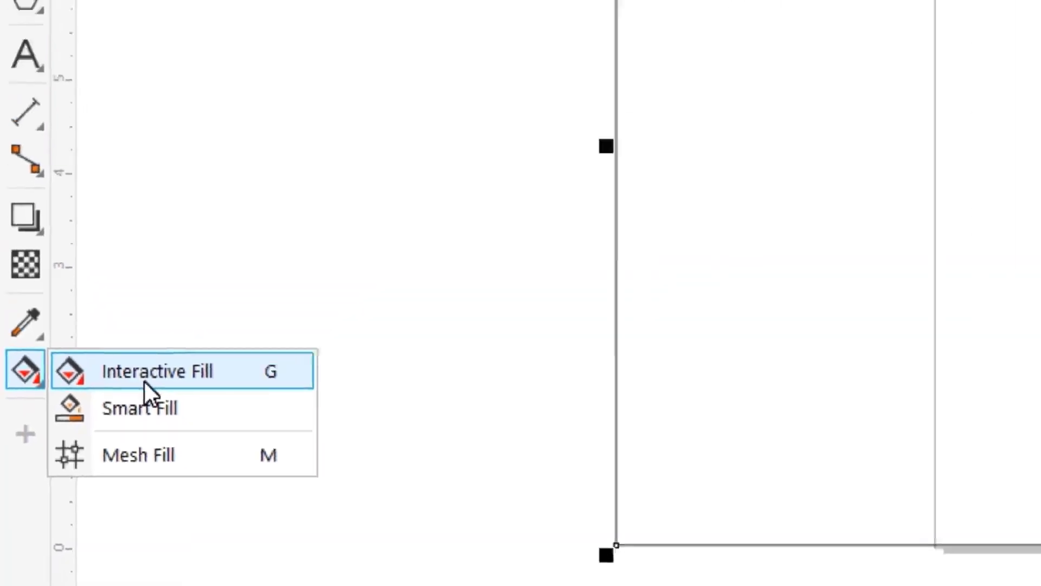
left_click(145, 382)
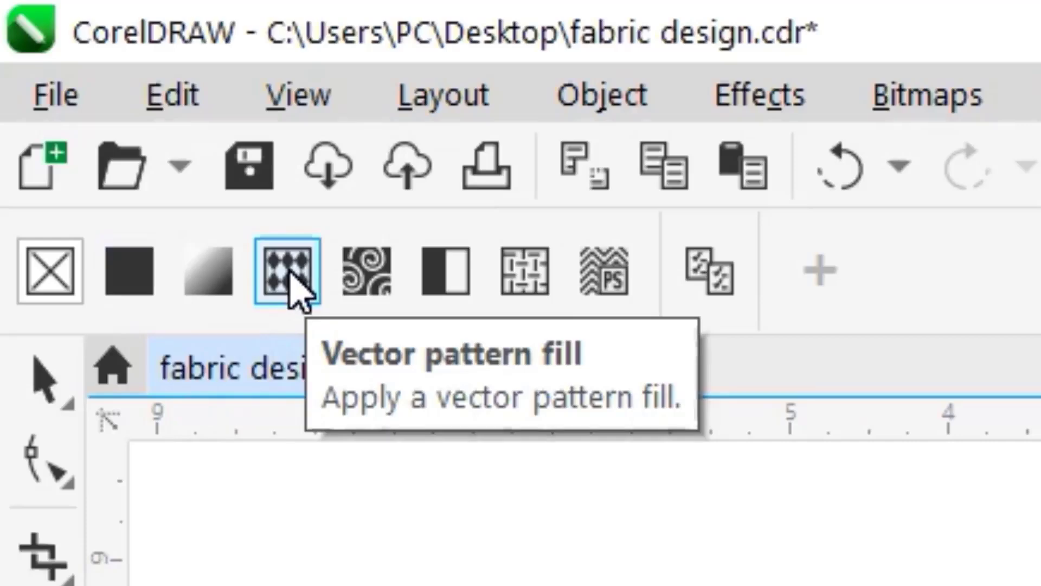
left_click(289, 271)
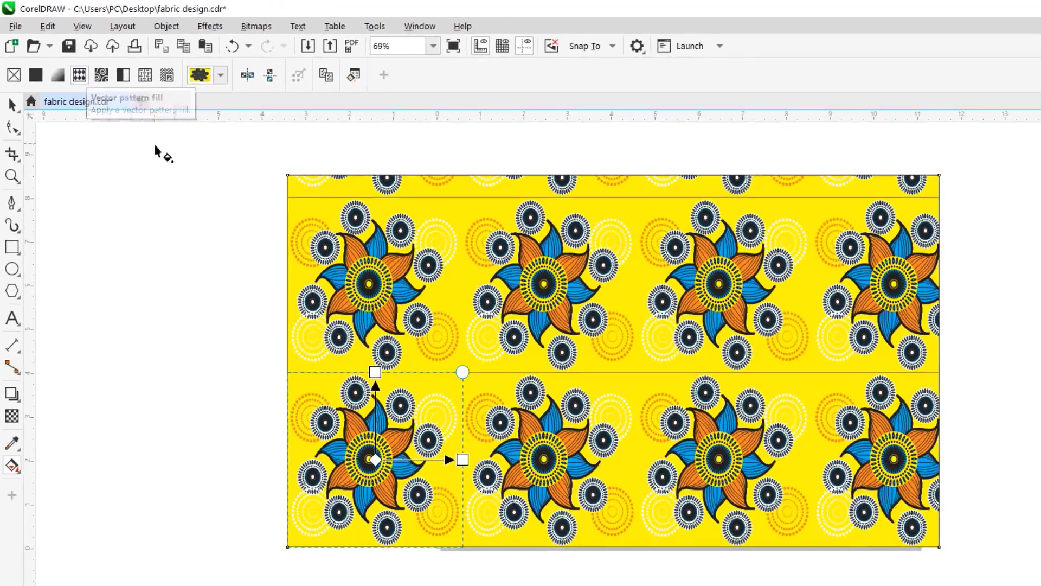
- Undo the pattern fill on page 4's wide rectangle and return to the original design on page 3
left_click(233, 48)
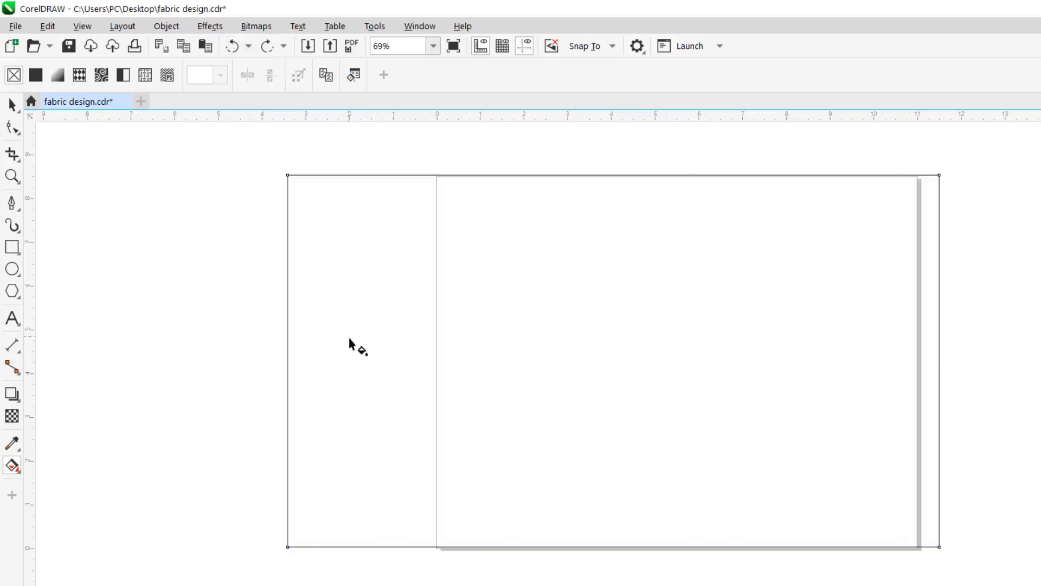
key("Page_Up")
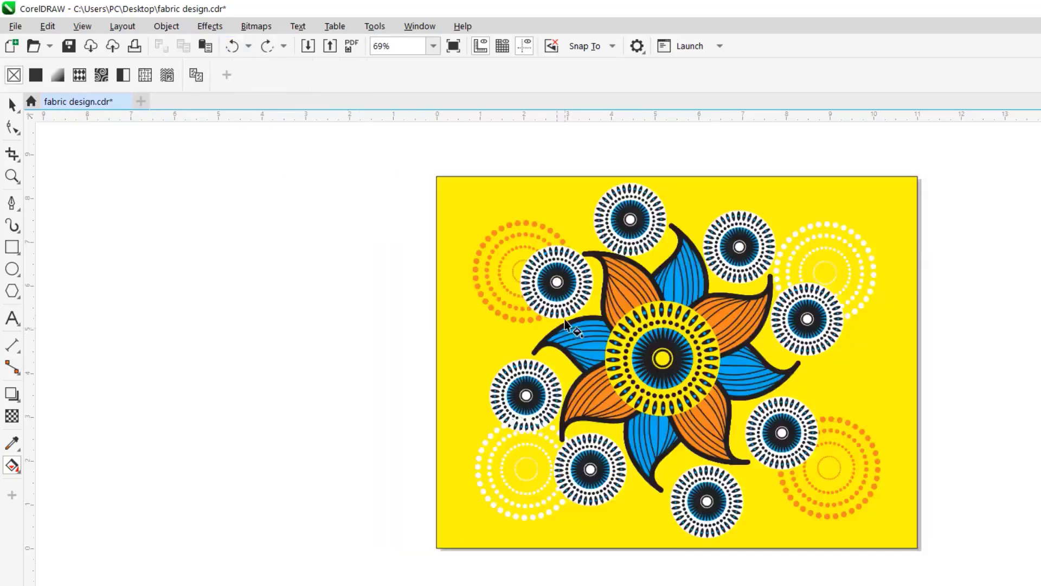
- Enlarge the yellow background rectangle beyond the page edges on all sides, to about 11.96 by 9.41 inches
key("space")
left_click(505, 194)
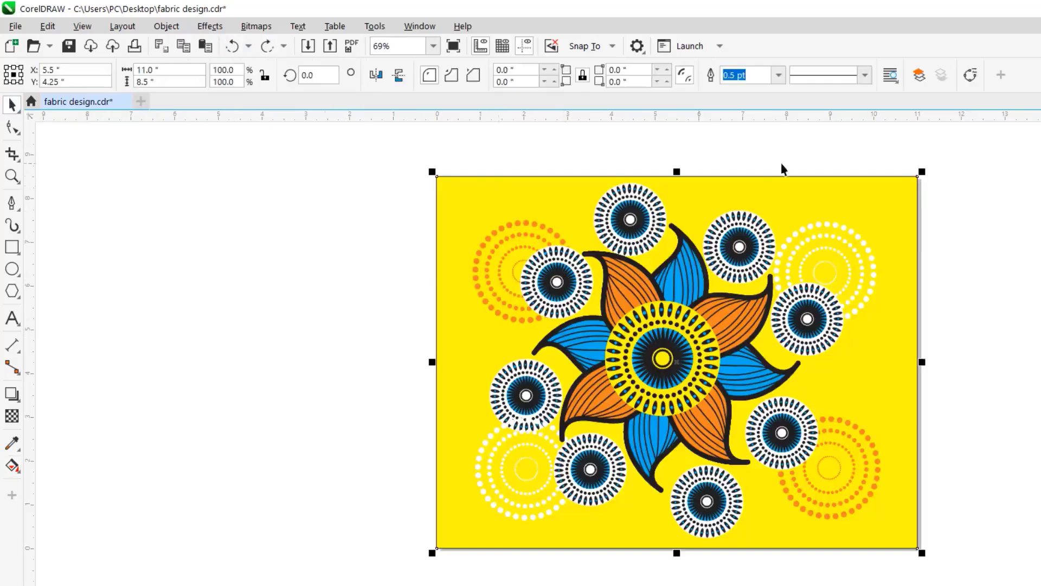
left_click_drag(923, 174, 951, 163)
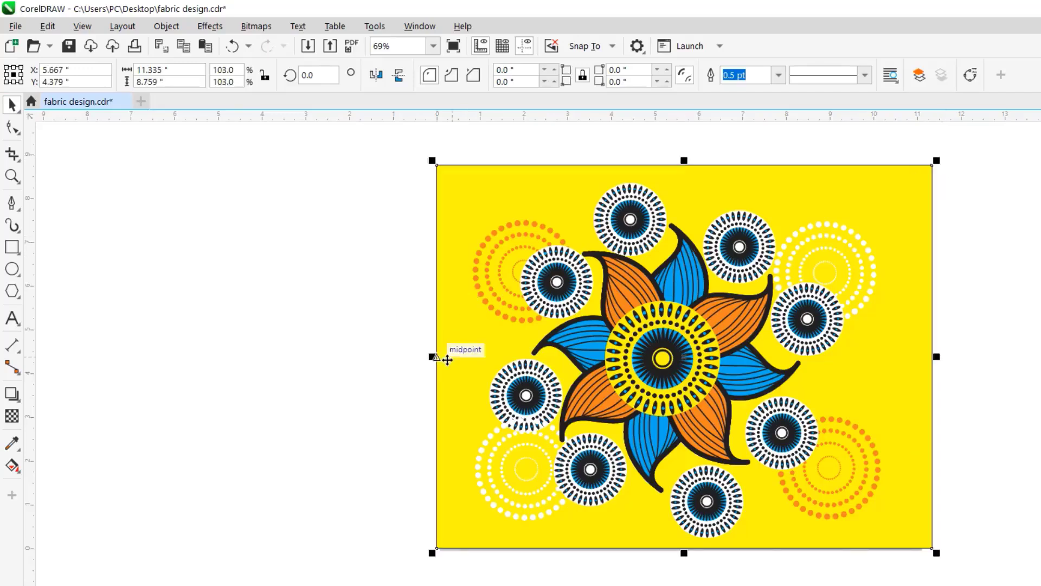
left_click_drag(435, 357, 408, 362)
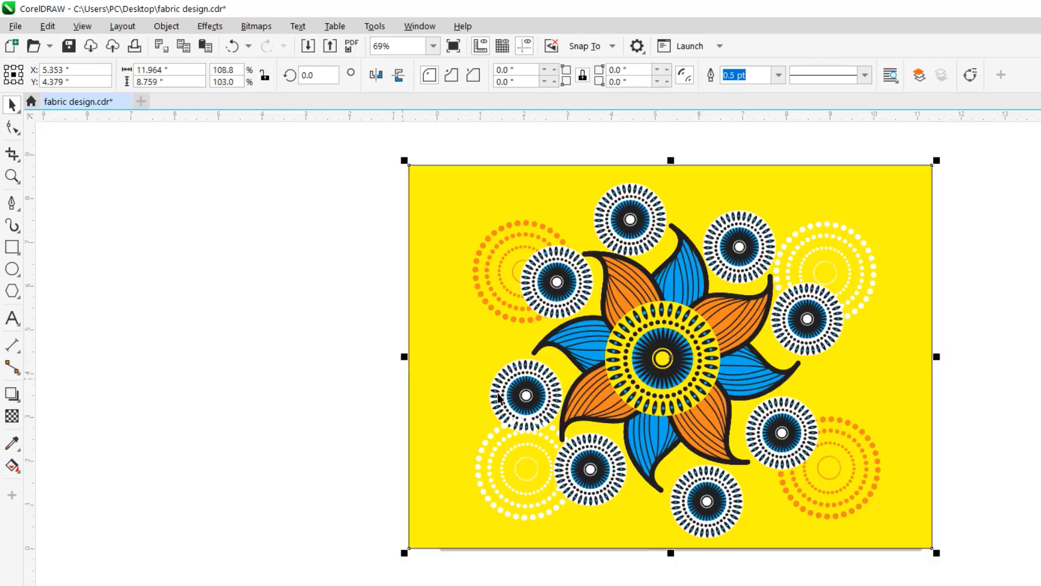
left_click_drag(677, 557, 678, 579)
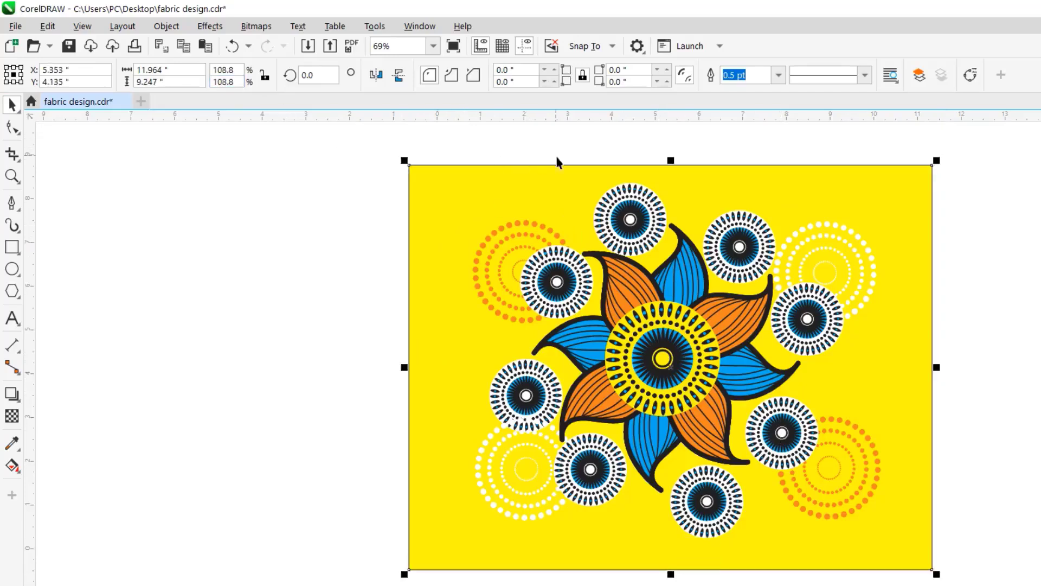
left_click_drag(677, 165, 674, 155)
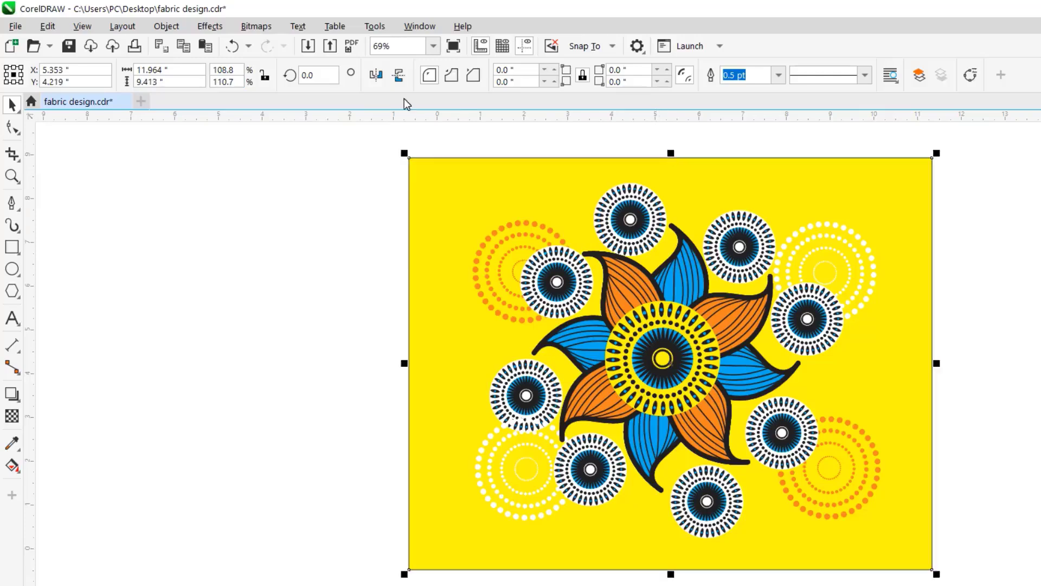
- Start a vector pattern fill and mark its area around the whole flower design, inside the enlarged yellow background
left_click(166, 26)
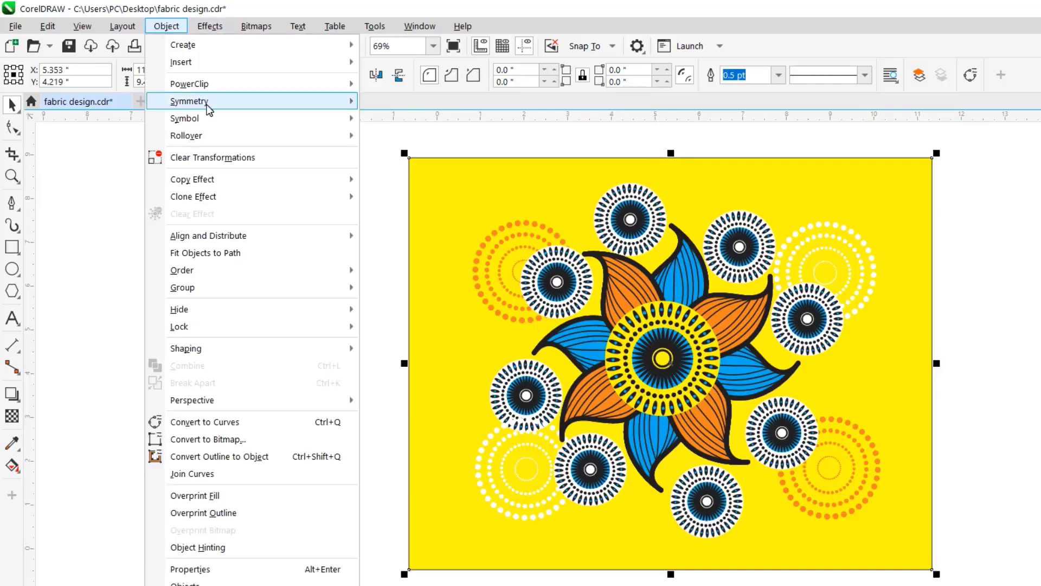
mouse_move(211, 121)
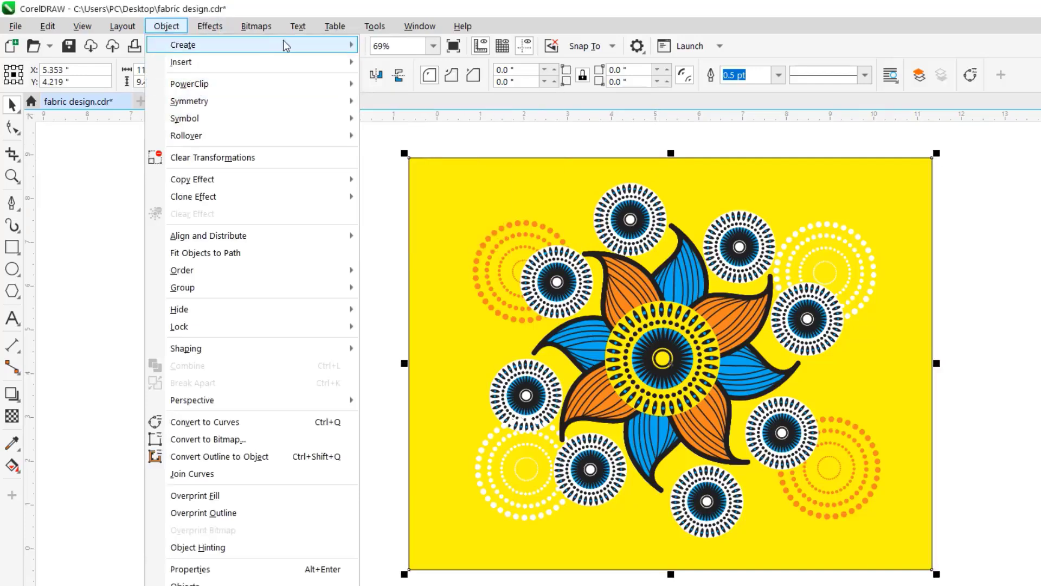
mouse_move(289, 45)
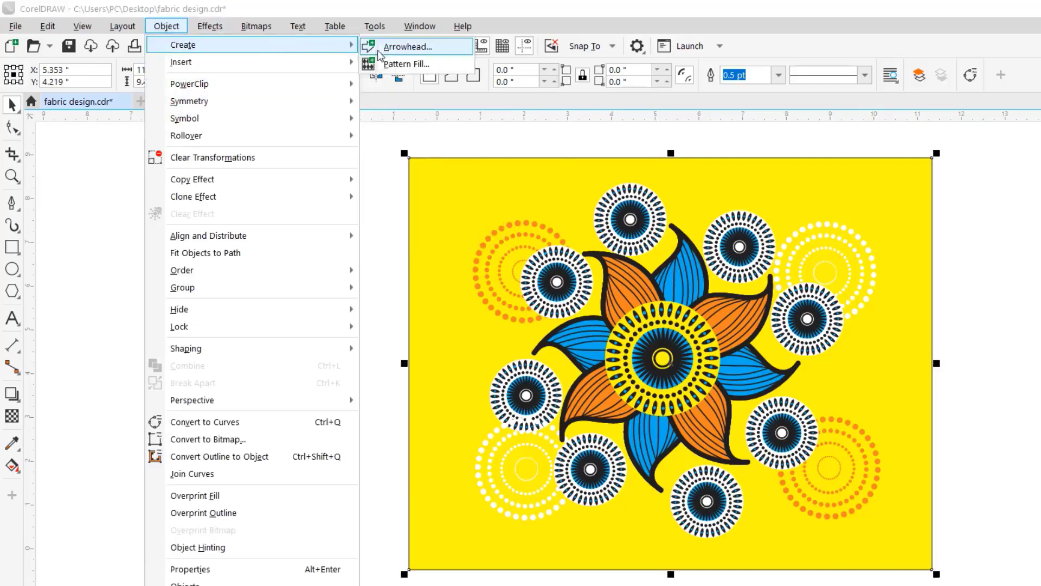
left_click(404, 64)
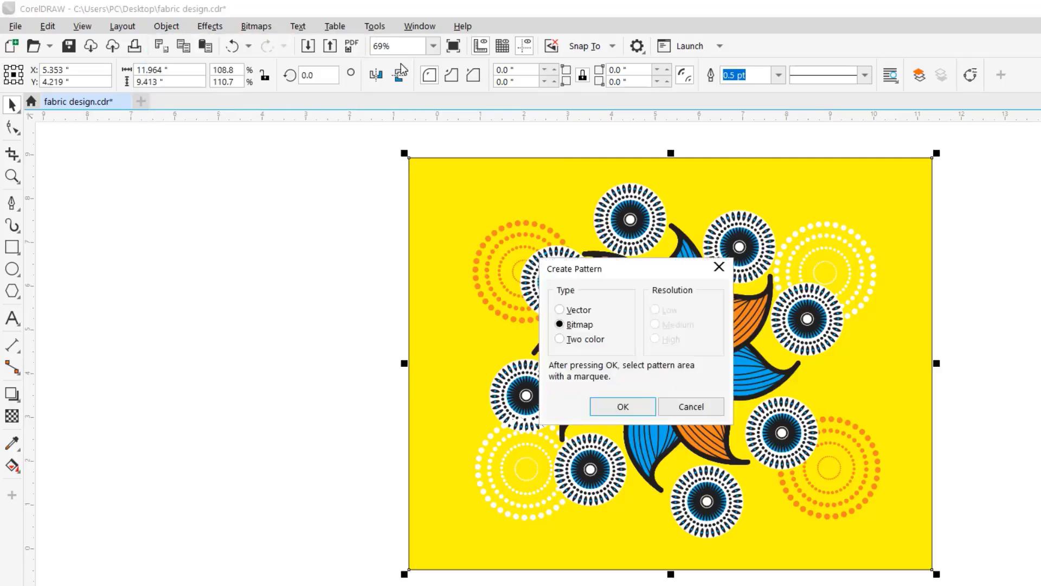
left_click(561, 310)
left_click(621, 408)
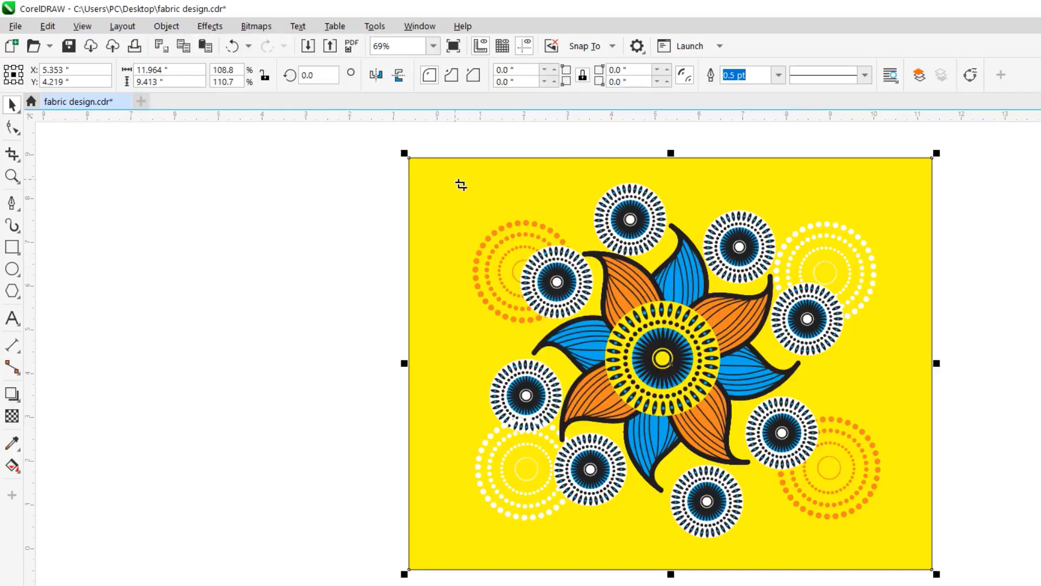
left_click_drag(452, 176, 904, 552)
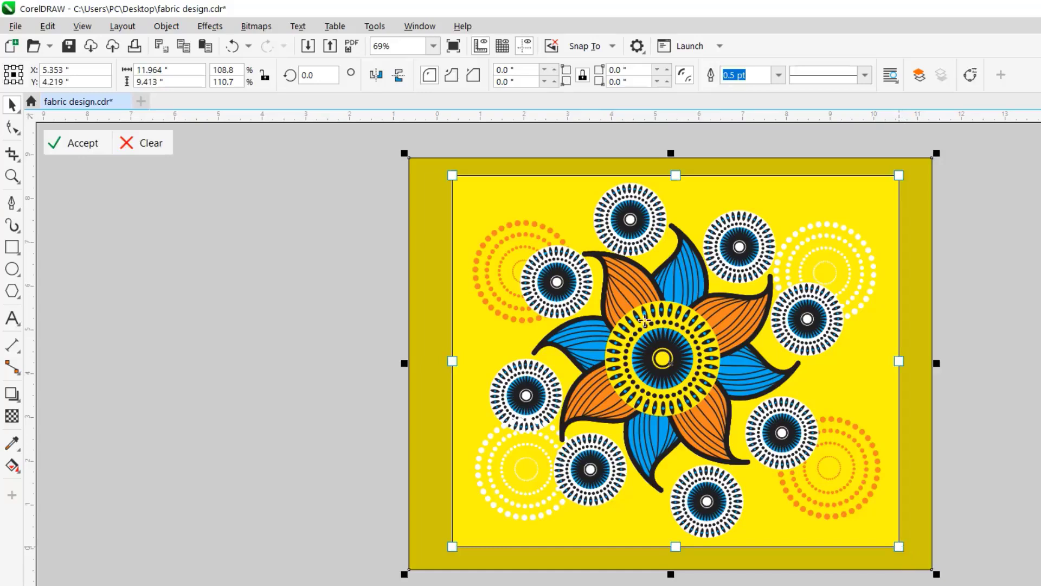
- Accept the marked pattern area and save the custom fill with the title "textile 2"
left_click(96, 147)
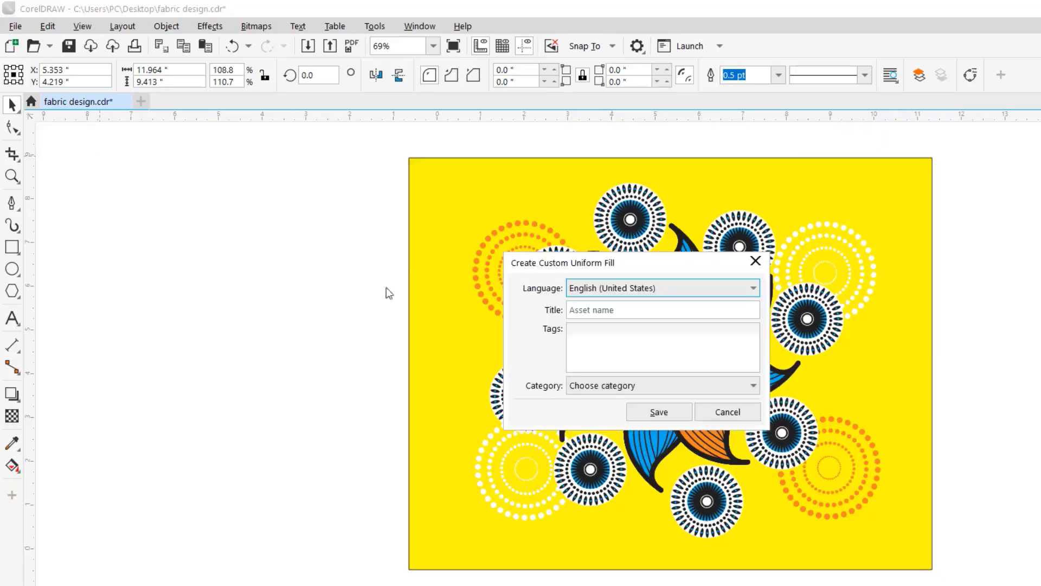
left_click(622, 319)
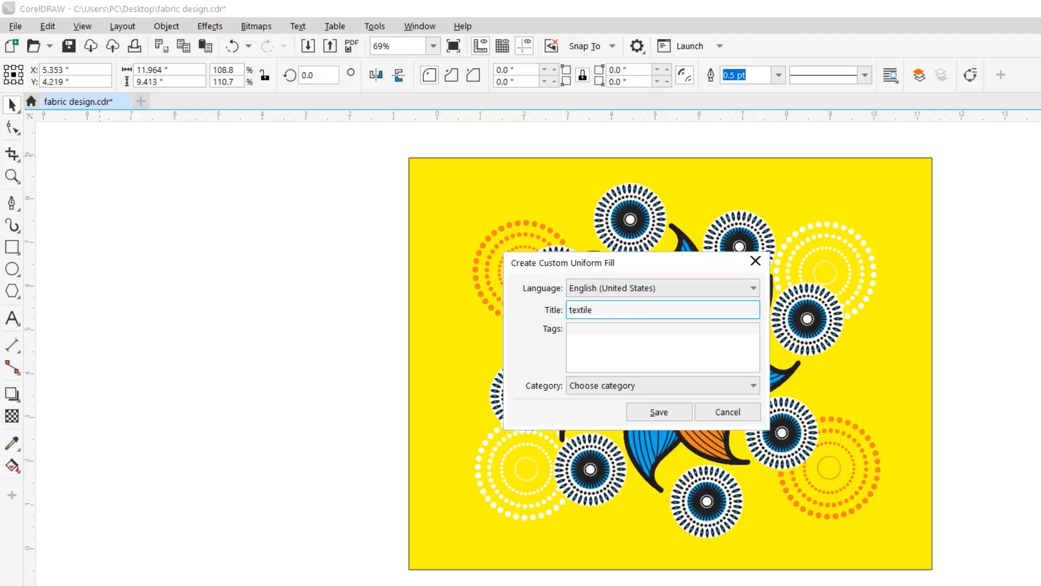
left_click(659, 412)
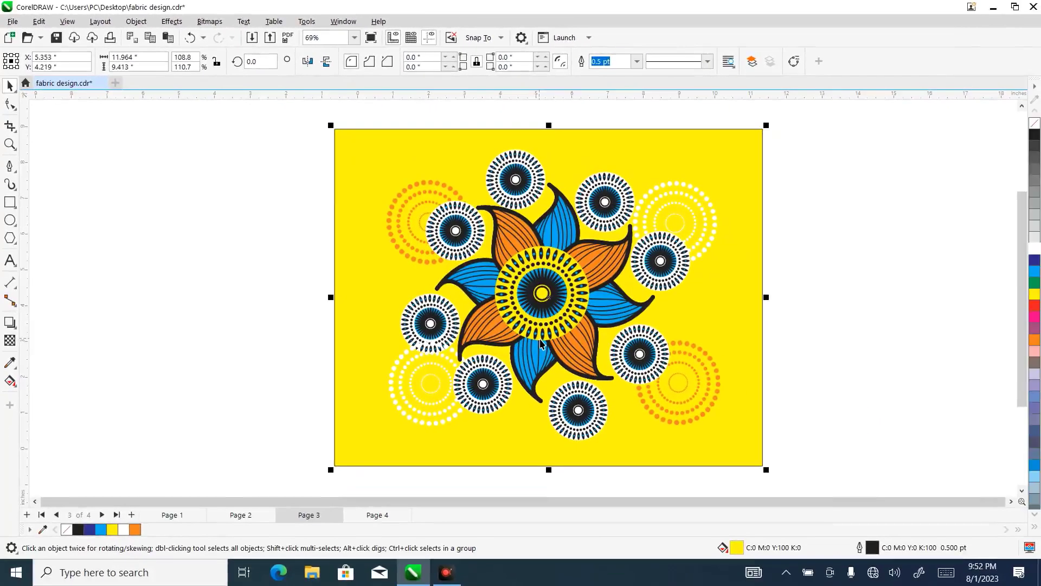
- Fill the wide rectangle on page 4 with the new vector pattern, using the Interactive Fill tool
left_click(379, 515)
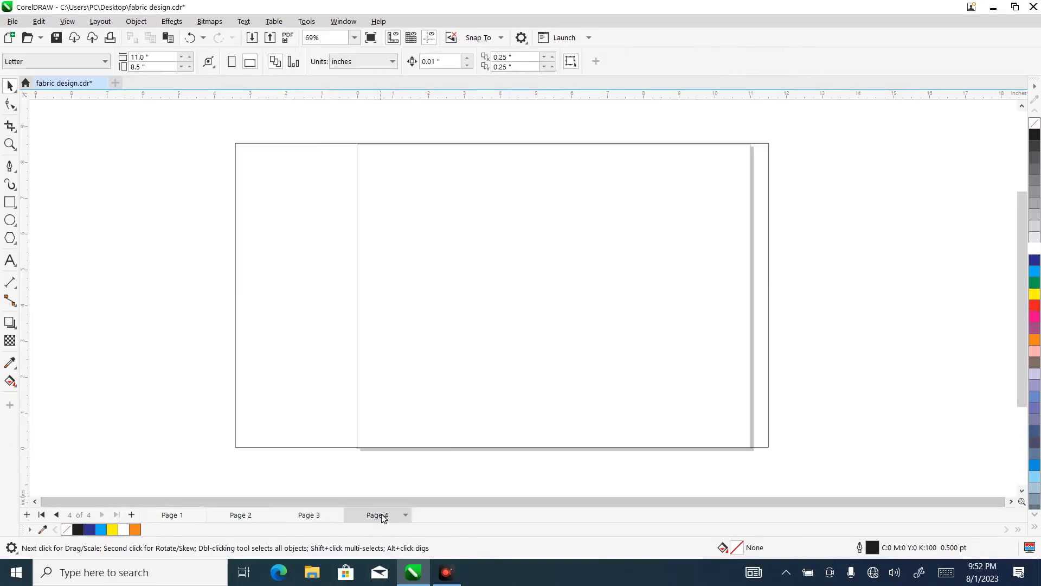
left_click(303, 292)
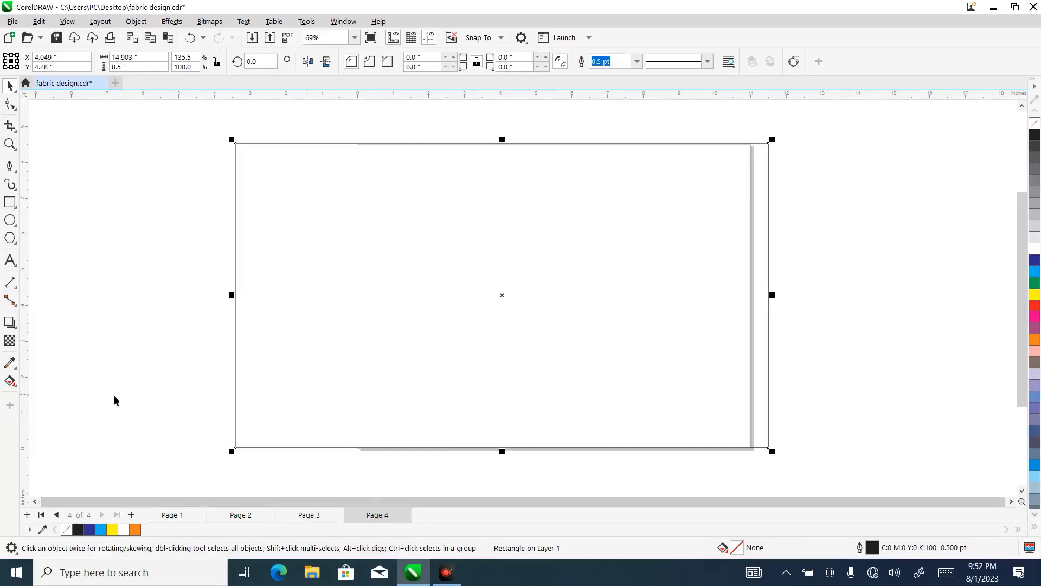
left_click(17, 389)
left_click(57, 381)
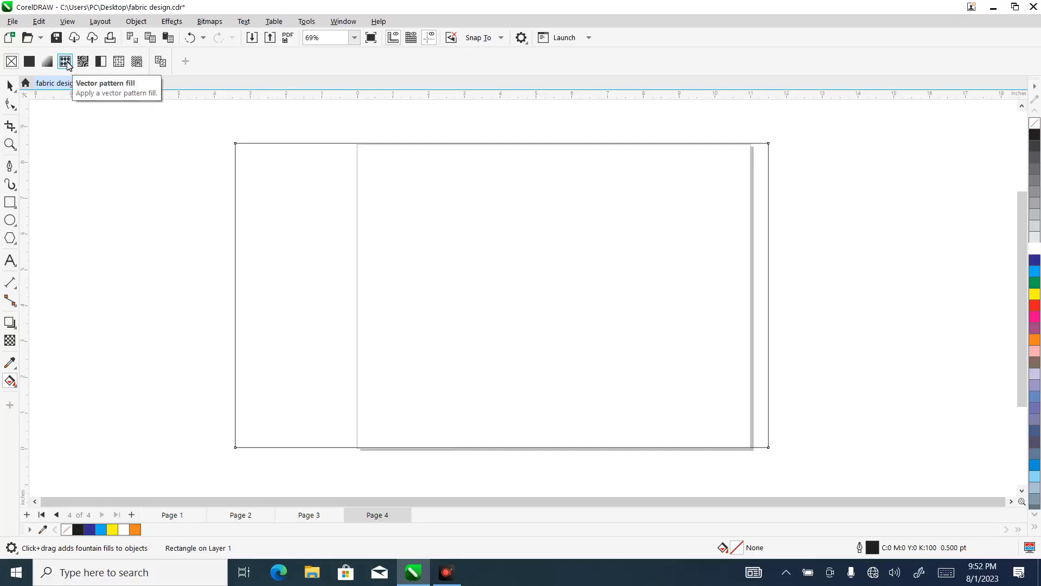
left_click(65, 61)
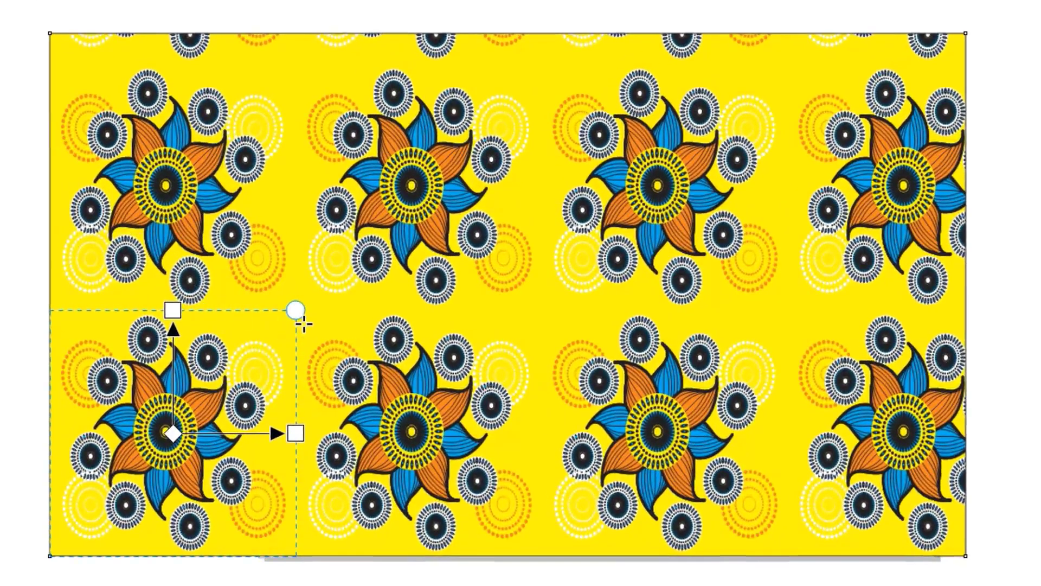
- Shrink the pattern tile and rotate it counterclockwise so smaller flowers repeat diagonally across the rectangle, then deselect it
left_click_drag(302, 324, 158, 350)
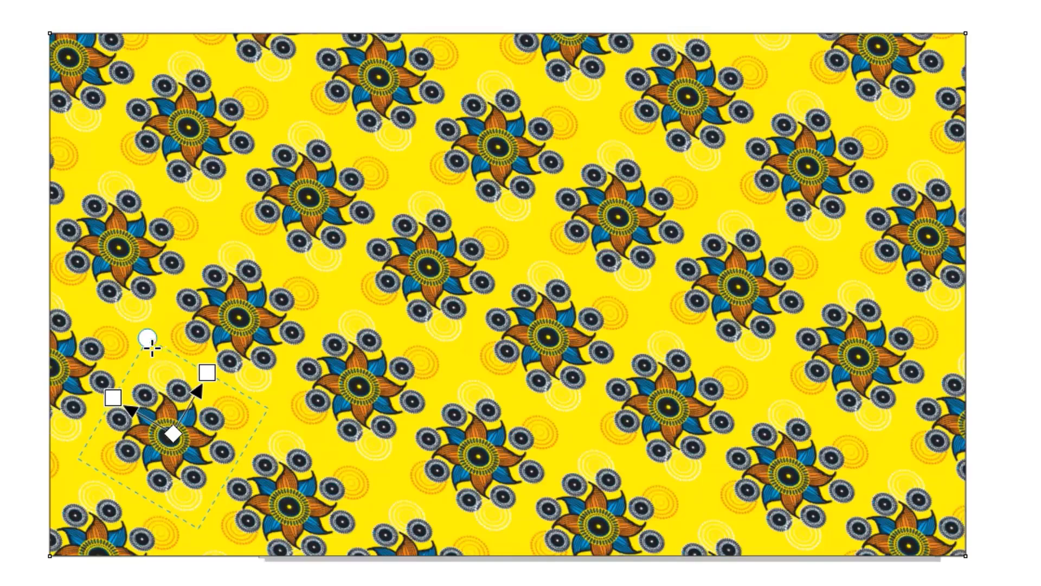
left_click(3, 323)
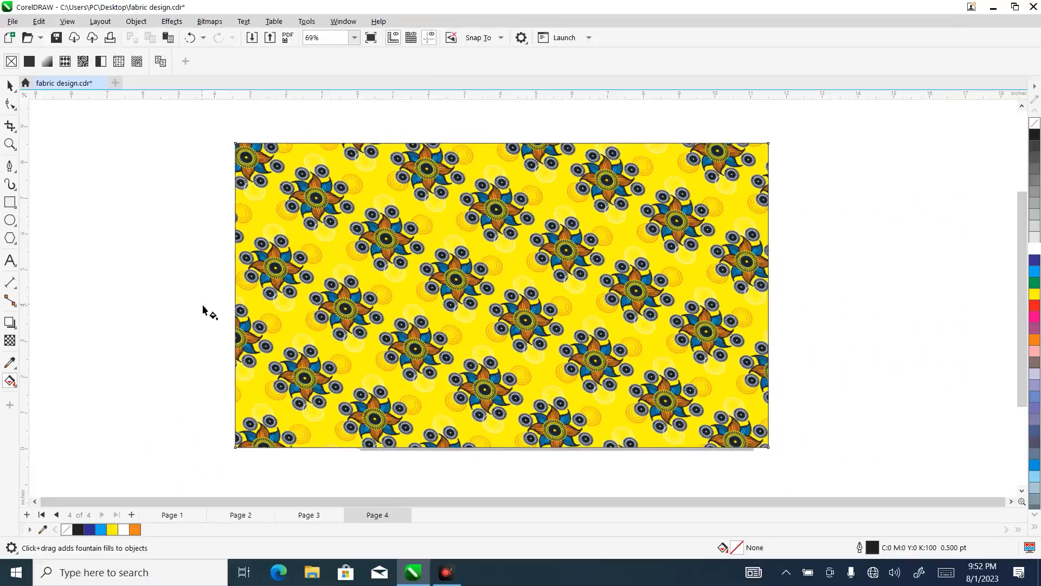
left_click(10, 86)
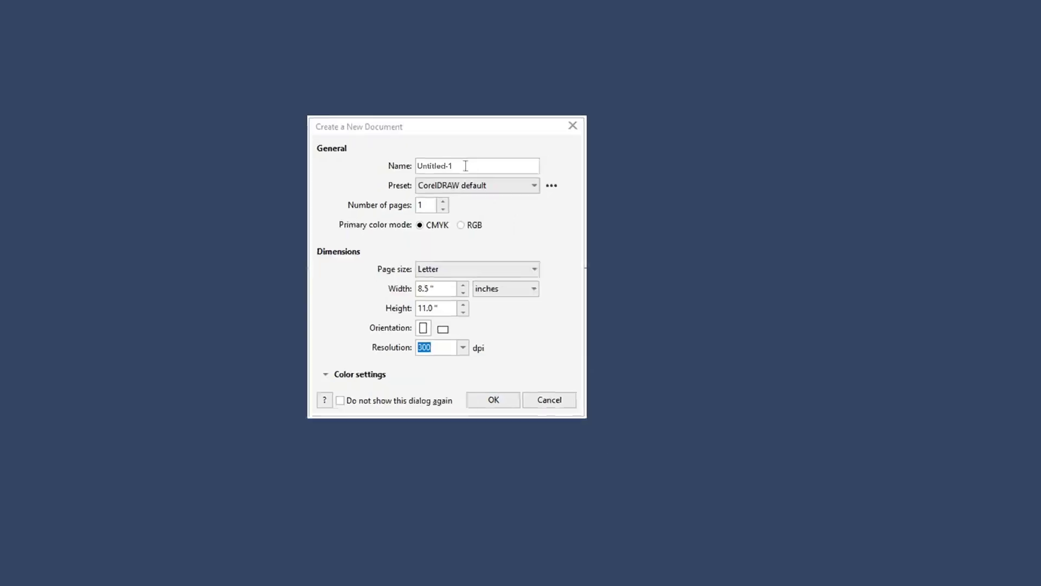
type("My Design")
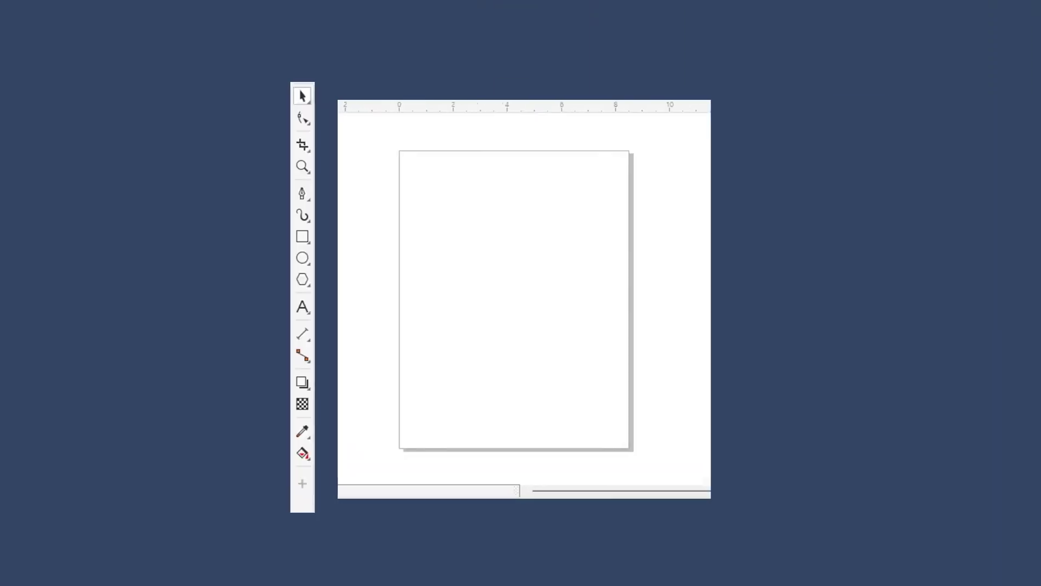
left_click(302, 192)
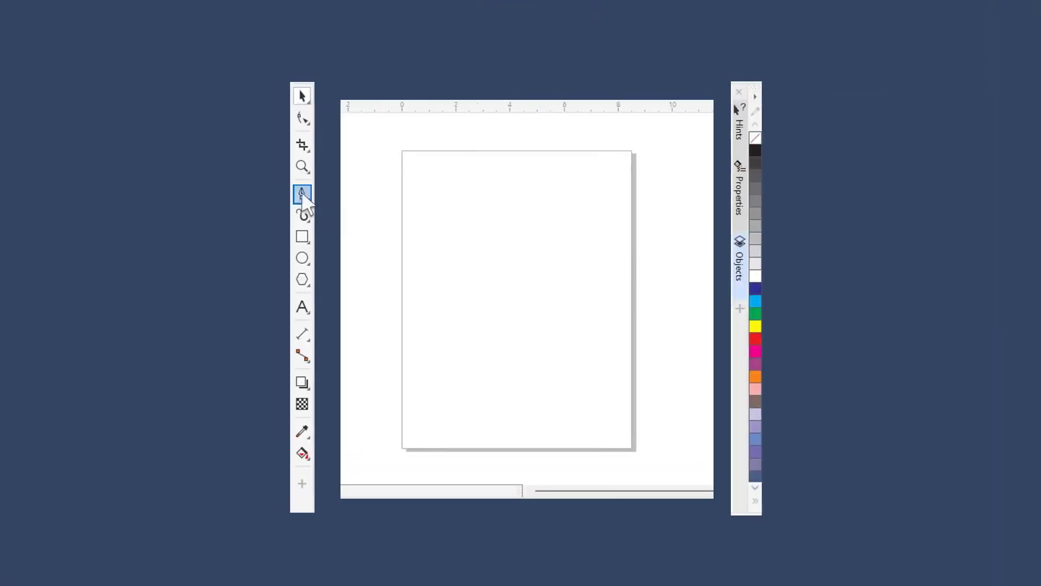
left_click(505, 184)
left_click(506, 244)
left_click(458, 338)
left_click(504, 347)
left_click(540, 349)
left_click(576, 338)
left_click(529, 244)
left_click(530, 184)
left_click(505, 184)
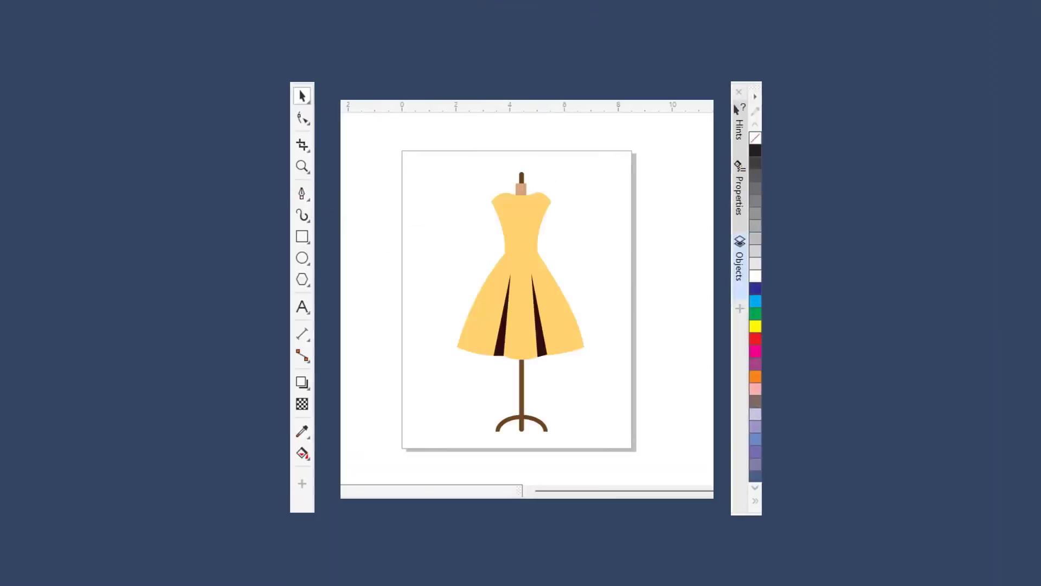